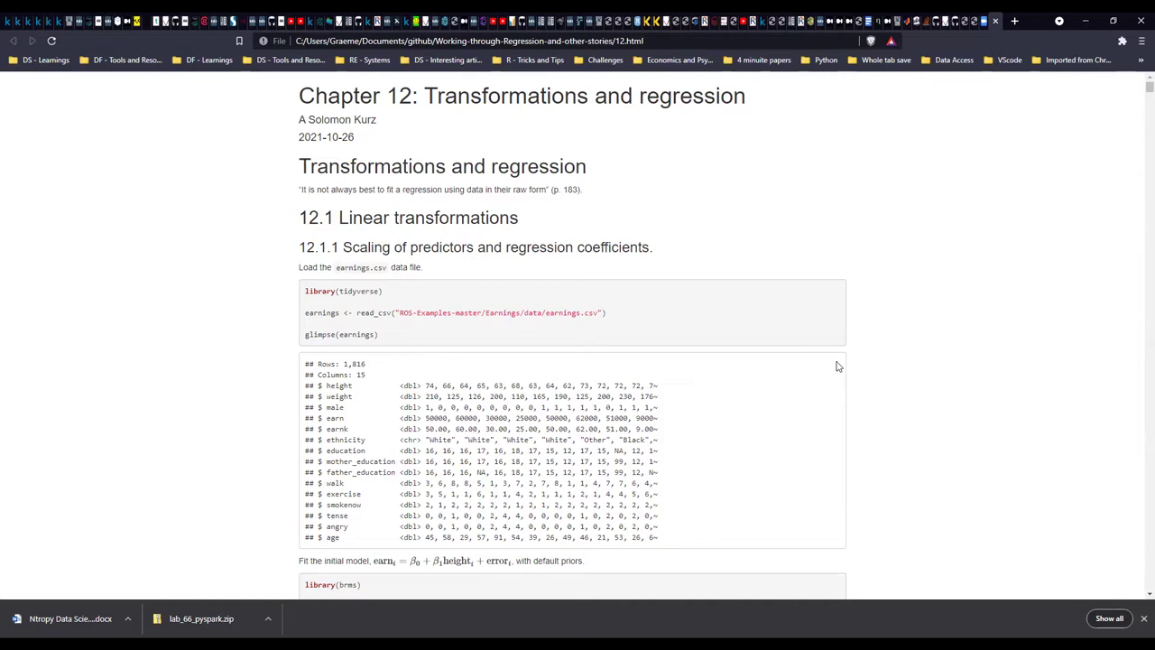
# Examine the earnings data overview in section 12.1.1, highlighting the height and male variables.
pyautogui.scroll(-1, 876, 365)
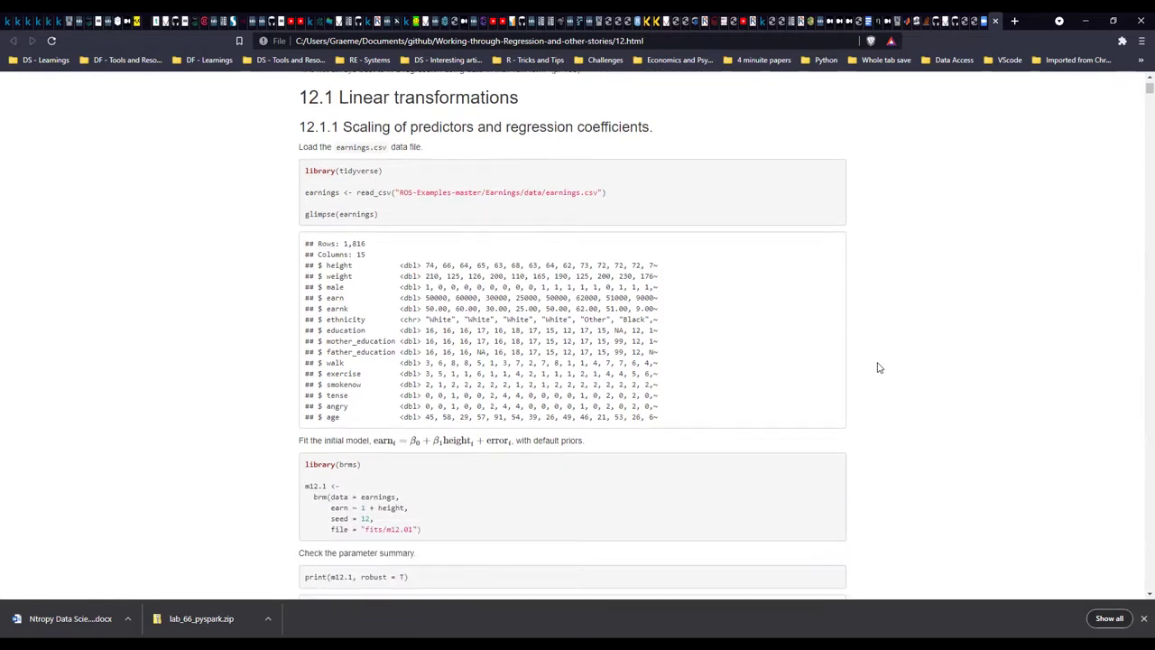
pyautogui.scroll(1, 876, 366)
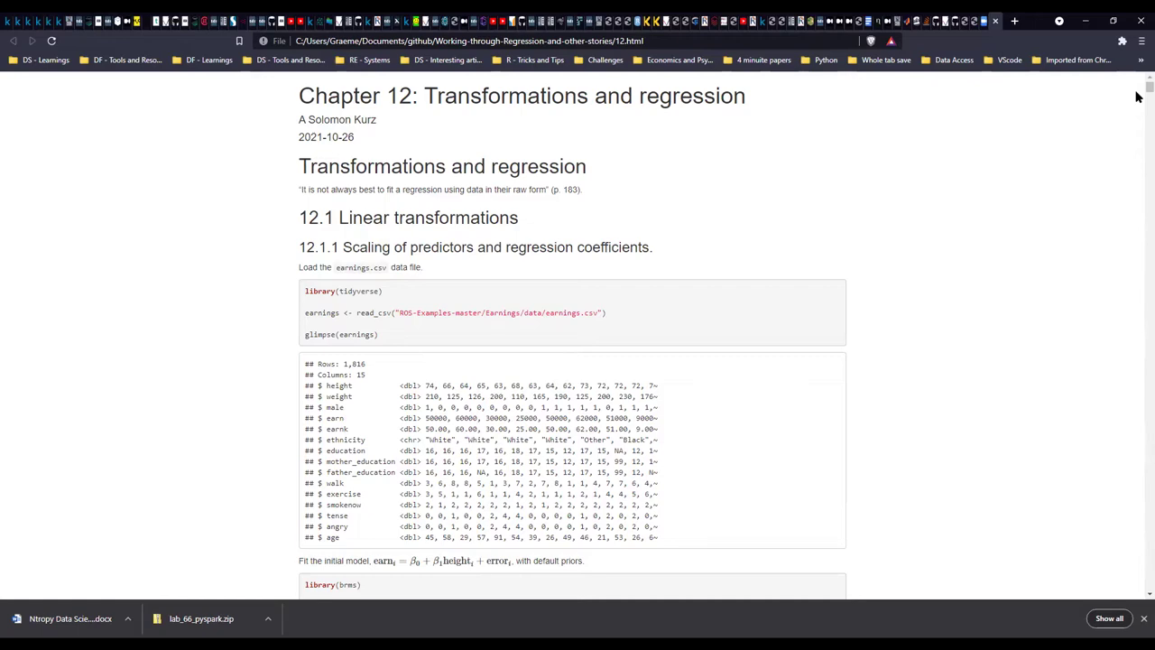
pyautogui.scroll(-4, 1137, 96)
pyautogui.scroll(4, 1137, 94)
pyautogui.scroll(-1, 749, 256)
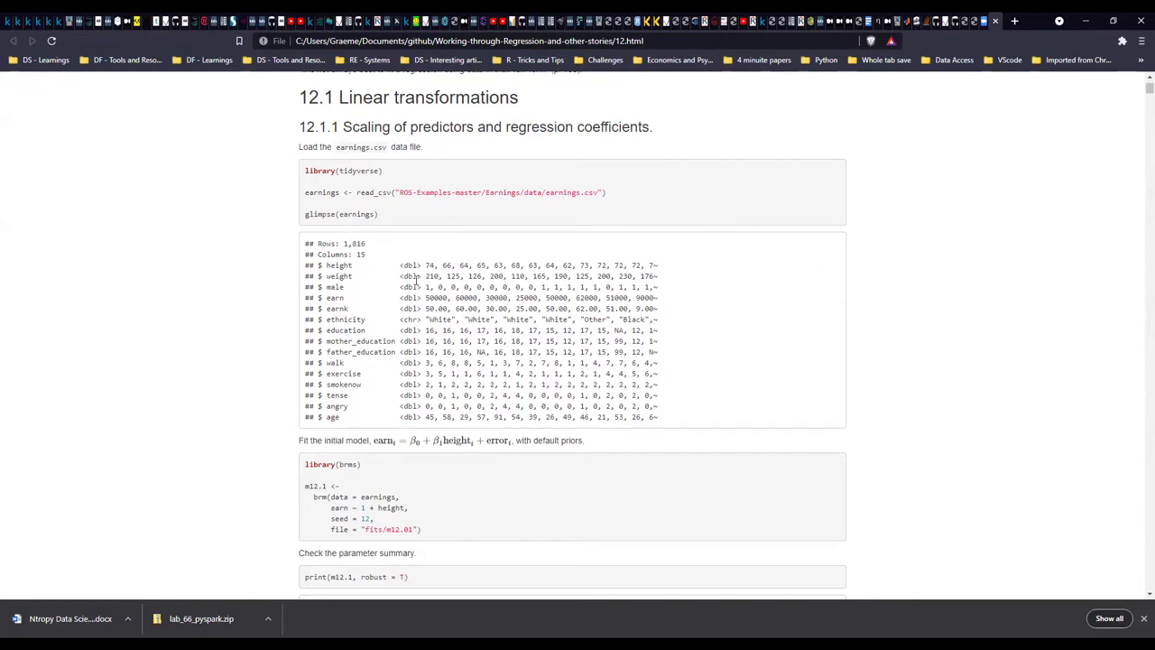
pyautogui.moveTo(328, 264); pyautogui.dragTo(689, 268)
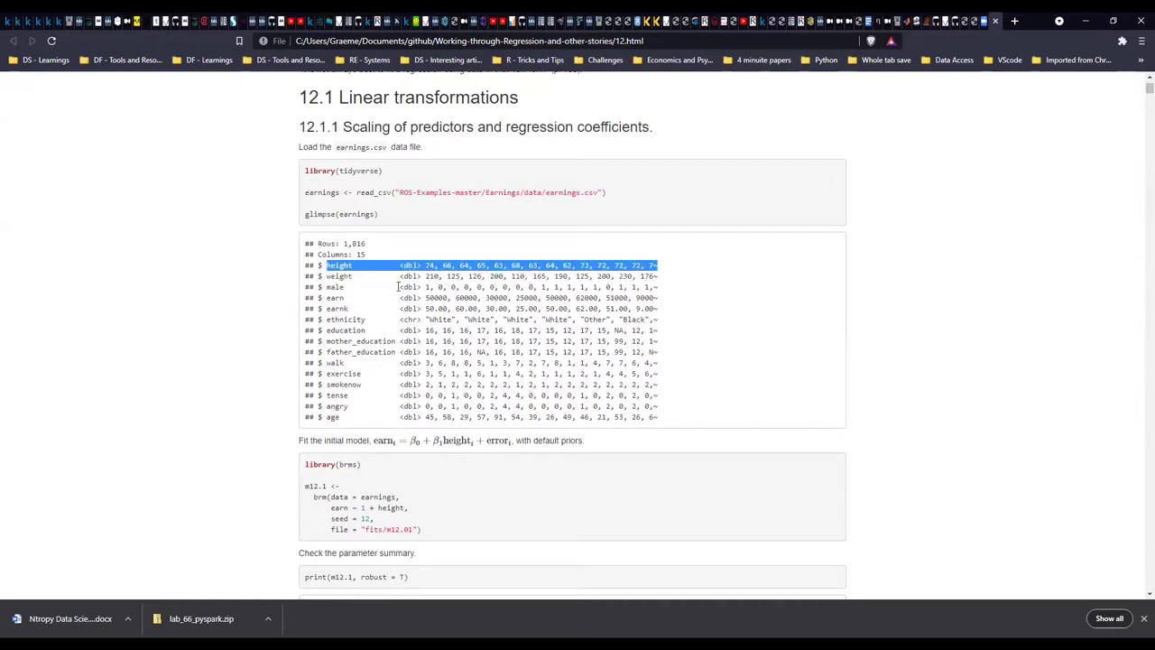
pyautogui.moveTo(327, 287); pyautogui.dragTo(688, 290)
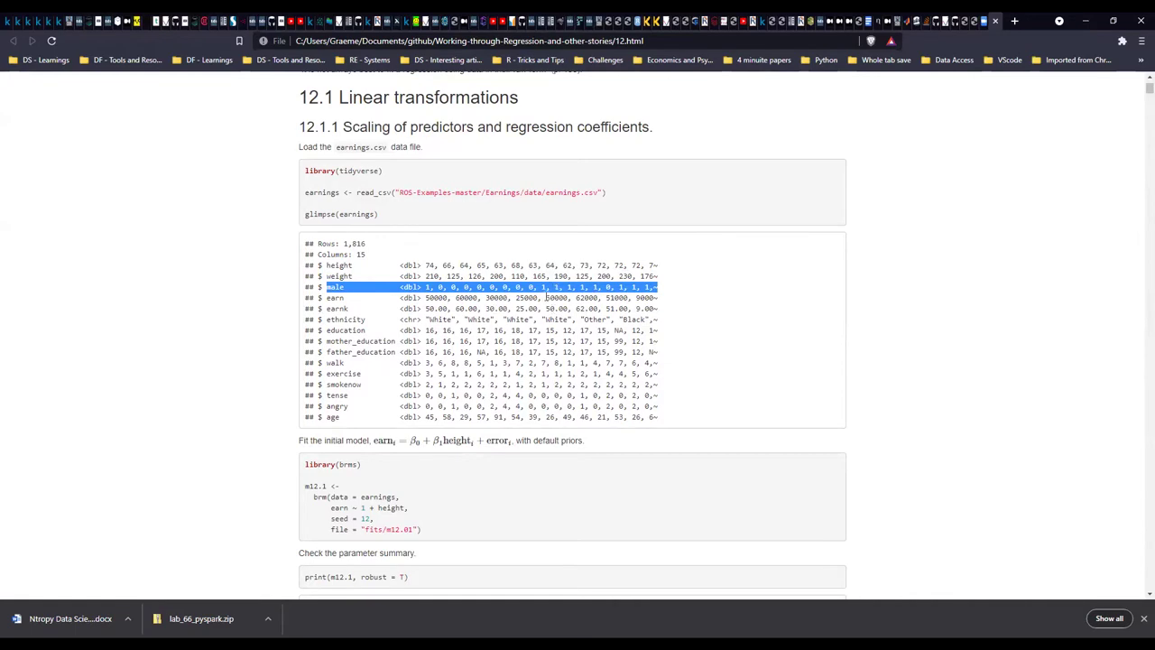
# Examine the m12.1 brm() code, highlighting its earnings data argument, the earn outcome and the 1 + height predictor terms.
pyautogui.scroll(-3, 228, 358)
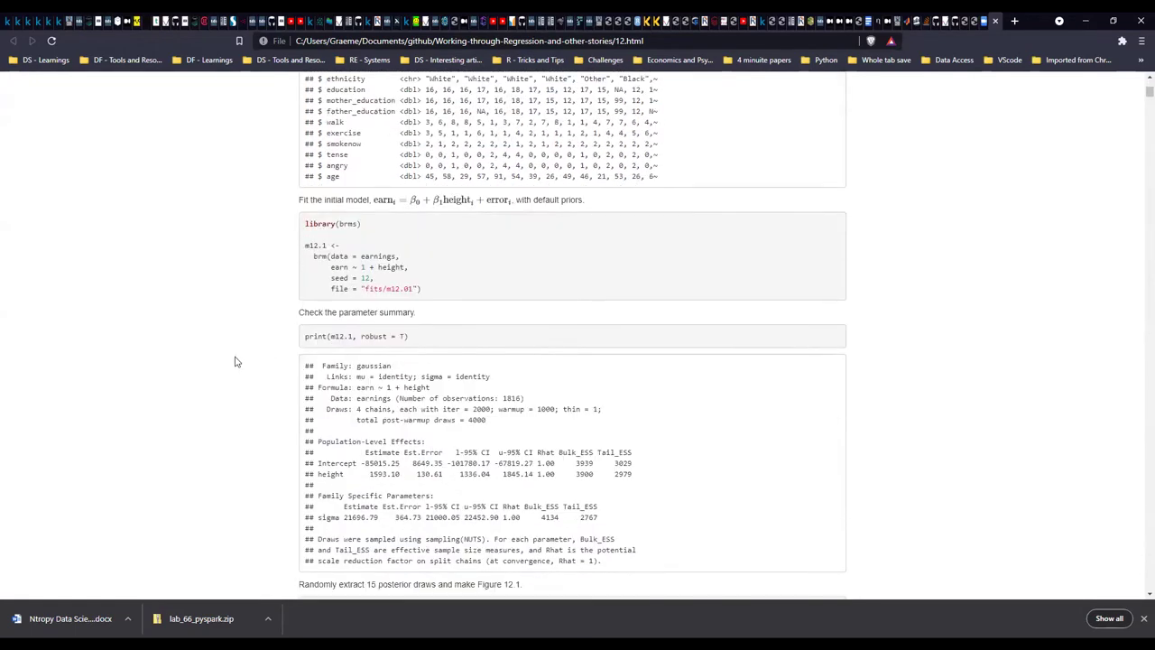
pyautogui.scroll(-1, 253, 355)
pyautogui.scroll(1, 405, 260)
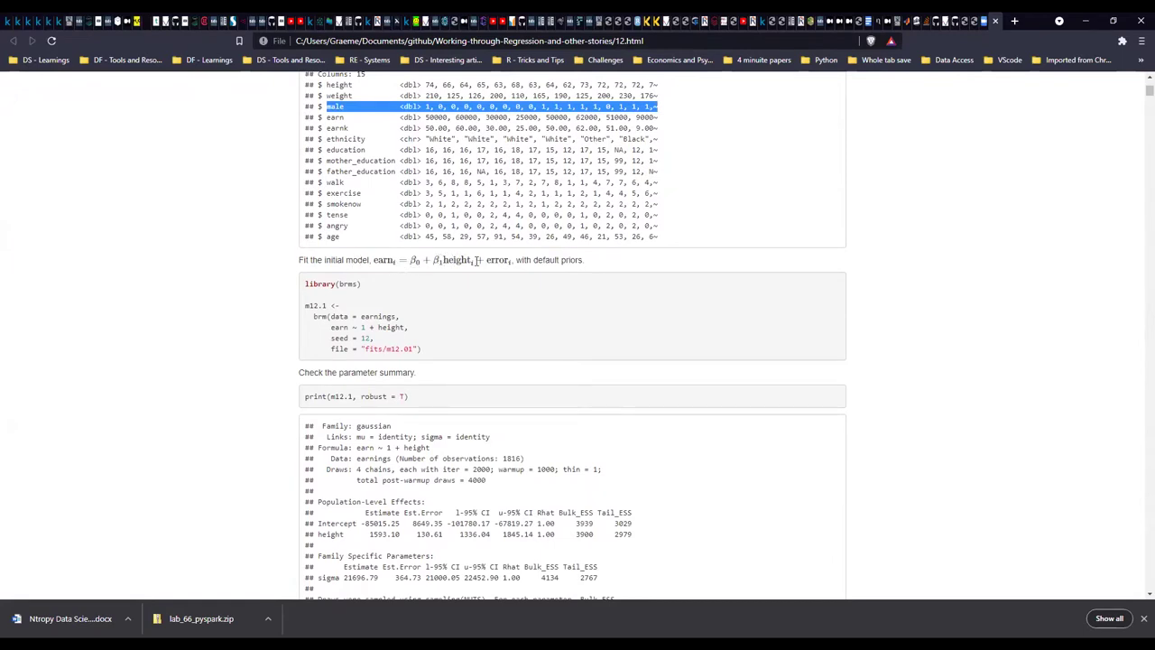
pyautogui.moveTo(360, 316); pyautogui.dragTo(402, 318)
pyautogui.click(411, 326)
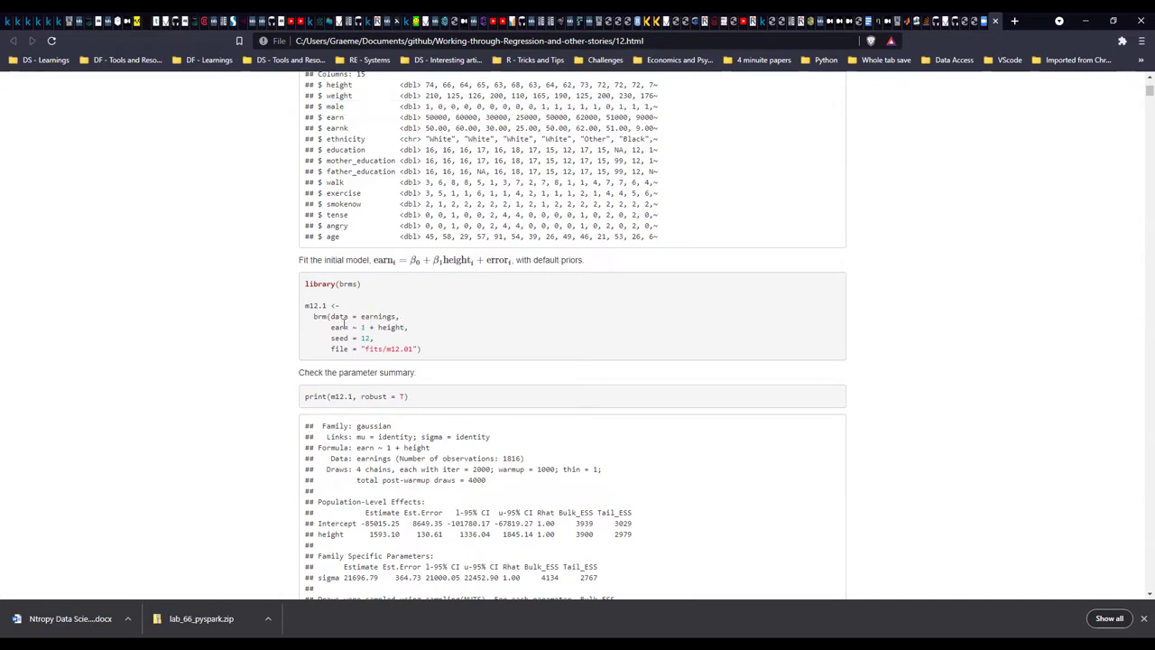
pyautogui.doubleClick(341, 327)
pyautogui.moveTo(361, 327); pyautogui.dragTo(405, 326)
pyautogui.scroll(-1, 408, 334)
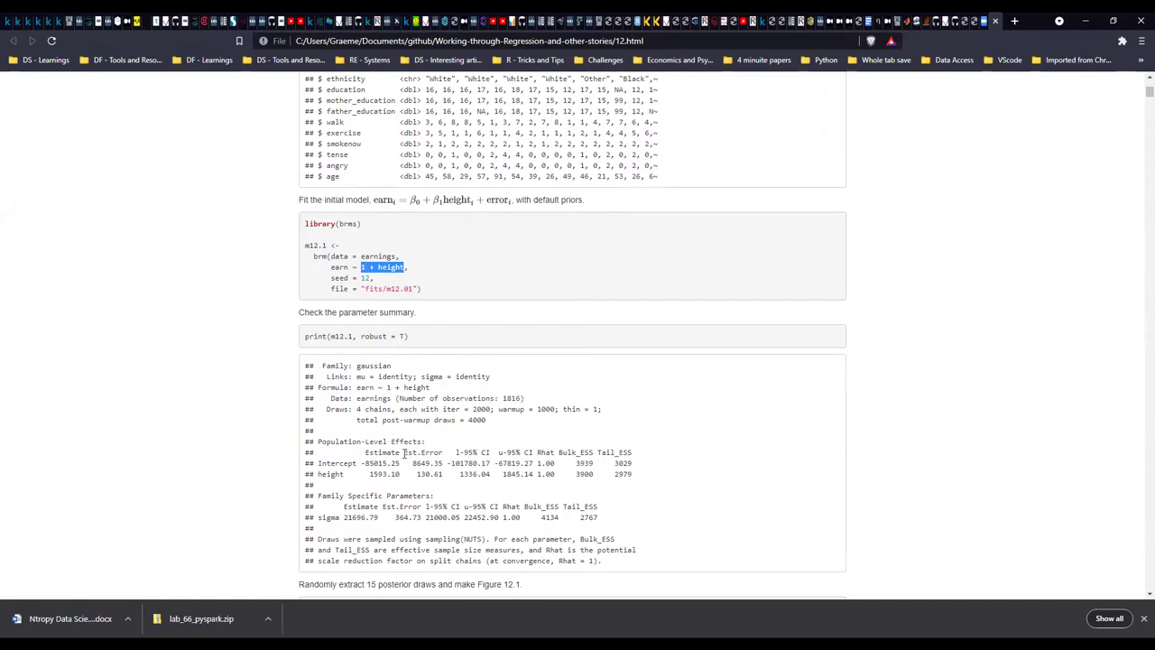
# Highlight the height estimate in the m12.1 parameter summary, and the formula earn ~ 1 + height in the model code.
pyautogui.moveTo(371, 473); pyautogui.dragTo(398, 474)
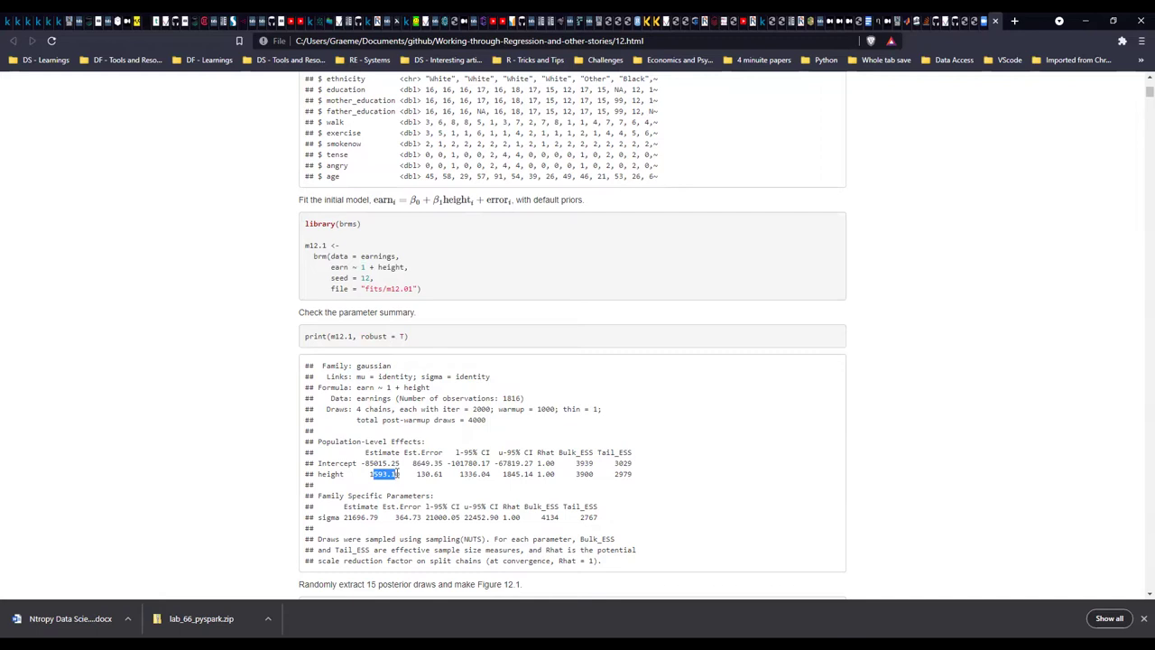
pyautogui.moveTo(398, 474); pyautogui.dragTo(404, 473)
pyautogui.click(342, 251)
pyautogui.moveTo(342, 251); pyautogui.dragTo(407, 259)
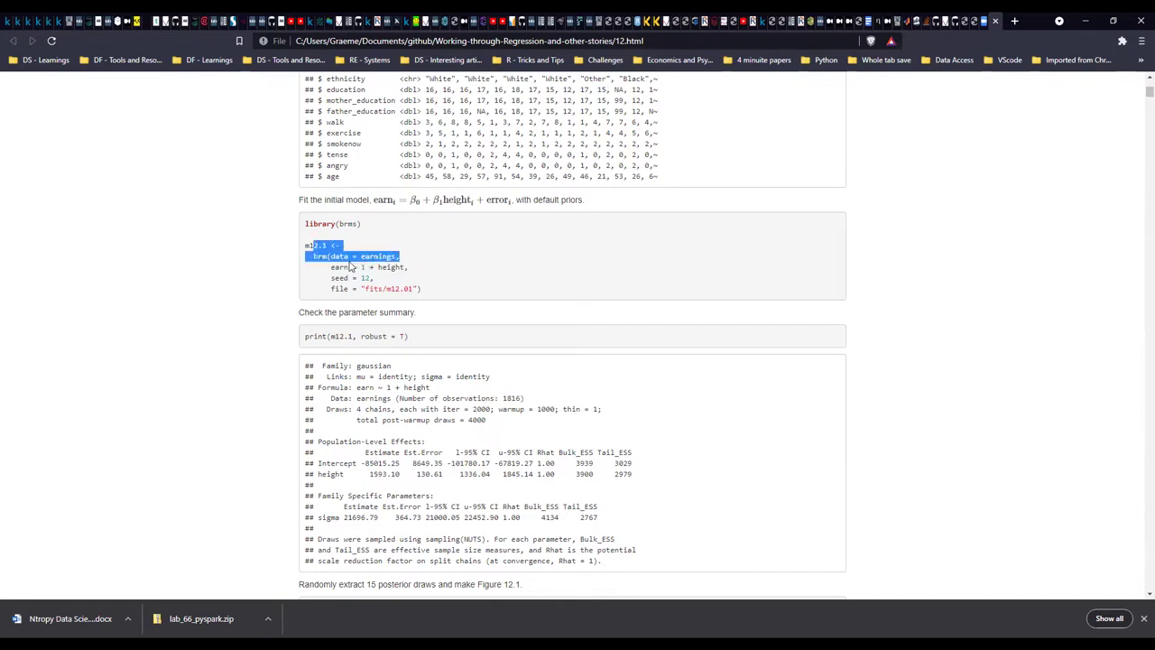
pyautogui.moveTo(331, 268); pyautogui.dragTo(410, 267)
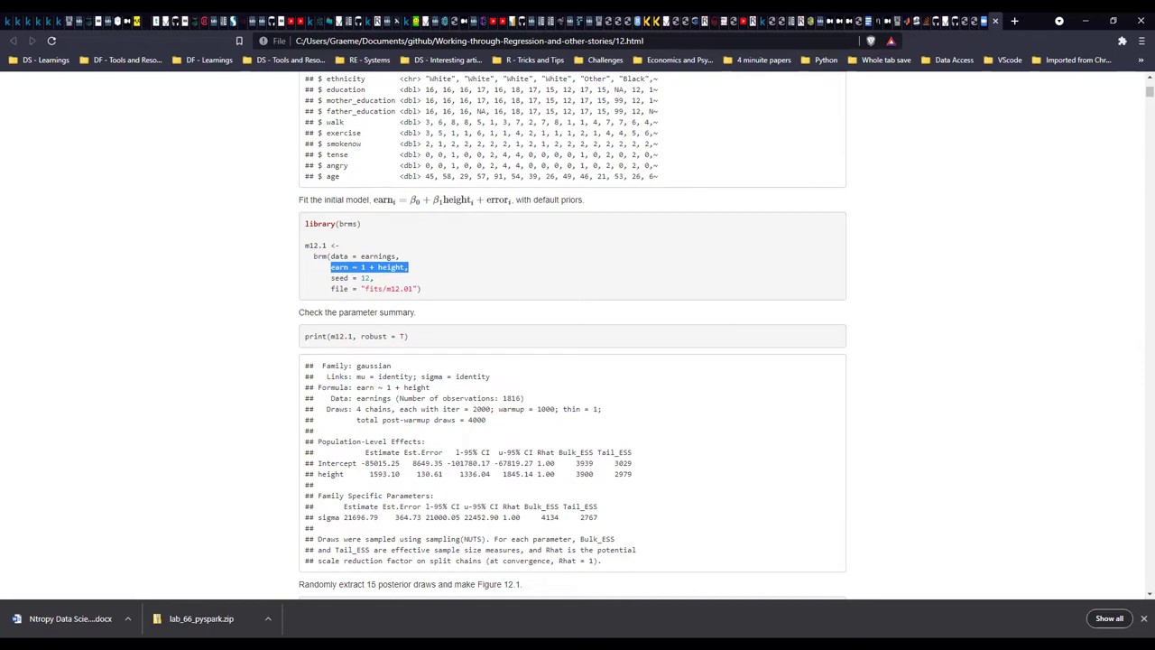
# Copy the brm() call of model m12.1 from the Chapter 12 page in Brave into the RStudio console.
pyautogui.hotkey('alt', 'Tab')
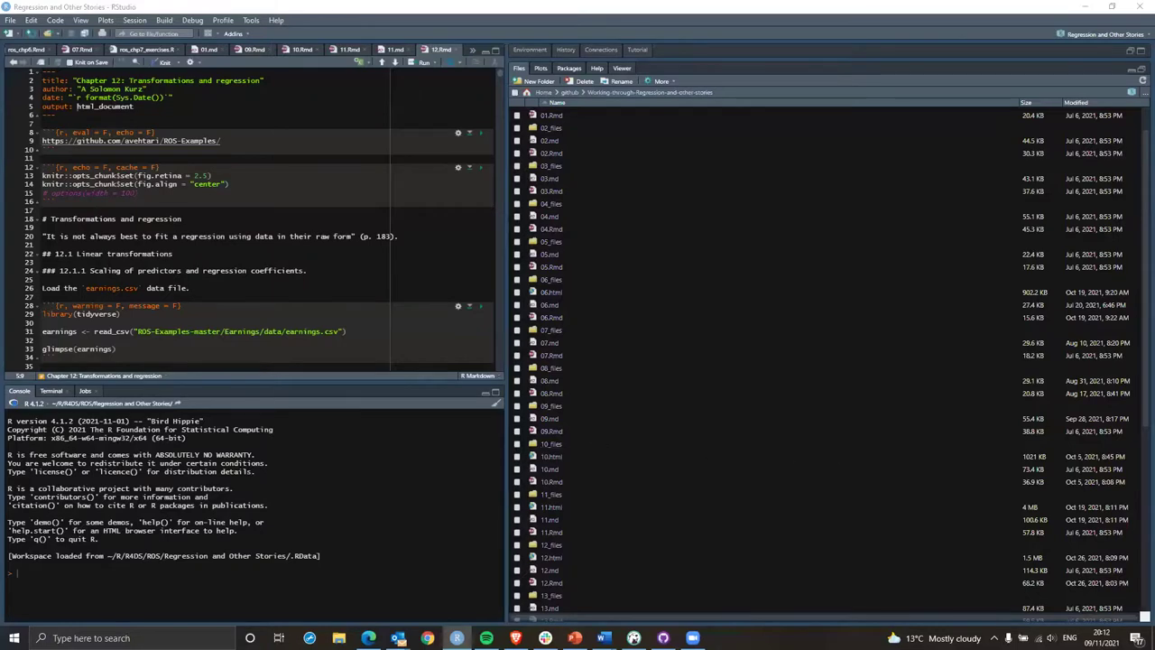
pyautogui.click(169, 579)
pyautogui.scroll(2, 643, 275)
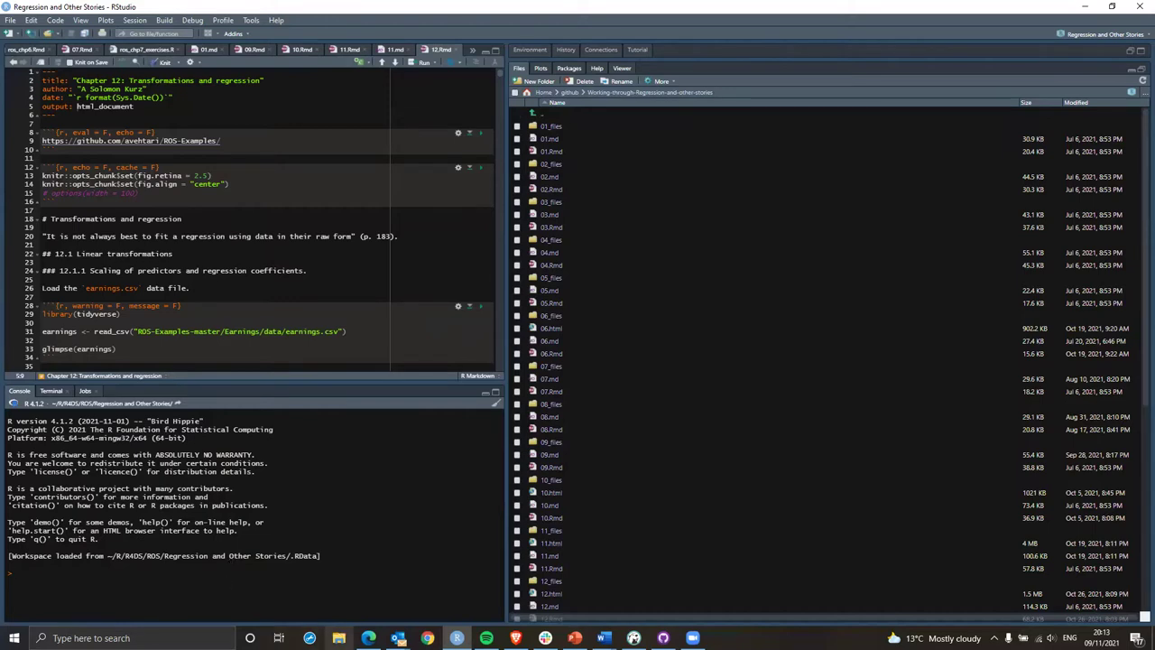
pyautogui.moveTo(430, 629)
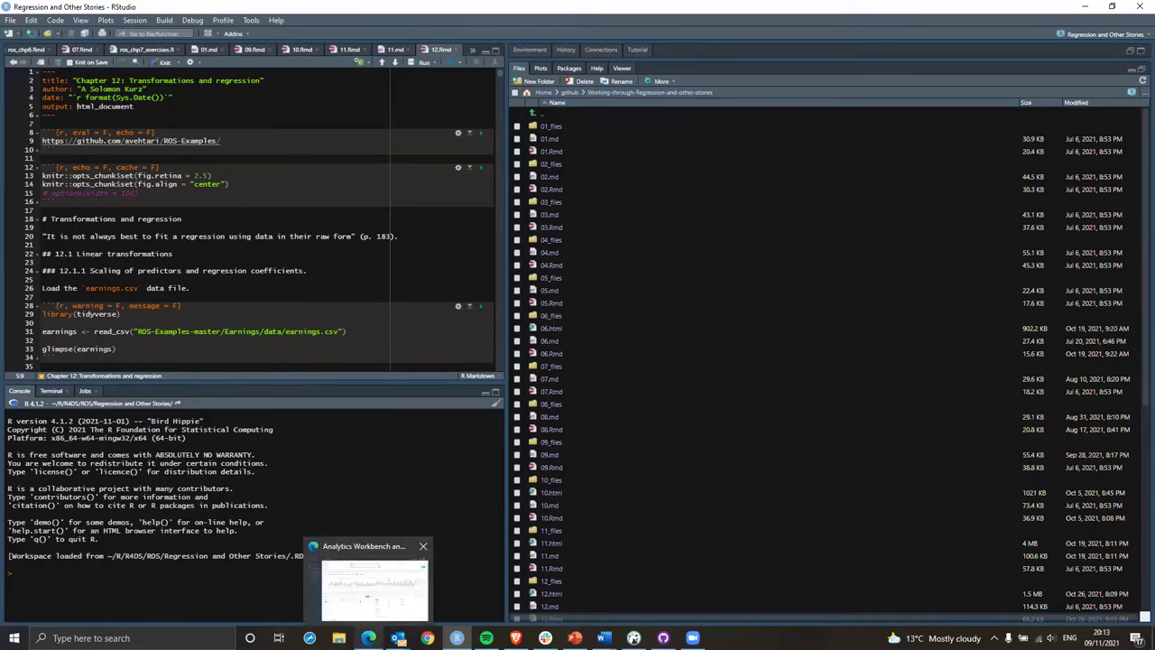
pyautogui.moveTo(545, 634)
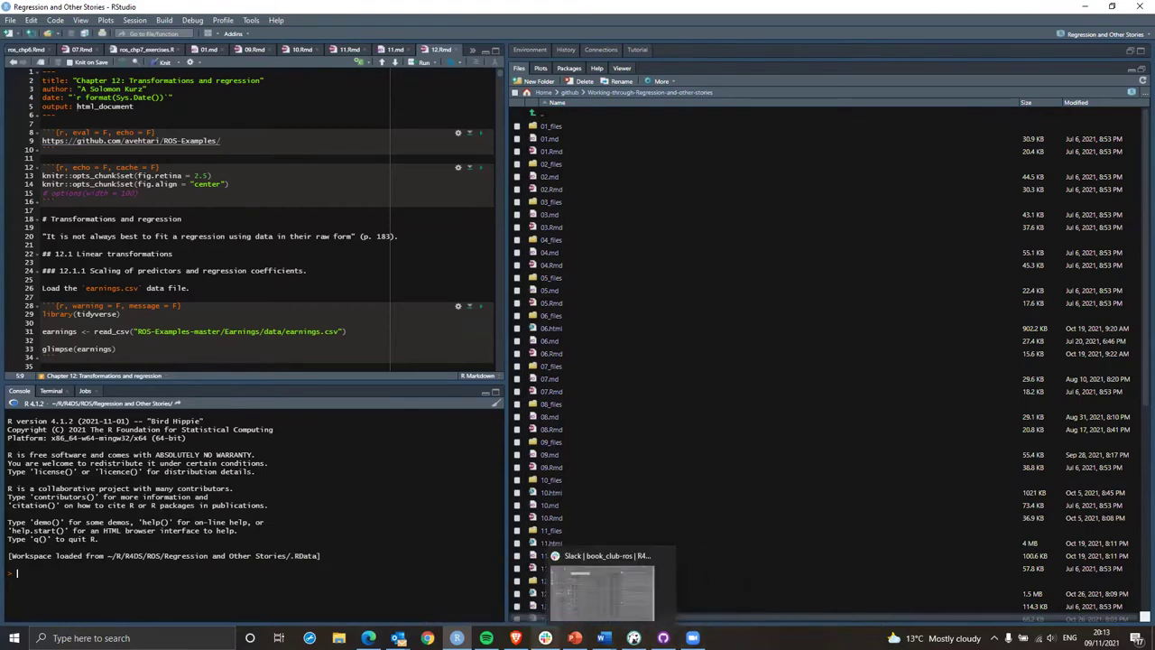
pyautogui.click(532, 586)
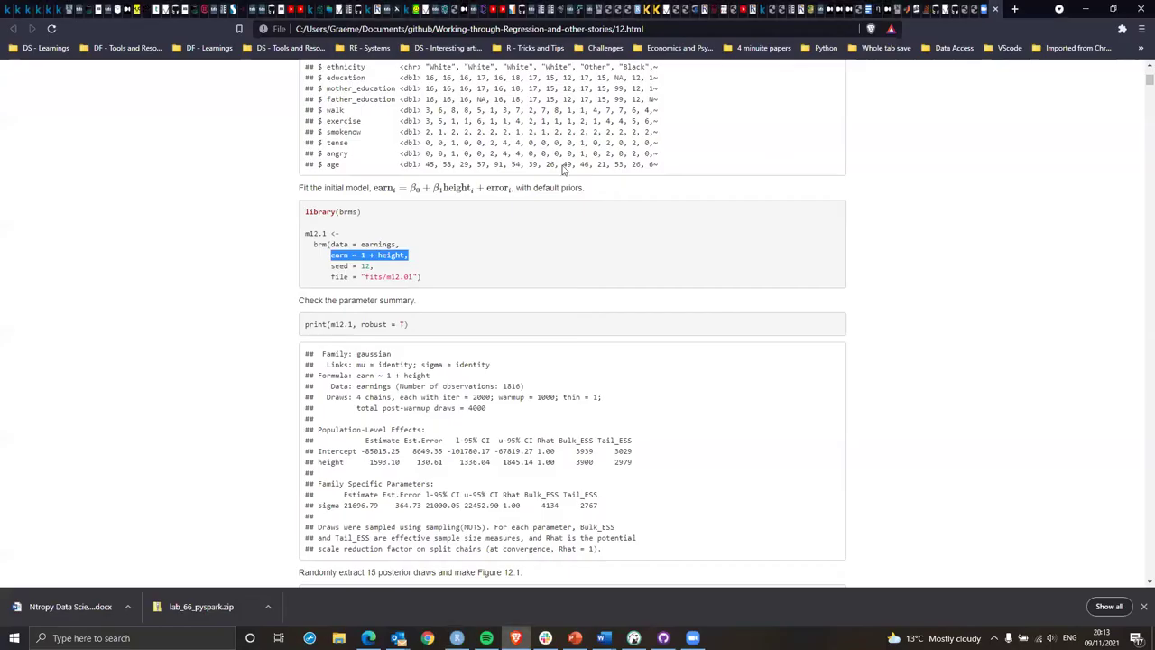
pyautogui.rightClick(383, 257)
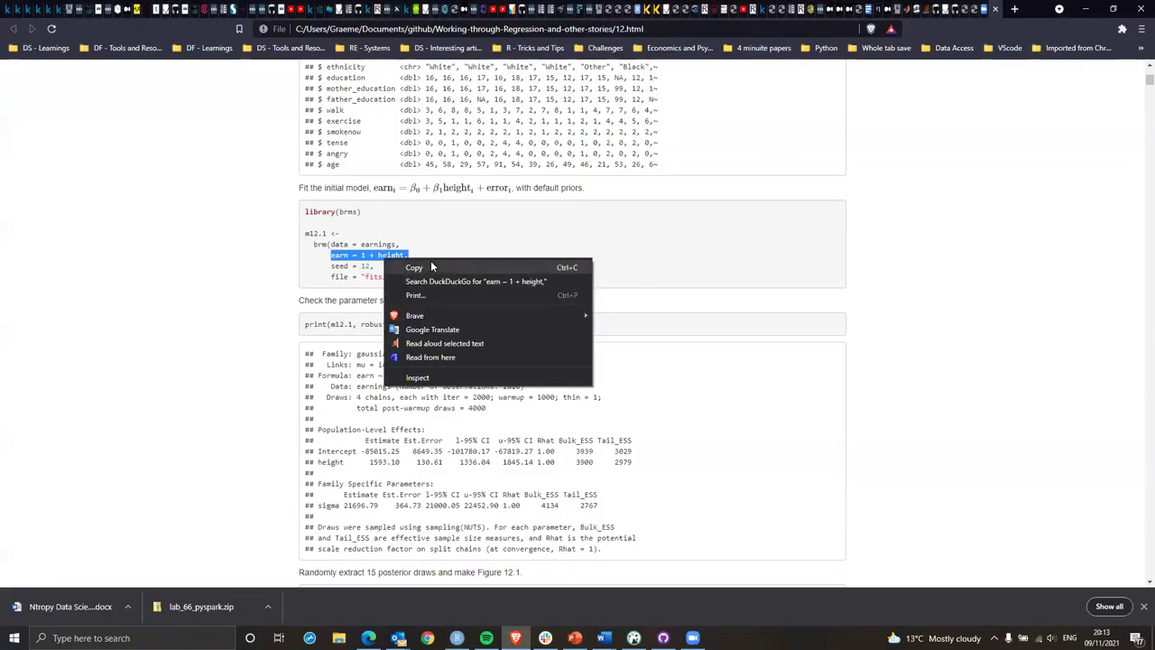
pyautogui.click(431, 260)
pyautogui.click(308, 233)
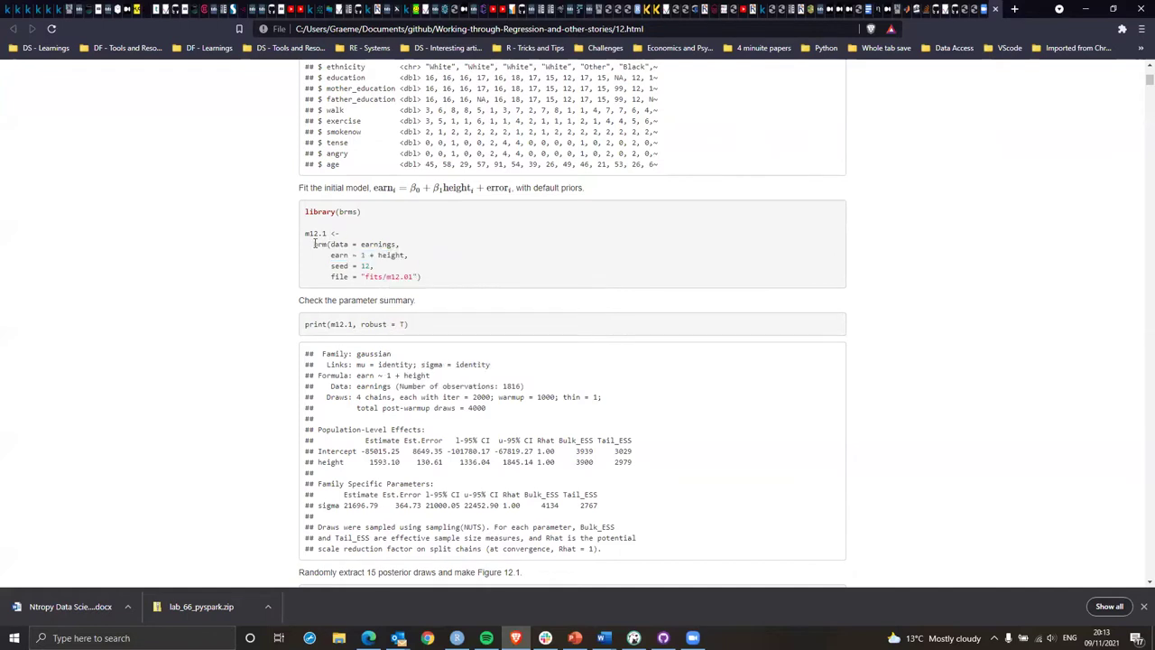
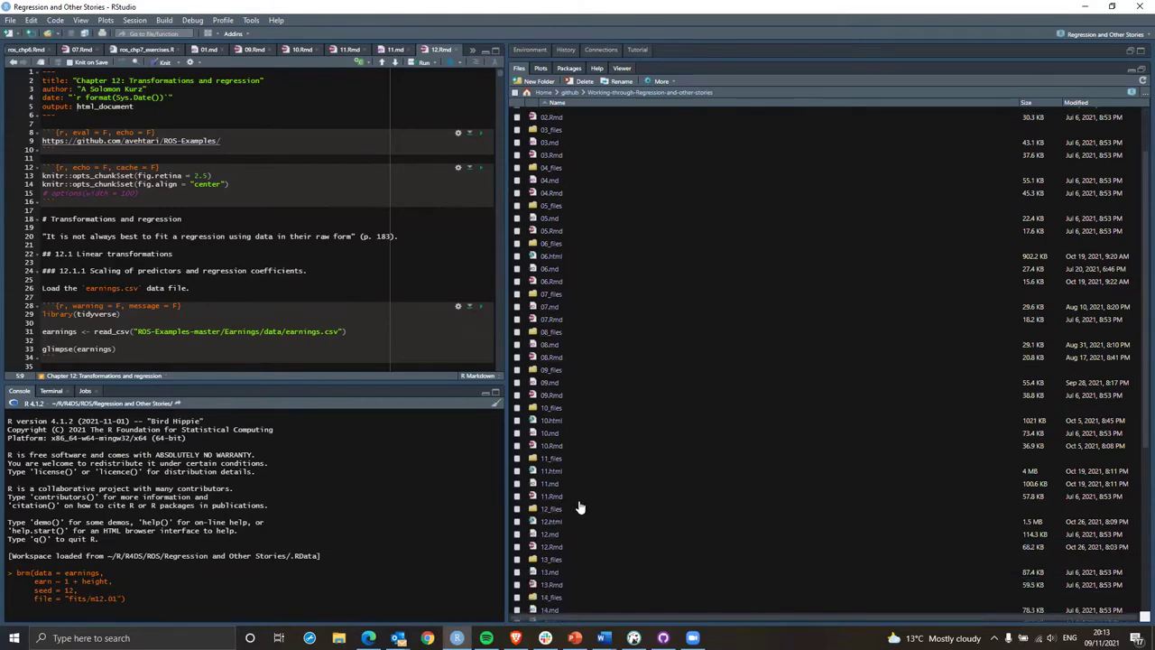
# Open the fits folder of the Working-through-Regression-and-other-stories project in RStudio's file list.
pyautogui.scroll(-5, 580, 508)
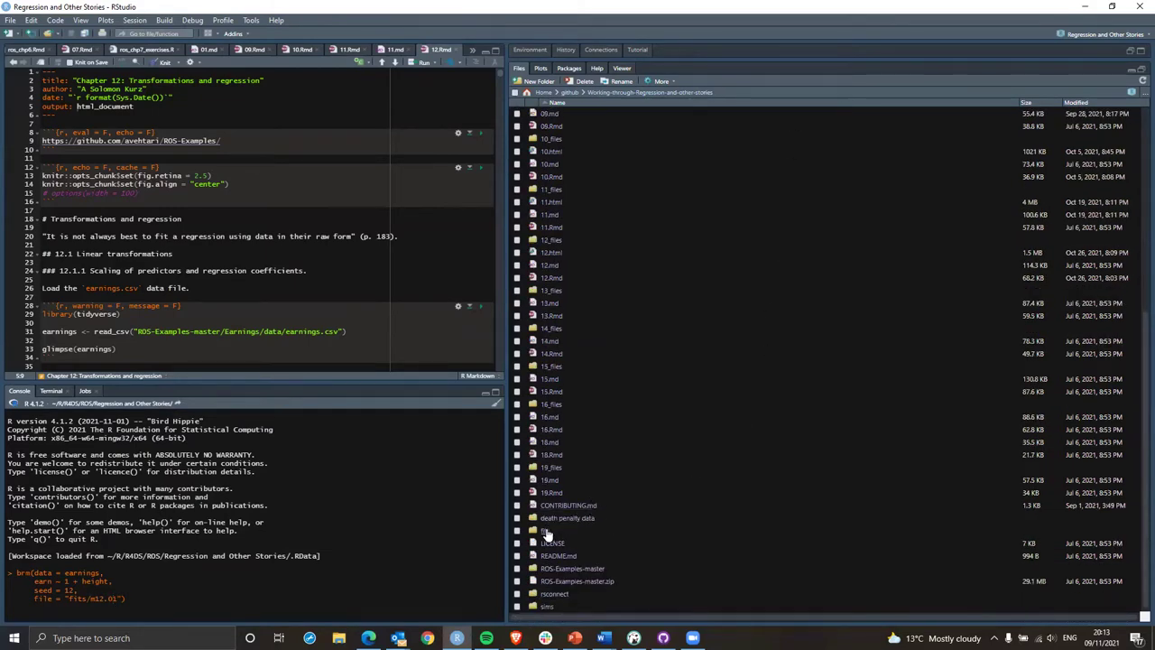
pyautogui.click(546, 530)
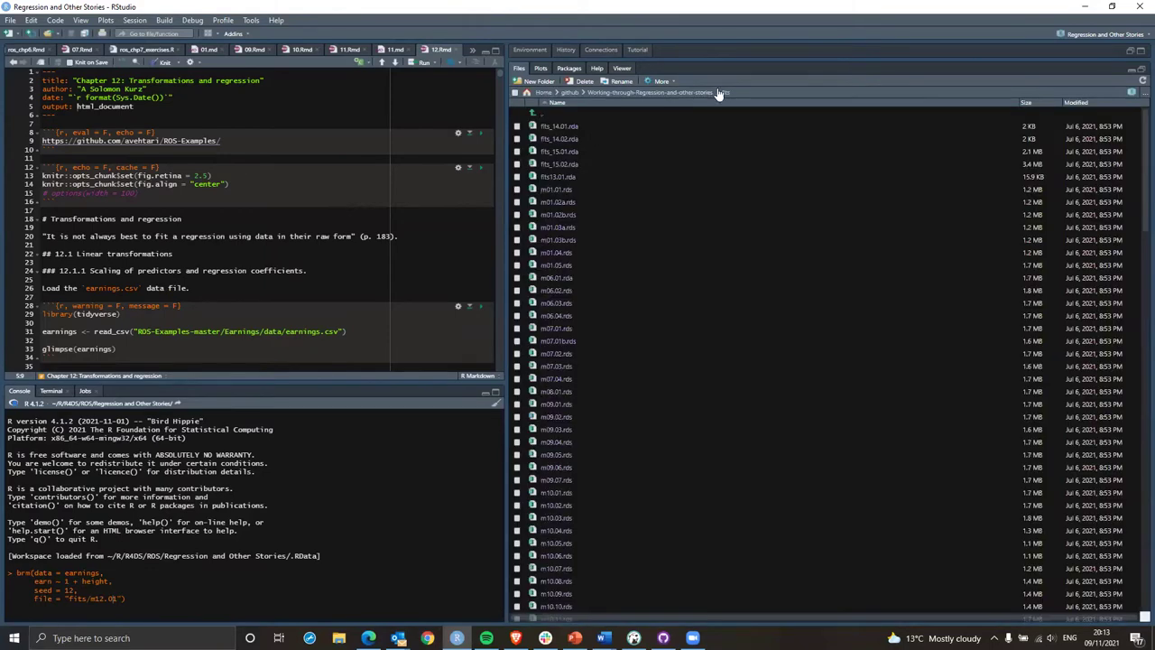
pyautogui.rightClick(725, 92)
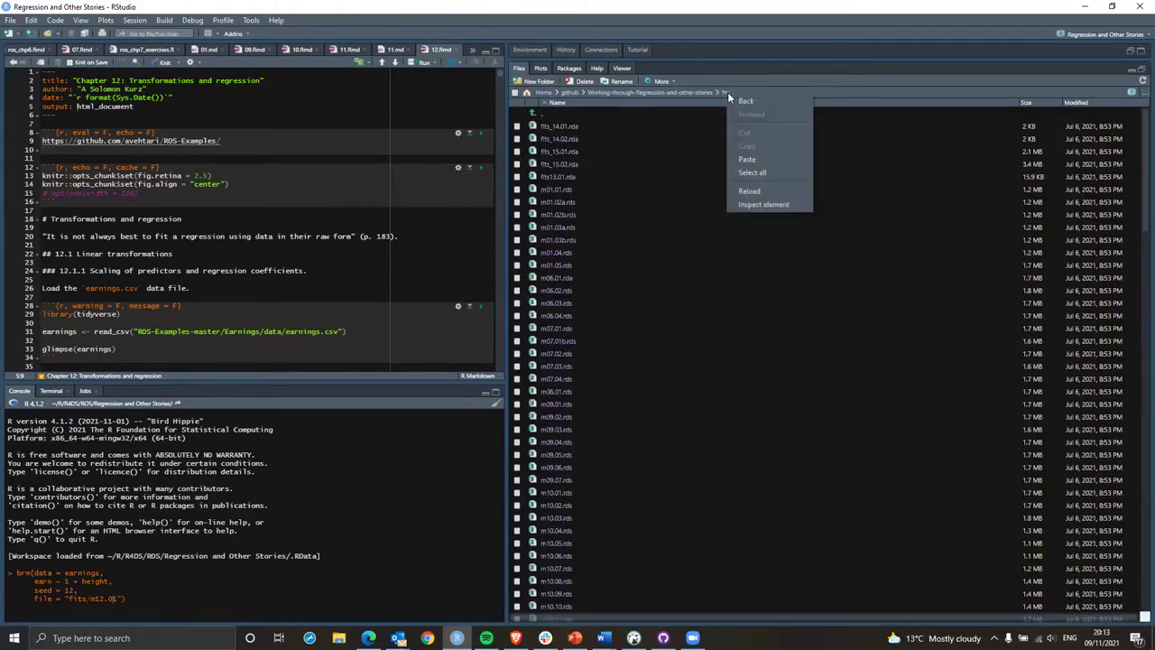
pyautogui.click(1136, 93)
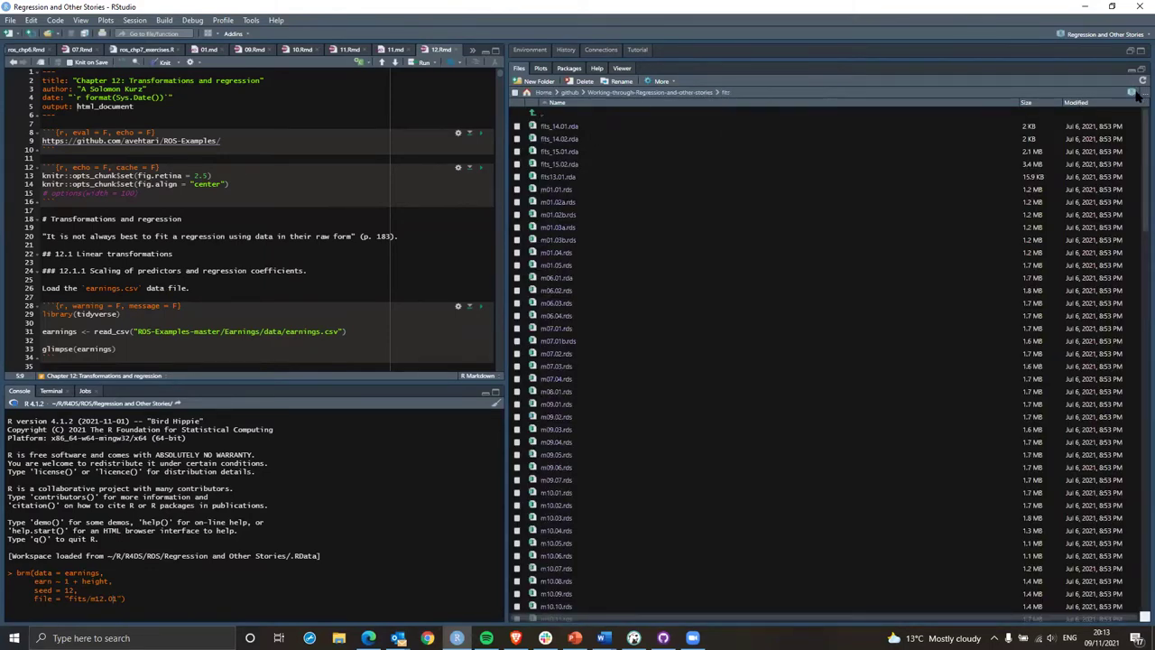
pyautogui.click(1135, 92)
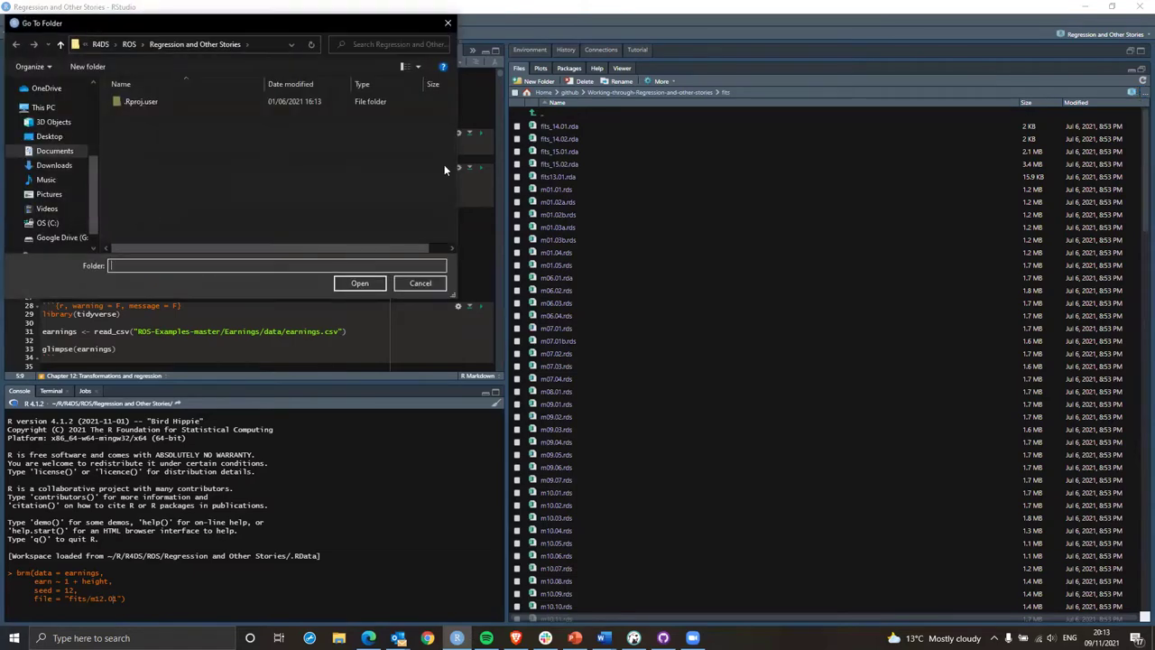
pyautogui.click(430, 287)
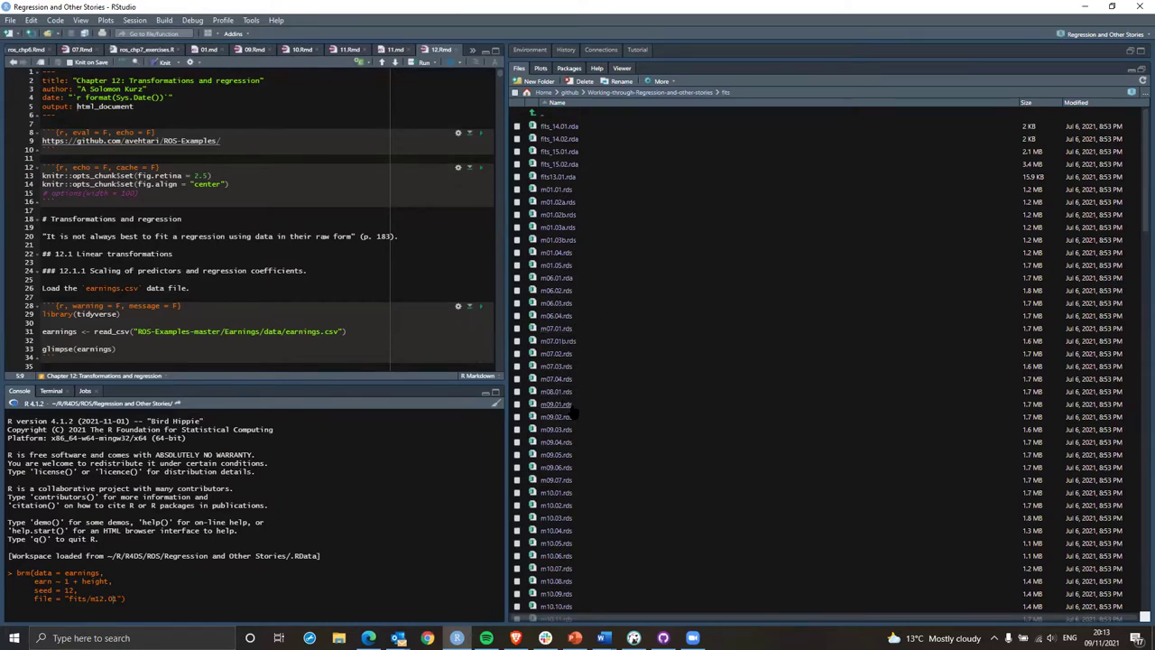
# Locate m12.01.rds in the fits folder and highlight the matching fits path in the console's brm() call.
pyautogui.scroll(-3, 567, 420)
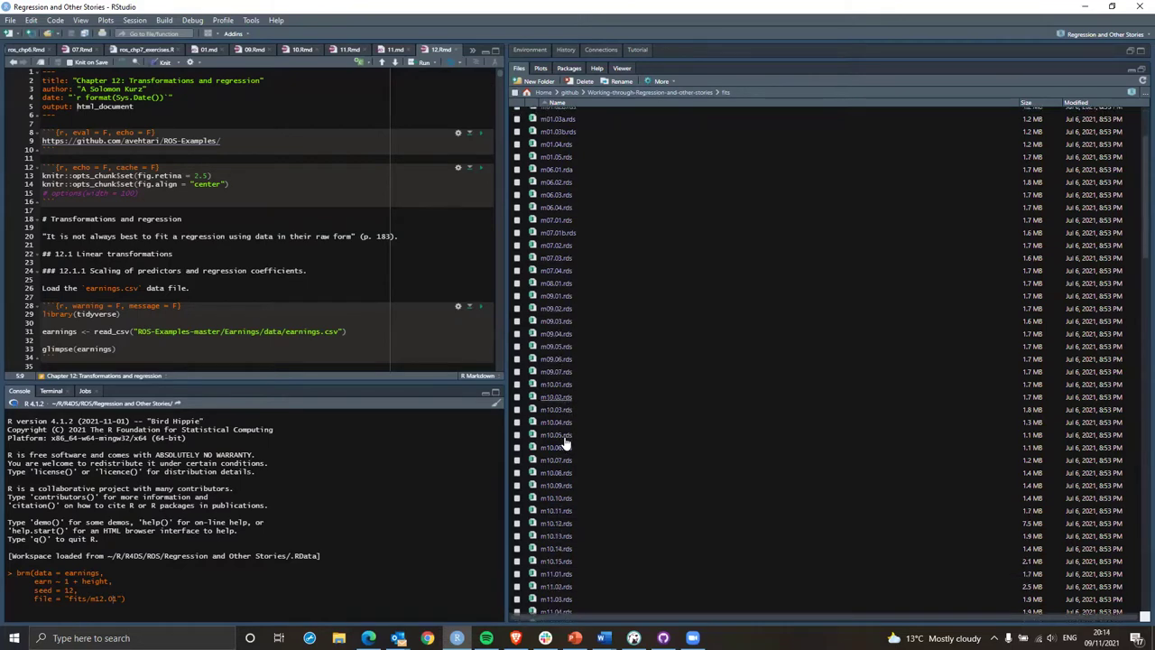
pyautogui.scroll(-3, 561, 502)
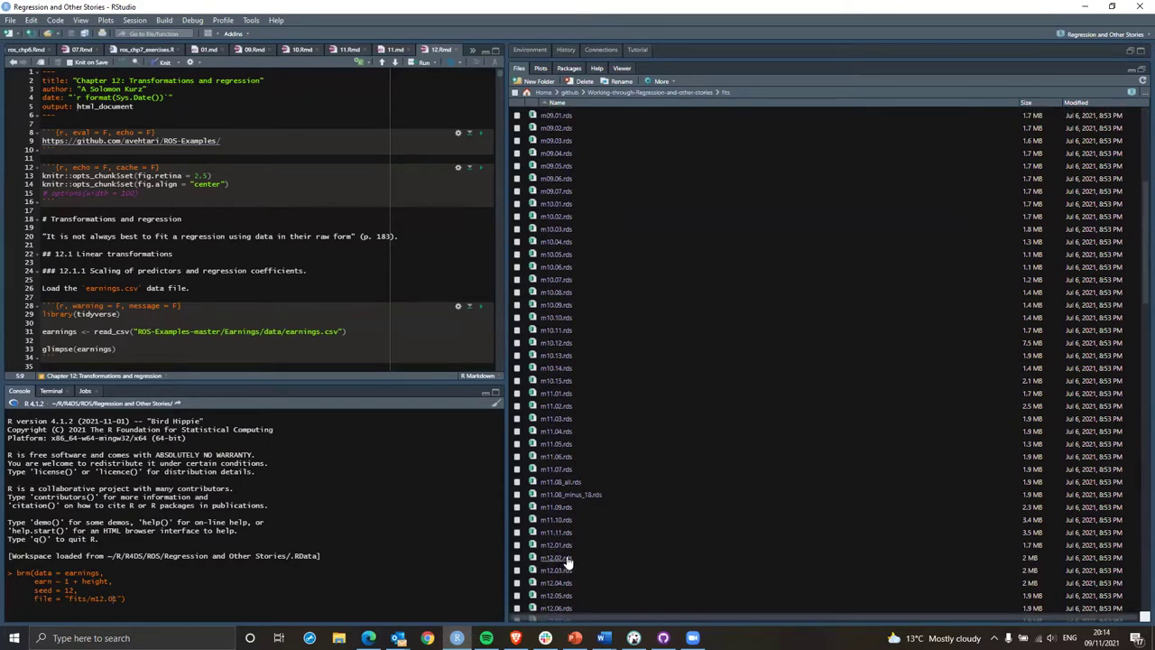
pyautogui.rightClick(564, 549)
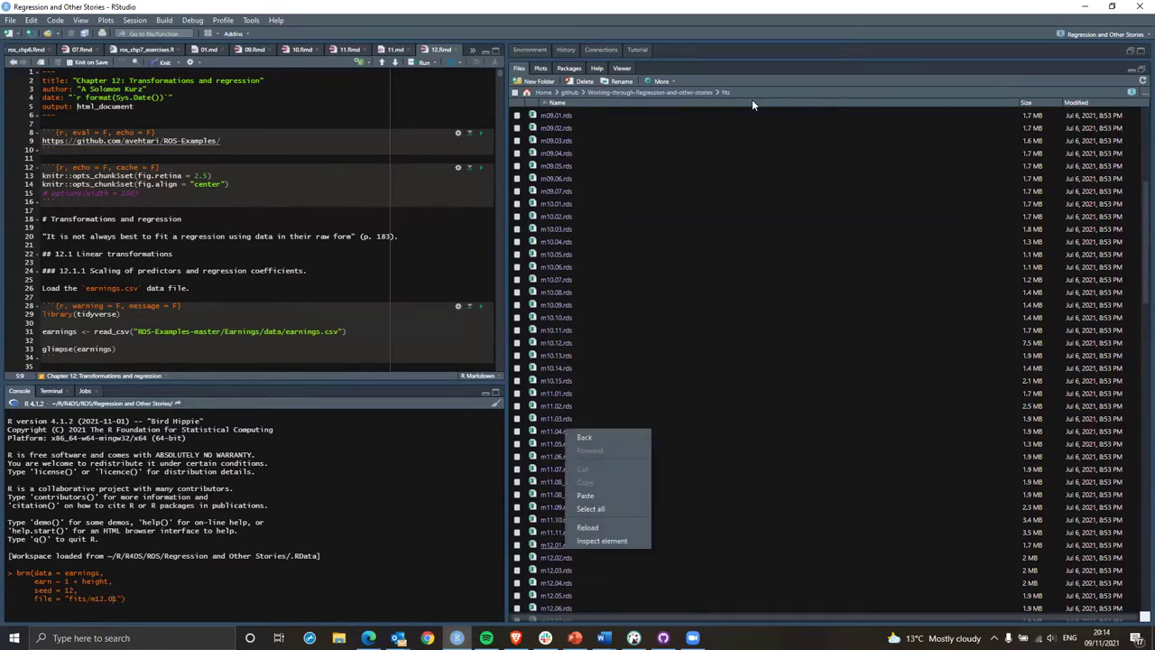
pyautogui.click(116, 601)
pyautogui.doubleClick(82, 600)
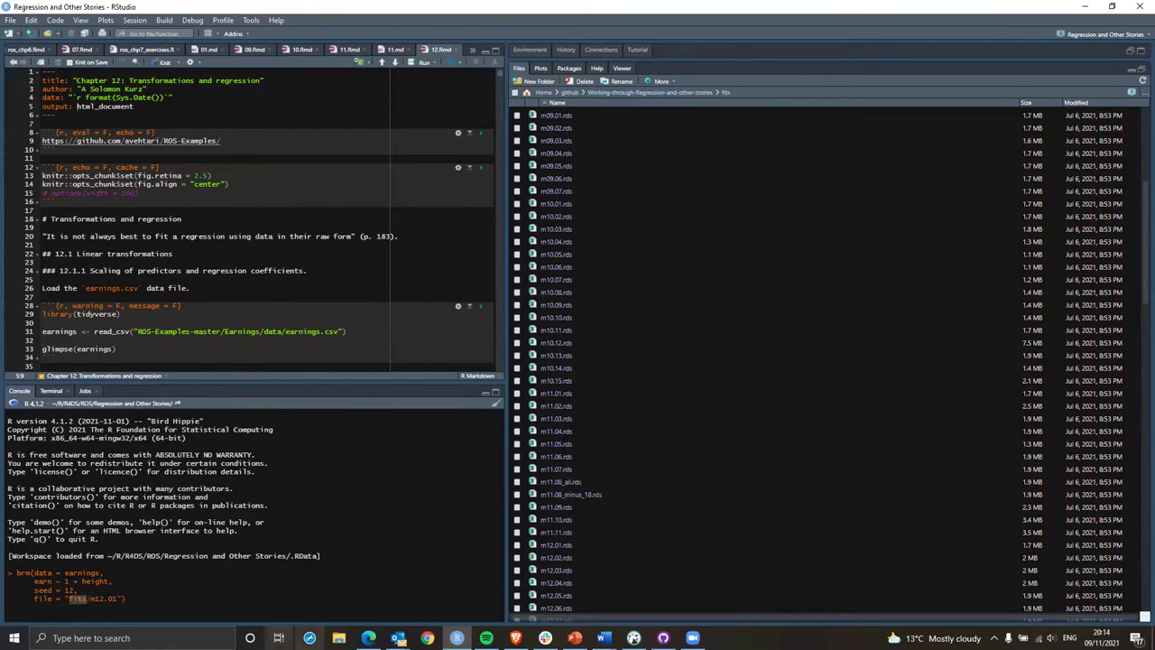
# Switch to File Explorer and open the 12_files folder in Documents > github > Working-through-Regression-and-other-stories.
pyautogui.click(338, 638)
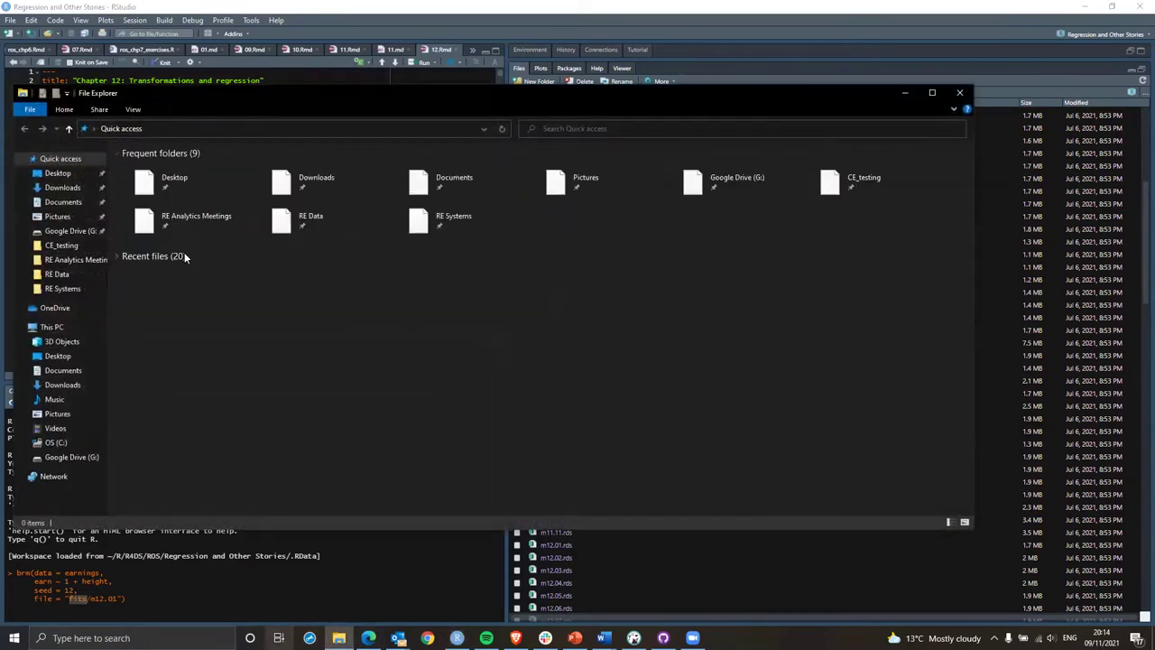
pyautogui.click(63, 201)
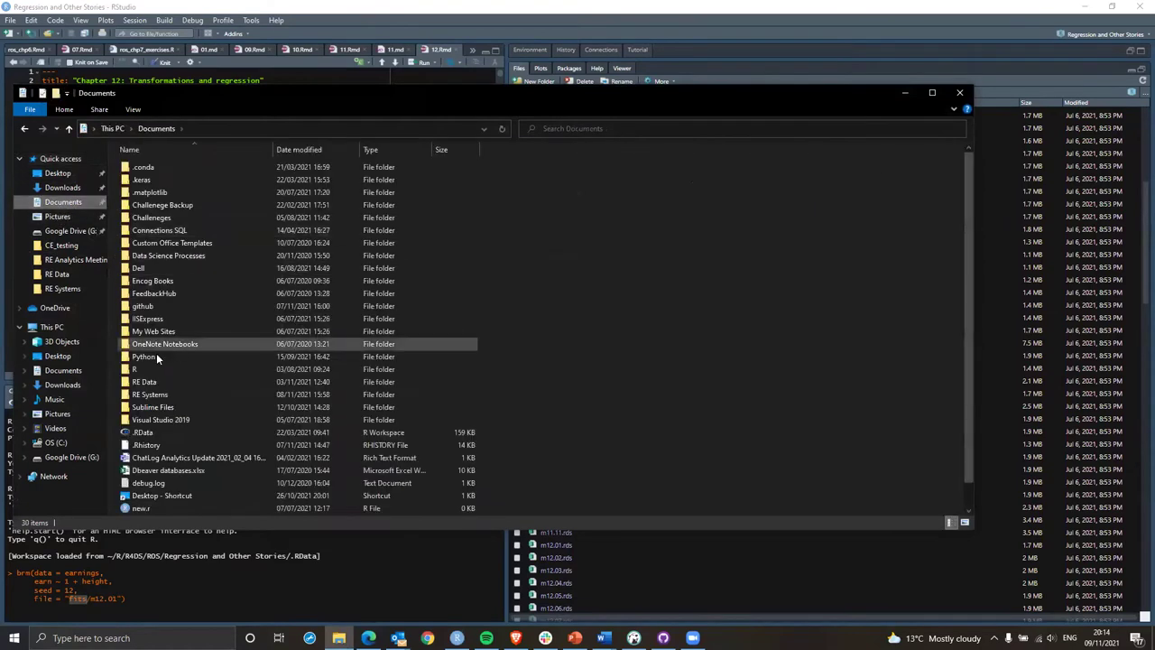
pyautogui.doubleClick(144, 306)
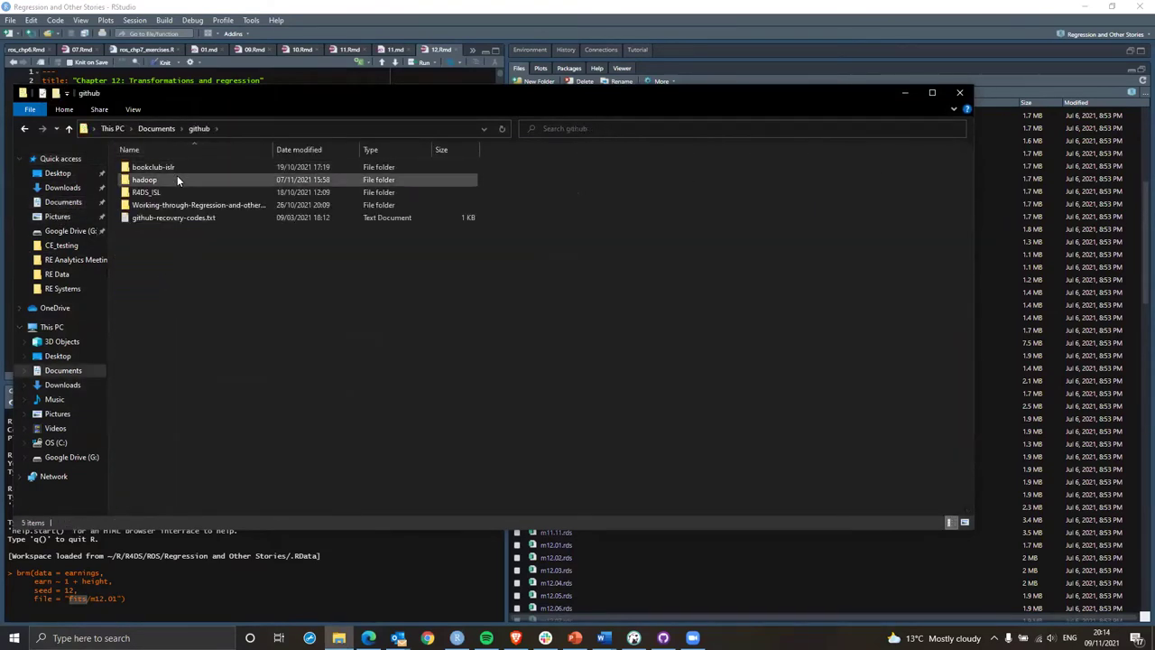
pyautogui.doubleClick(182, 204)
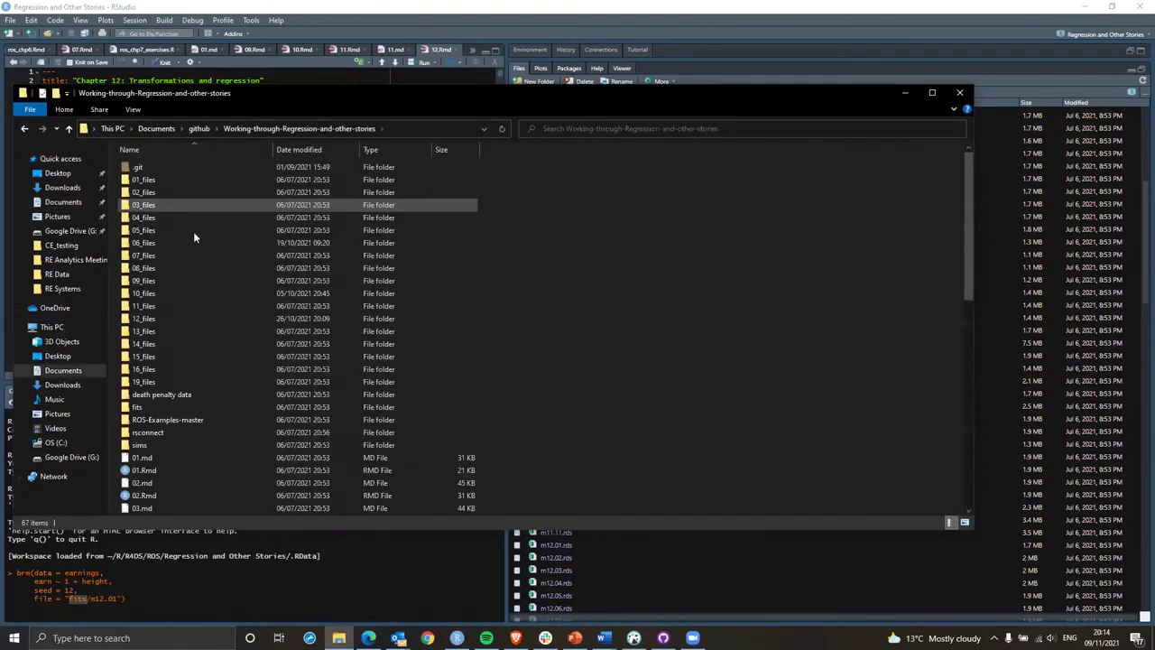
pyautogui.doubleClick(170, 318)
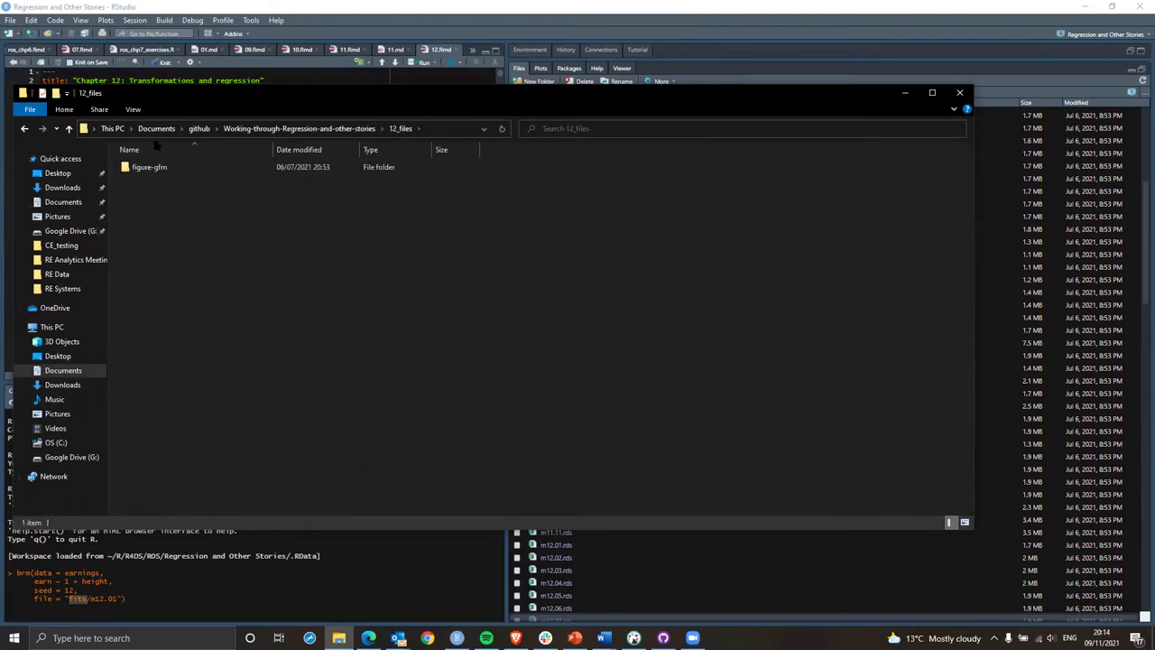
# Open the fits folder of Working-through-Regression-and-other-stories and copy its full folder path.
pyautogui.click(372, 131)
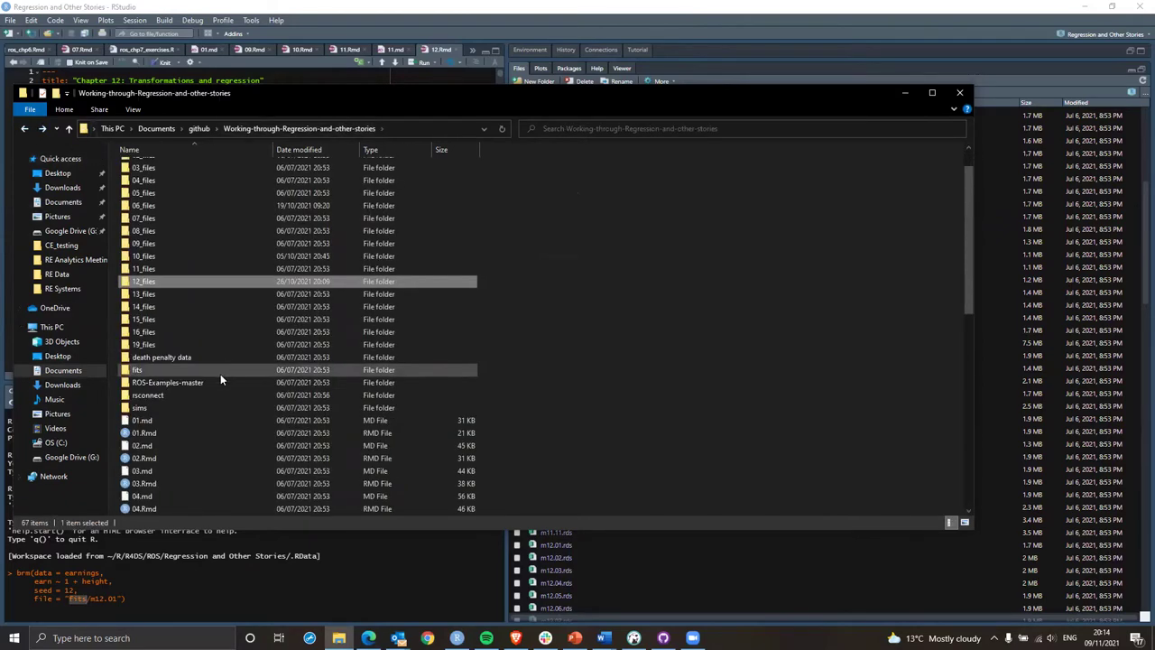
pyautogui.doubleClick(162, 370)
pyautogui.click(427, 129)
pyautogui.hotkey('ctrl', 'c')
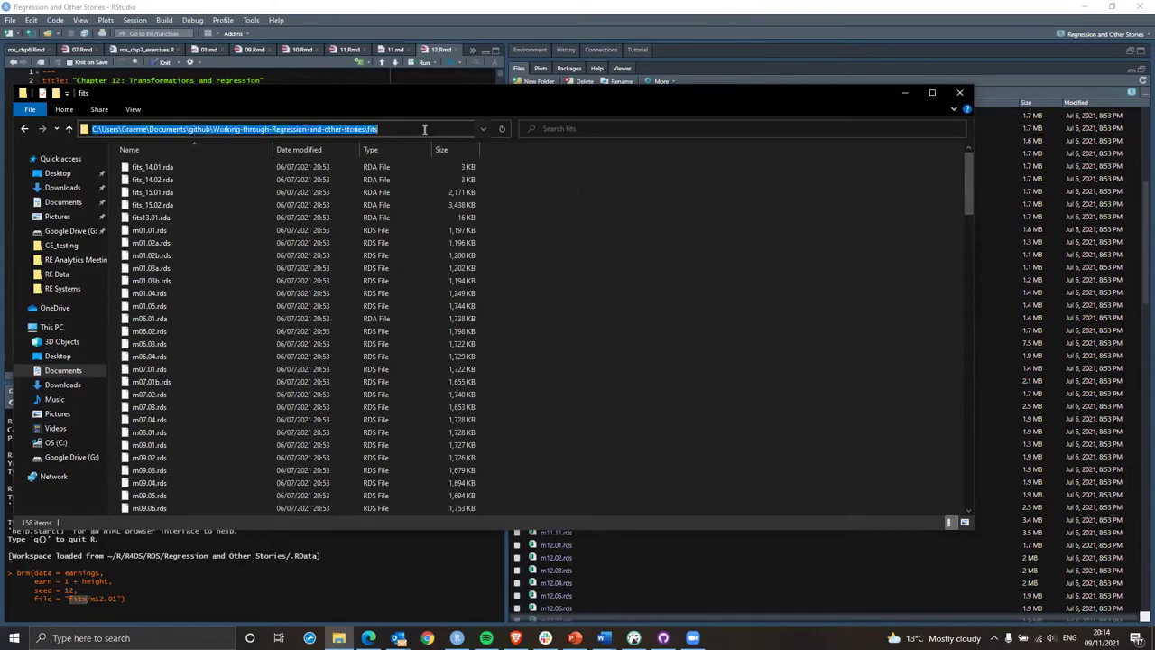
# Switch back to RStudio, replace fits in the console's brm() file argument with the copied folder path, and run the call.
pyautogui.click(897, 93)
pyautogui.click(80, 599)
pyautogui.hotkey('ctrl', 'v')
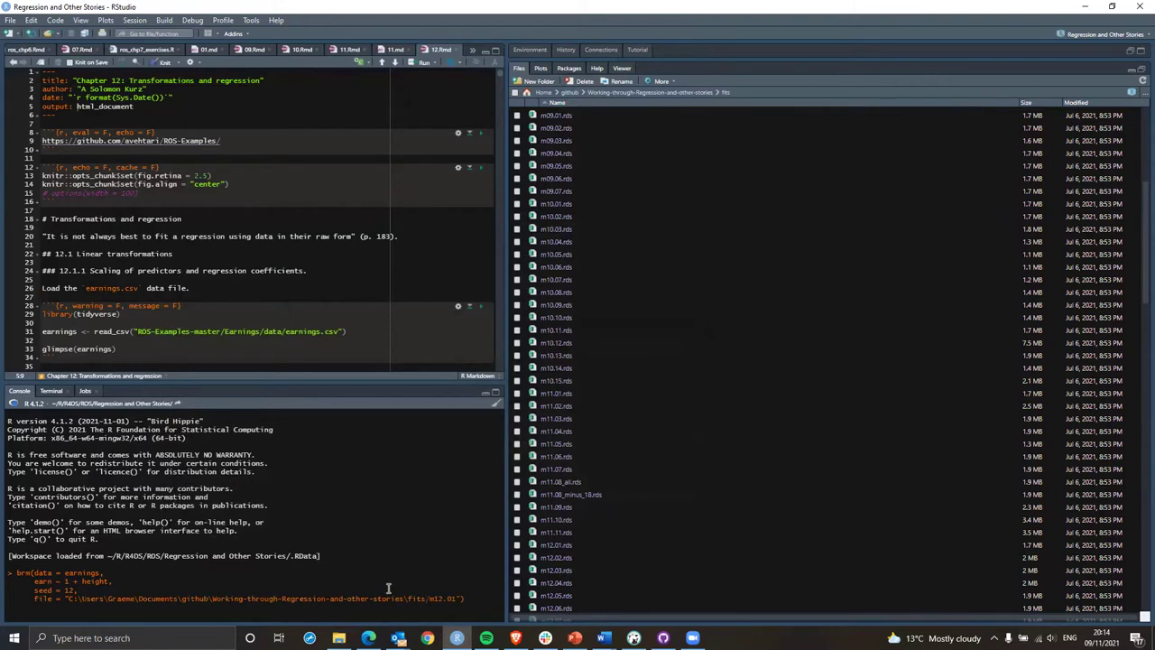
pyautogui.press('Return')
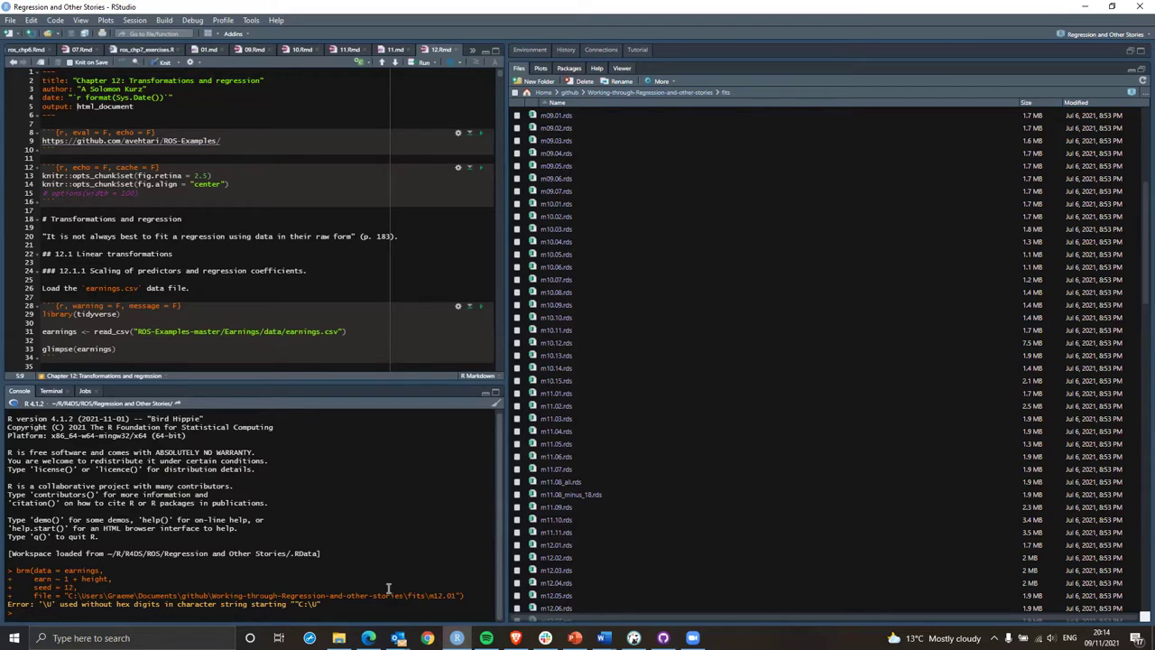
# Recall the brm() call, double every backslash in its m12.01 file path, and run it again.
pyautogui.press('Up')
pyautogui.press('Right')
pyautogui.write('\\')
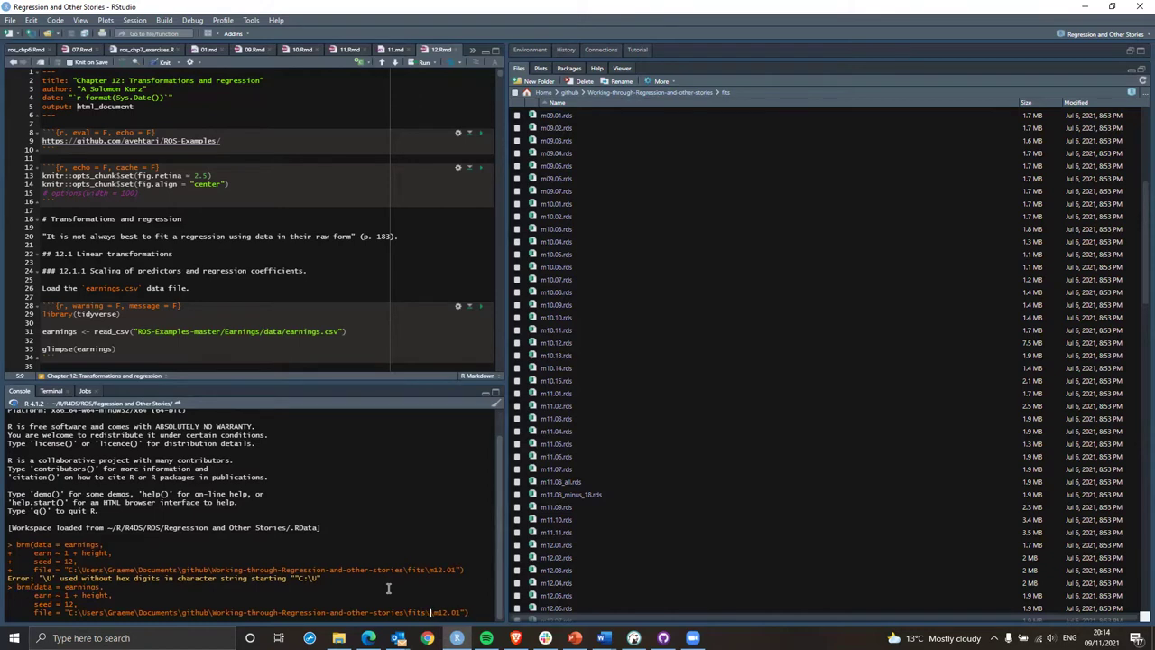
pyautogui.write('\\\\')
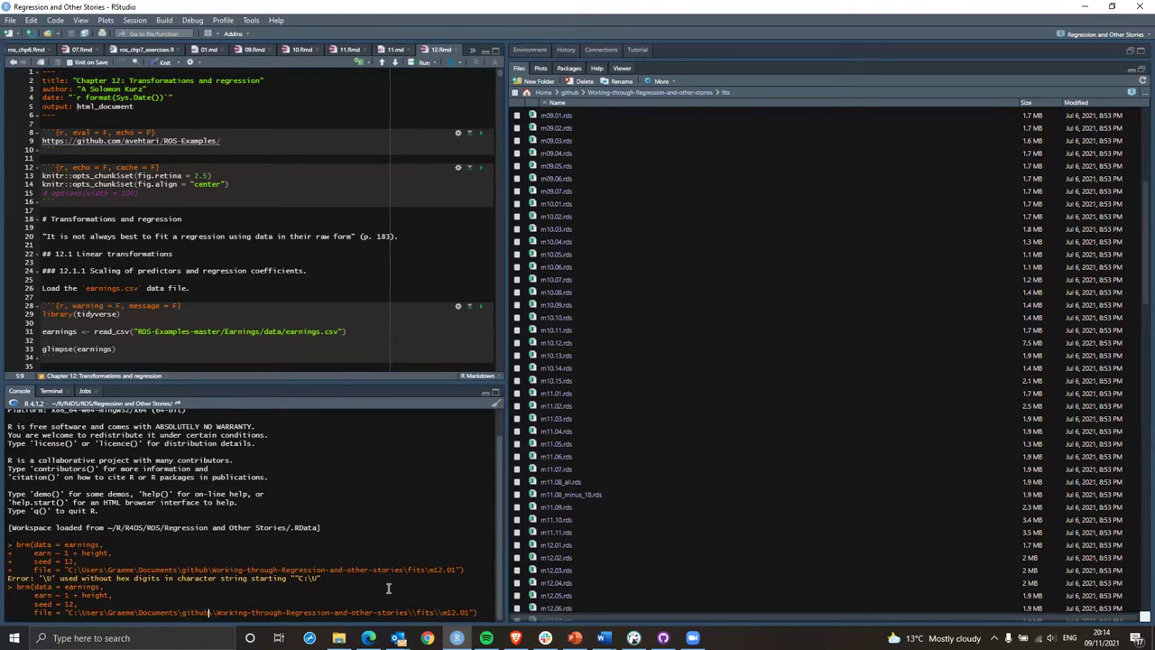
pyautogui.write('\\')
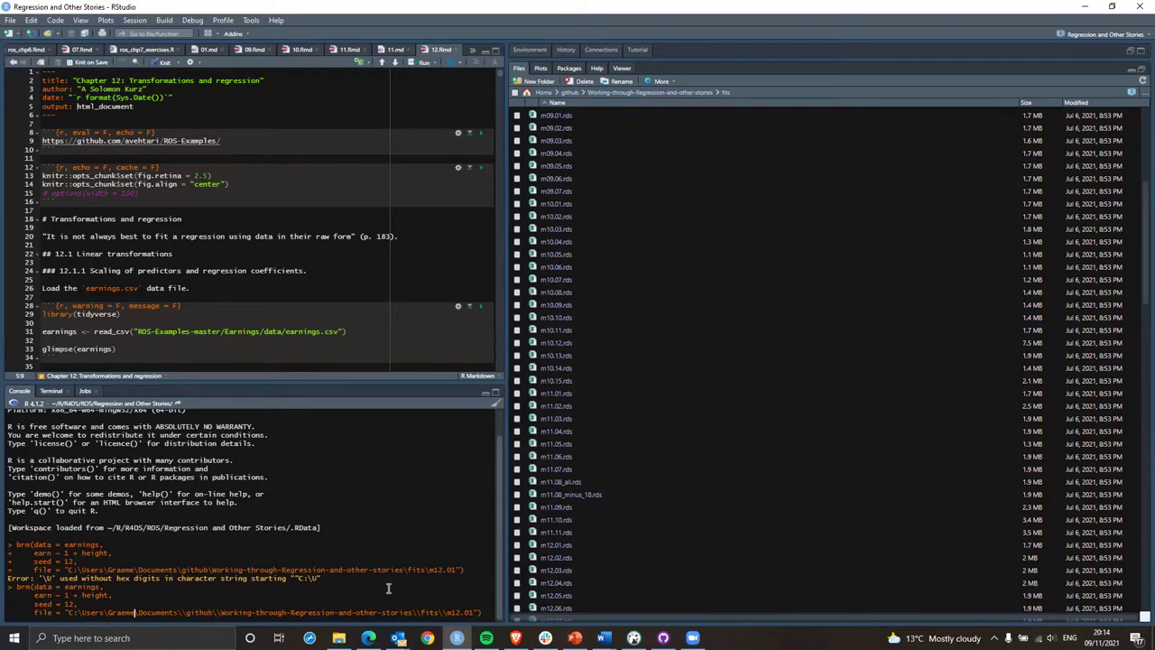
pyautogui.write('\\')
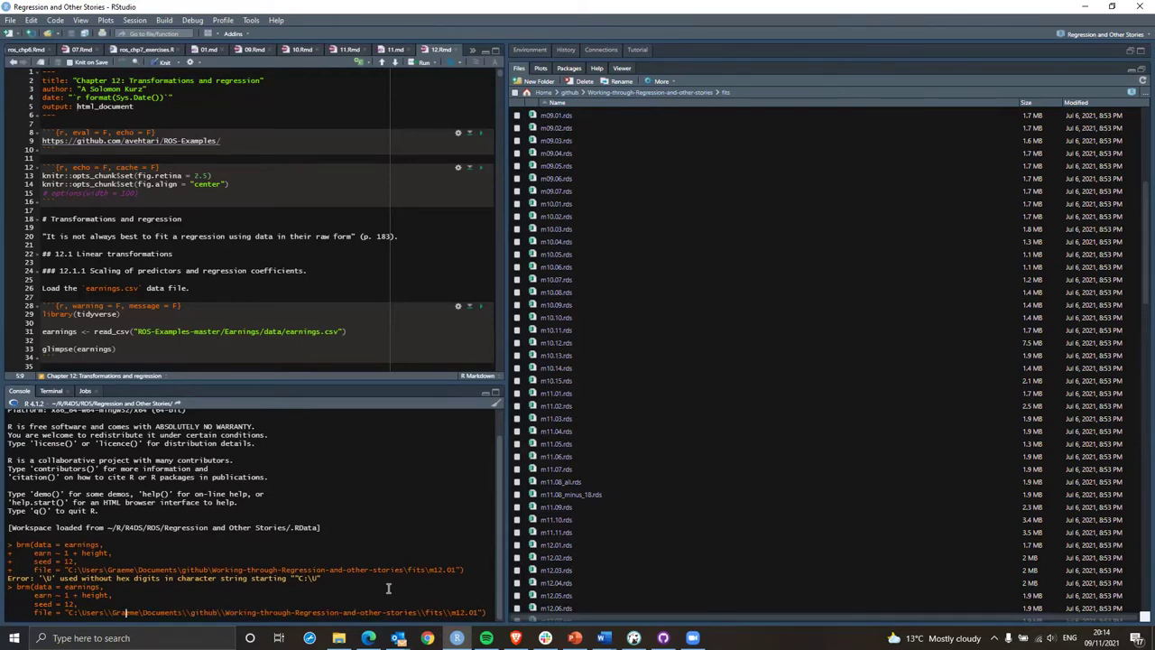
pyautogui.write('\\\\')
pyautogui.press('Return')
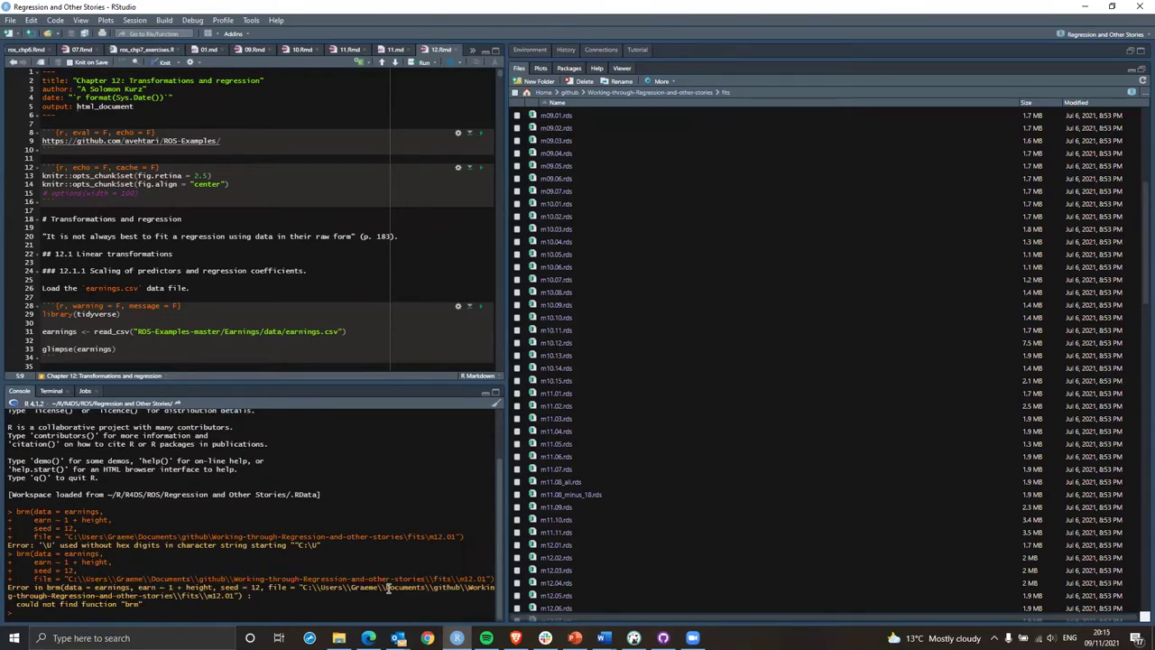
# Load the brms package with library(brms) in the console.
pyautogui.write('librar')
pyautogui.press('Tab')
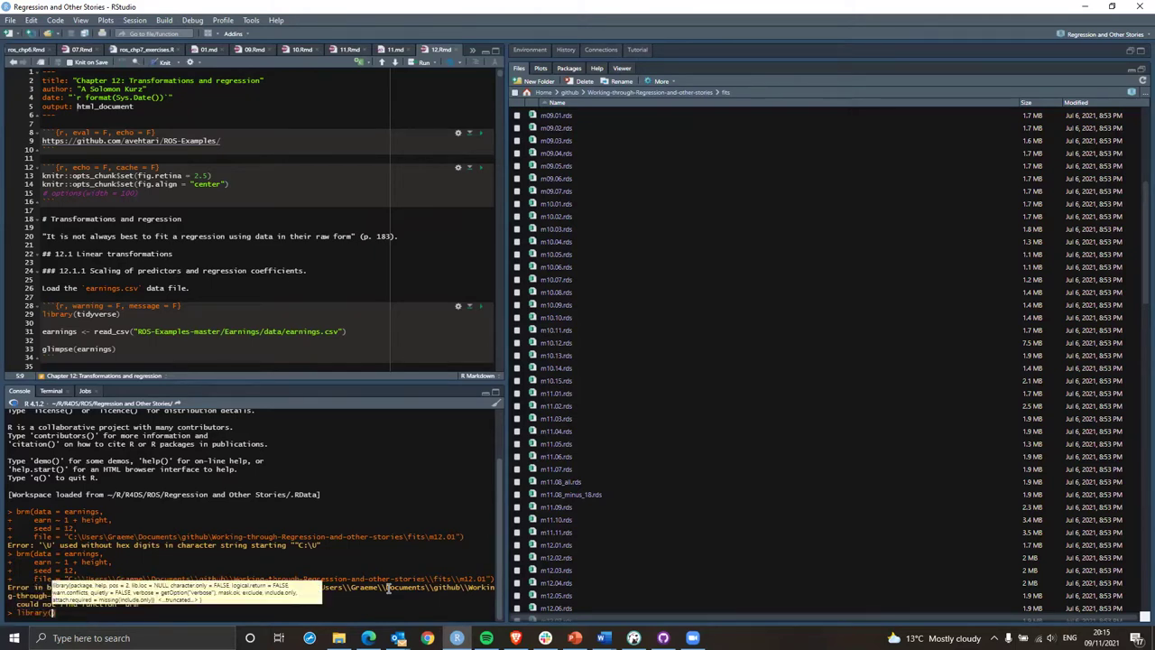
pyautogui.write('brm')
pyautogui.press('Tab')
pyautogui.press('Return')
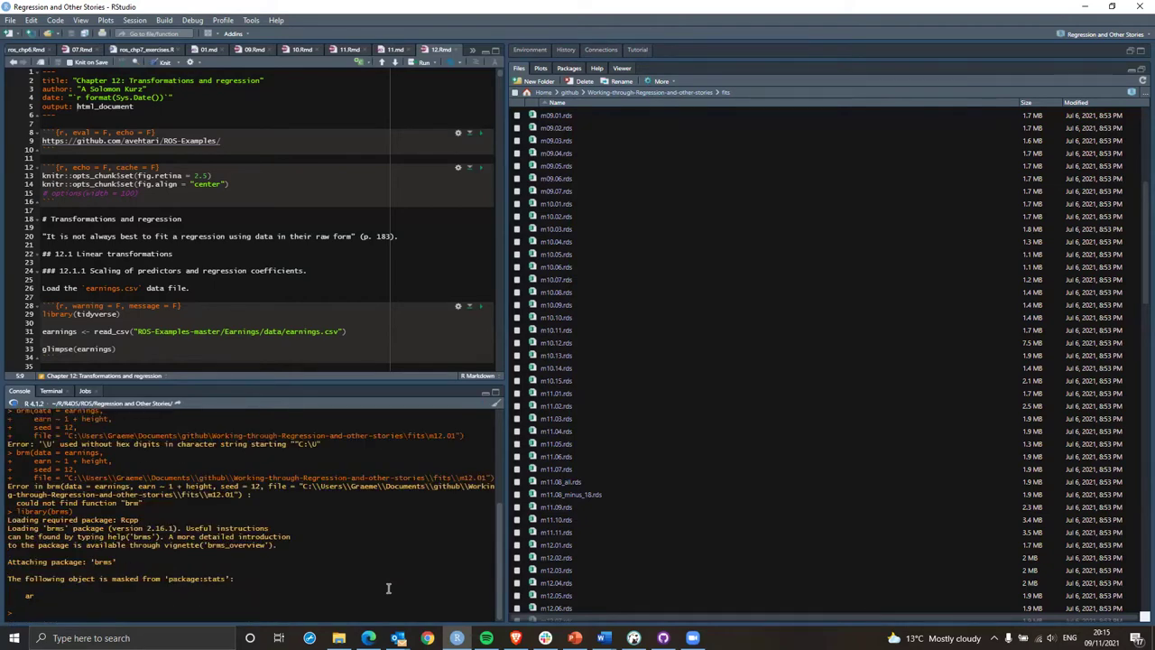
# Rerun the brm() call with the escaped m12.01 path and highlight its file argument in the console.
pyautogui.press('Up')
pyautogui.press('Up')
pyautogui.press('Return')
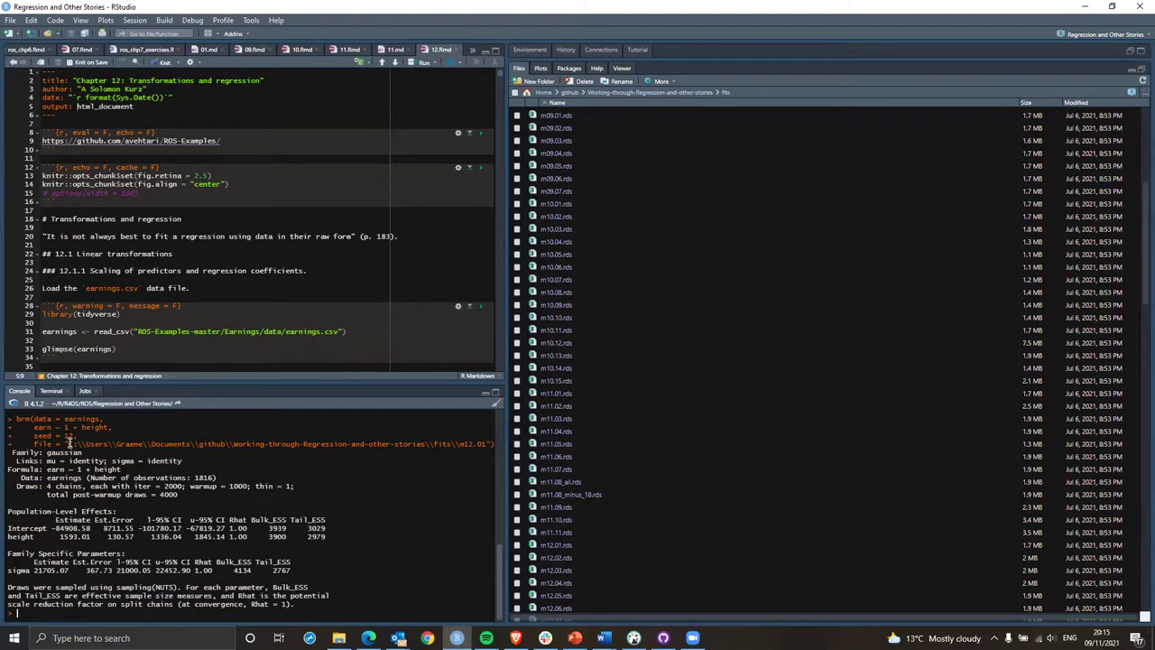
pyautogui.moveTo(34, 443); pyautogui.dragTo(485, 443)
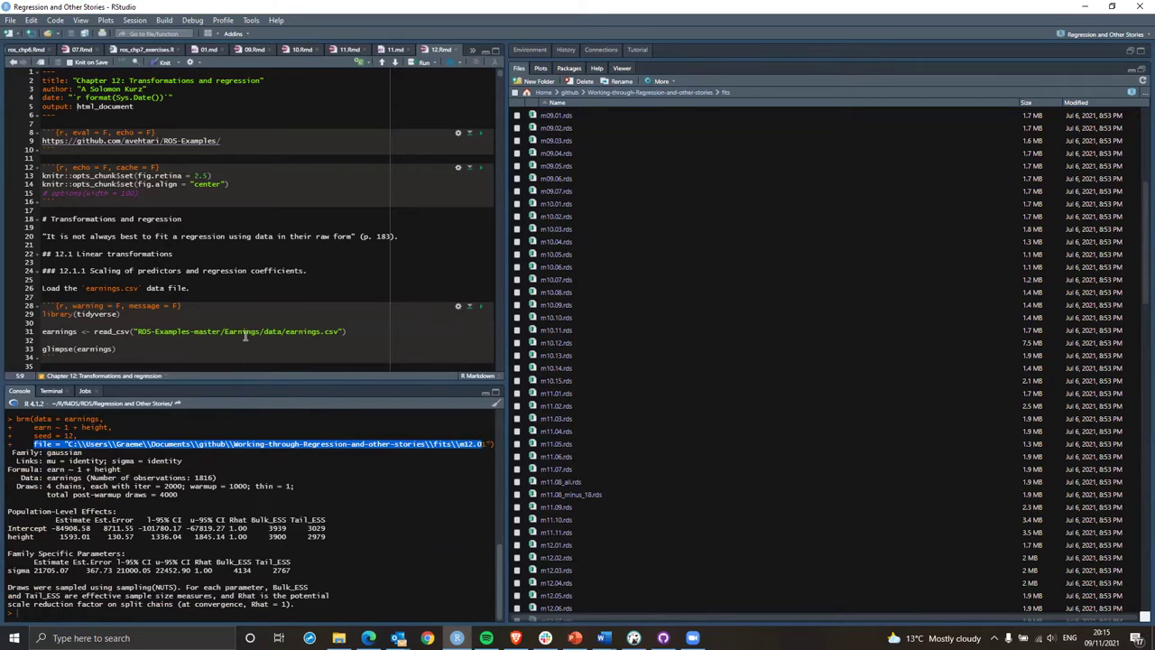
pyautogui.click(93, 613)
pyautogui.write('read.')
pyautogui.press('BackSpace')
pyautogui.write('_r')
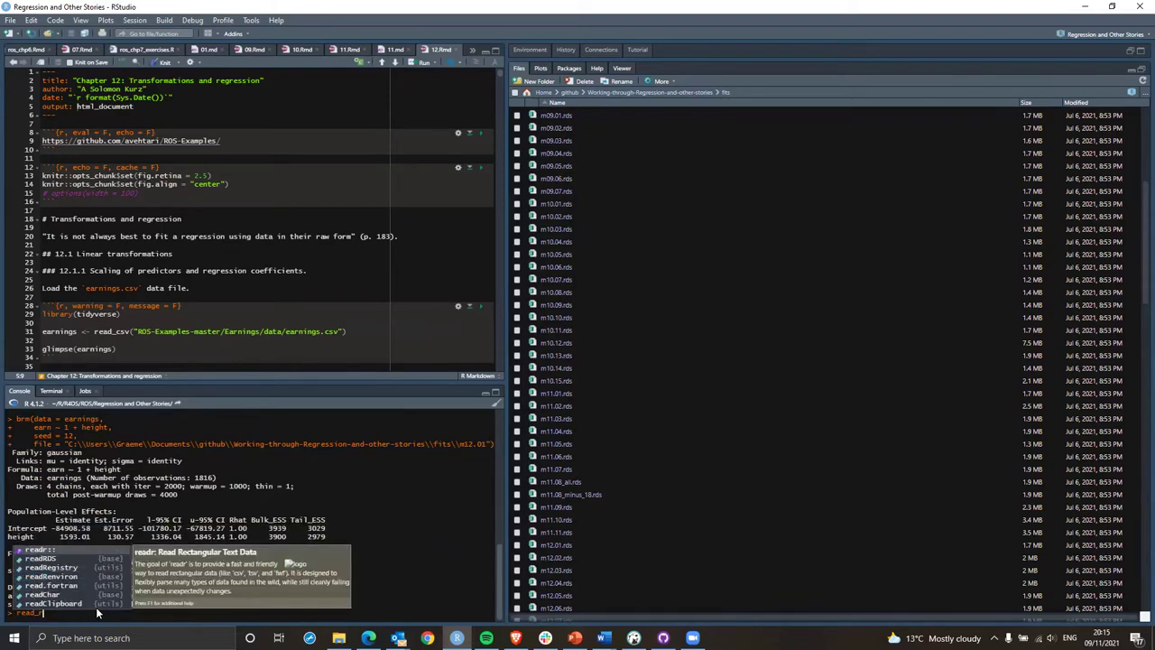
pyautogui.write('ds')
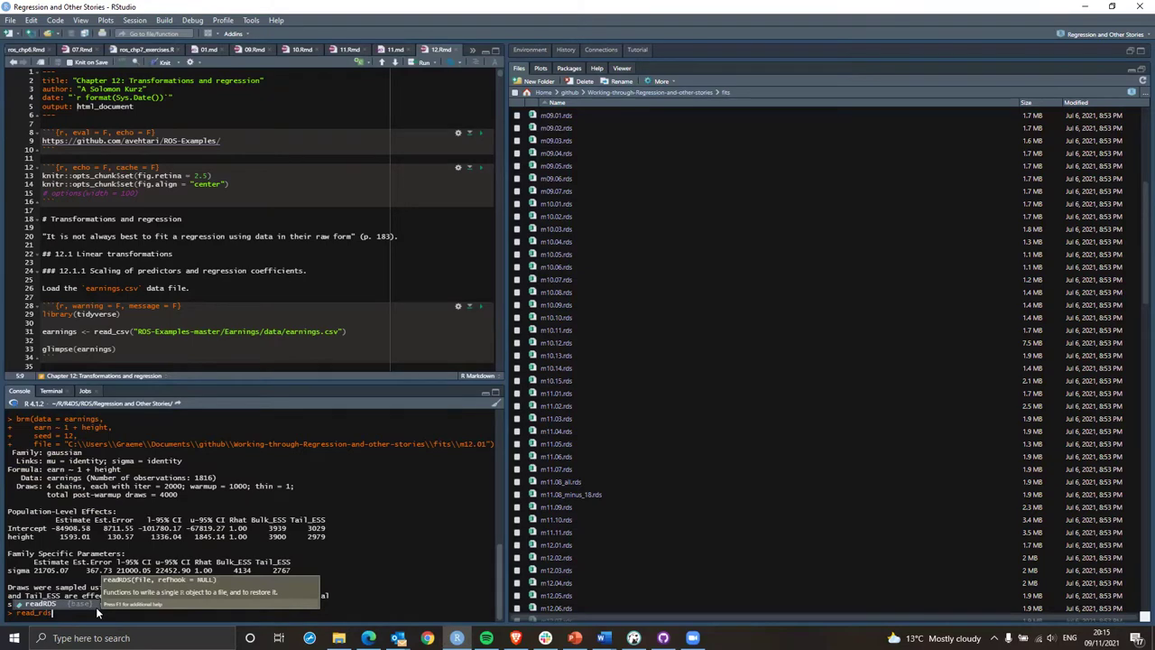
pyautogui.press('BackSpace')
pyautogui.press('BackSpace')
pyautogui.press('BackSpace')
pyautogui.press('BackSpace')
pyautogui.press('BackSpace')
pyautogui.press('BackSpace')
pyautogui.press('BackSpace')
pyautogui.press('BackSpace')
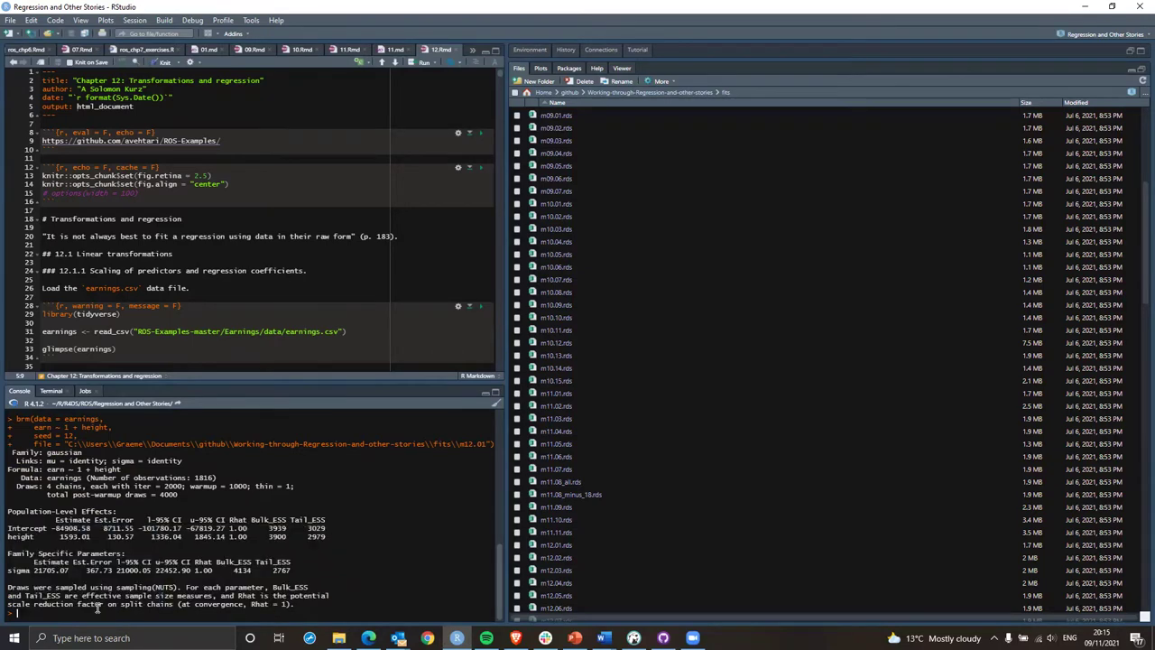
# Load the tidyverse package and begin a read_rds() call in the console.
pyautogui.write('library(tidyverse')
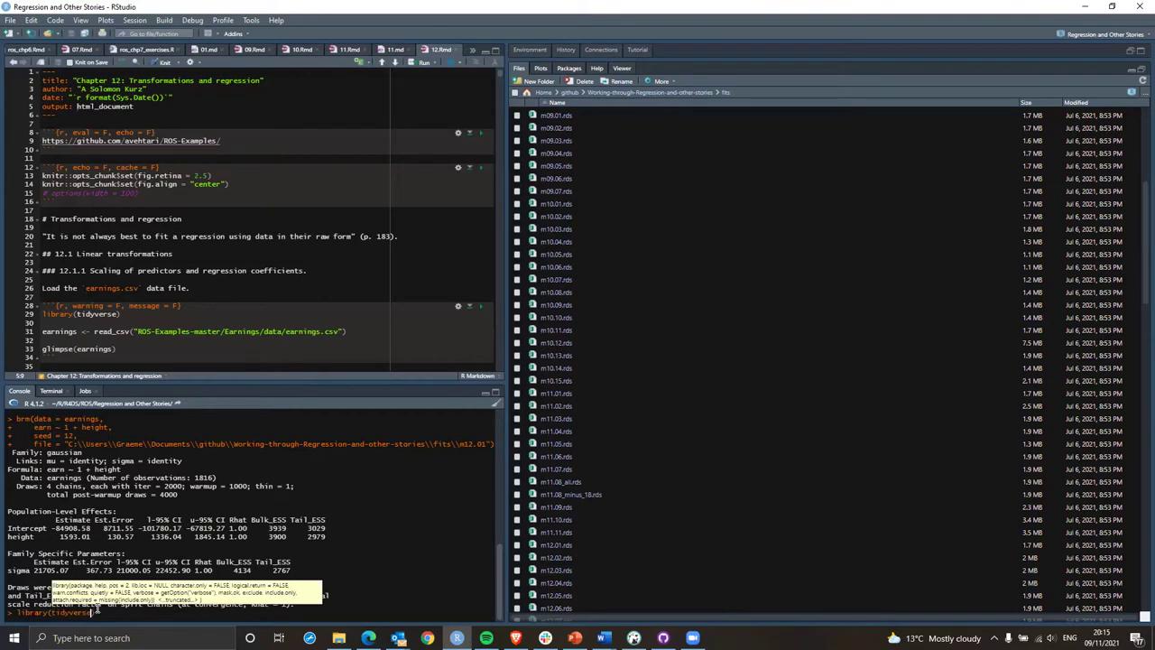
pyautogui.press('Return')
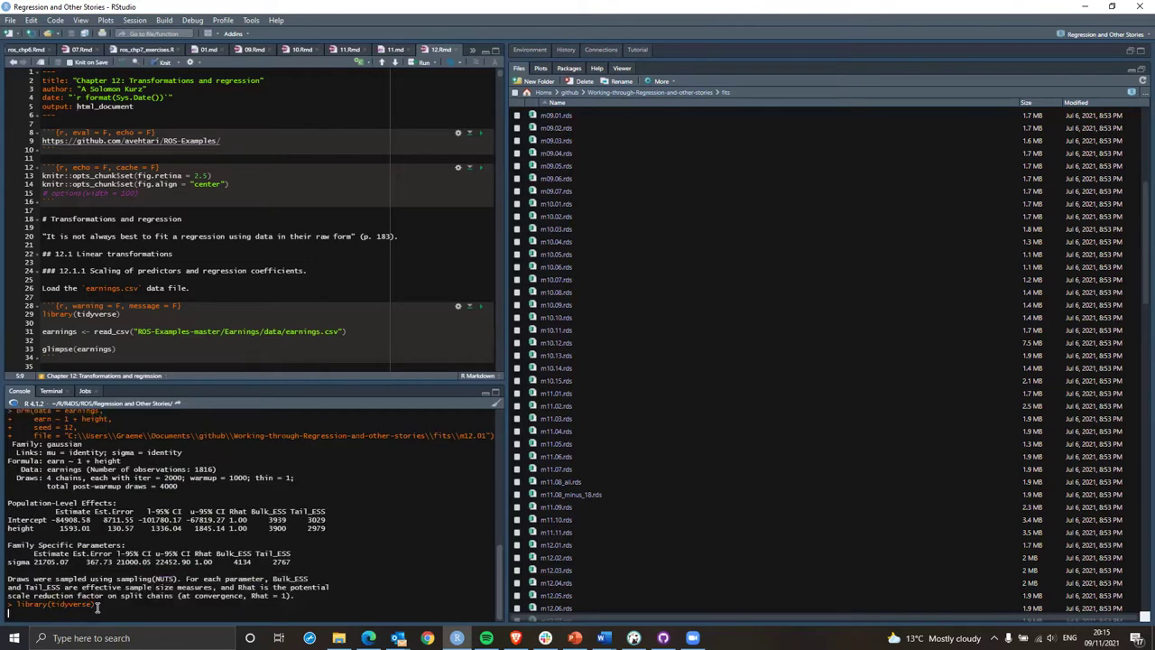
pyautogui.write('read_re')
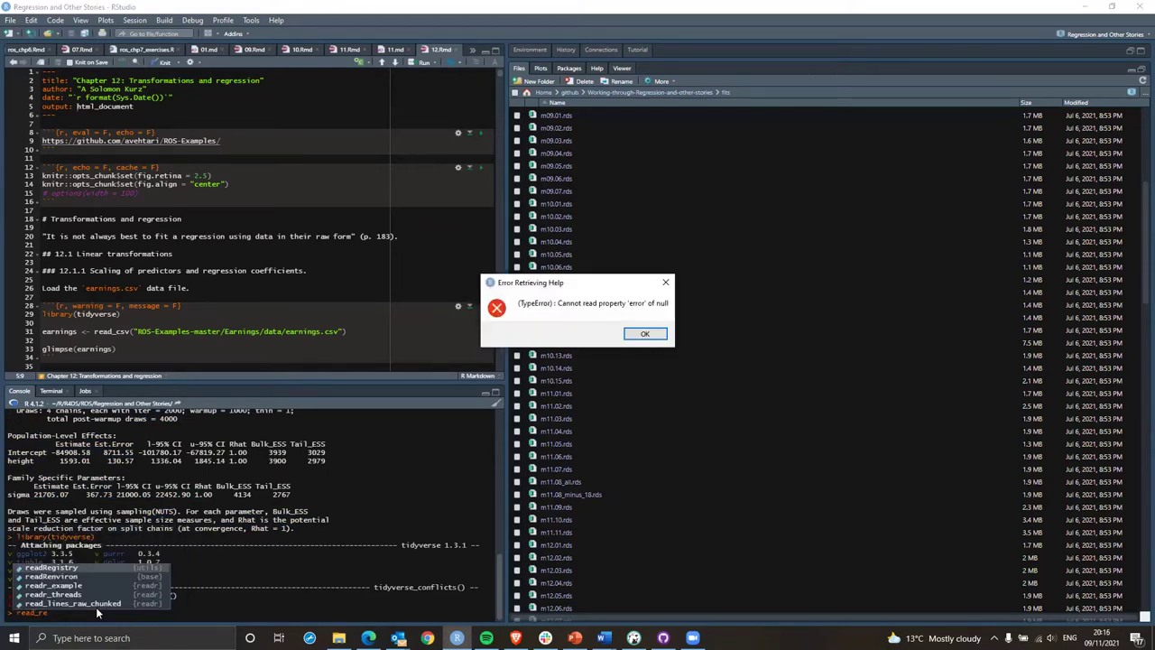
pyautogui.press('Escape')
pyautogui.press('BackSpace')
pyautogui.write('ds')
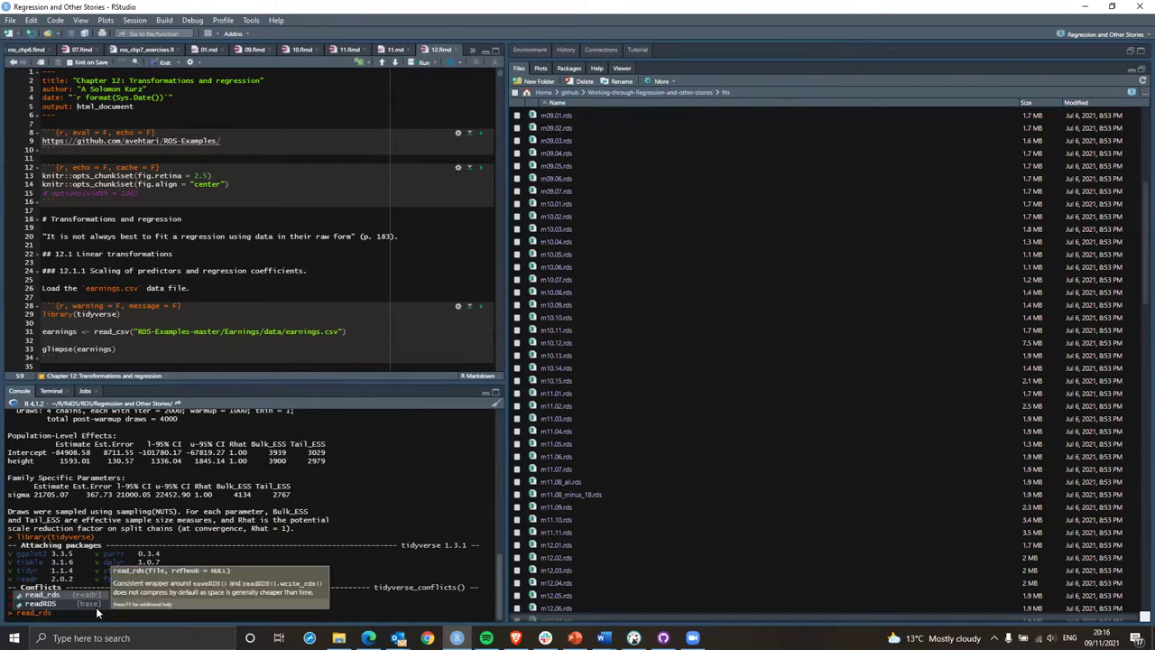
pyautogui.write('(')
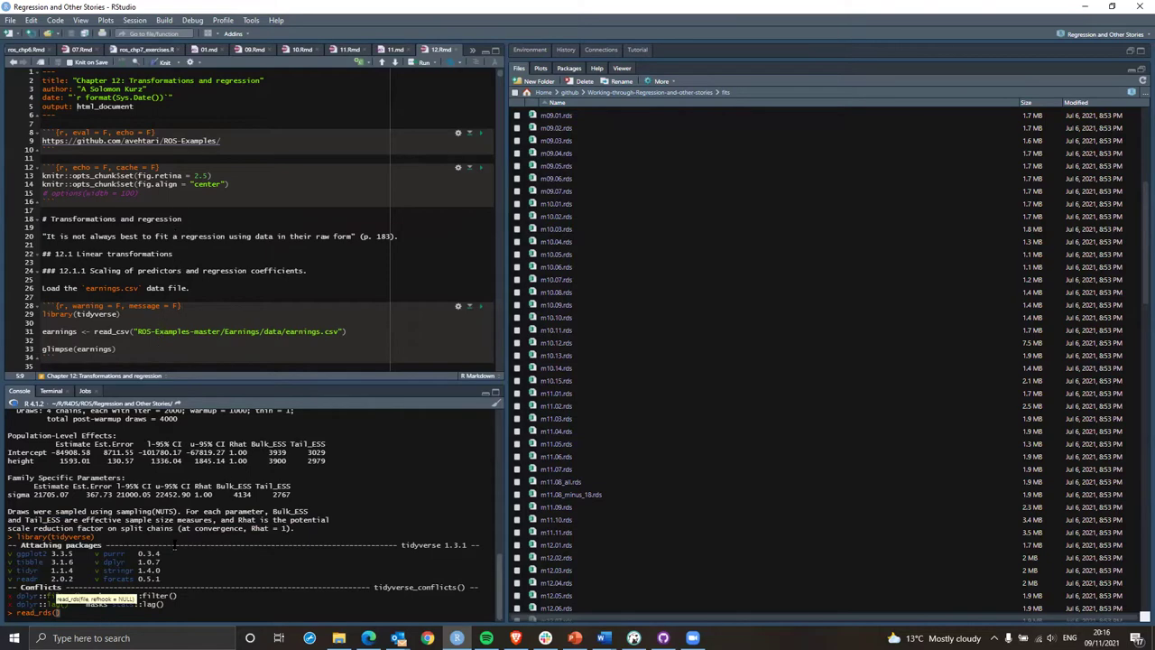
# Fill the read_rds() call with the quoted m12.01 path from the earlier brm() call and run it.
pyautogui.scroll(3, 173, 551)
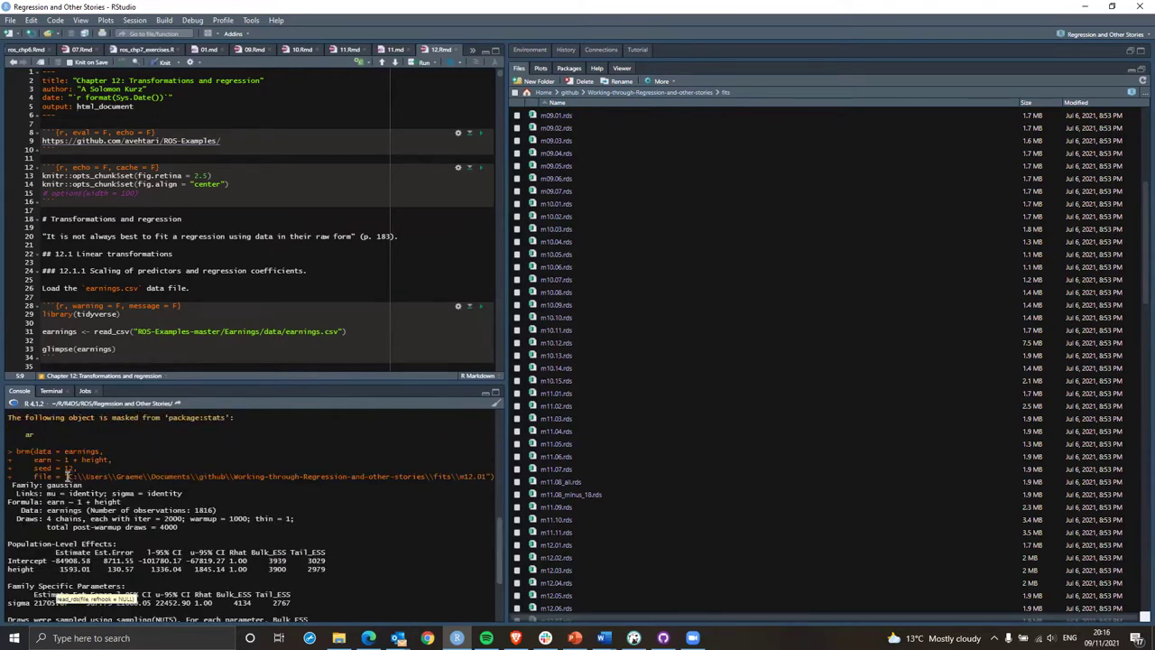
pyautogui.moveTo(67, 476); pyautogui.dragTo(493, 476)
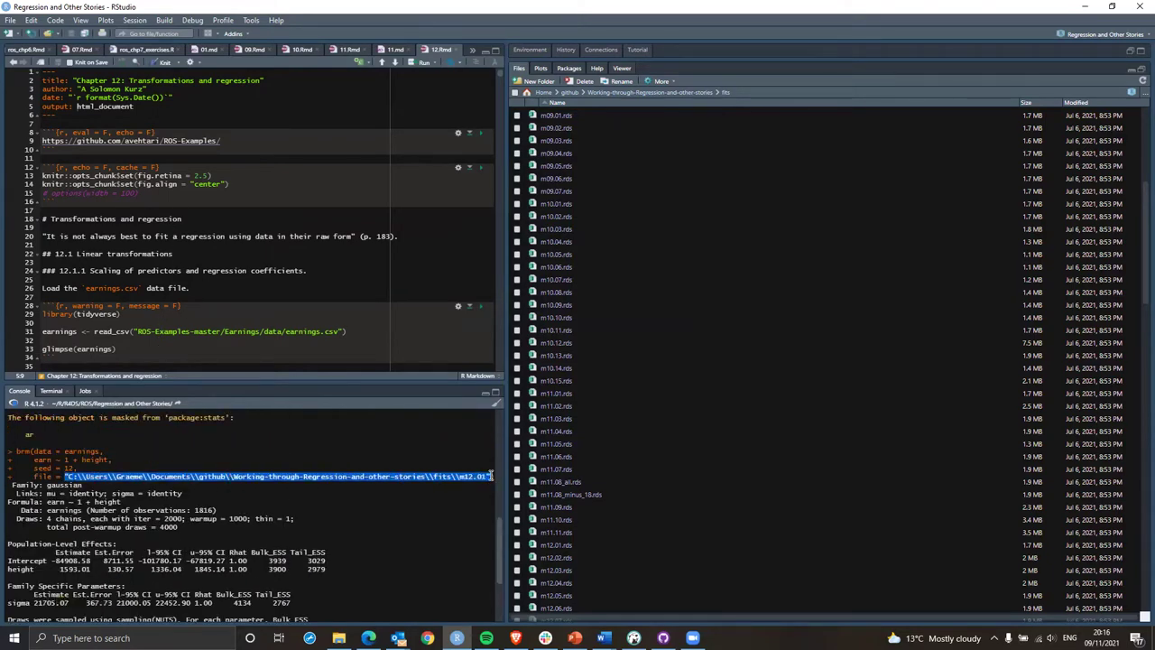
pyautogui.write('read_rds(')
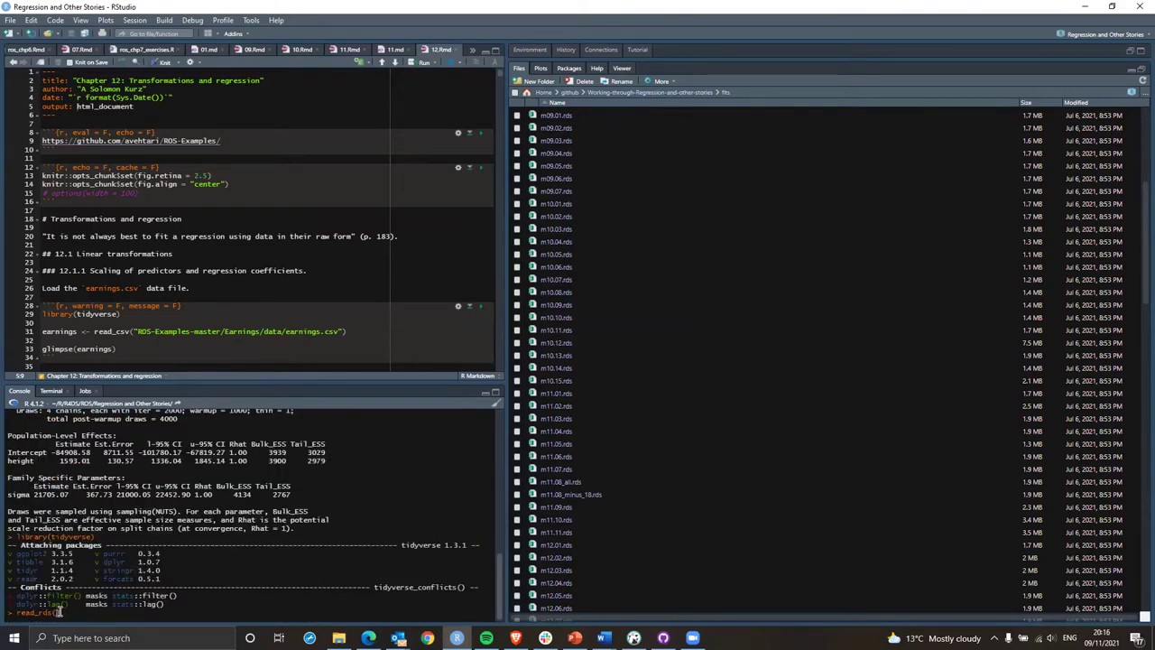
pyautogui.write('"C:\\\\Users\\\\Graeme\\\\Documents\\\\github\\\\Working-through-Regression-and-other-stories\\\\fits\\\\m12.01"')
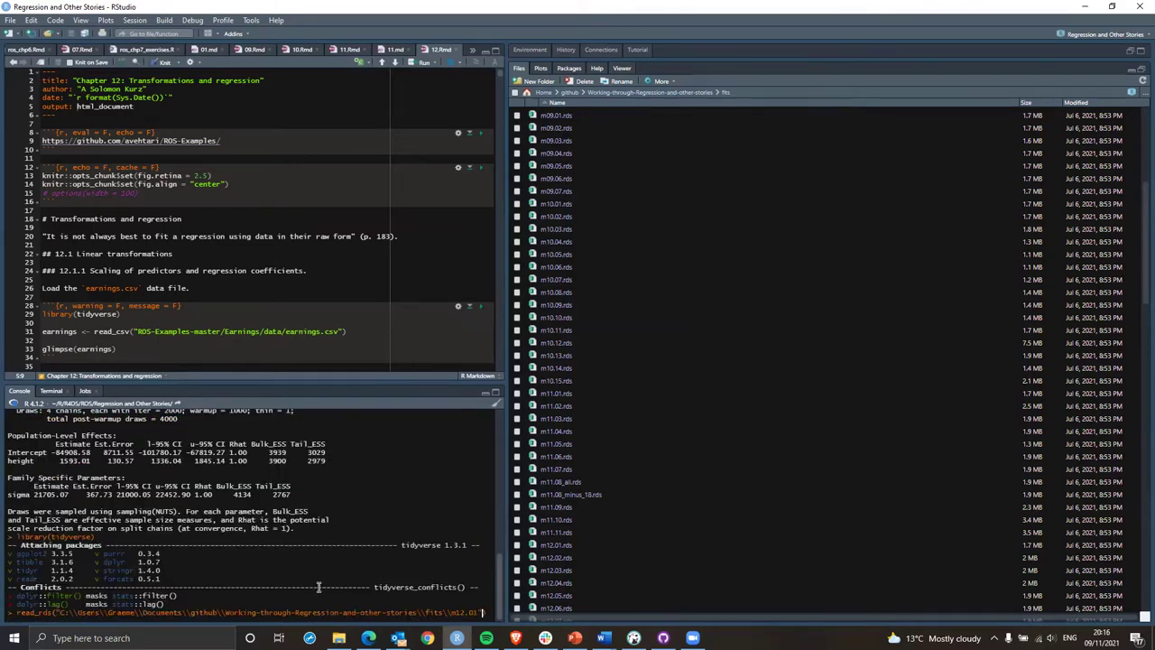
pyautogui.press('Return')
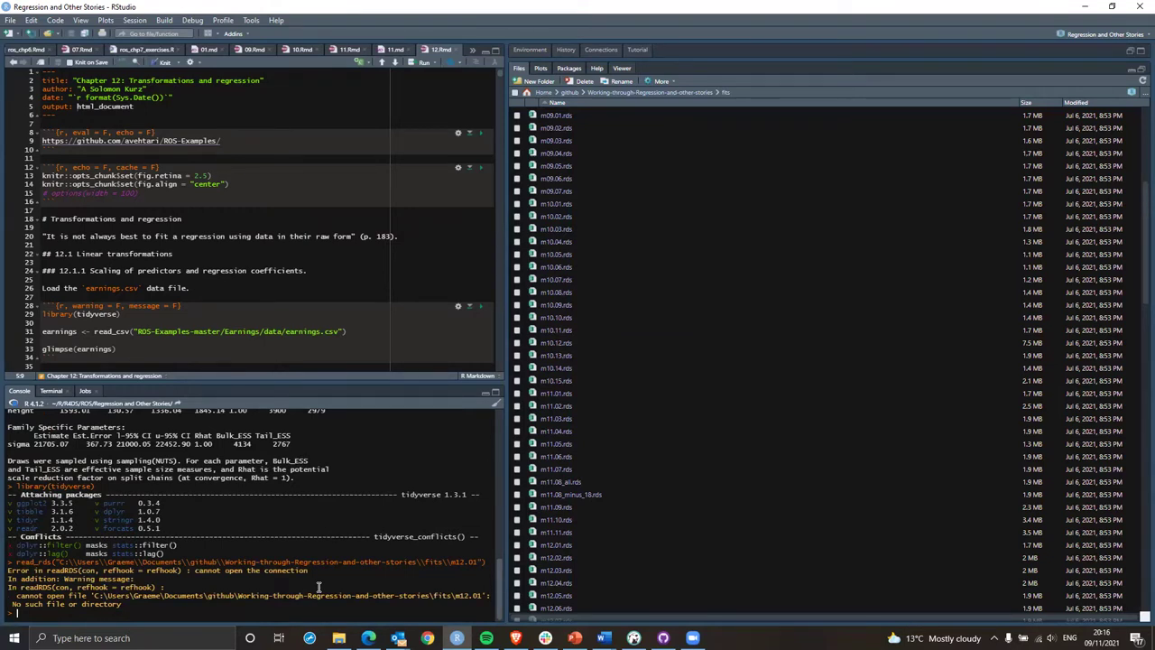
# Append .rds to the m12.01 path in the read_rds() call, rerun it, and review the console output.
pyautogui.press('Up')
pyautogui.write('.rds')
pyautogui.press('Return')
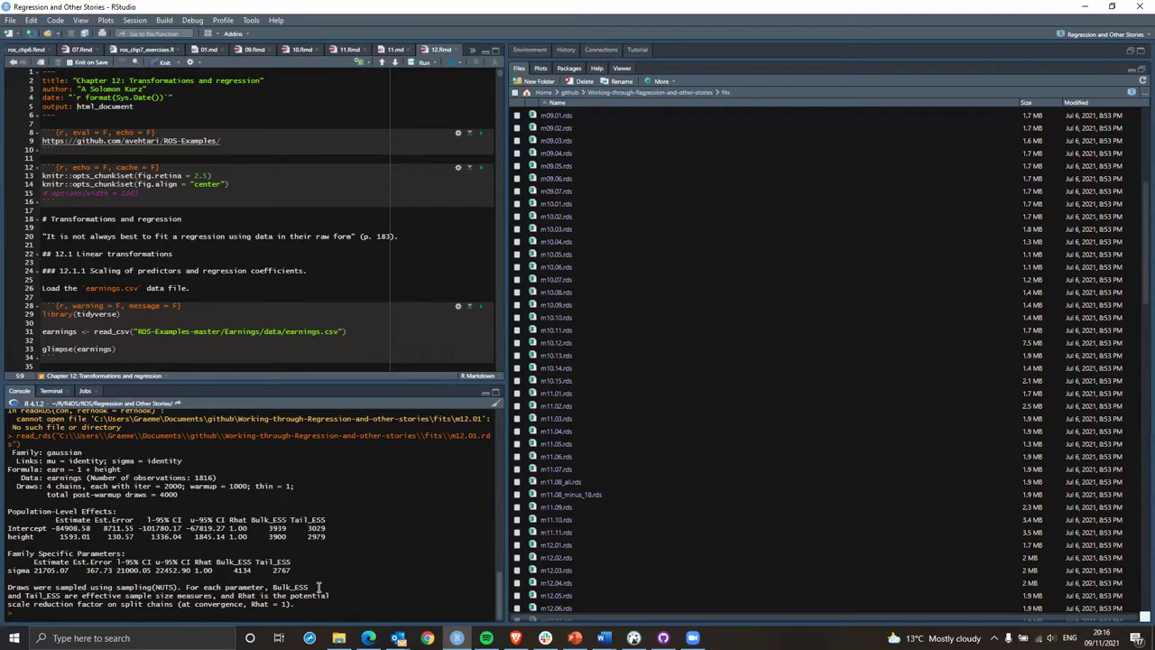
pyautogui.scroll(5, 230, 587)
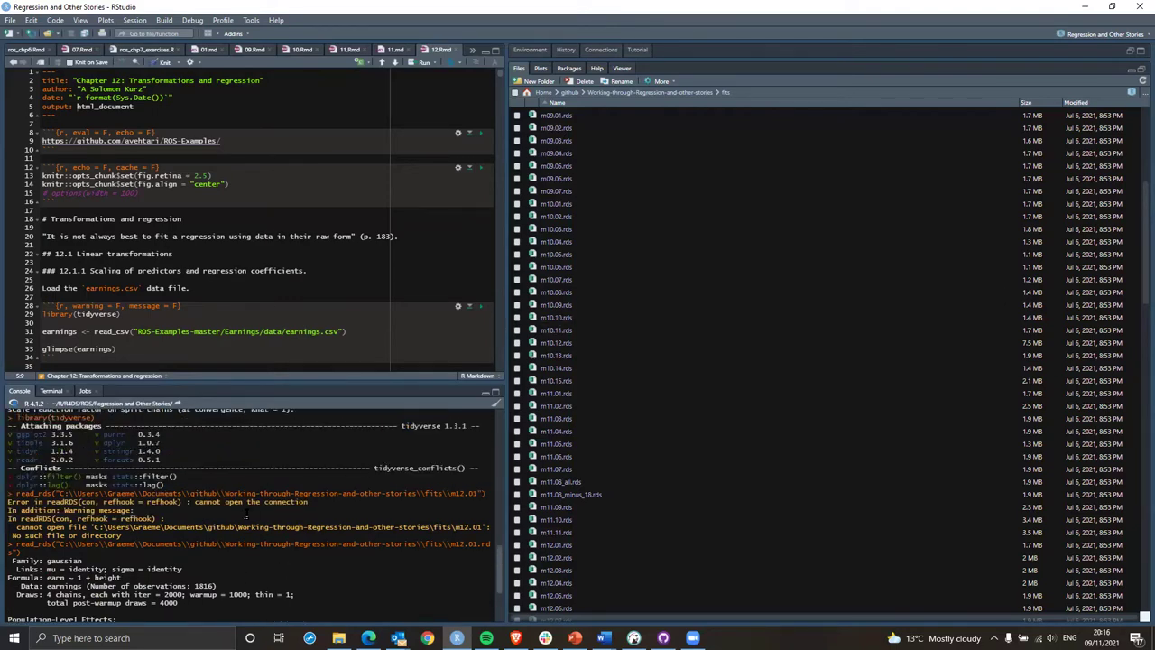
pyautogui.scroll(-5, 248, 512)
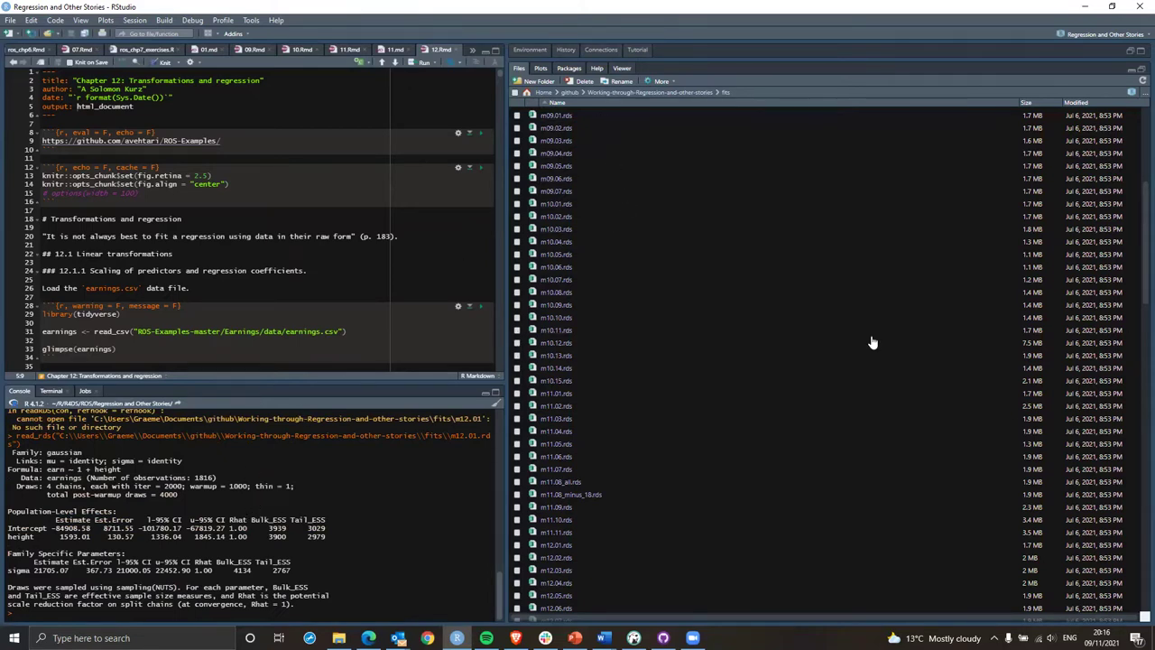
# Look through the fits folder, then its parent project folder, for the model files and the ROS-Examples-master folder.
pyautogui.scroll(-10, 687, 321)
pyautogui.scroll(-8, 688, 329)
pyautogui.scroll(15, 691, 336)
pyautogui.scroll(7, 693, 336)
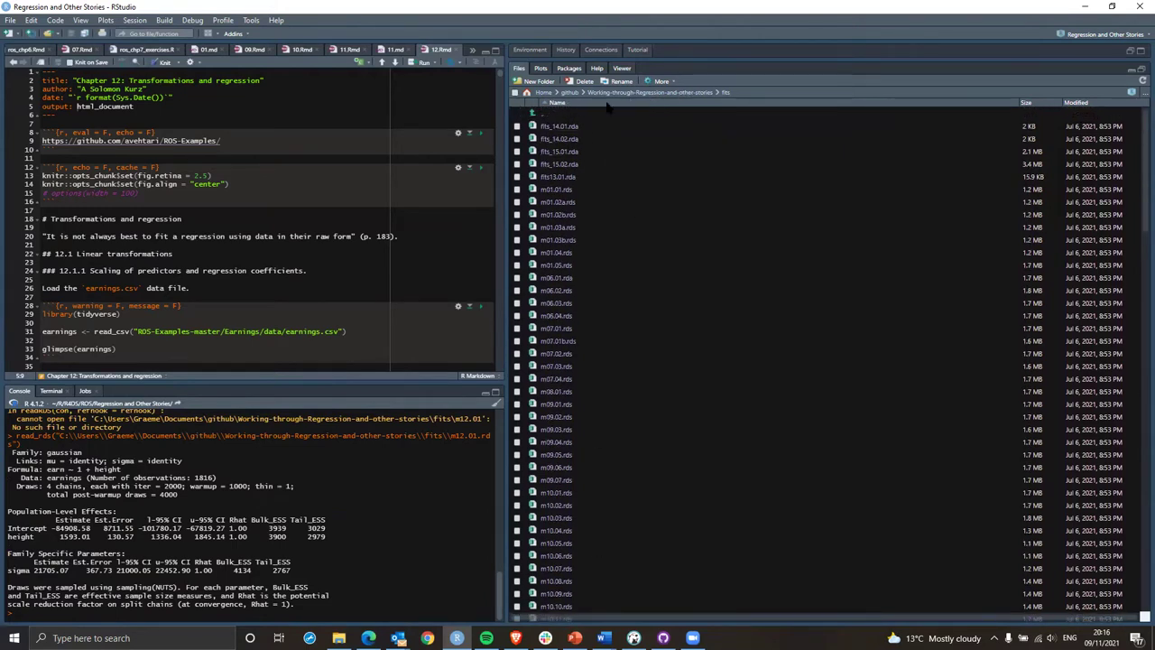
pyautogui.click(693, 93)
pyautogui.scroll(-5, 646, 322)
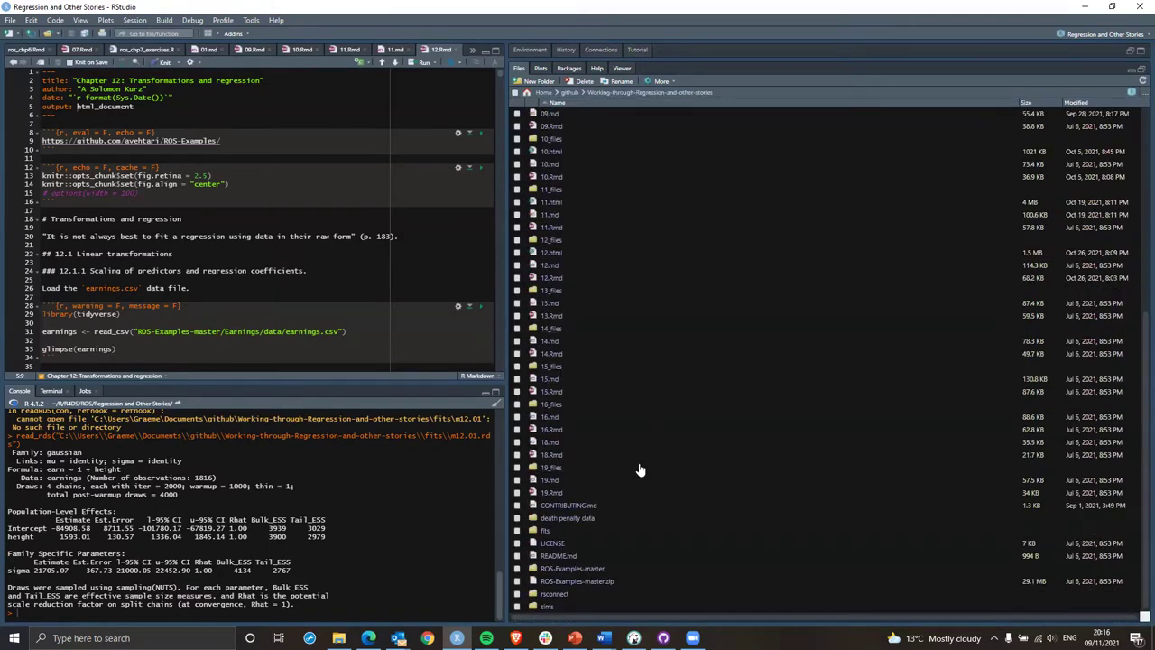
pyautogui.scroll(3, 570, 585)
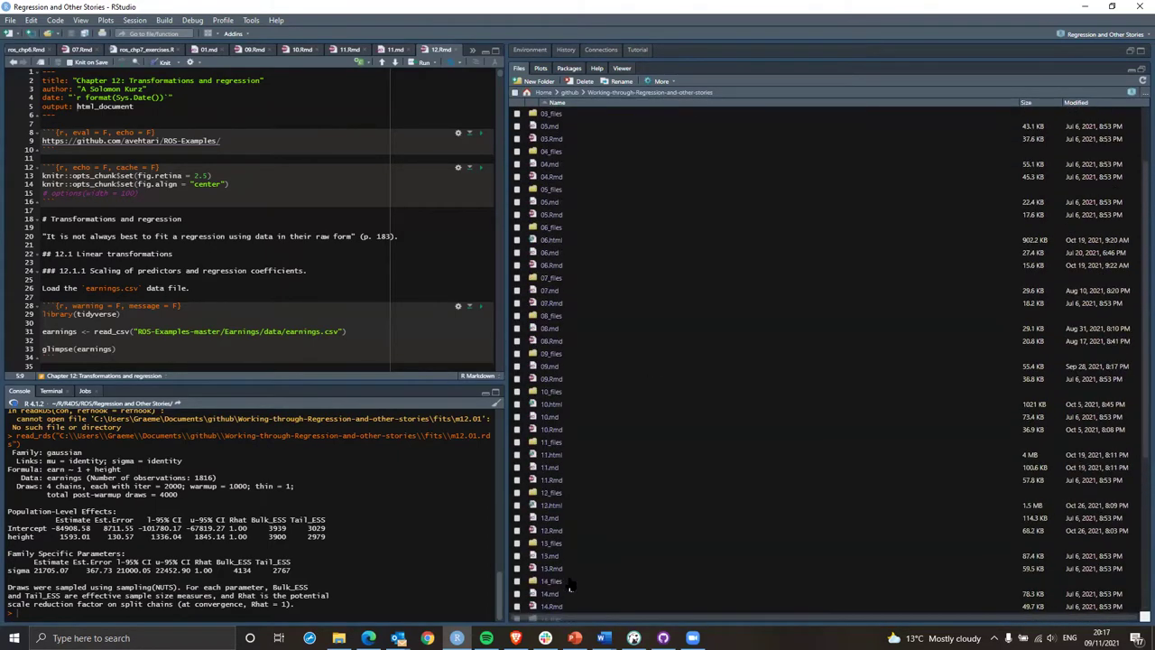
pyautogui.scroll(-3, 573, 575)
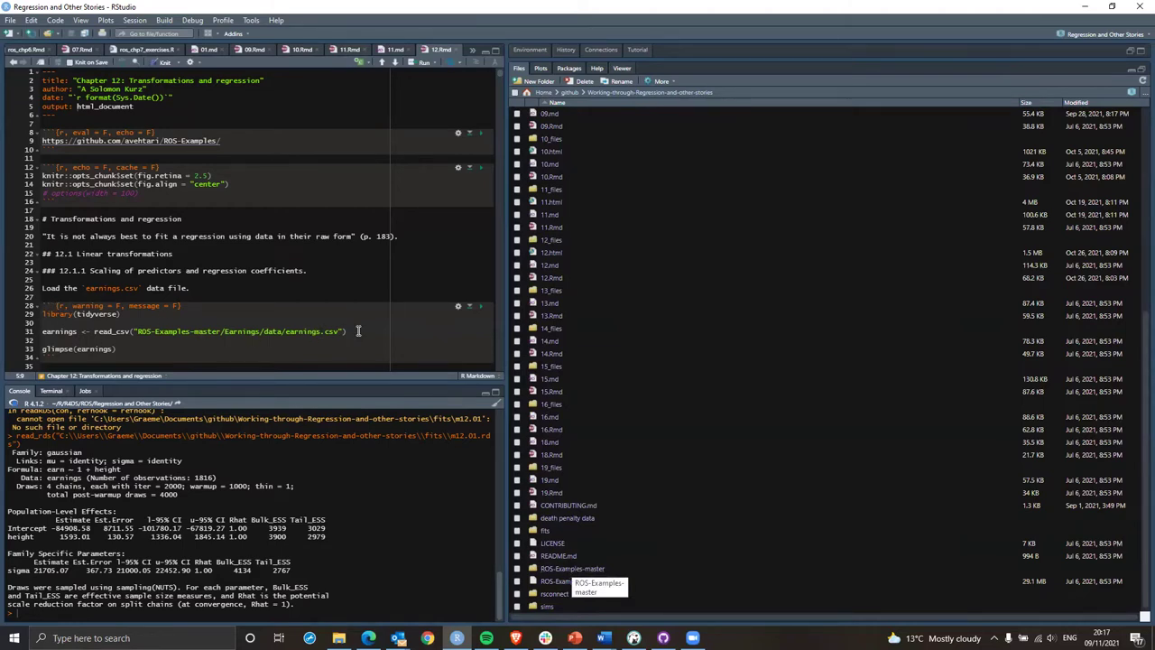
# Copy line 31 of 12.Rmd, earnings <- read_csv("ROS-Examples-master/Earnings/data/earnings.csv"), into the console and run it.
pyautogui.moveTo(349, 332); pyautogui.dragTo(41, 332)
pyautogui.hotkey('ctrl', 'c')
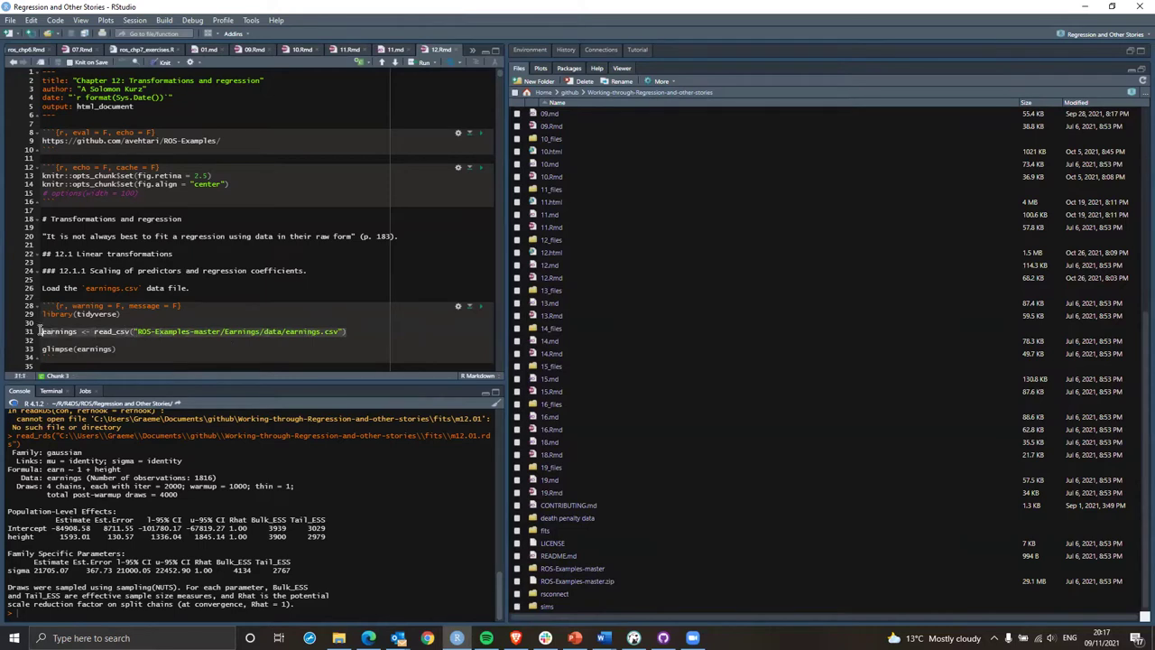
pyautogui.click(52, 615)
pyautogui.hotkey('ctrl', 'v')
pyautogui.press('Return')
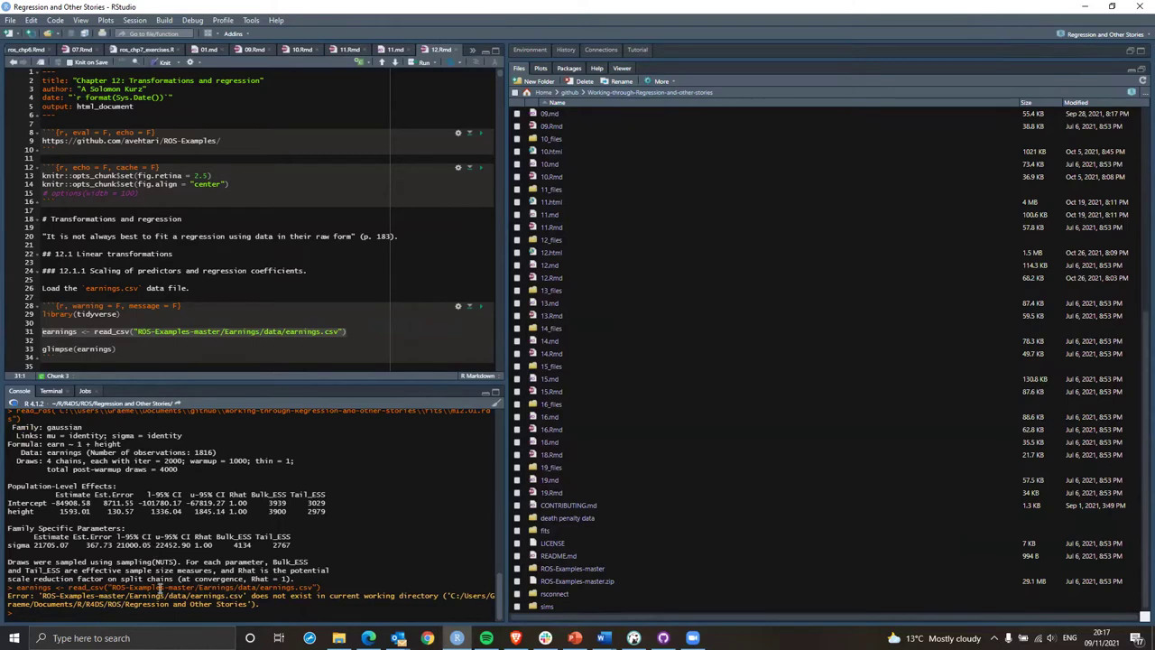
# Reuse the earlier read_rds() call in the console and trim its path back to the Working-through-Regression-and-other-stories folder.
pyautogui.press('Up')
pyautogui.press('Up')
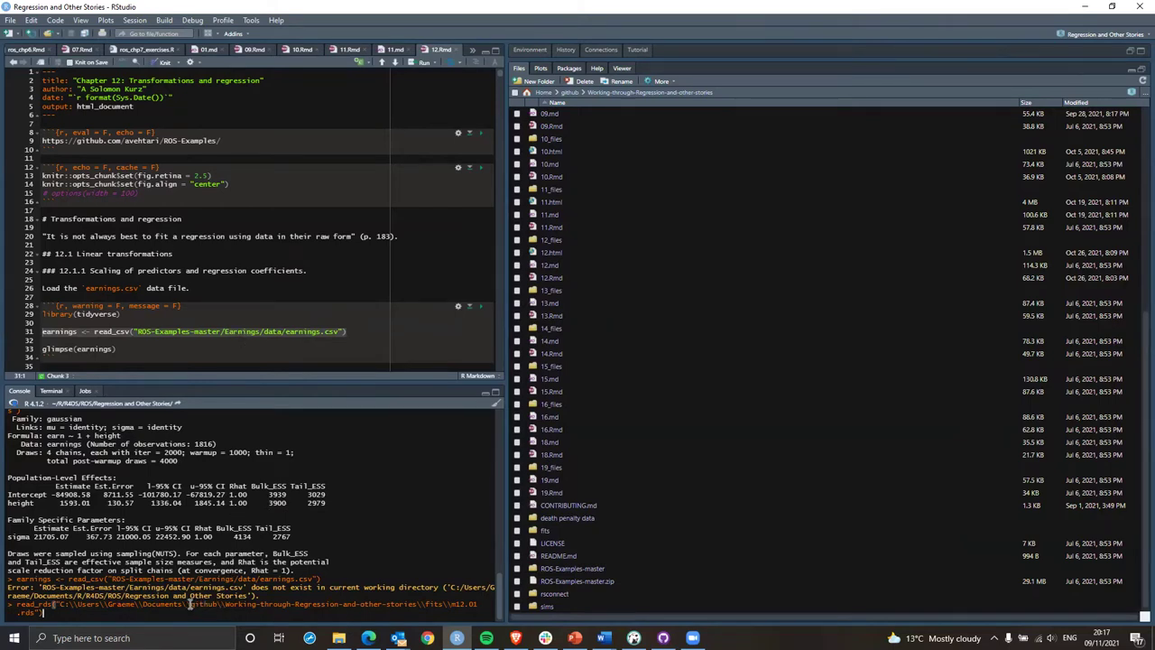
pyautogui.moveTo(190, 606); pyautogui.dragTo(214, 605)
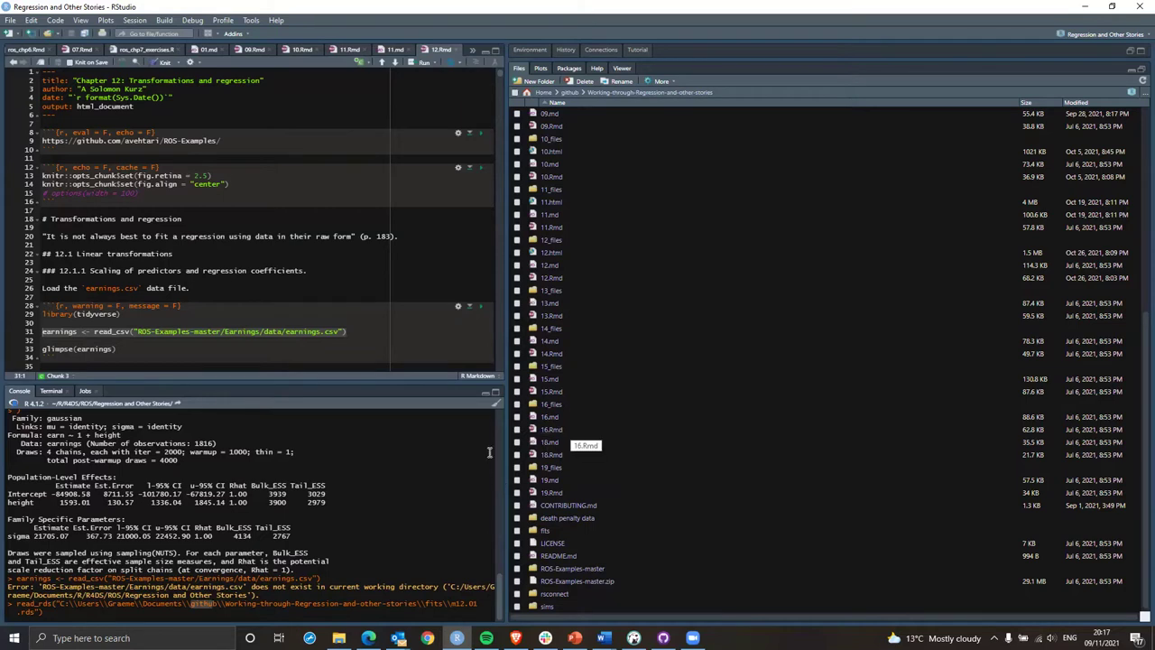
pyautogui.click(221, 606)
pyautogui.moveTo(424, 606); pyautogui.dragTo(38, 612)
pyautogui.press('BackSpace')
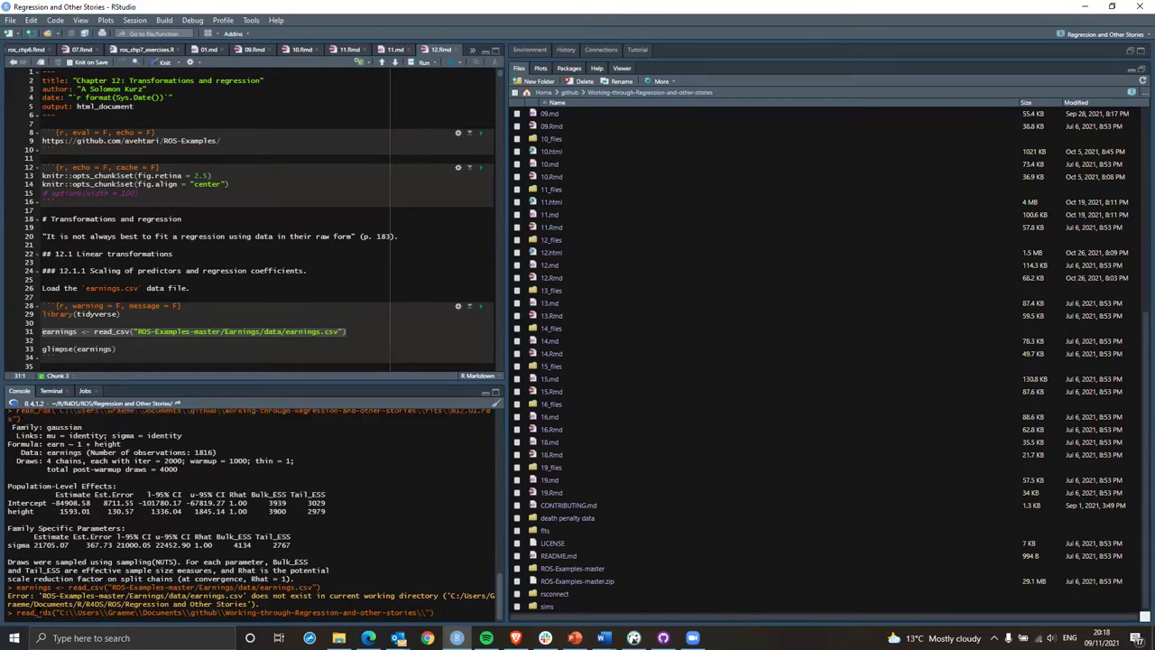
# Extend the path in the read_rds() call with the ROS-Examples-master folder.
pyautogui.press('Tab')
pyautogui.press('Down')
pyautogui.press('Down')
pyautogui.press('Down')
pyautogui.press('Down')
pyautogui.press('Down')
pyautogui.press('Down')
pyautogui.press('Down')
pyautogui.press('Down')
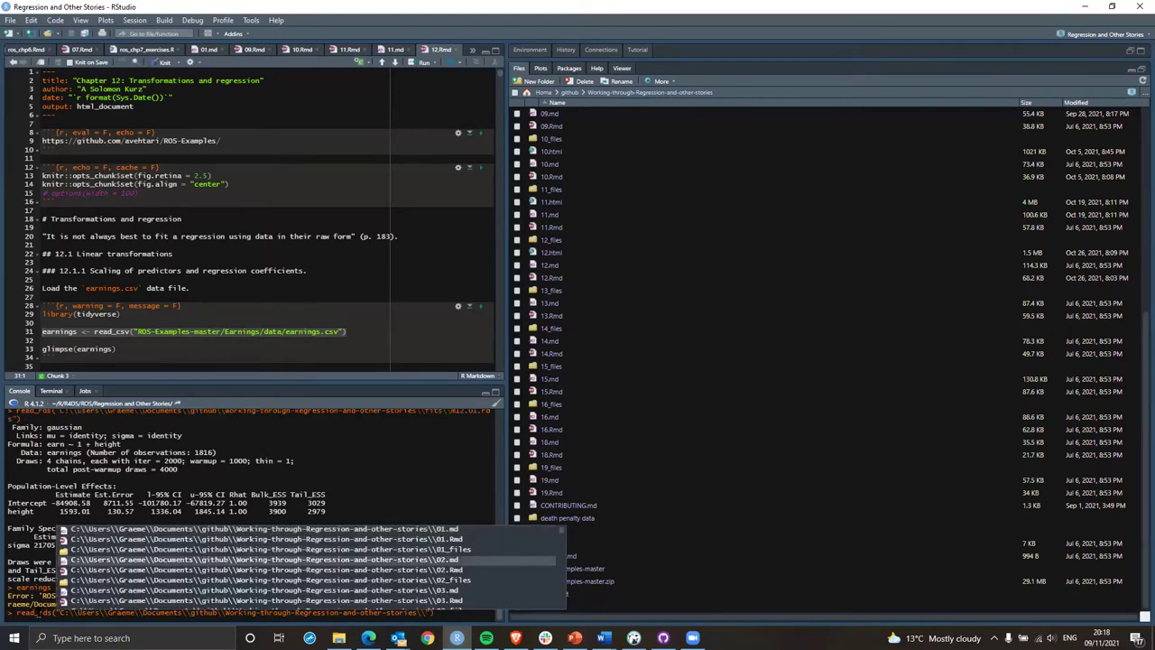
pyautogui.press('Down')
pyautogui.press('Down')
pyautogui.press('Down')
pyautogui.press('Down')
pyautogui.press('Down')
pyautogui.press('Down')
pyautogui.press('Down')
pyautogui.press('Down')
pyautogui.press('Down')
pyautogui.press('Down')
pyautogui.press('Down')
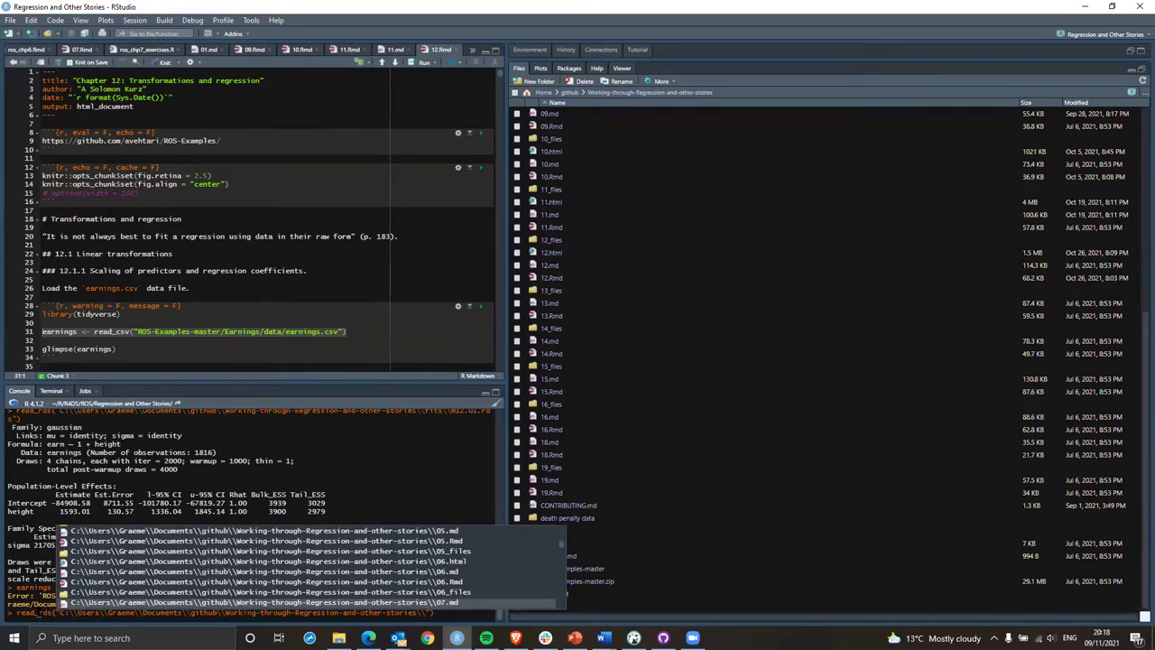
pyautogui.write('ROS')
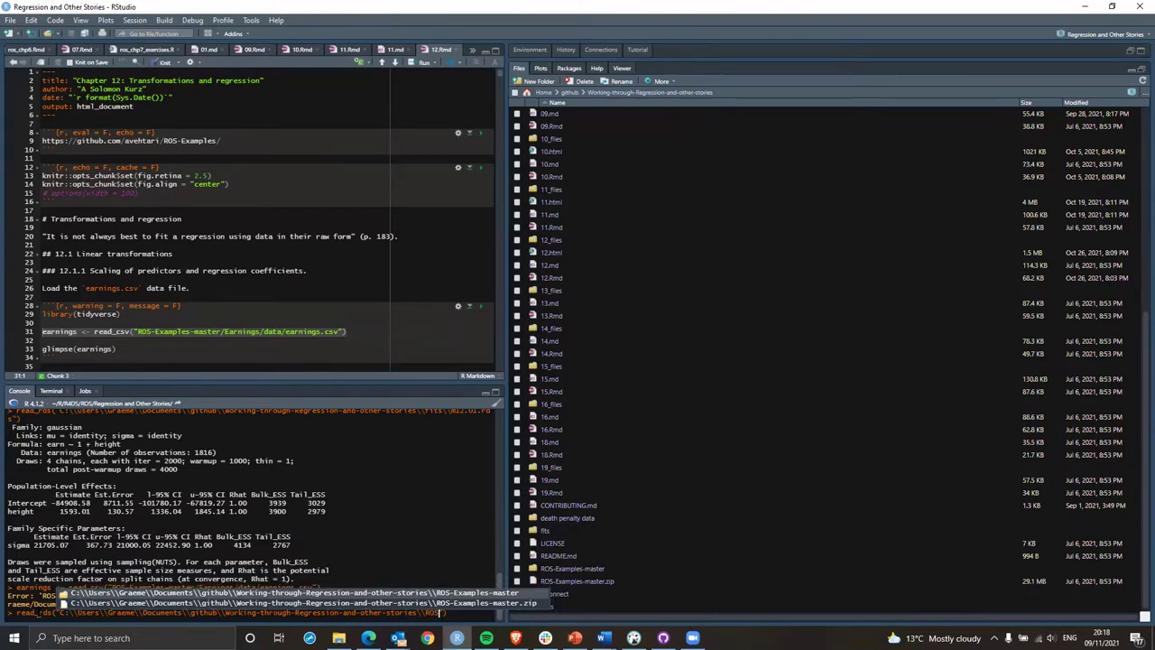
pyautogui.press('Tab')
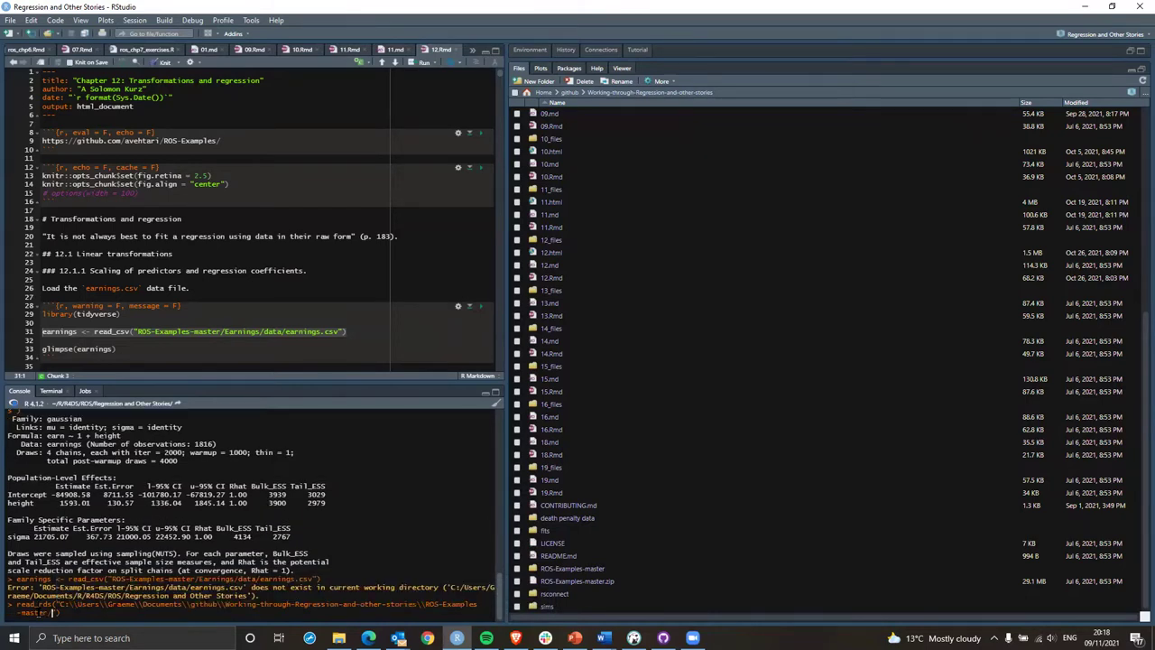
# Complete the path inside ROS-Examples-master with Earnings/data/earnings.csv.
pyautogui.press('Tab')
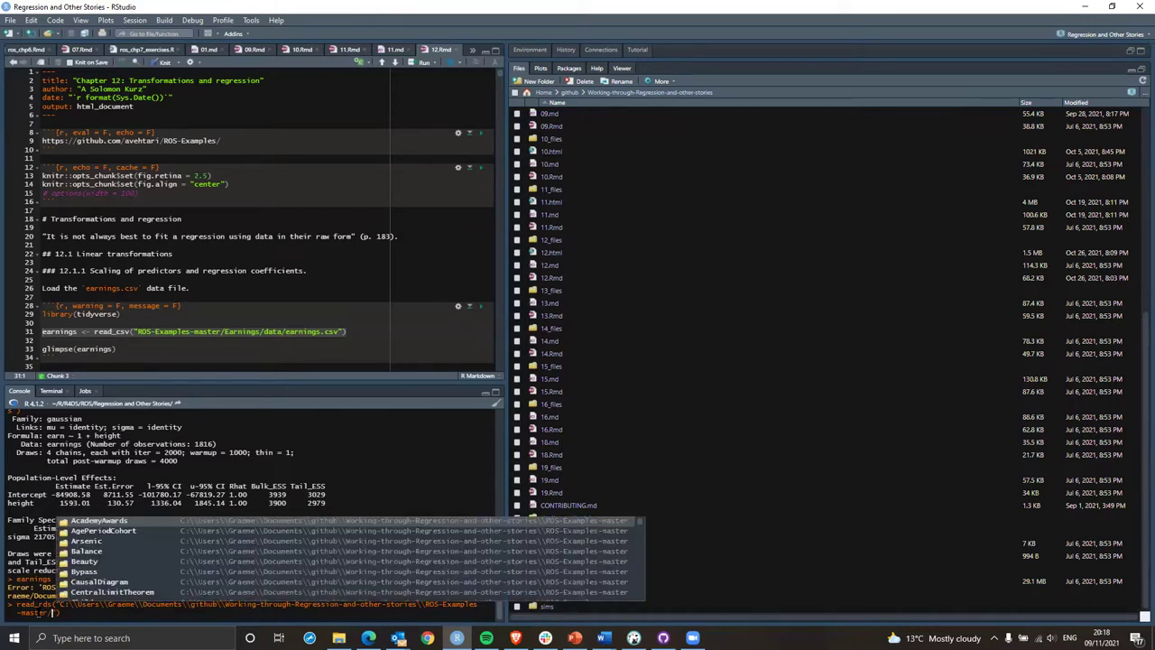
pyautogui.press('Down')
pyautogui.press('Down')
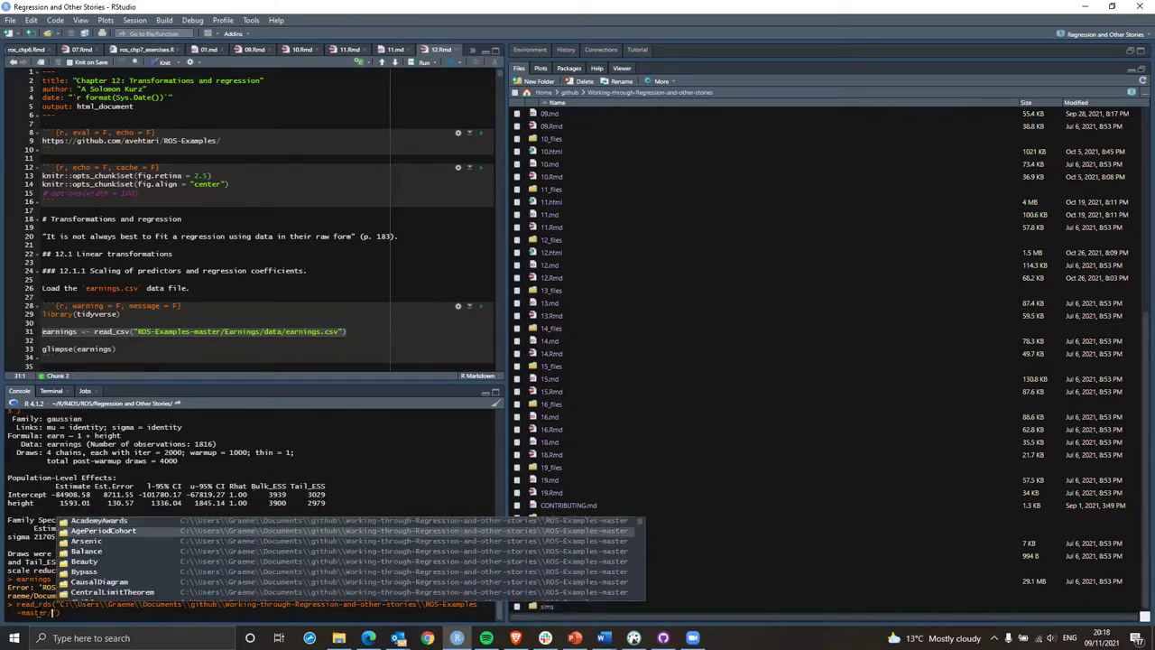
pyautogui.press('Down')
pyautogui.press('Down')
pyautogui.press('Down')
pyautogui.press('Down')
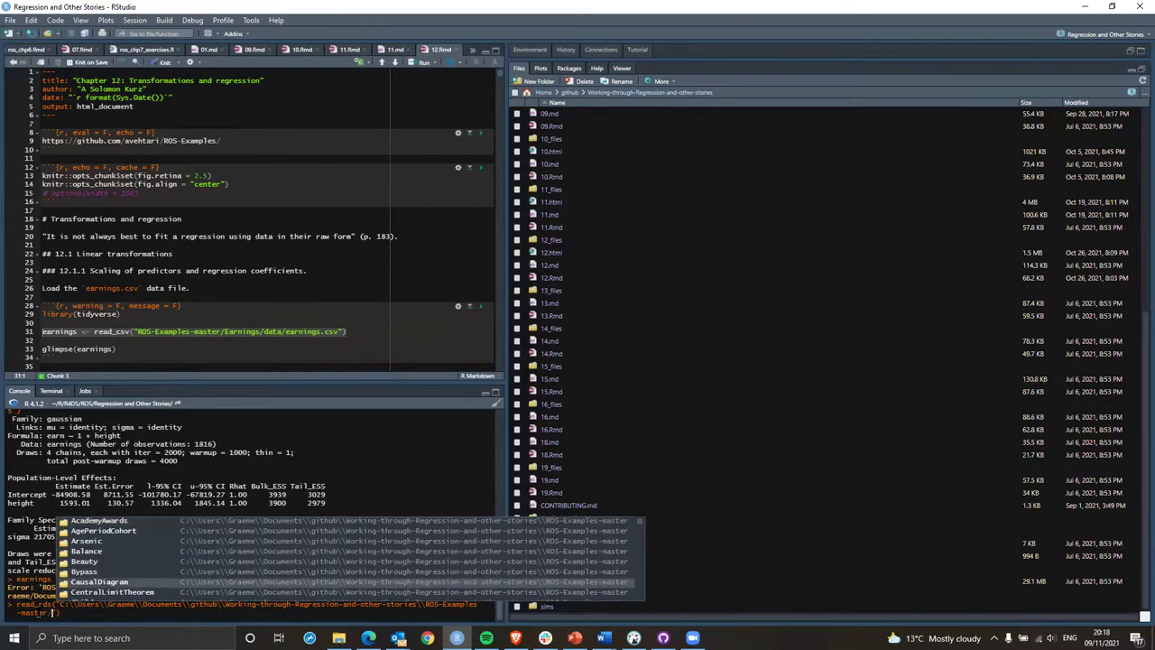
pyautogui.press('Down')
pyautogui.press('Down')
pyautogui.press('Down')
pyautogui.press('Down')
pyautogui.press('Down')
pyautogui.press('Down')
pyautogui.press('Down')
pyautogui.press('Down')
pyautogui.press('Down')
pyautogui.press('Down')
pyautogui.press('Down')
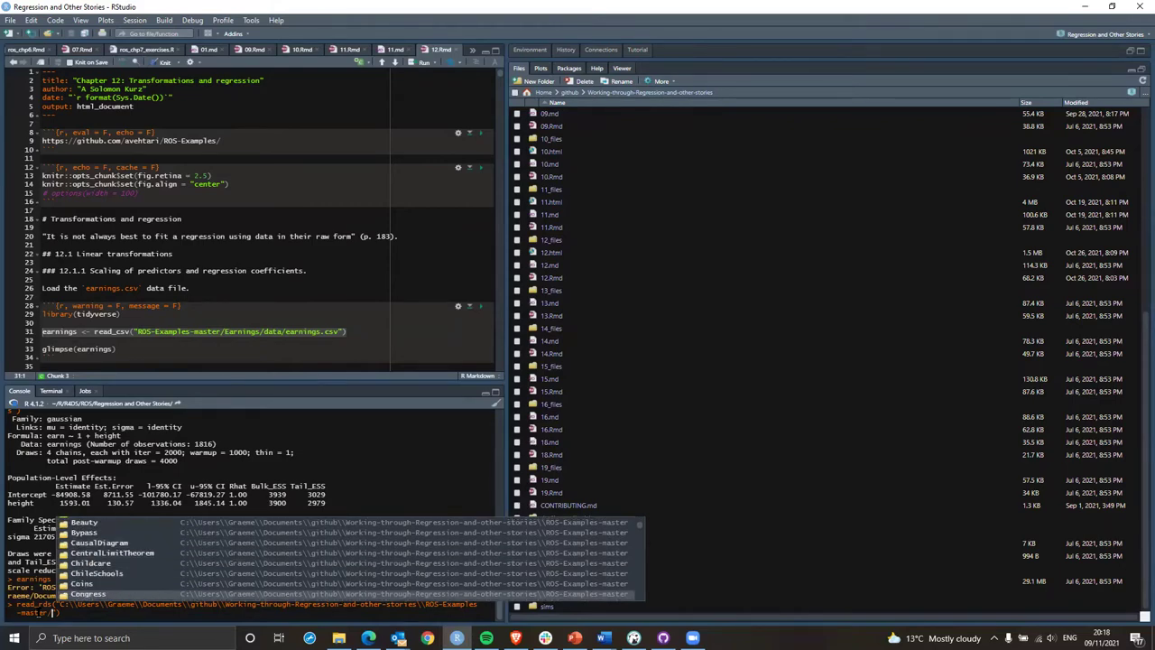
pyautogui.write('e')
pyautogui.press('Down')
pyautogui.press('Down')
pyautogui.press('Down')
pyautogui.press('Return')
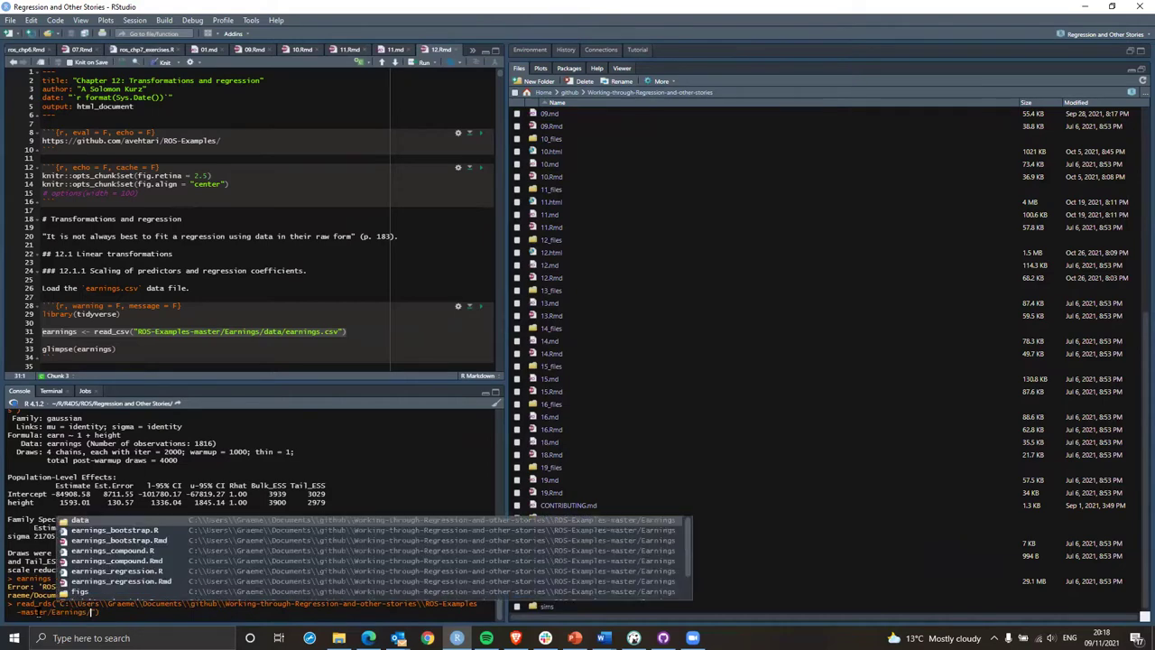
pyautogui.press('Return')
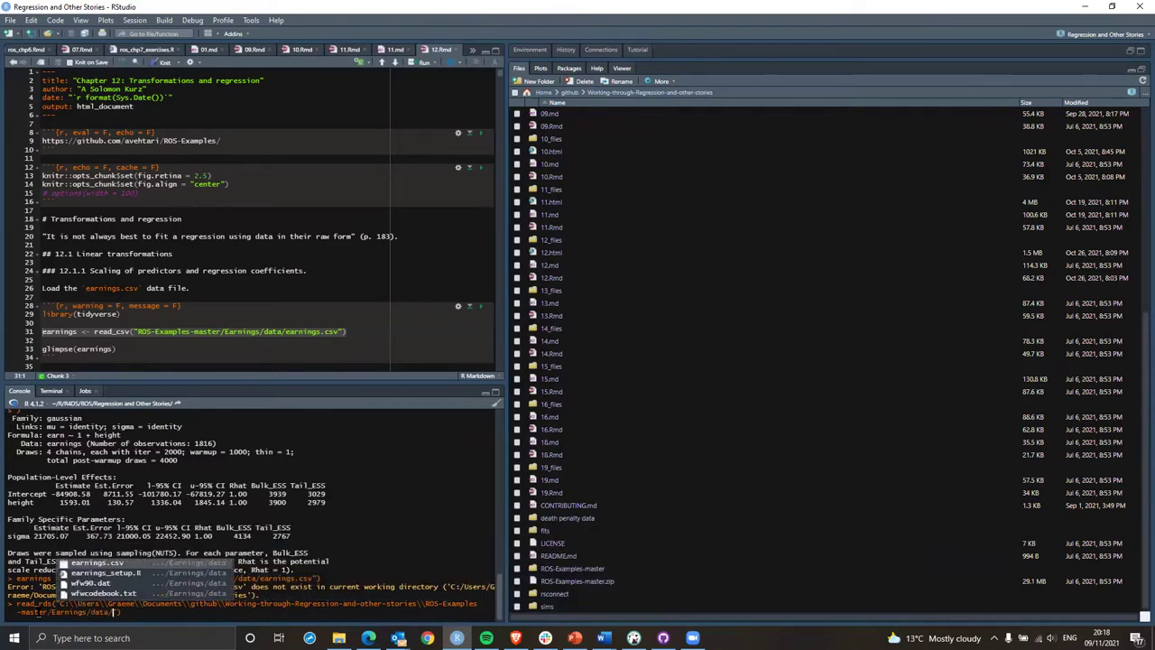
pyautogui.press('Return')
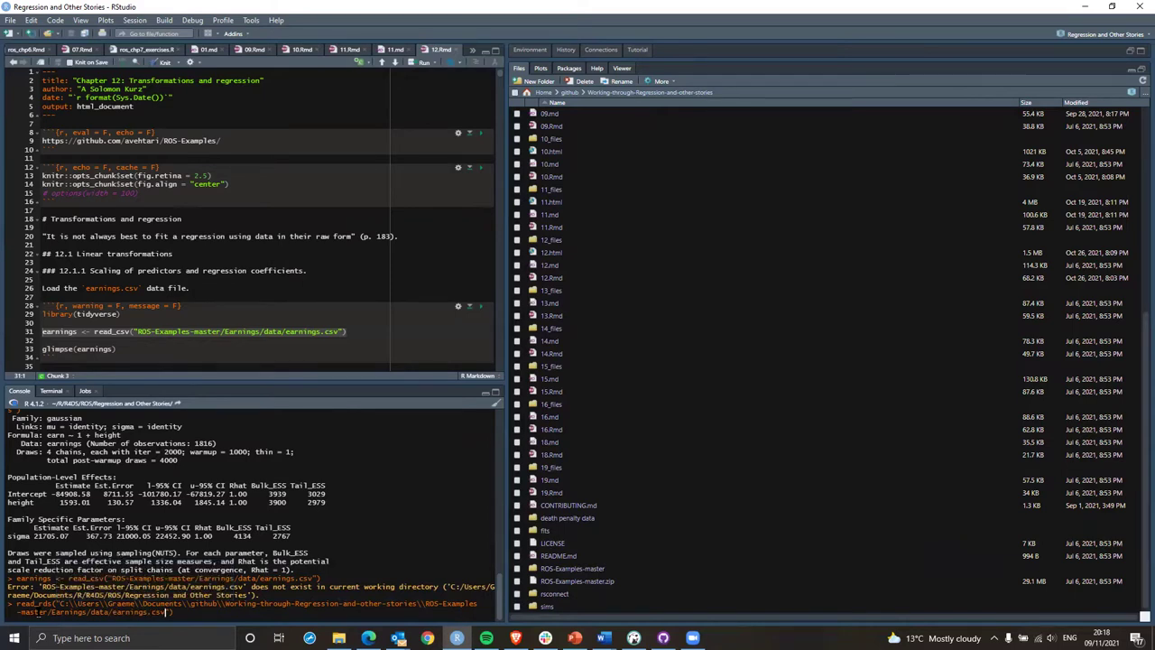
# Assign the read_rds() call on earnings.csv to df with df<- and run it.
pyautogui.click(17, 604)
pyautogui.write('df')
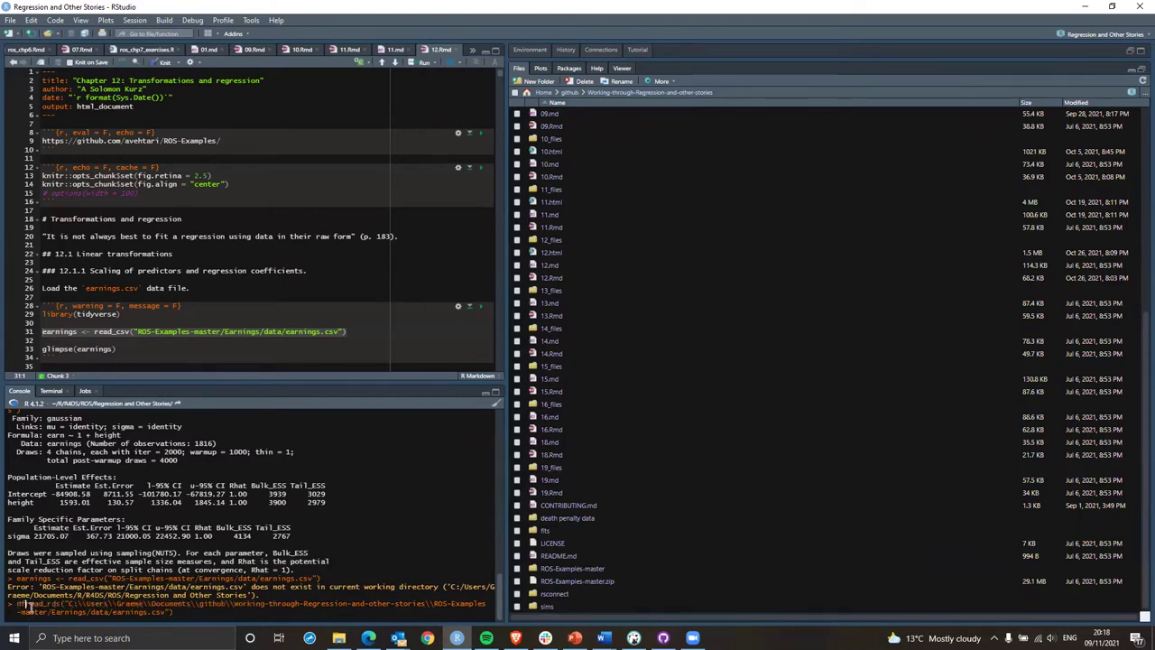
pyautogui.press('Return')
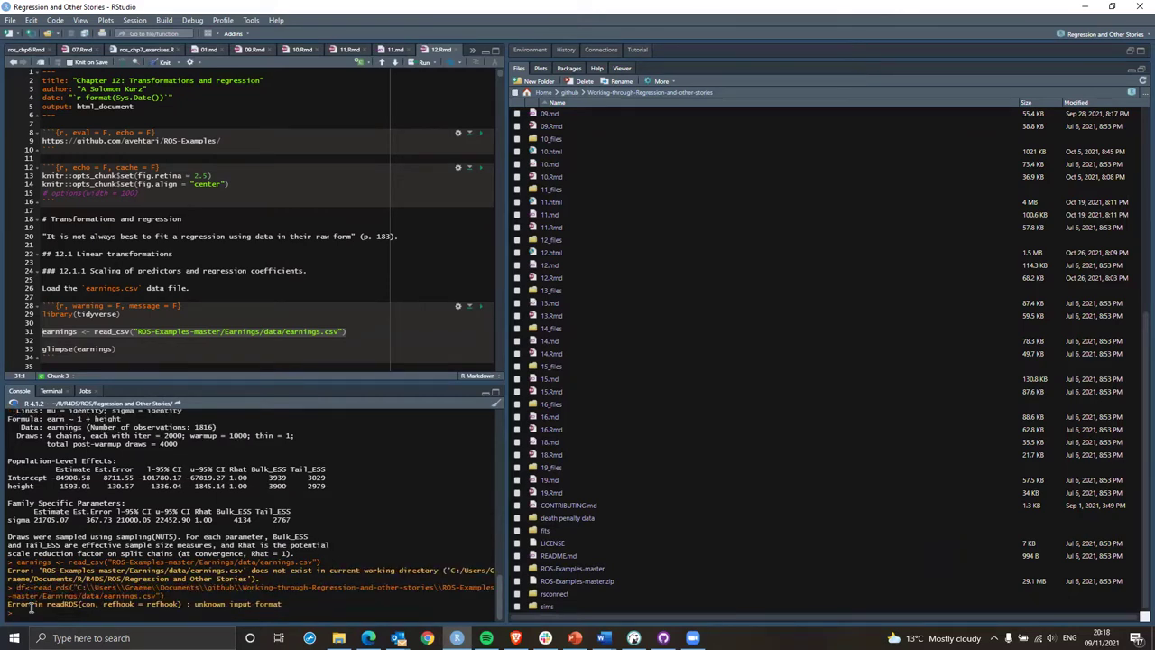
# Change read_rds to read_csv in the df assignment, run it, and print df.
pyautogui.press('Up')
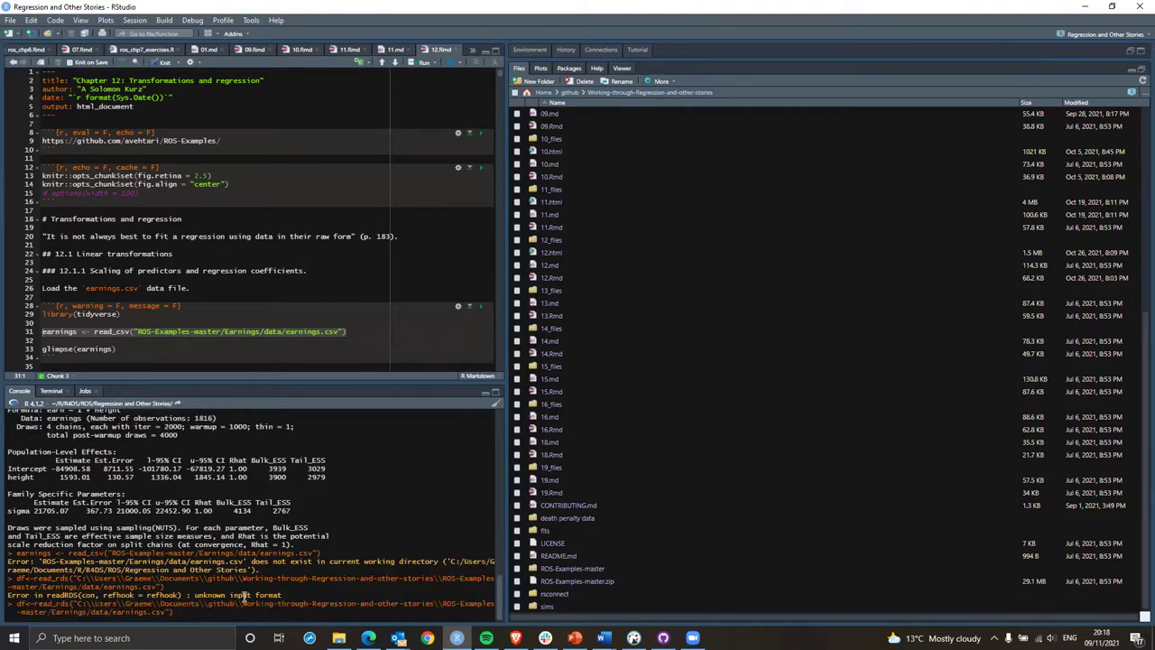
pyautogui.click(78, 603)
pyautogui.press('BackSpace')
pyautogui.press('BackSpace')
pyautogui.press('BackSpace')
pyautogui.write('csv')
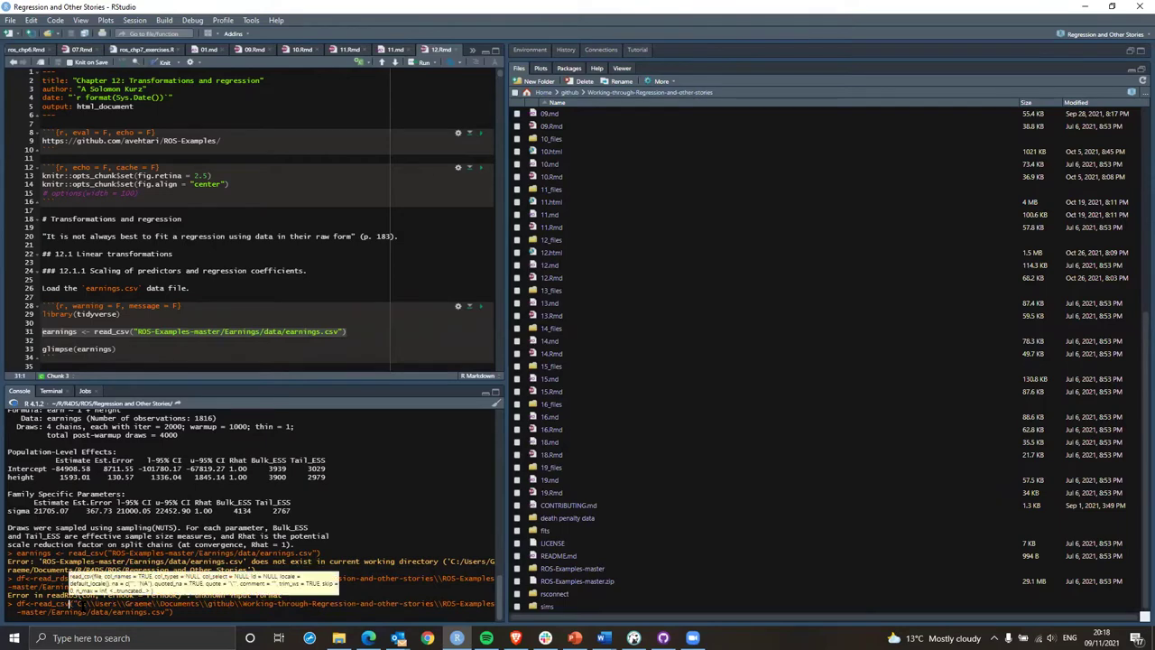
pyautogui.press('Return')
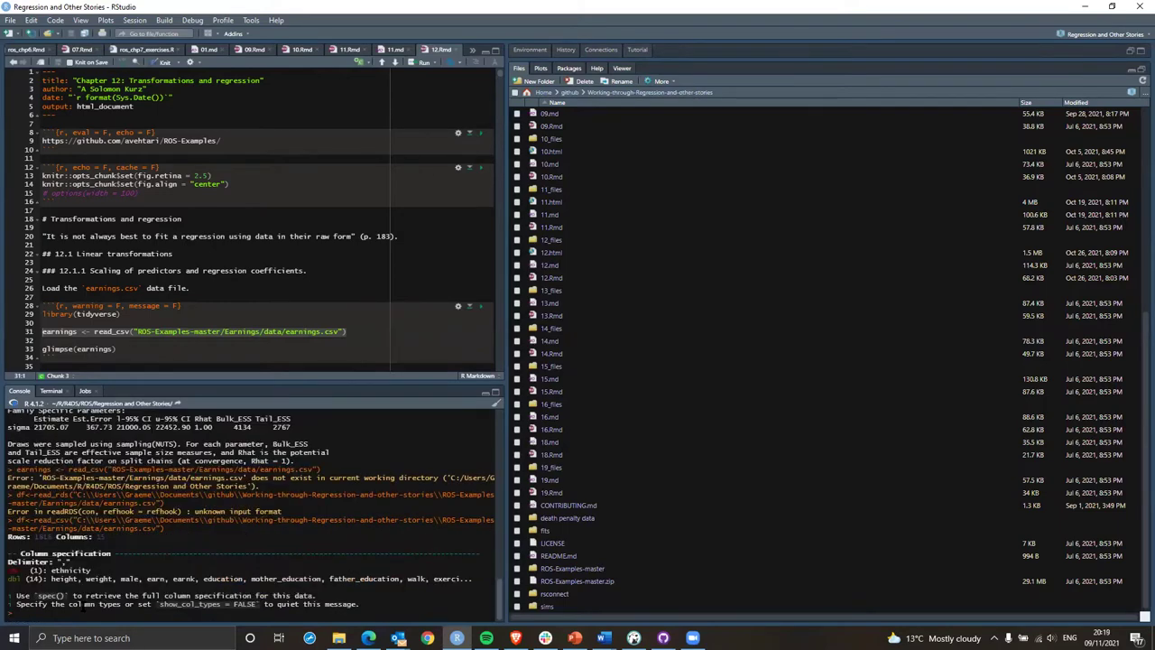
pyautogui.write('df')
pyautogui.press('Return')
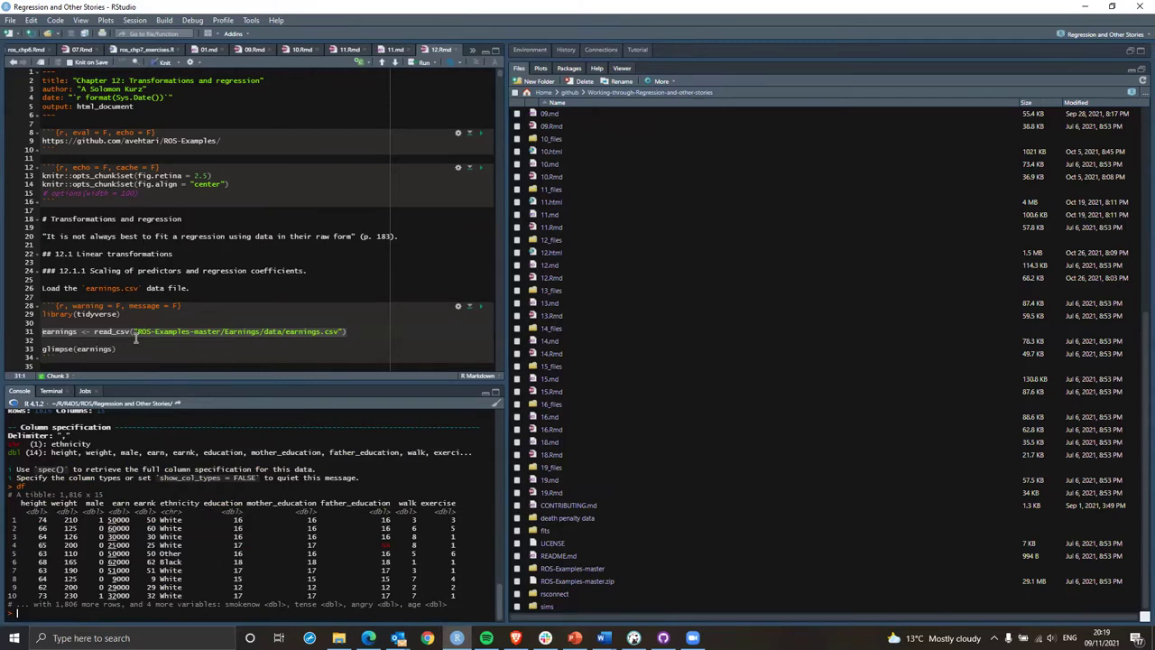
# Copy the m12.1 brm() call from lines 41-45 of 12.Rmd into the console, set file = df, and run it.
pyautogui.scroll(-3, 136, 338)
pyautogui.scroll(2, 106, 236)
pyautogui.scroll(1, 106, 237)
pyautogui.scroll(-5, 105, 243)
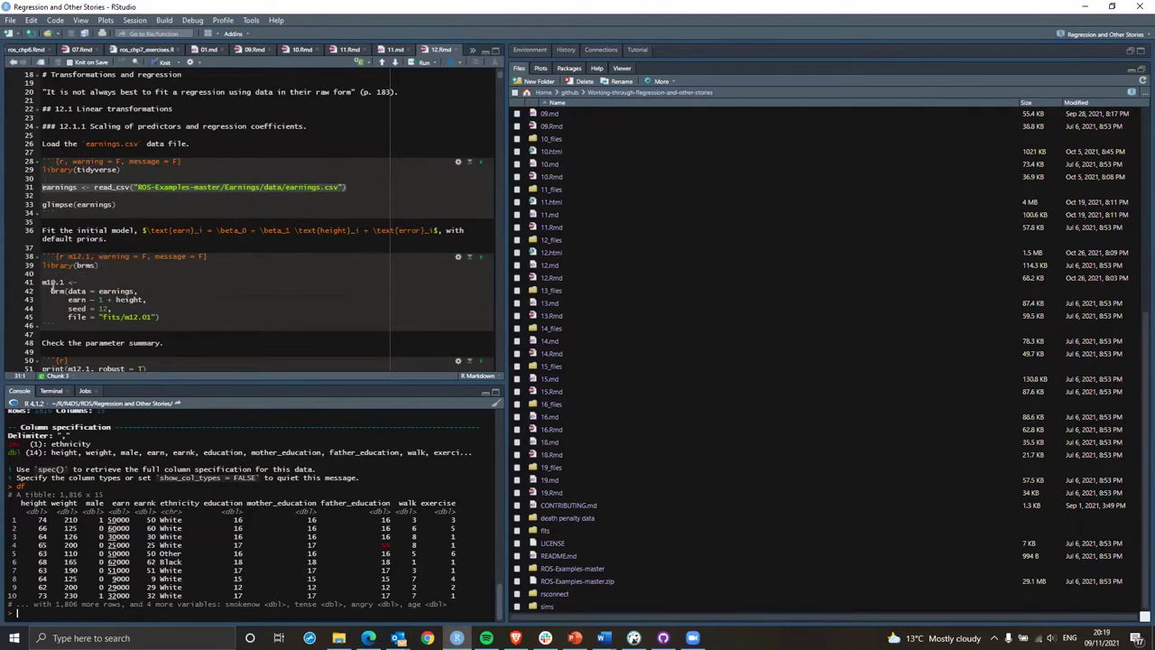
pyautogui.moveTo(41, 281); pyautogui.dragTo(178, 316)
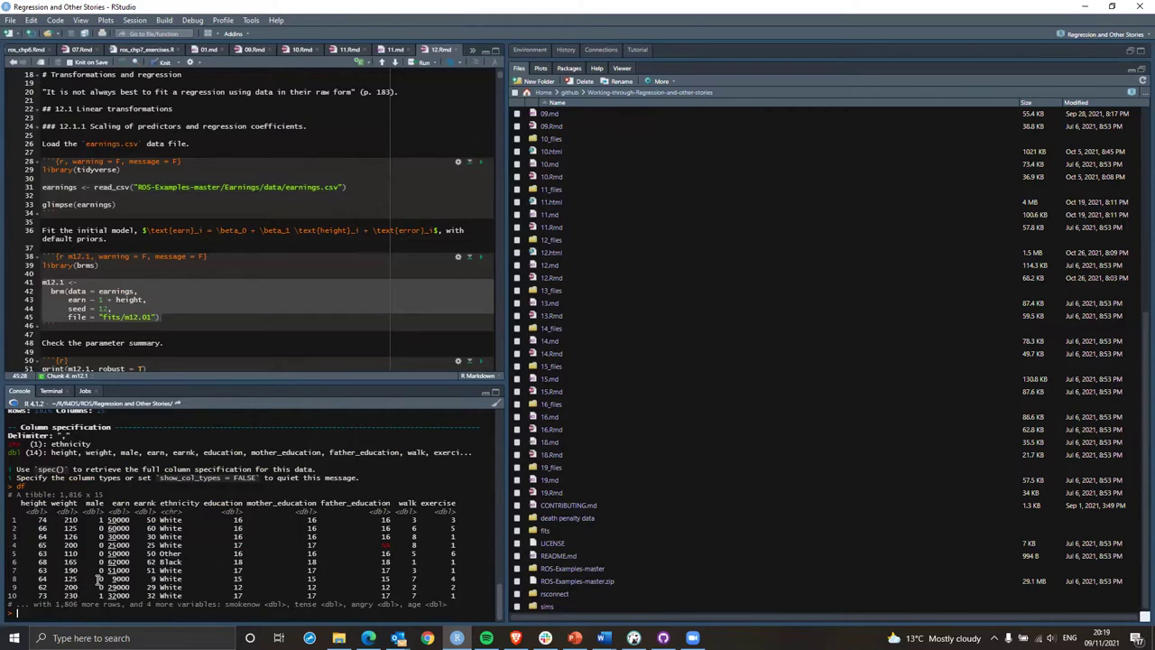
pyautogui.hotkey('ctrl', 'Return')
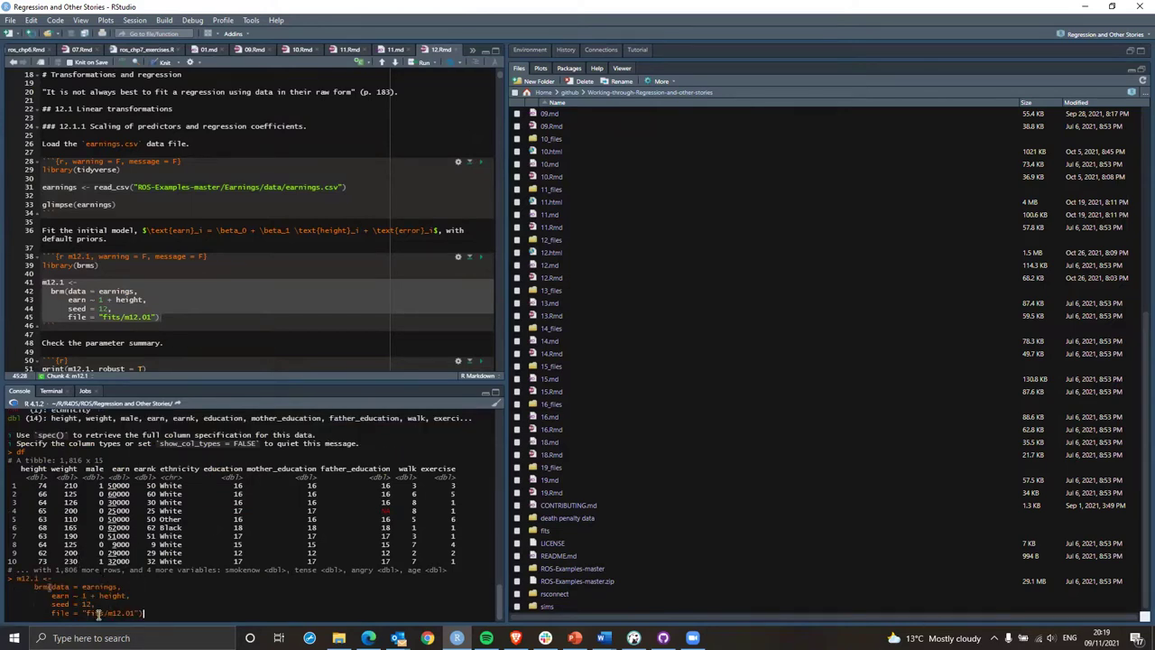
pyautogui.moveTo(87, 613); pyautogui.dragTo(141, 613)
pyautogui.write('df')
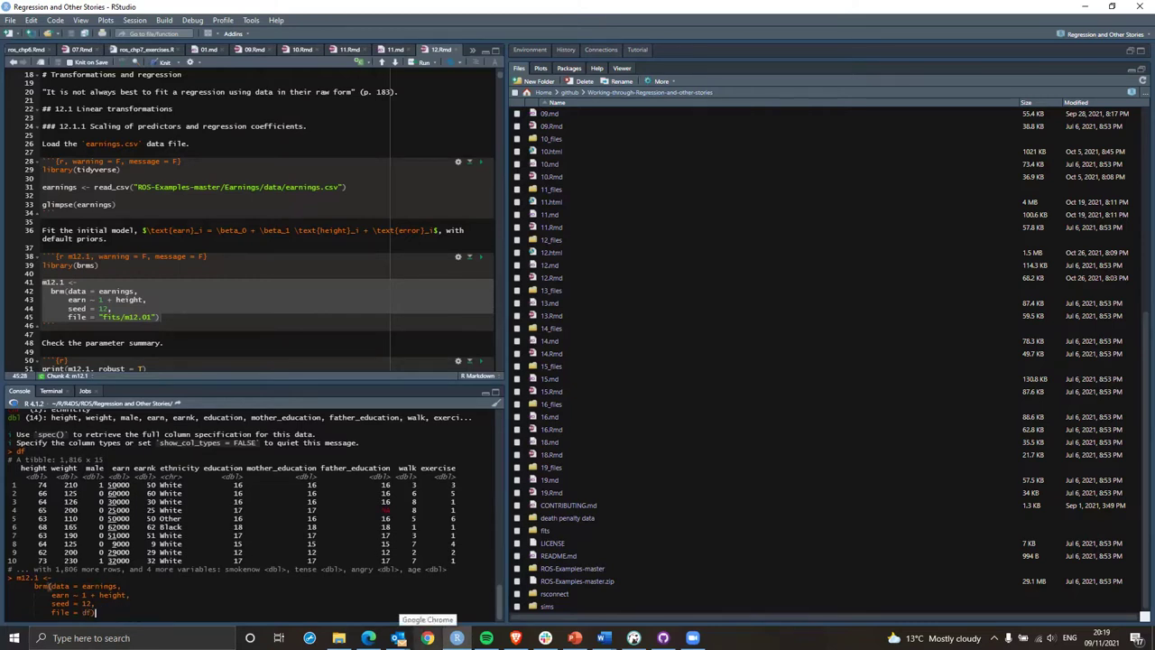
pyautogui.press('Return')
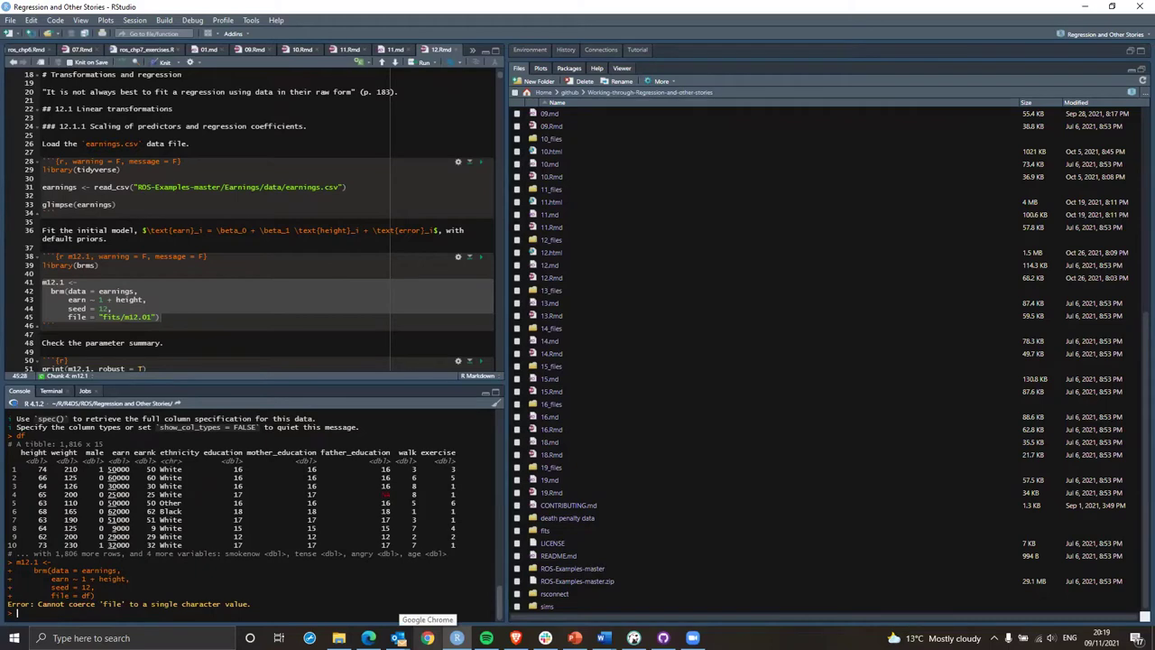
# Remove the file argument from the m12.1 brm() call so it ends with seed = 12, and rerun it.
pyautogui.press('Up')
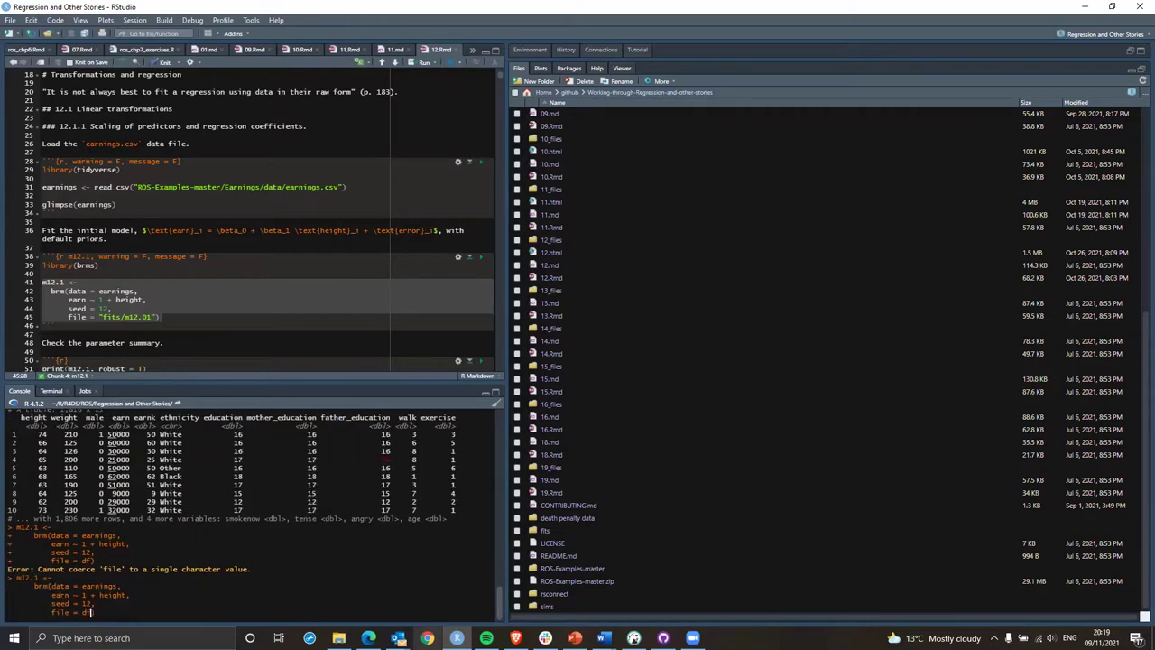
pyautogui.click(91, 604)
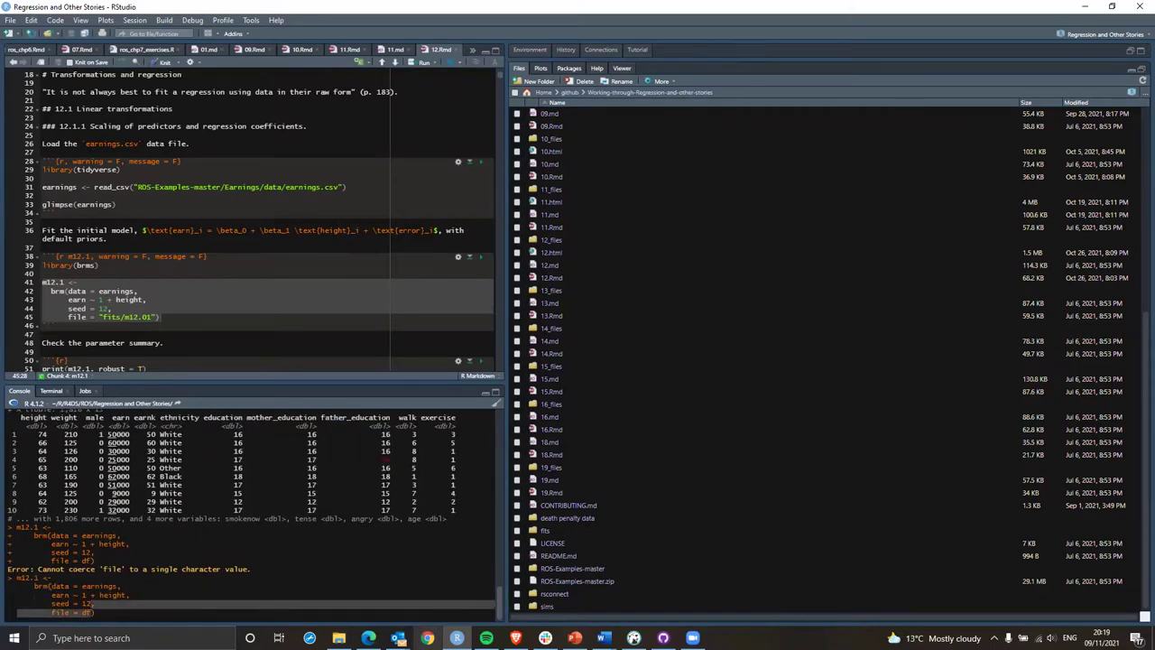
pyautogui.press('Delete')
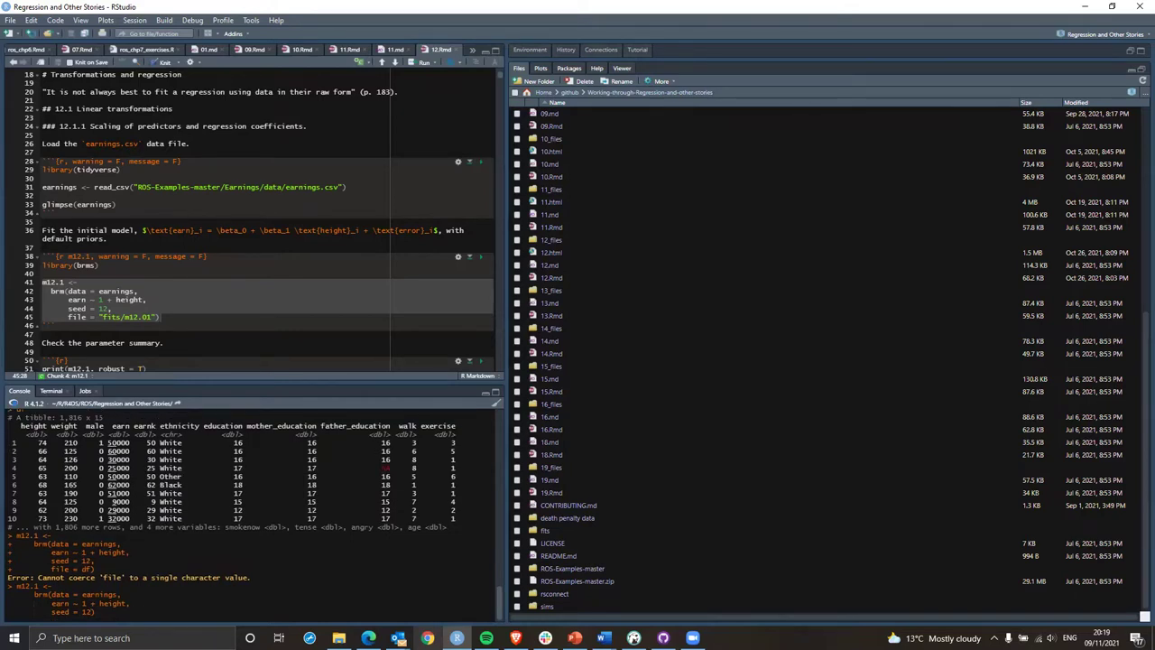
pyautogui.press('Return')
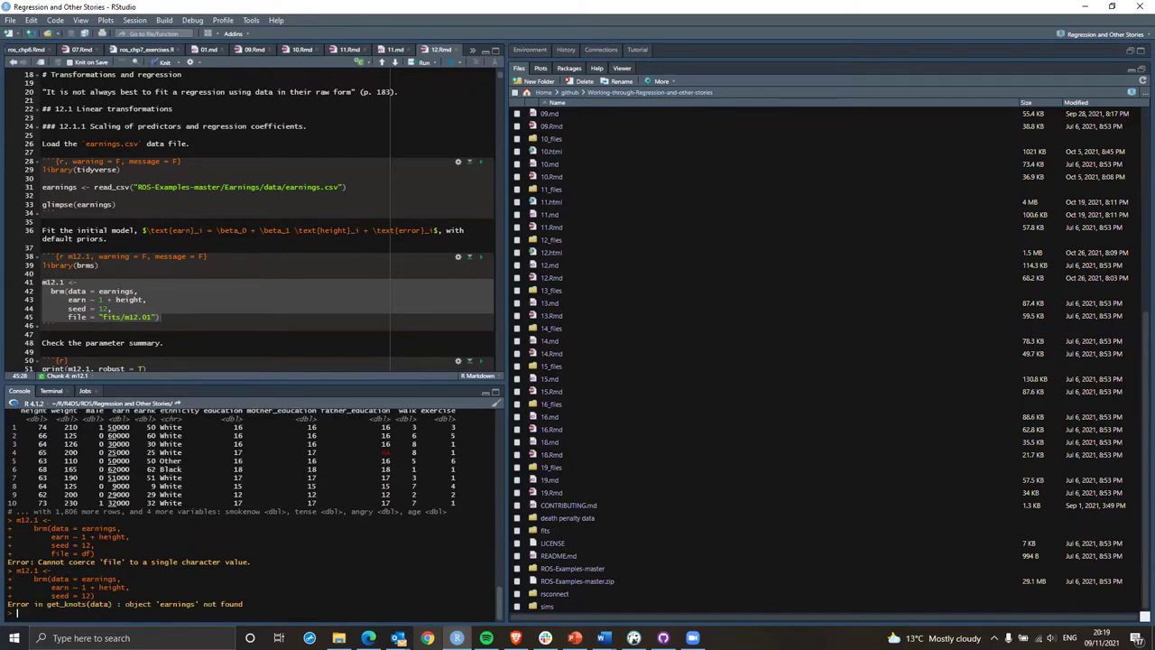
# Set the data argument of the m12.1 brm() call to df and run the model fit.
pyautogui.press('Up')
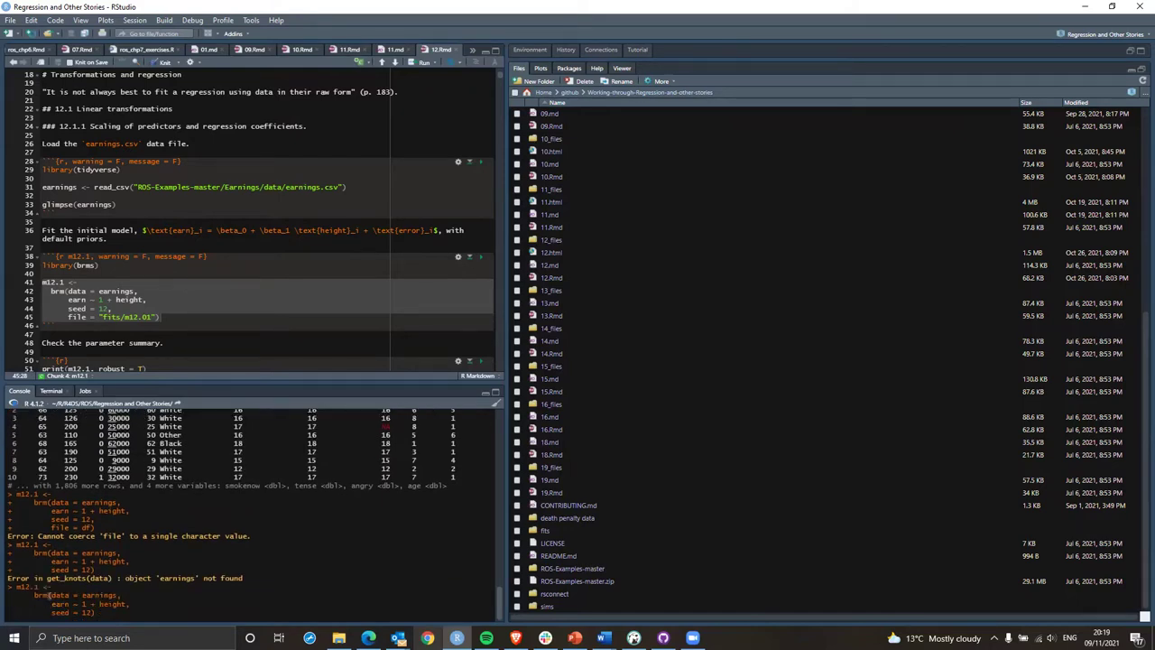
pyautogui.doubleClick(110, 596)
pyautogui.write('df')
pyautogui.press('Return')
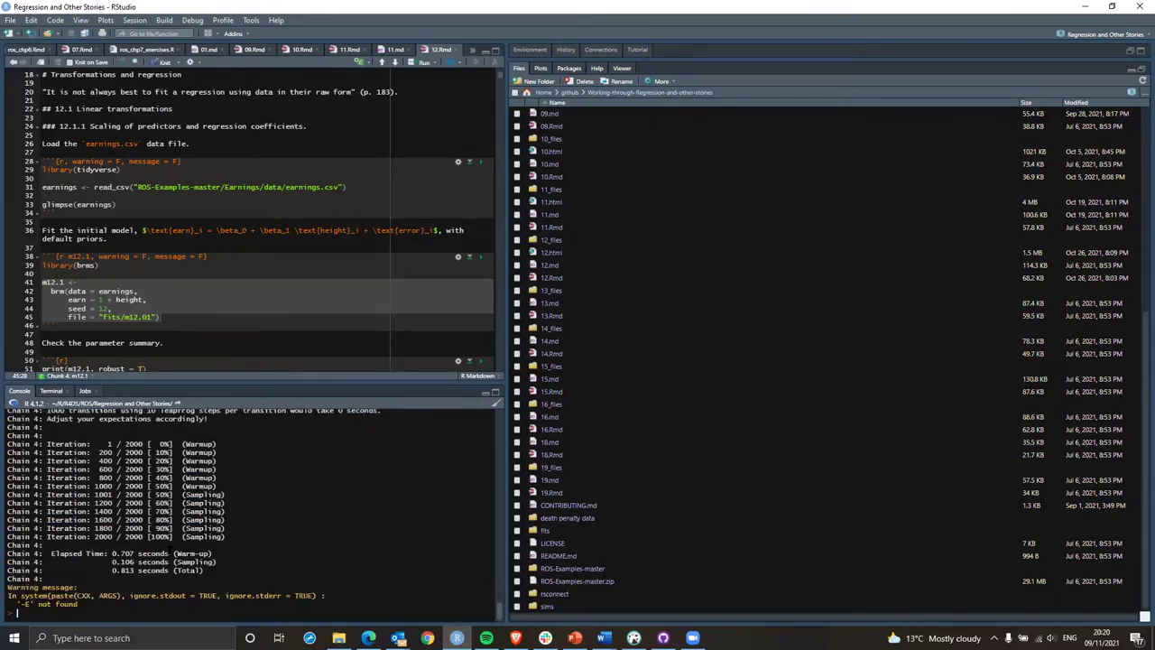
# Examine the warm-up and sampling iterations for chain 3 in the console output of the model fit.
pyautogui.scroll(6, 160, 549)
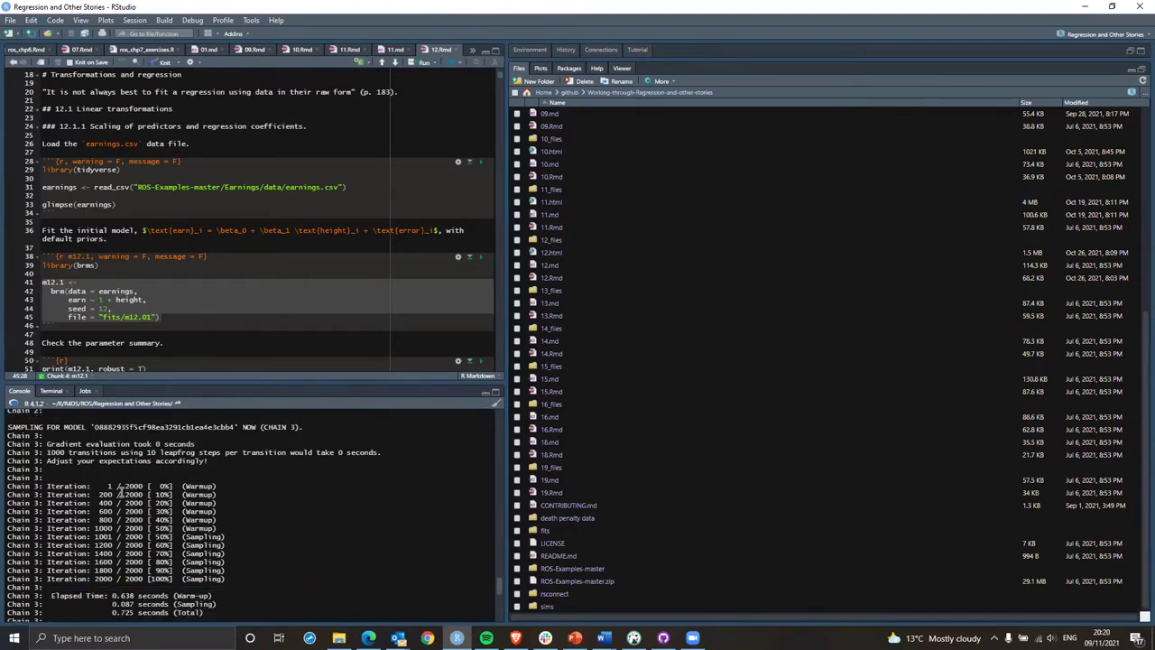
pyautogui.moveTo(94, 488); pyautogui.dragTo(247, 525)
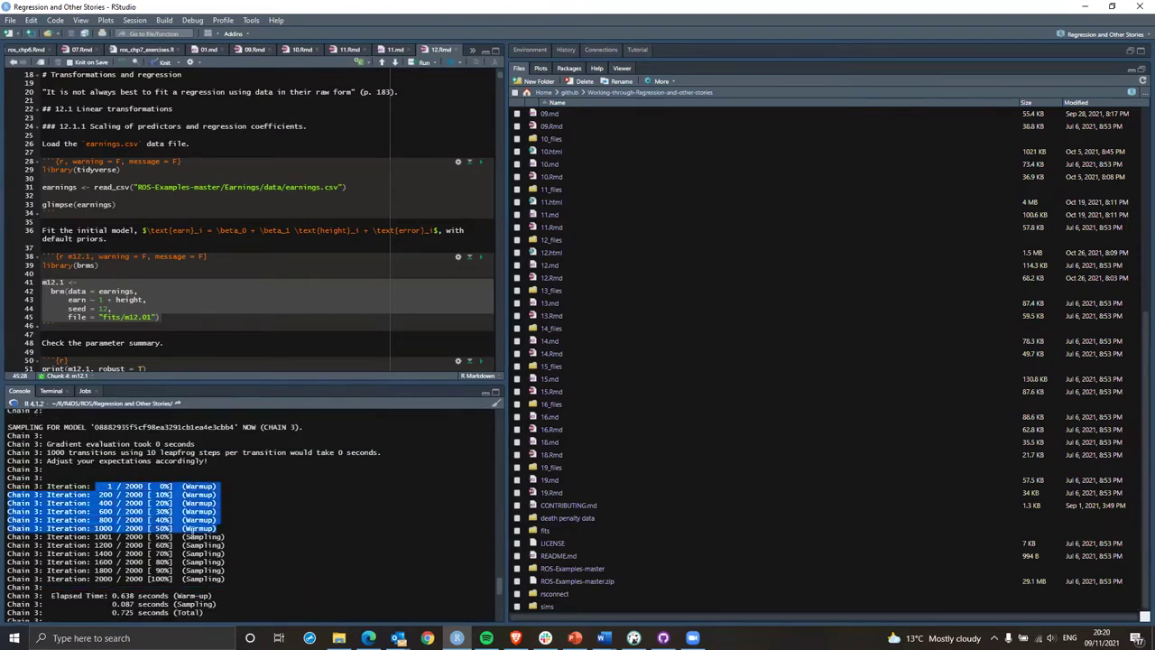
pyautogui.moveTo(109, 537); pyautogui.dragTo(251, 570)
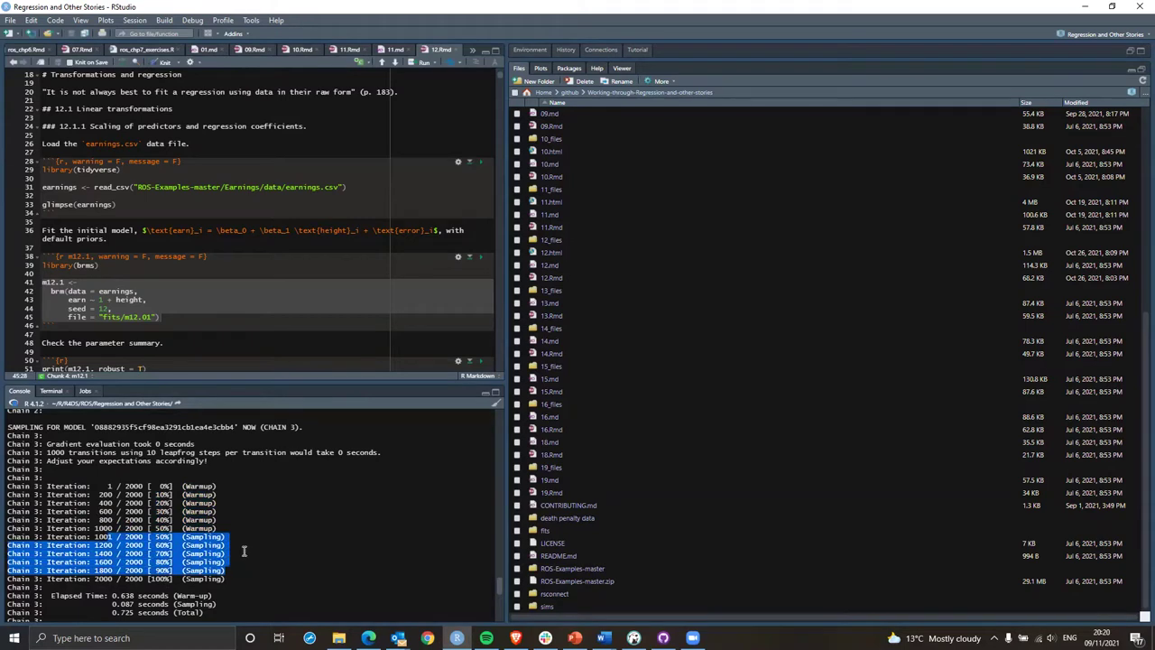
pyautogui.scroll(1, 194, 492)
pyautogui.scroll(6, 194, 492)
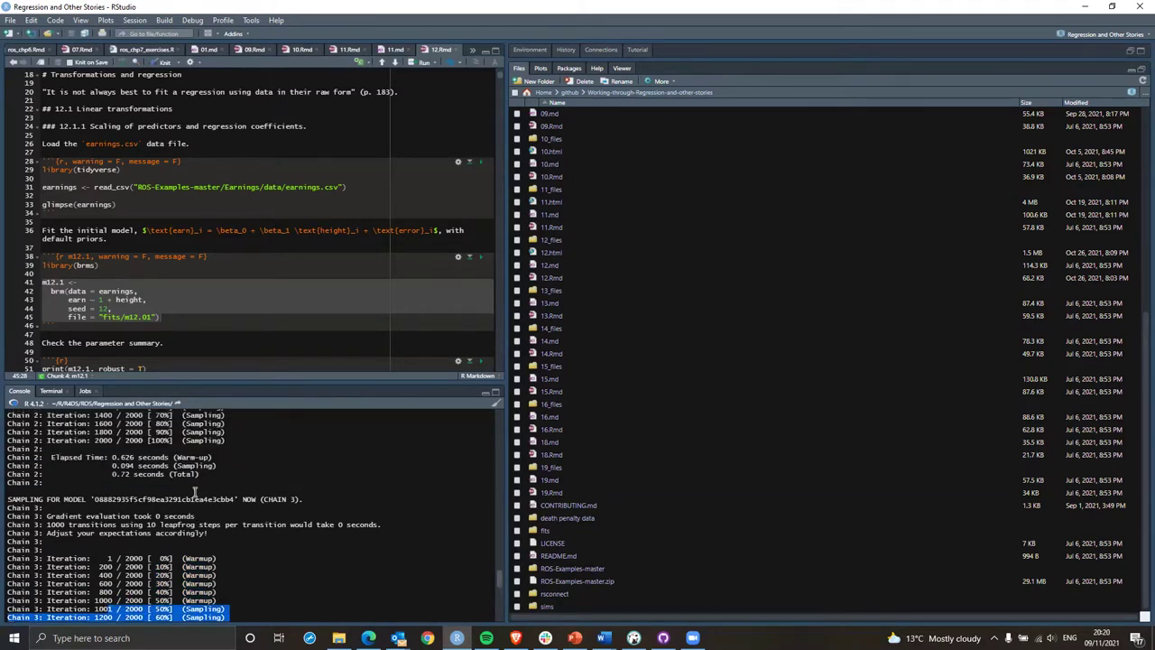
# Examine the iteration progress and elapsed times of the sampling chains in the console output of the m12.1 fit.
pyautogui.scroll(3, 194, 492)
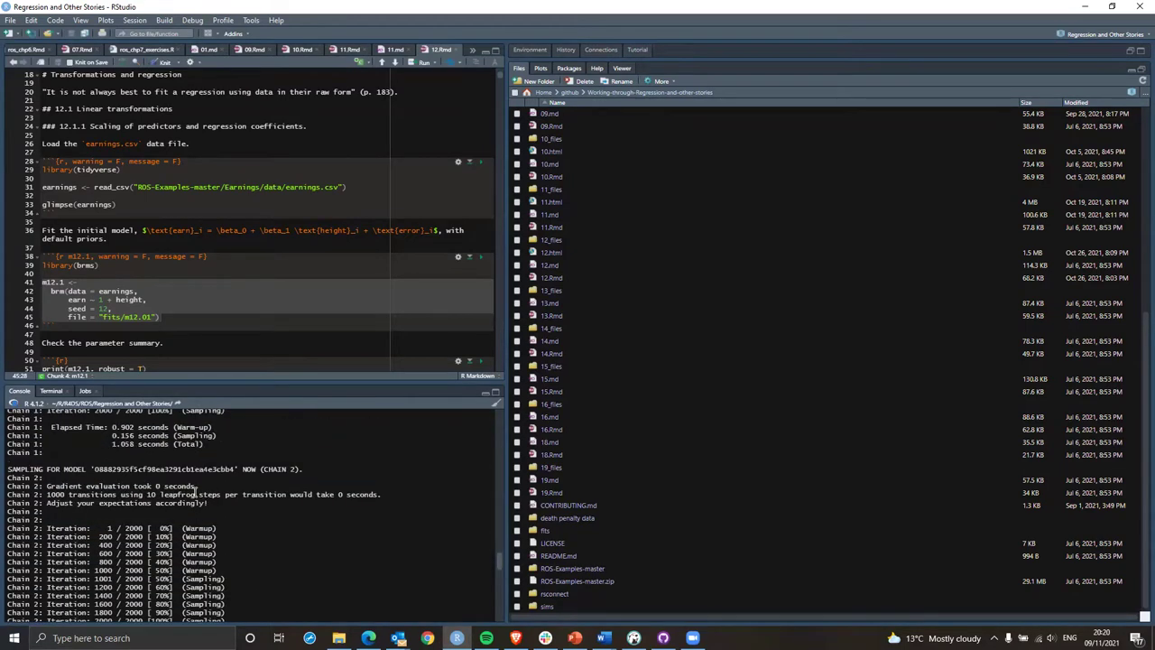
pyautogui.scroll(5, 194, 489)
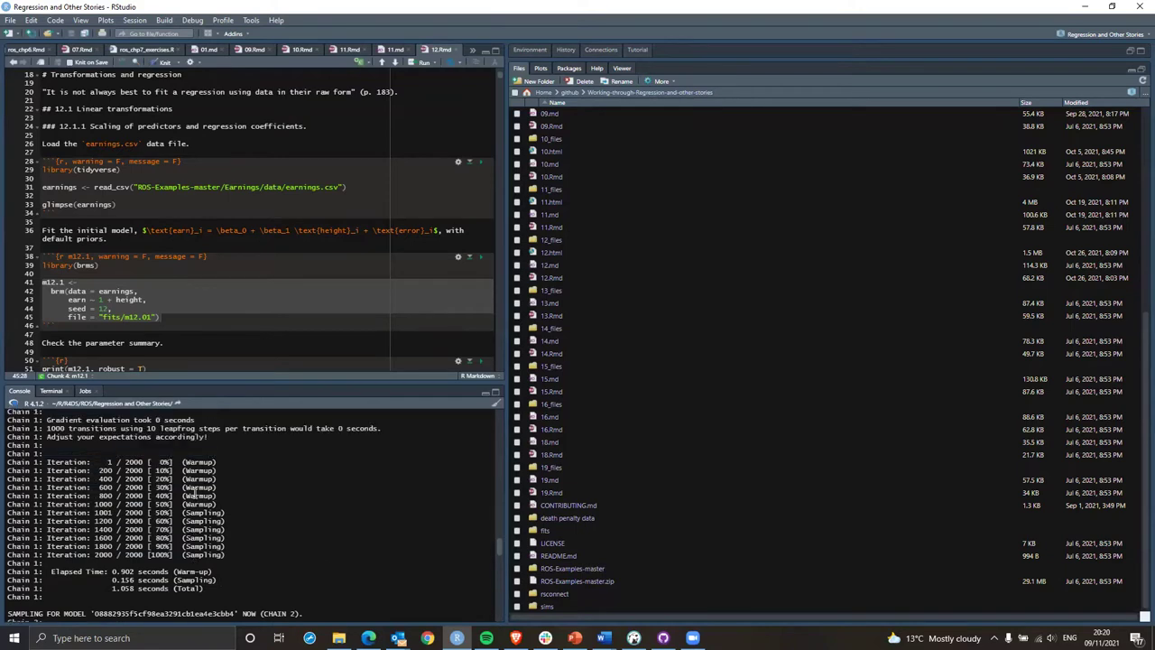
pyautogui.scroll(3, 194, 492)
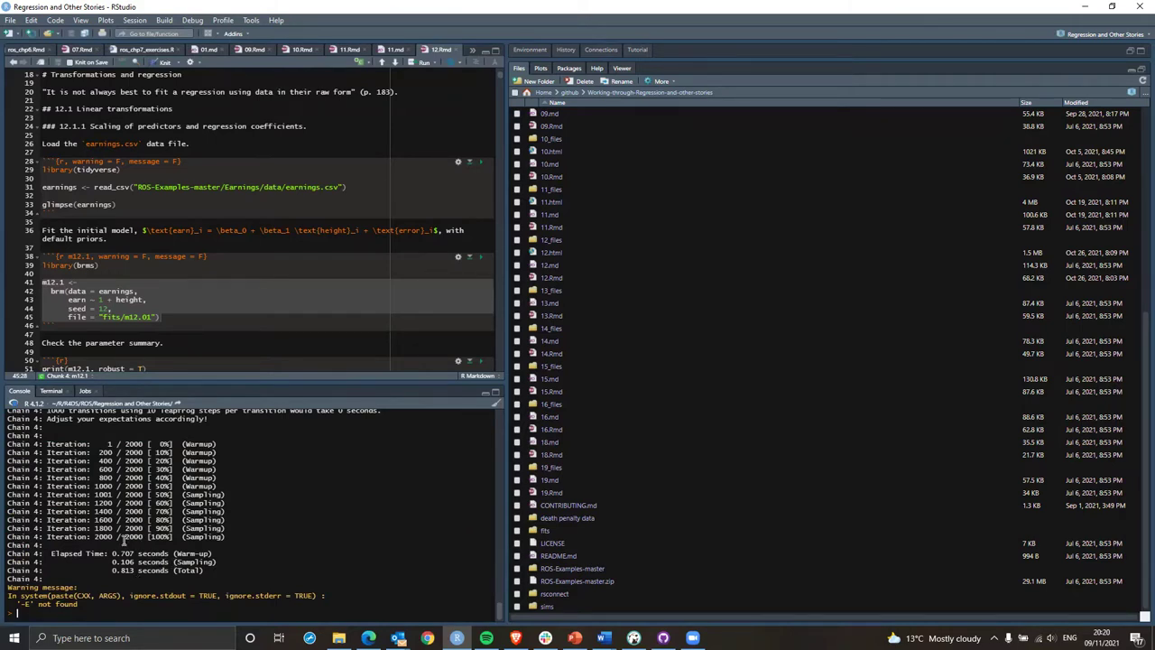
pyautogui.moveTo(124, 537); pyautogui.dragTo(147, 540)
pyautogui.scroll(5, 144, 540)
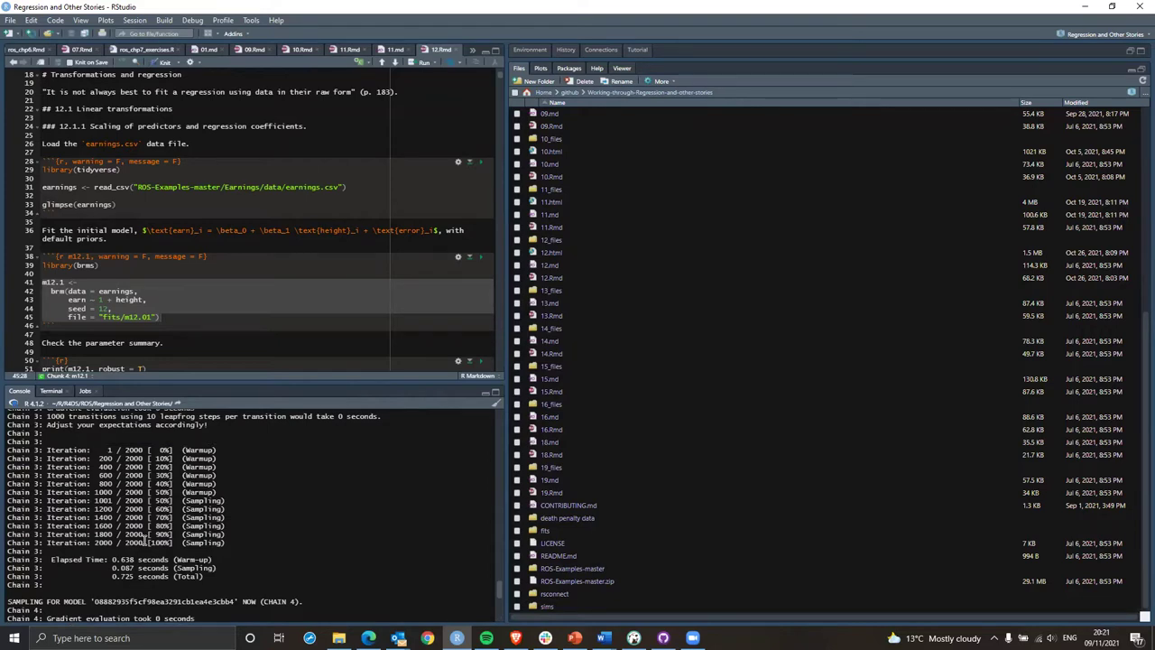
# Print the summary of the fitted model m12.1 in the console.
pyautogui.scroll(-5, 143, 540)
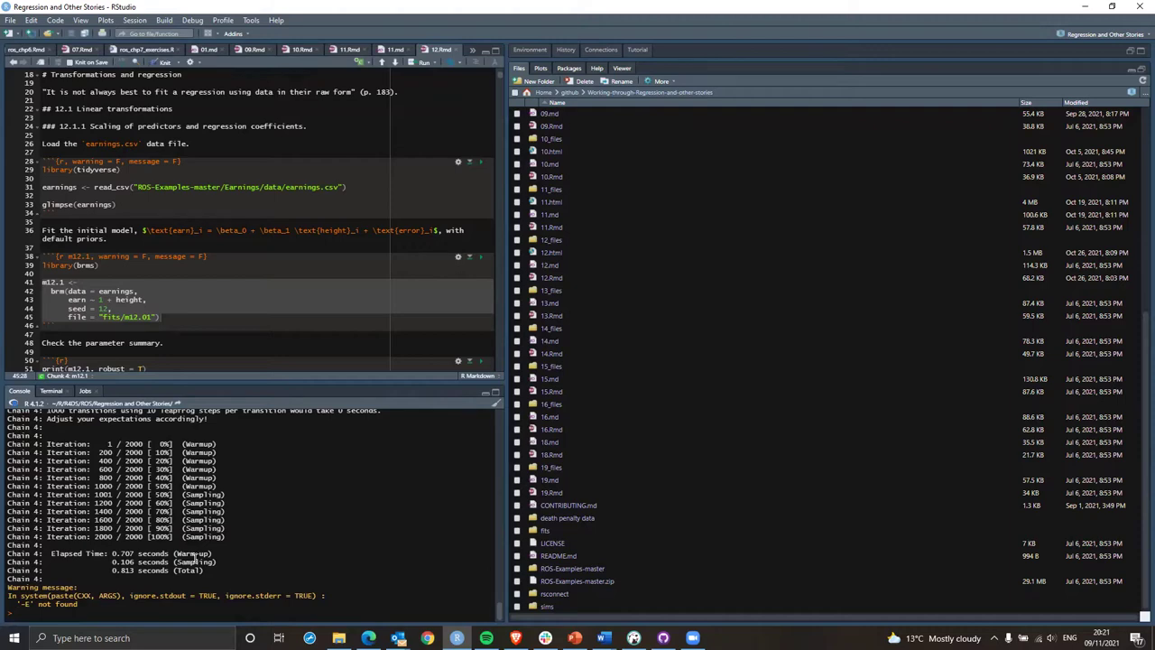
pyautogui.write('m12.1')
pyautogui.press('Return')
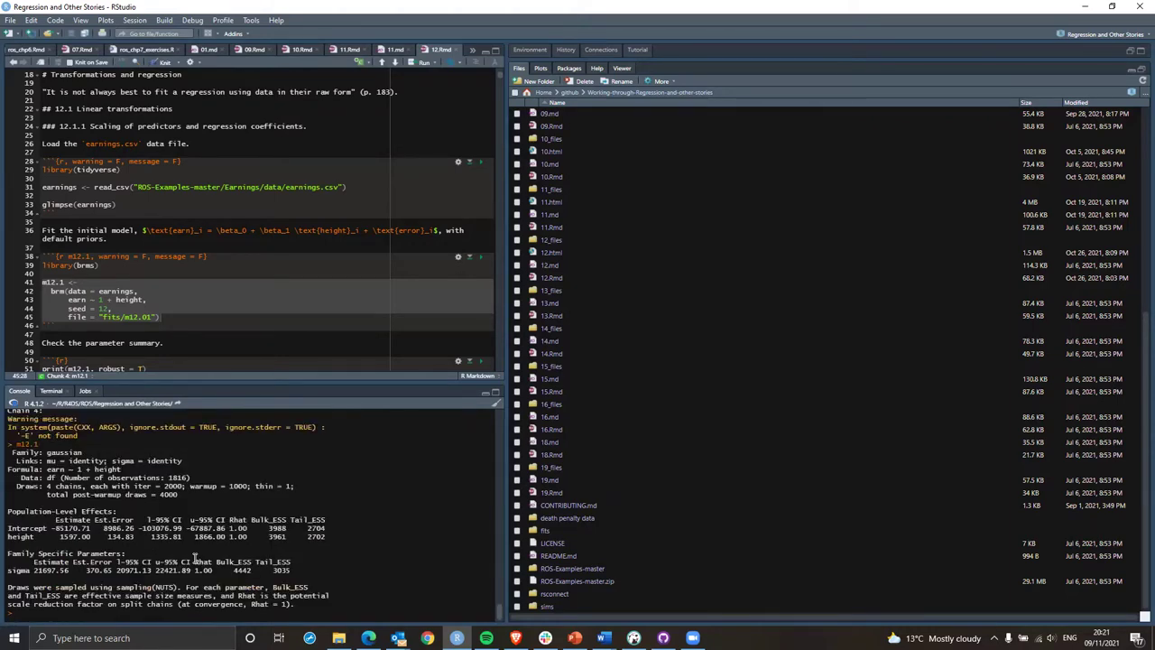
pyautogui.write('m12.1$')
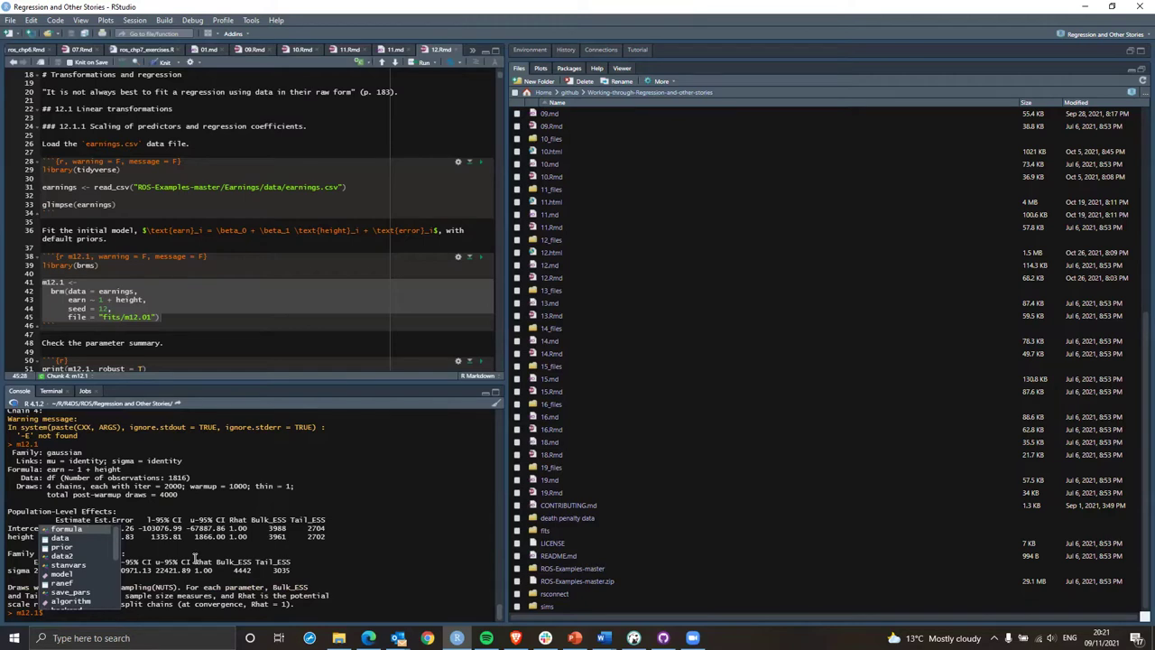
pyautogui.press('BackSpace')
pyautogui.press('BackSpace')
pyautogui.press('BackSpace')
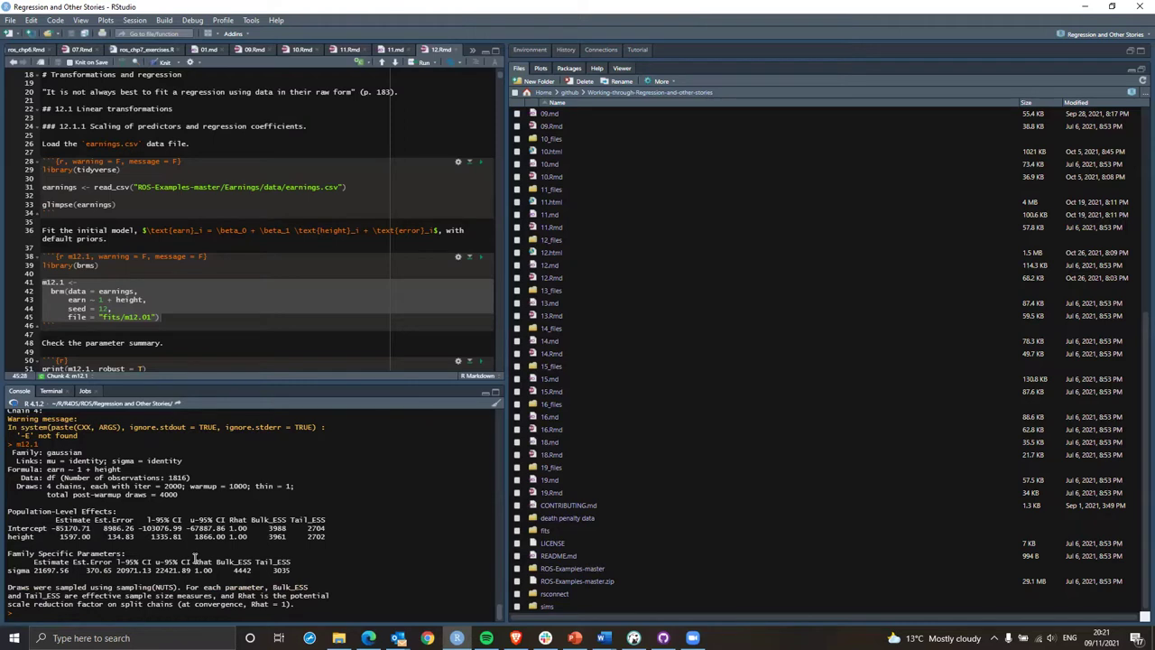
pyautogui.write('earnings')
pyautogui.press('Up')
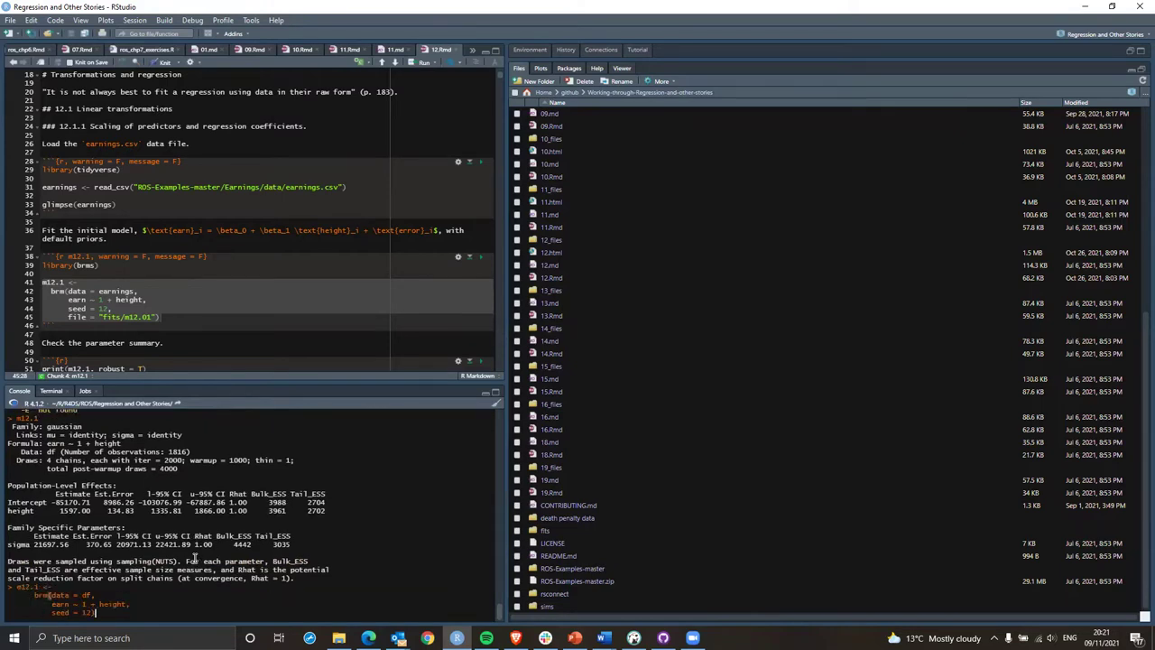
pyautogui.press('Escape')
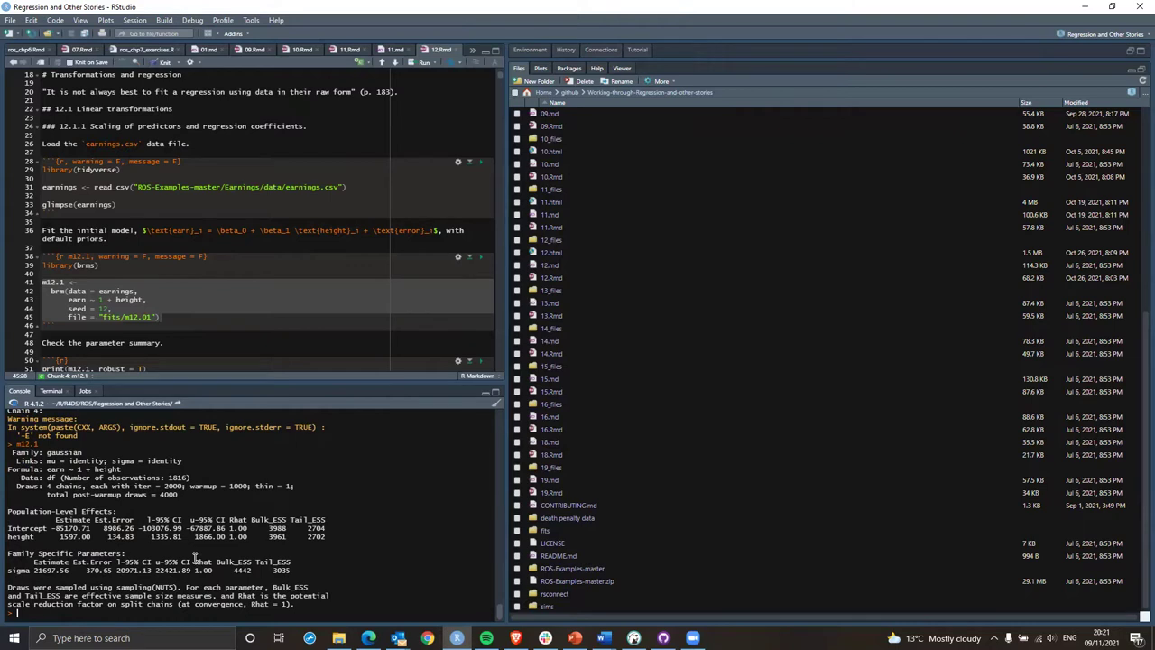
# Recall the m12.1 brm() call in the console and turn it into an lm() call without the m12.1 assignment.
pyautogui.press('Up')
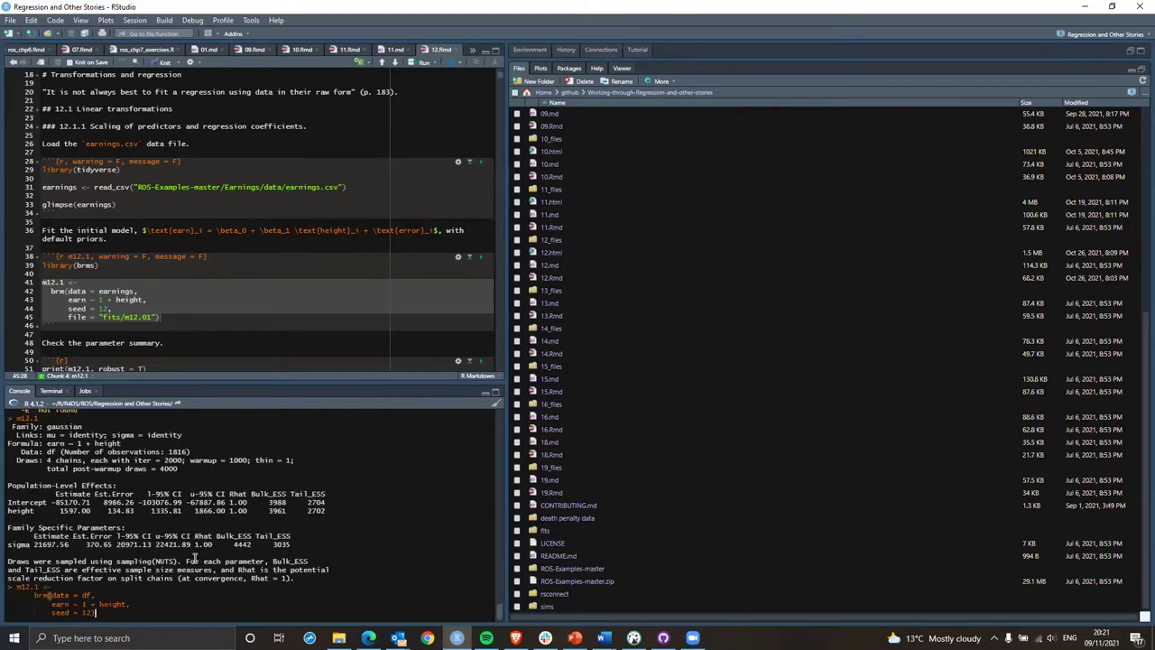
pyautogui.click(43, 596)
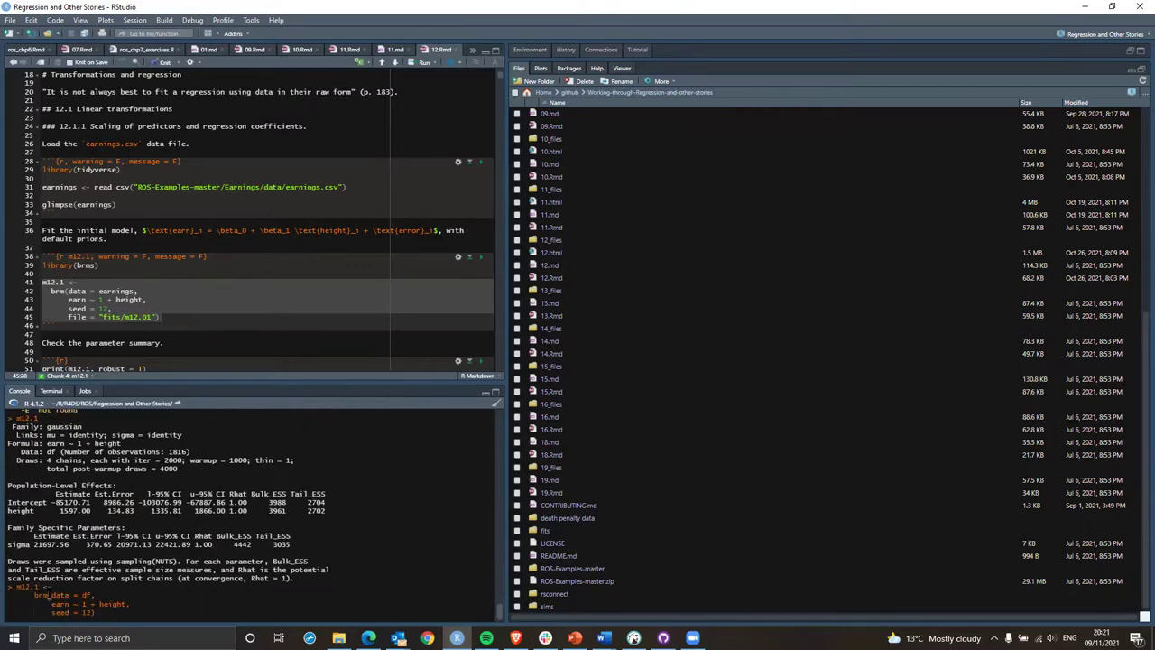
pyautogui.keyDown('shift'); pyautogui.click(17, 589); pyautogui.keyUp('shift')
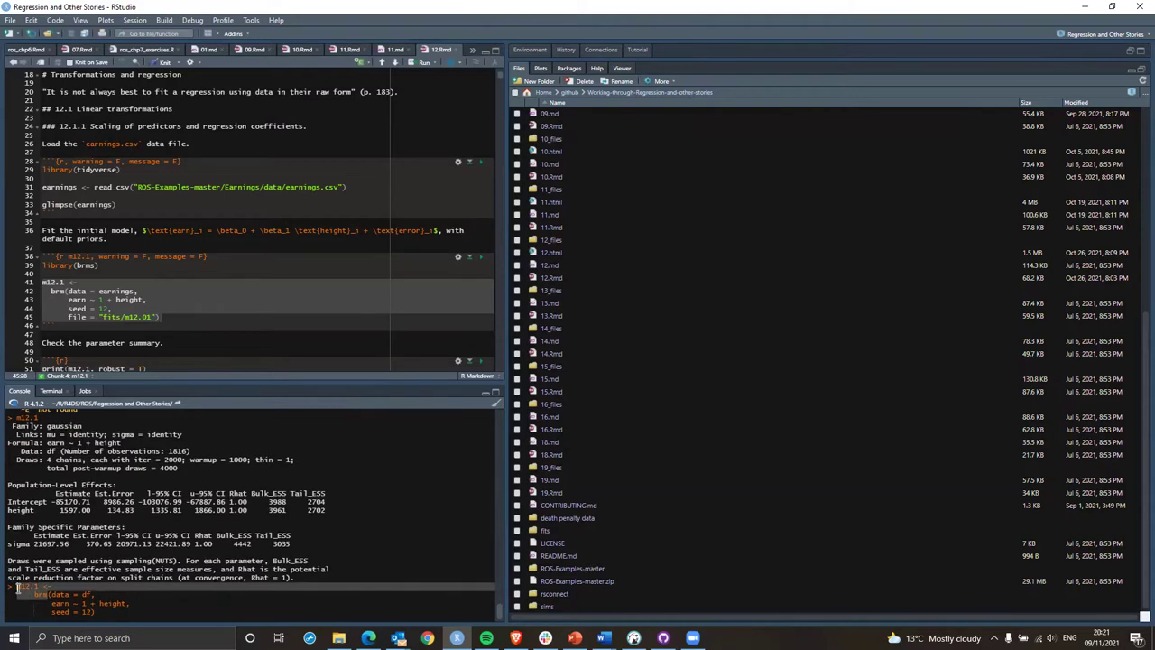
pyautogui.press('BackSpace')
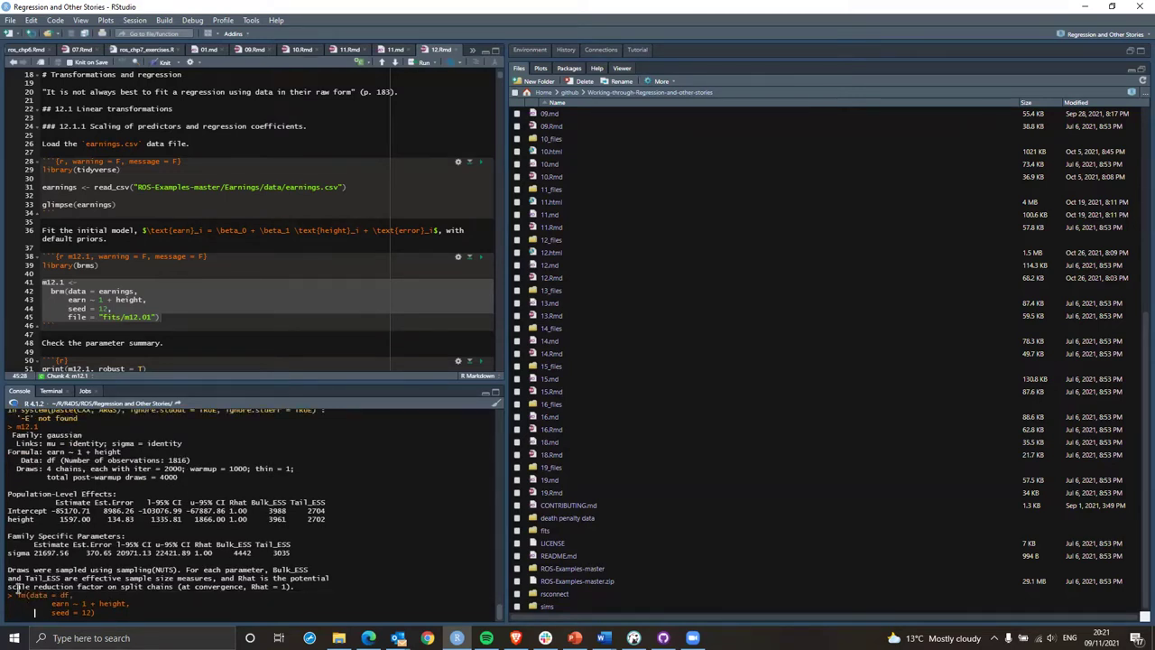
# Remove the seed argument so the call reads lm(data = df, earn ~ 1 + height), and run it.
pyautogui.moveTo(53, 612); pyautogui.dragTo(91, 612)
pyautogui.press('BackSpace')
pyautogui.press('BackSpace')
pyautogui.press('BackSpace')
pyautogui.press('BackSpace')
pyautogui.press('BackSpace')
pyautogui.press('BackSpace')
pyautogui.press('BackSpace')
pyautogui.press('BackSpace')
pyautogui.press('BackSpace')
pyautogui.press('BackSpace')
pyautogui.press('BackSpace')
pyautogui.press('BackSpace')
pyautogui.press('BackSpace')
pyautogui.write(')')
pyautogui.press('Return')
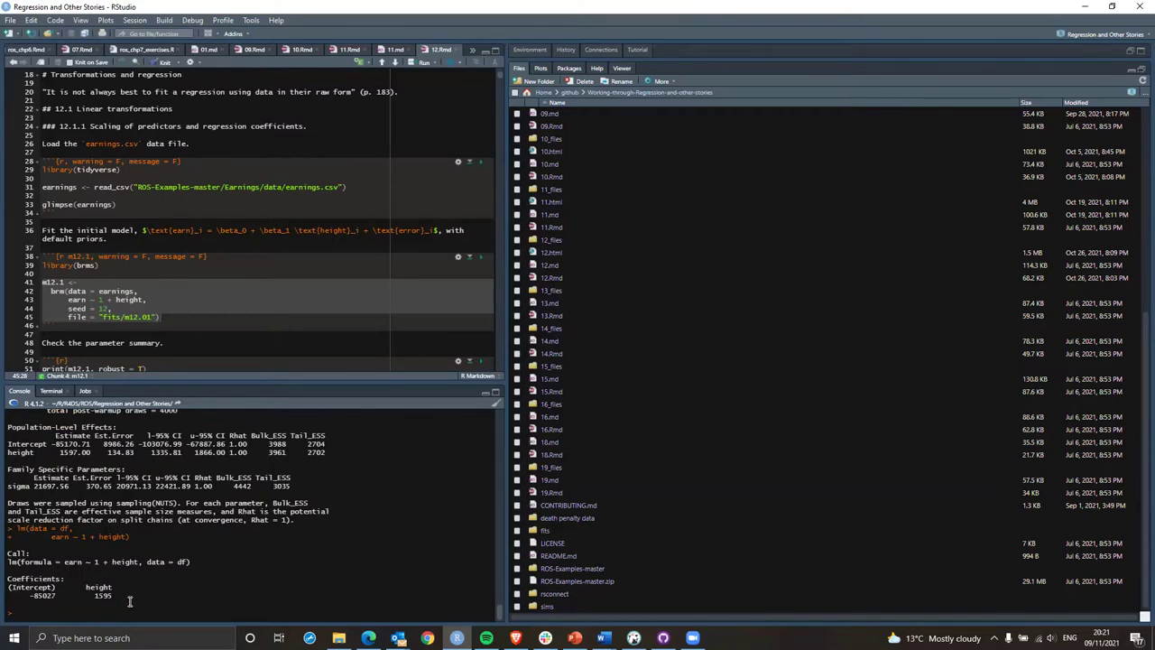
# Wrap the lm(data = df, earn ~ 1 + height) call in summary() and run it.
pyautogui.press('Up')
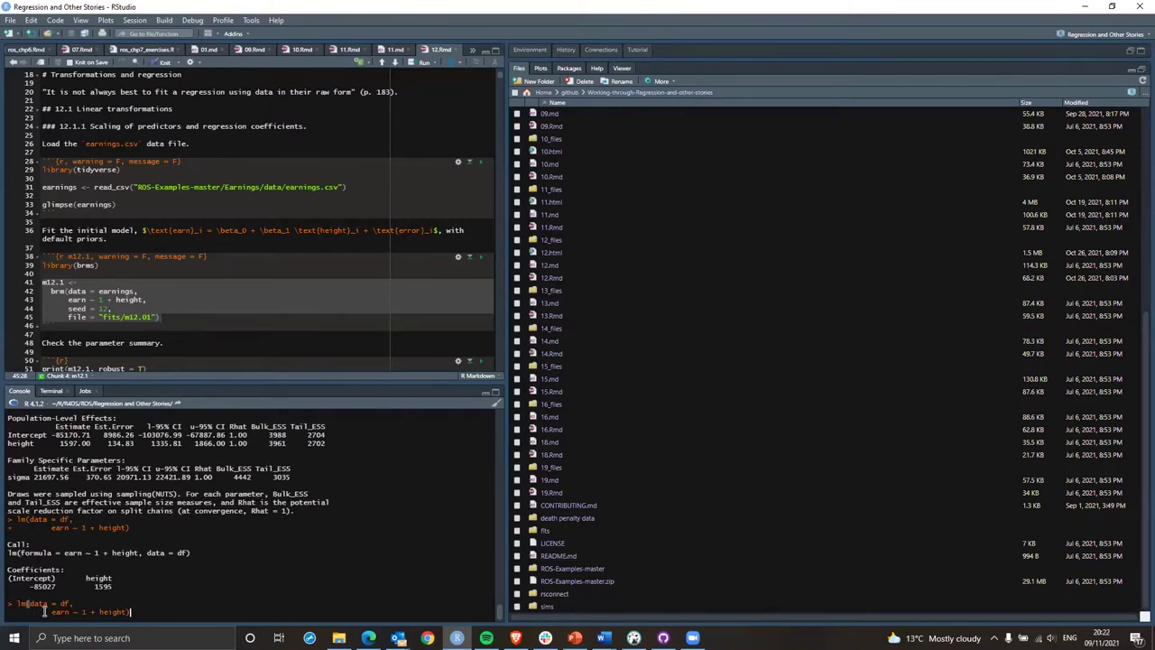
pyautogui.press('Home')
pyautogui.write('summary(')
pyautogui.press('Right')
pyautogui.press('End')
pyautogui.write(')')
pyautogui.press('Return')
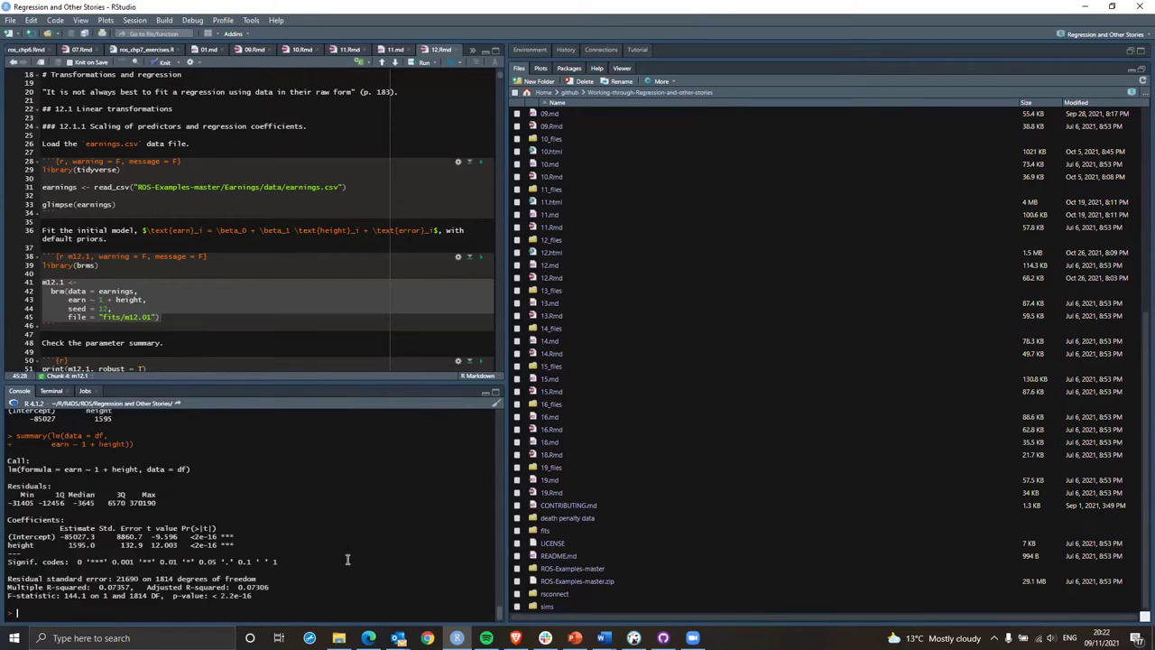
pyautogui.press('F1')
pyautogui.moveTo(319, 443); pyautogui.dragTo(5, 612)
pyautogui.press('F1')
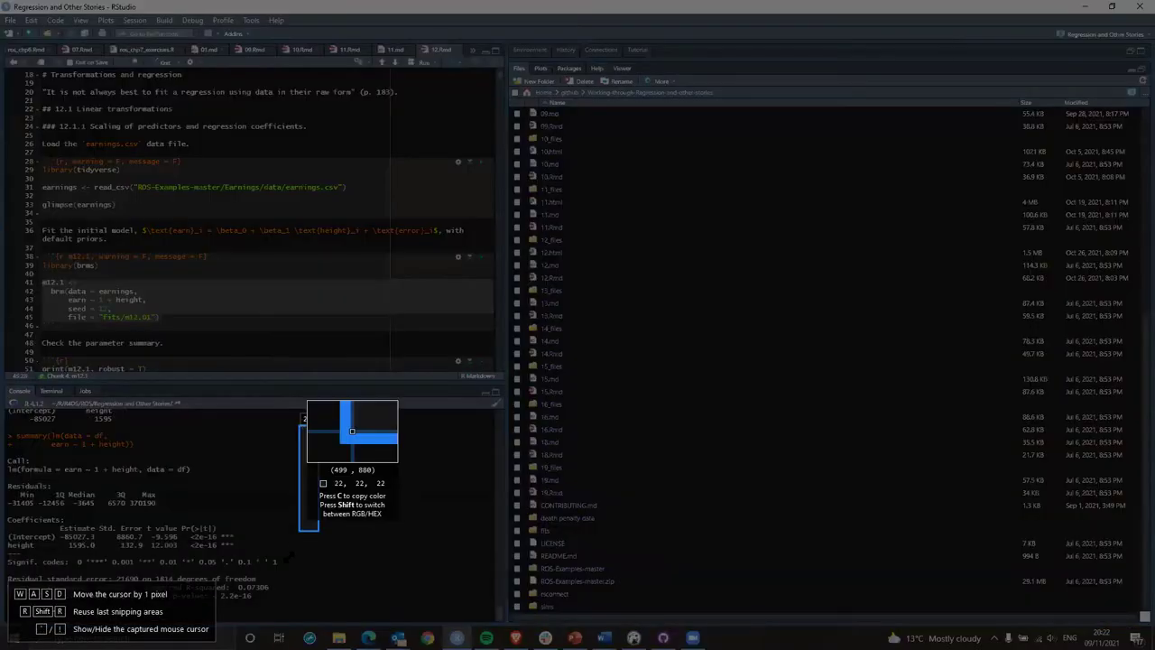
pyautogui.moveTo(317, 426); pyautogui.dragTo(8, 600)
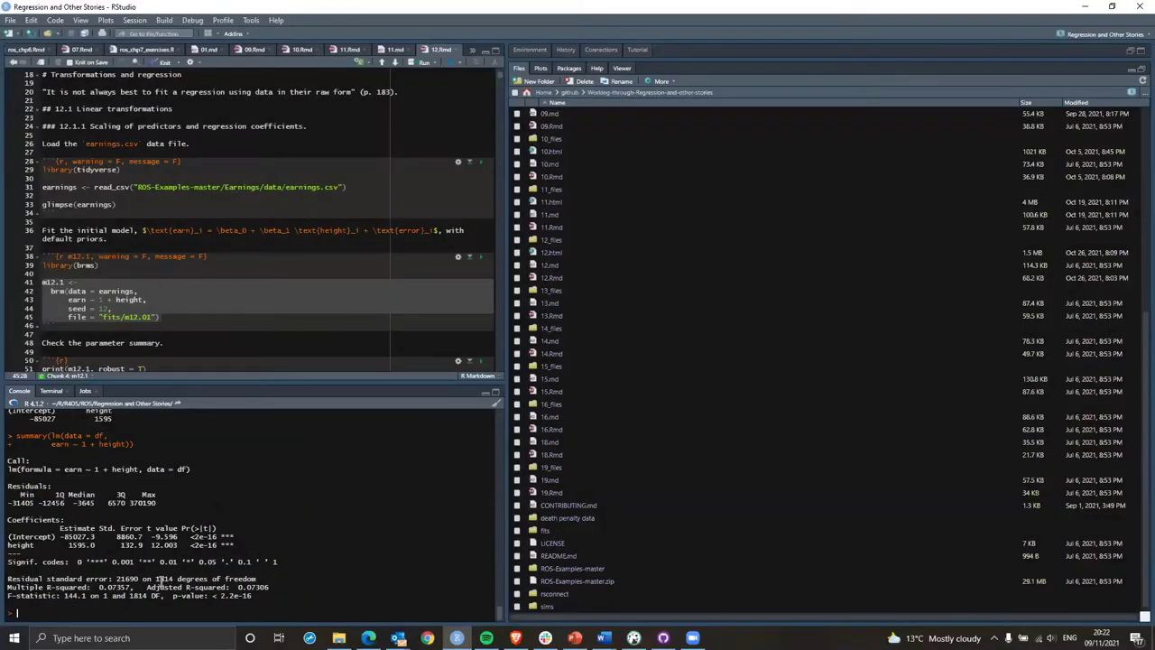
# Snip the summary(lm()) output from the console, pin it to the screen and place it over the lower part of the file list.
pyautogui.press('F1')
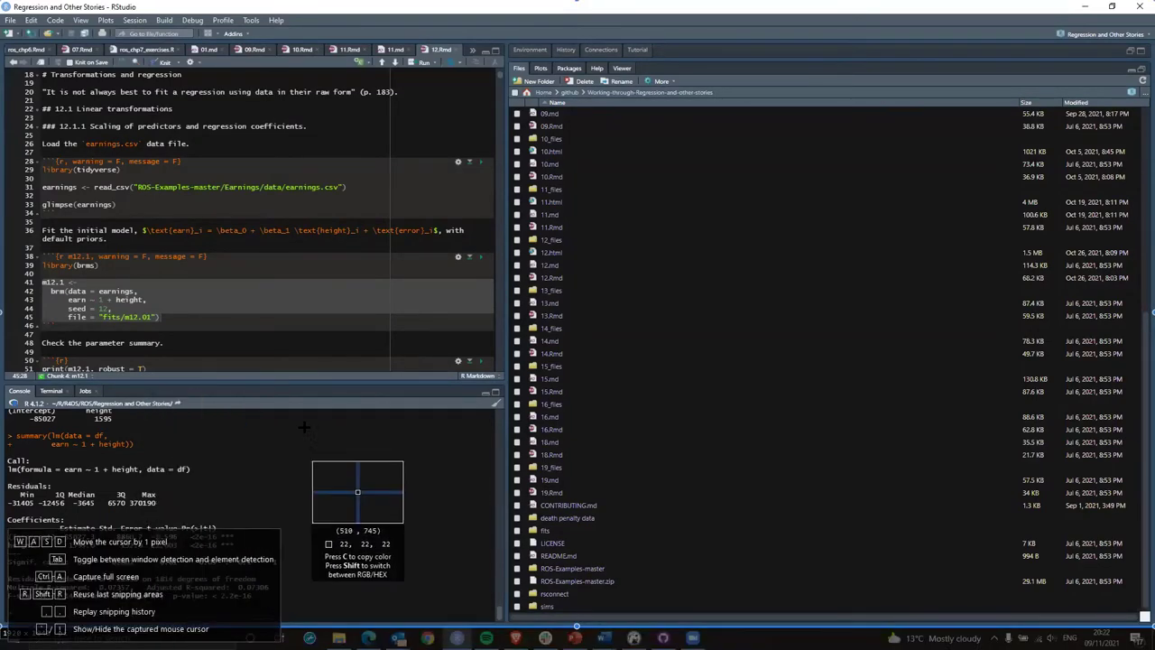
pyautogui.moveTo(329, 421); pyautogui.dragTo(1, 601)
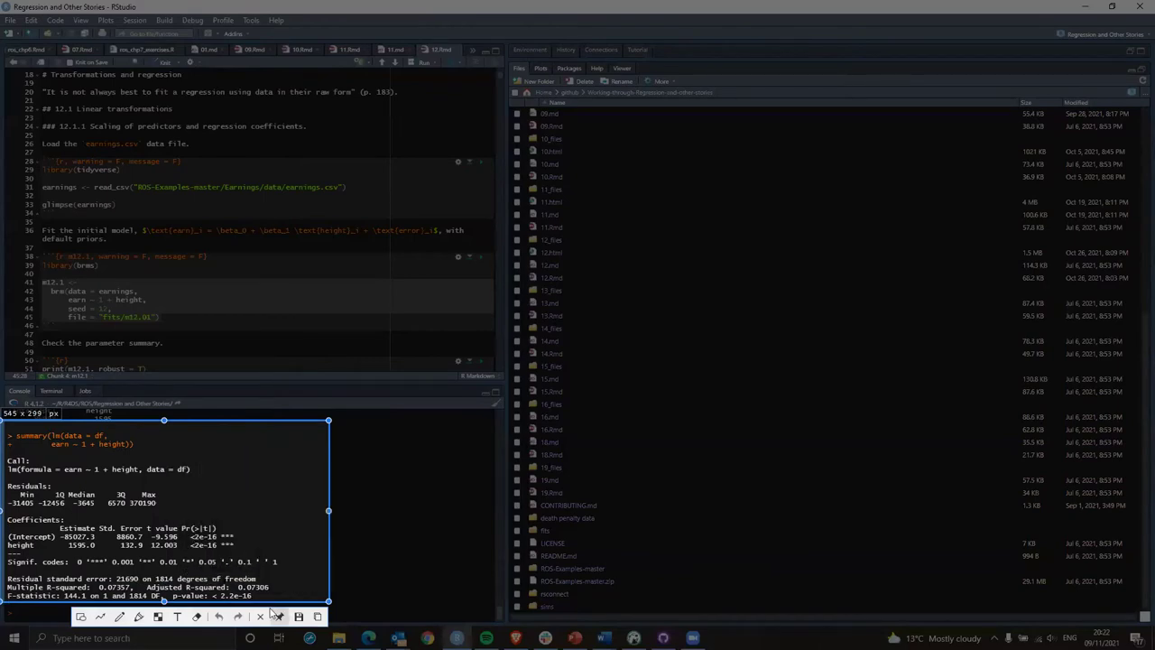
pyautogui.click(297, 617)
pyautogui.press('Return')
pyautogui.click(279, 617)
pyautogui.moveTo(224, 514); pyautogui.dragTo(794, 410)
# Snip the m12.1 model summary from the console, pin it and place it just above the pinned lm summary.
pyautogui.scroll(5, 350, 530)
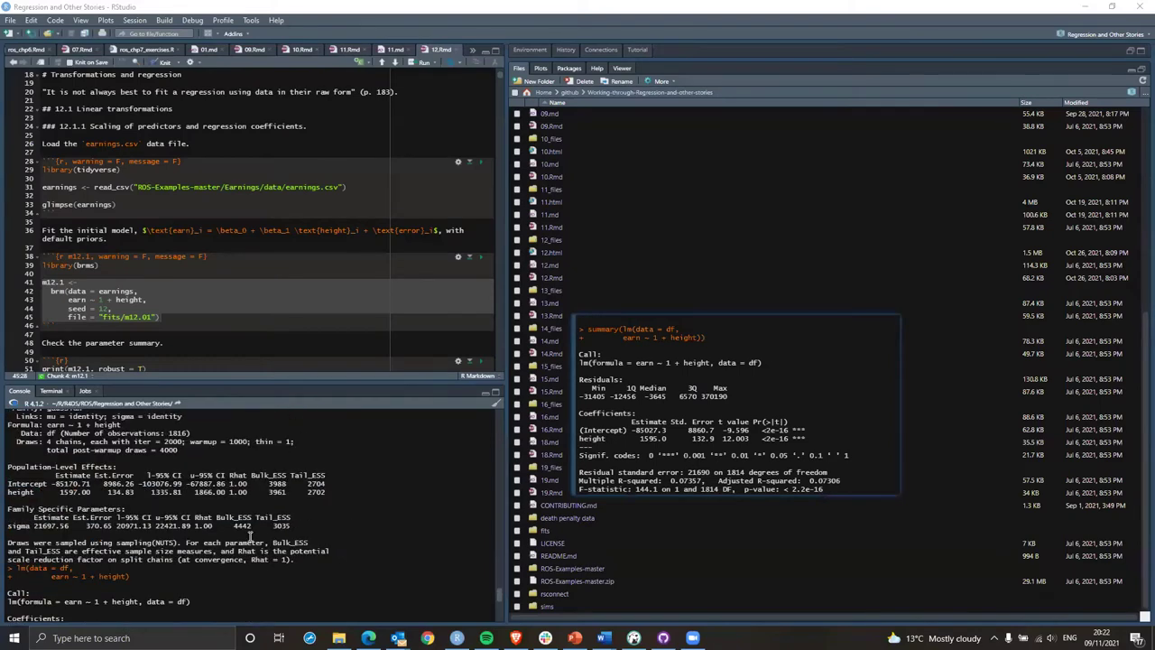
pyautogui.scroll(3, 323, 516)
pyautogui.scroll(-6, 329, 518)
pyautogui.scroll(-5, 330, 520)
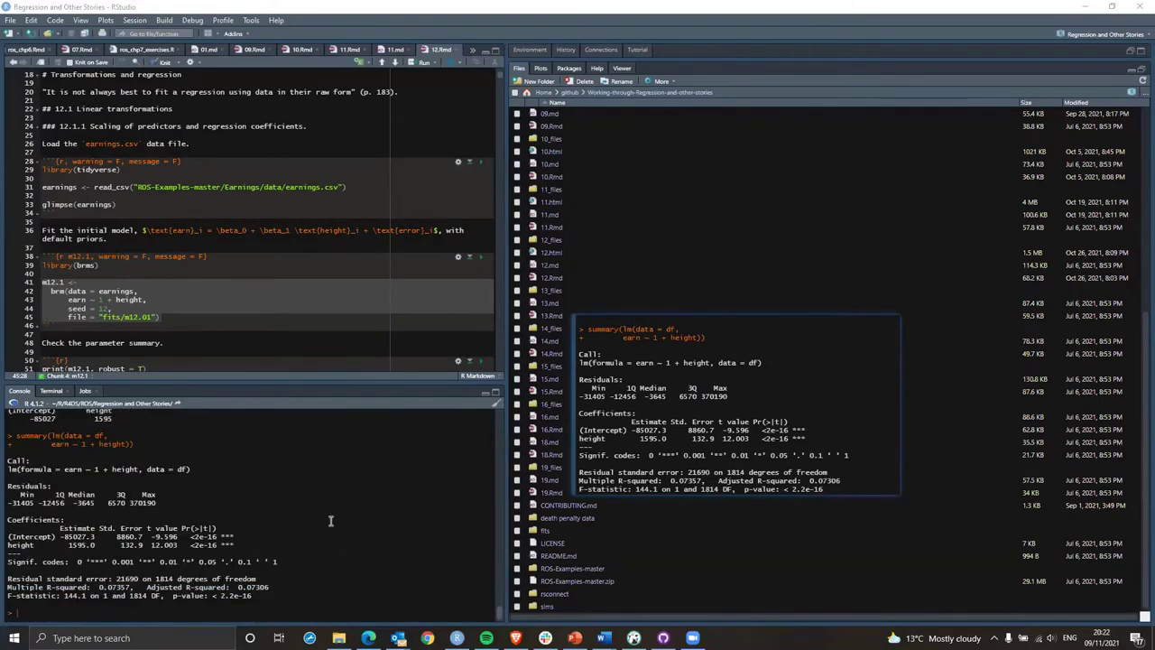
pyautogui.scroll(8, 331, 521)
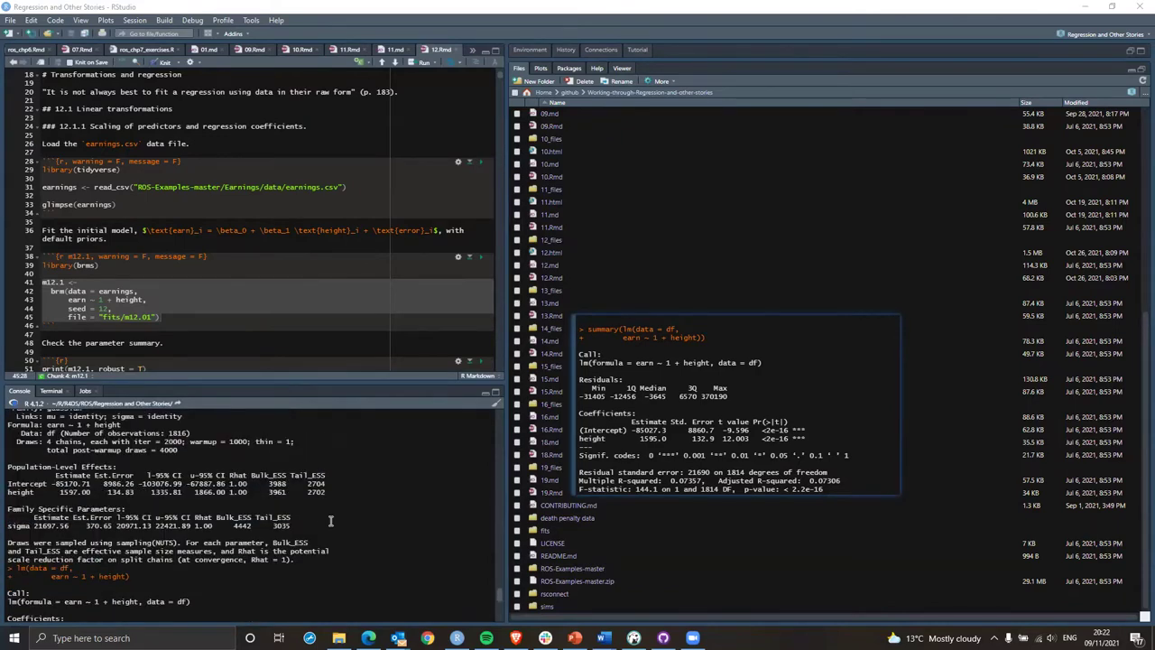
pyautogui.press('F1')
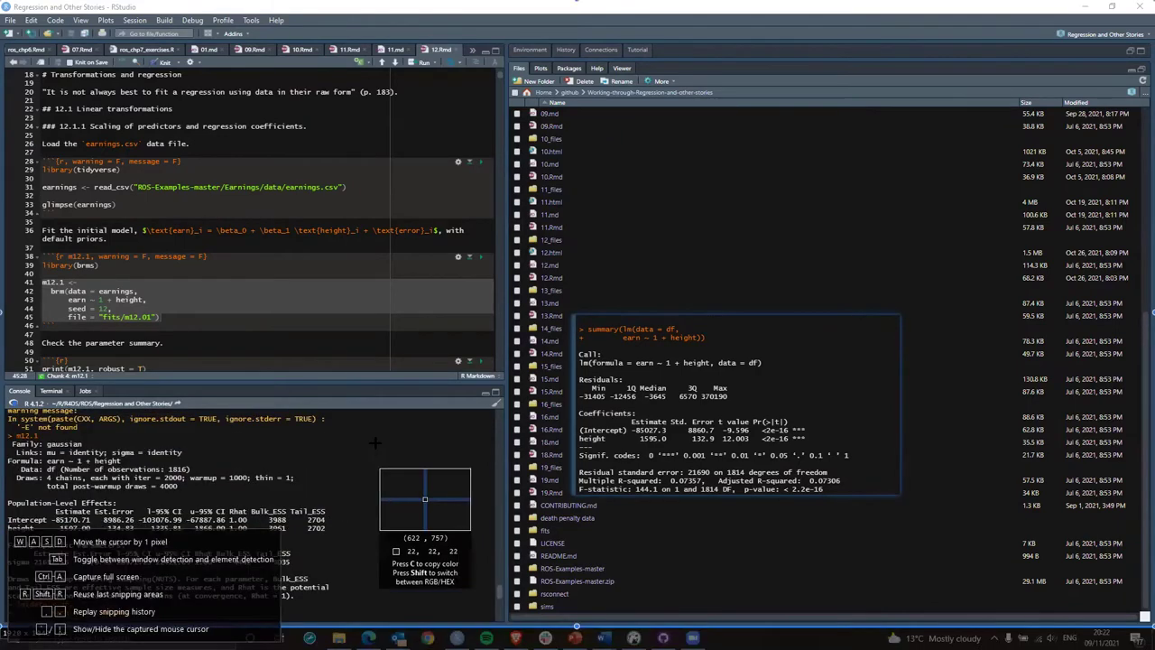
pyautogui.moveTo(377, 428); pyautogui.dragTo(1, 599)
pyautogui.hotkey('ctrl', 'c')
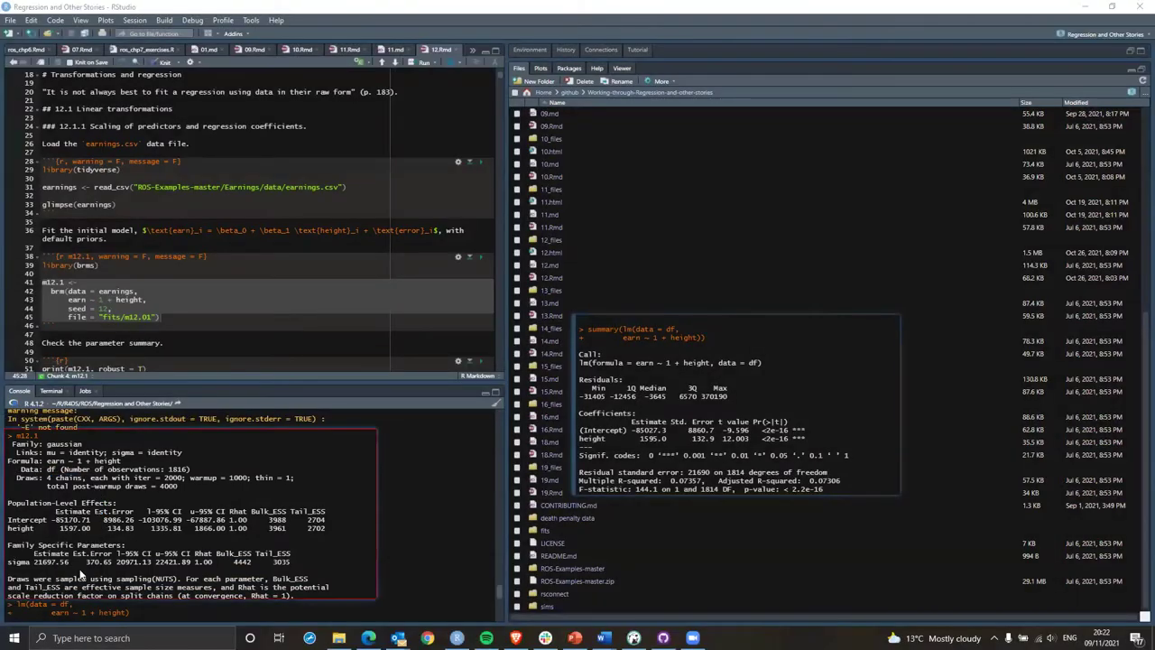
pyautogui.moveTo(109, 569); pyautogui.dragTo(585, 284)
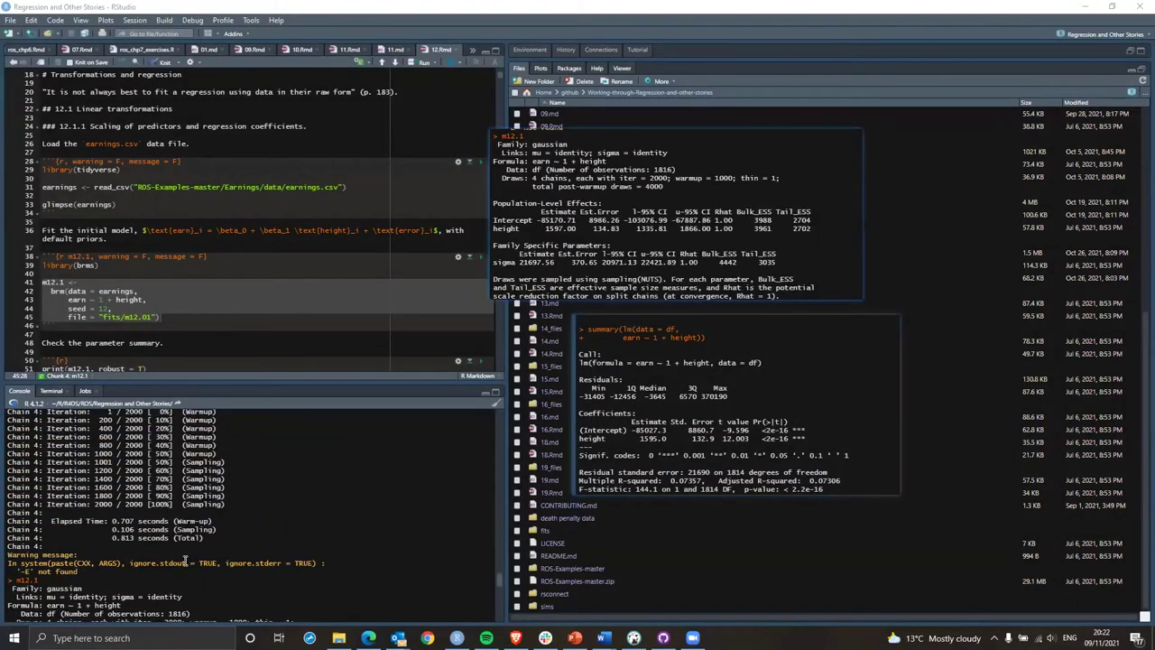
# Snip the m12.1 brm() call with data = df from the console, pin it and place it beside the pinned lm summary.
pyautogui.scroll(15, 185, 542)
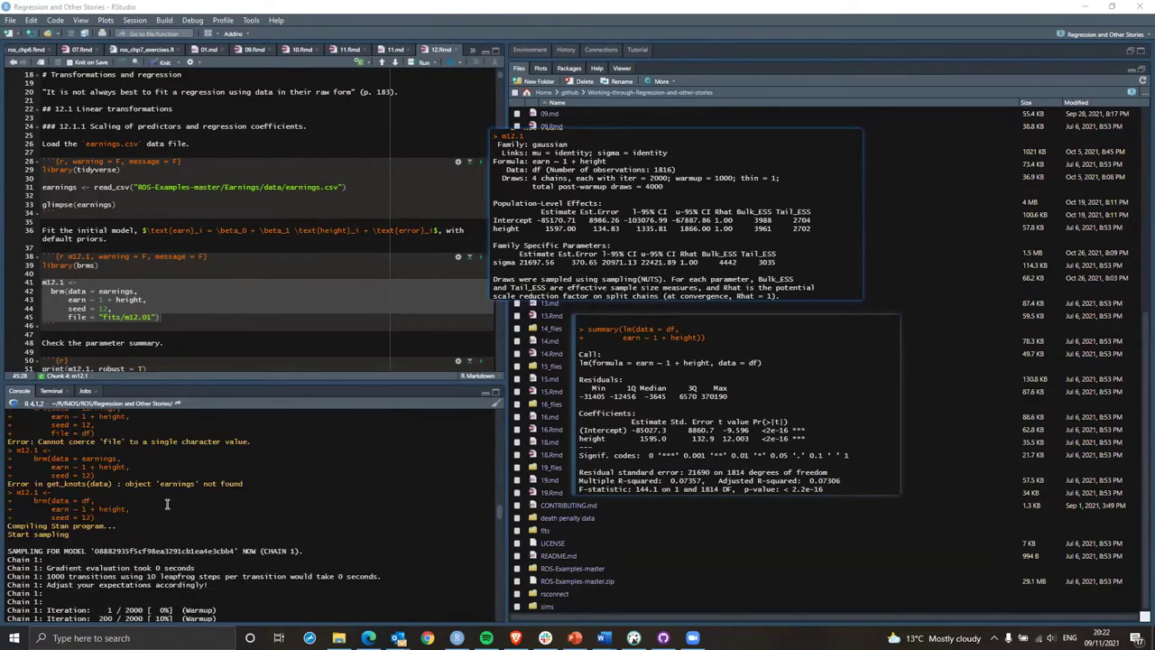
pyautogui.press('F1')
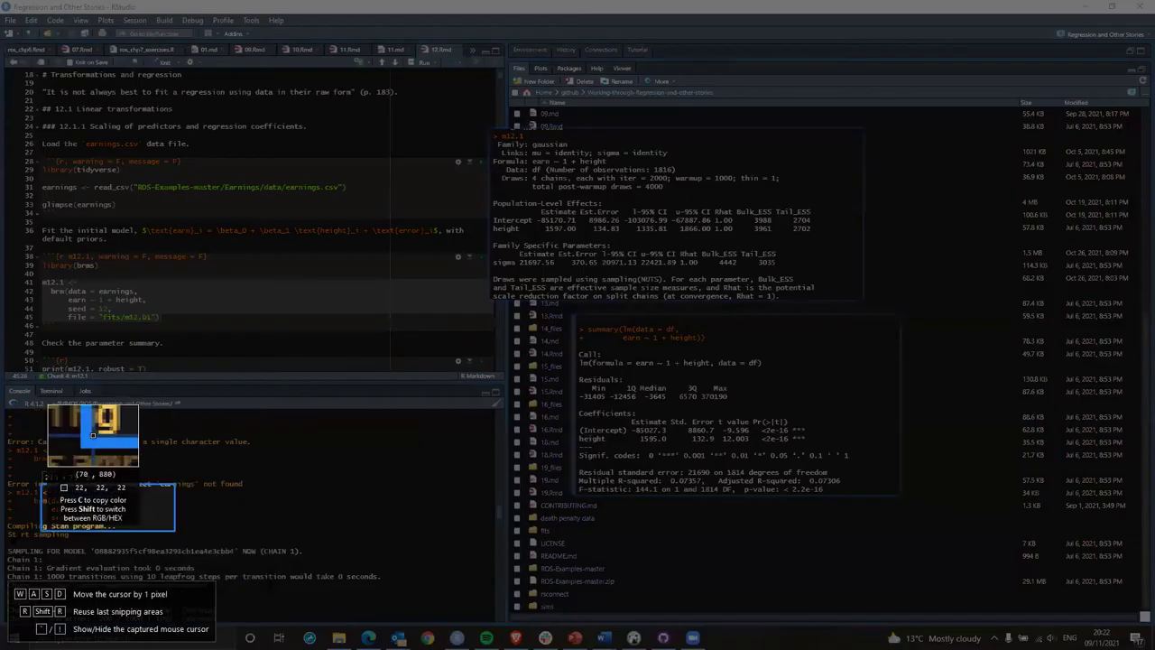
pyautogui.moveTo(173, 485); pyautogui.dragTo(8, 542)
pyautogui.press('F3')
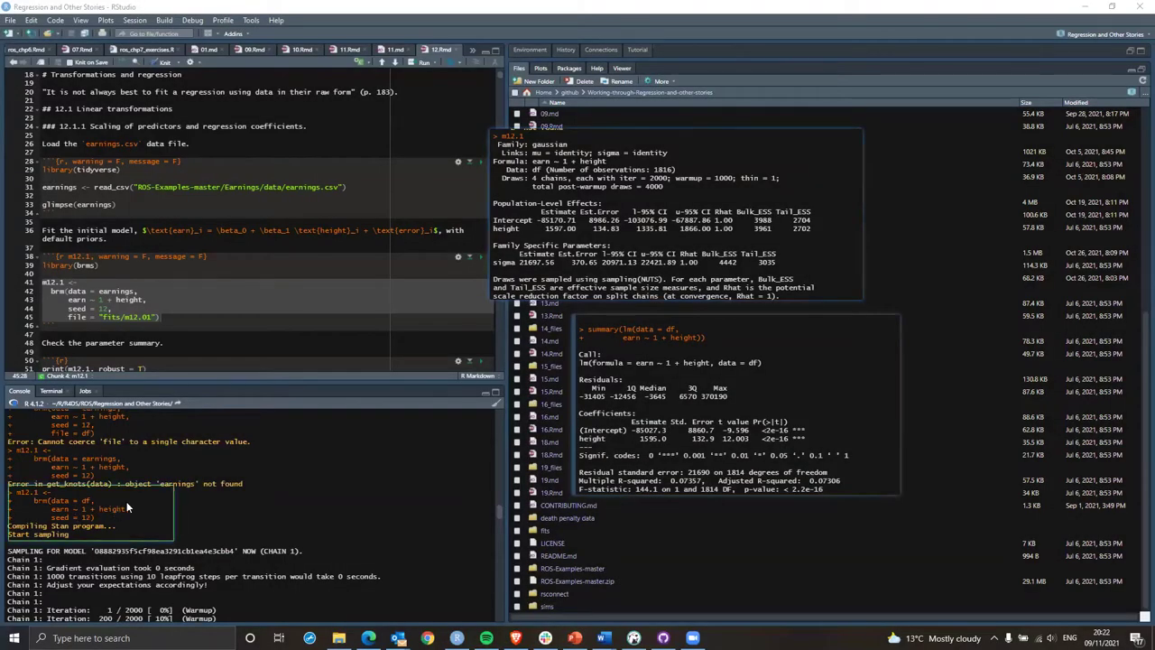
pyautogui.moveTo(126, 501); pyautogui.dragTo(450, 364)
# Annotate the pinned brm() call with a red pencil line under the formula earn ~ 1 + height.
pyautogui.rightClick(419, 376)
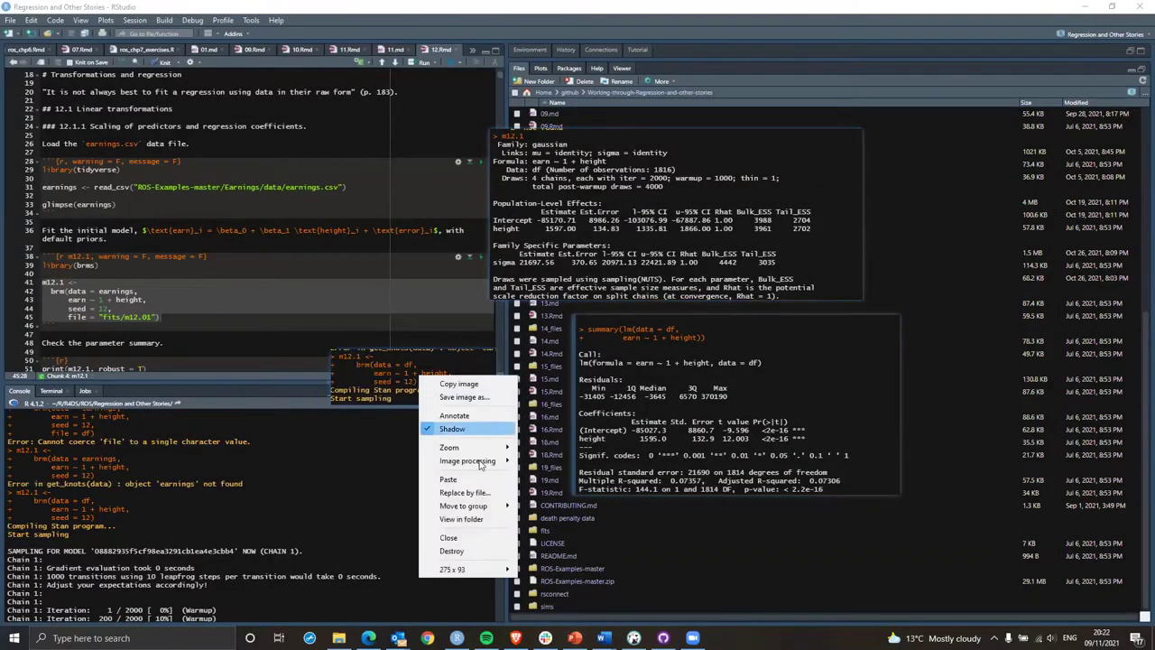
pyautogui.click(460, 417)
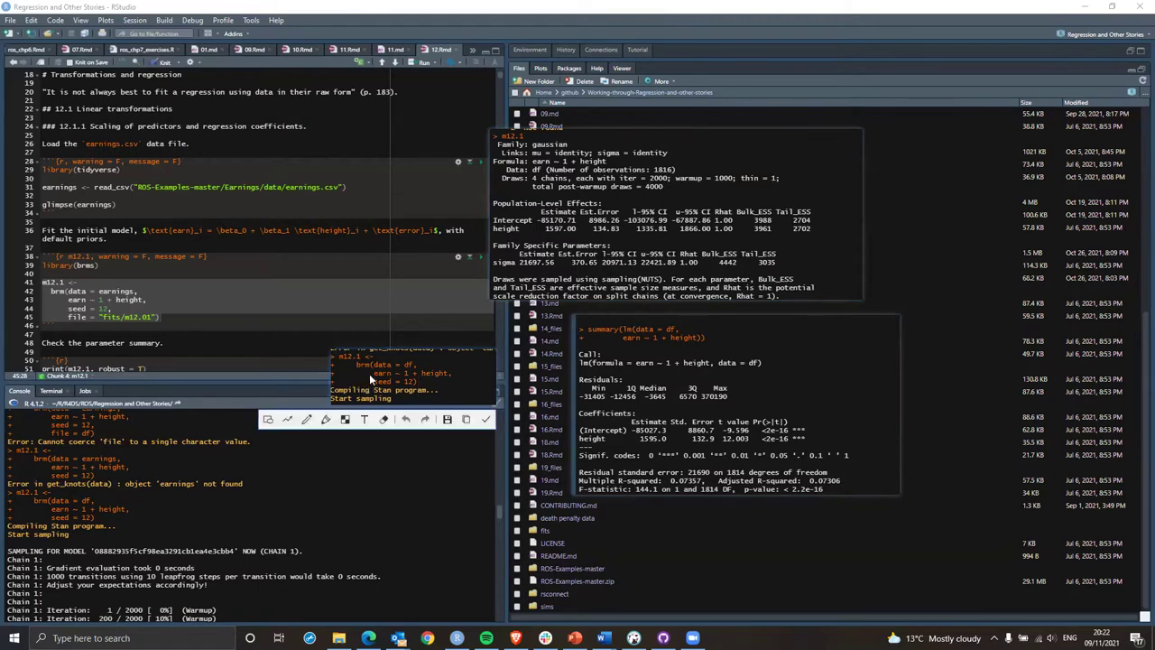
pyautogui.click(307, 419)
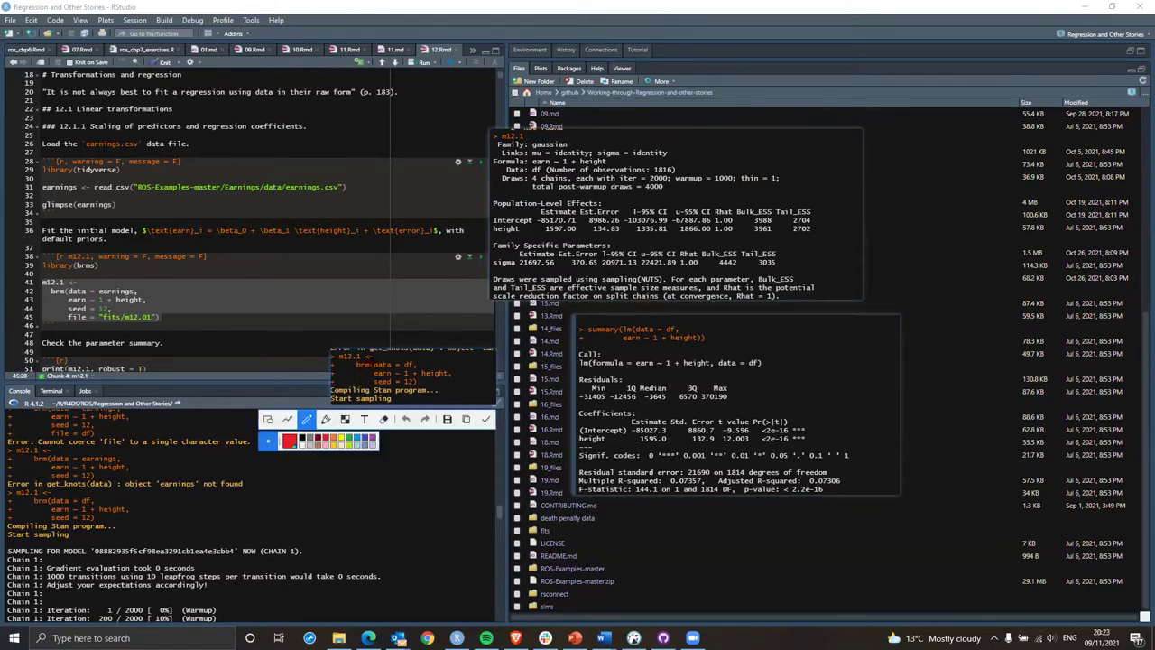
pyautogui.moveTo(370, 380); pyautogui.dragTo(456, 382)
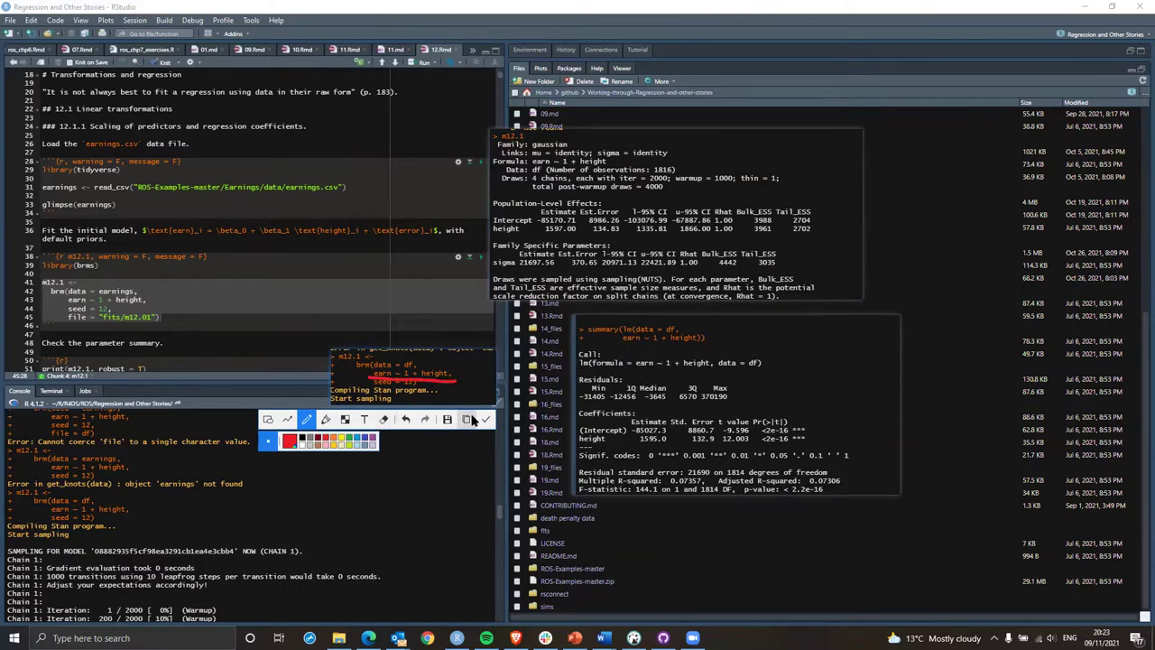
pyautogui.click(487, 417)
# Annotate the pinned lm summary with a red pencil line under the formula earn ~ 1 + height in its call.
pyautogui.rightClick(648, 364)
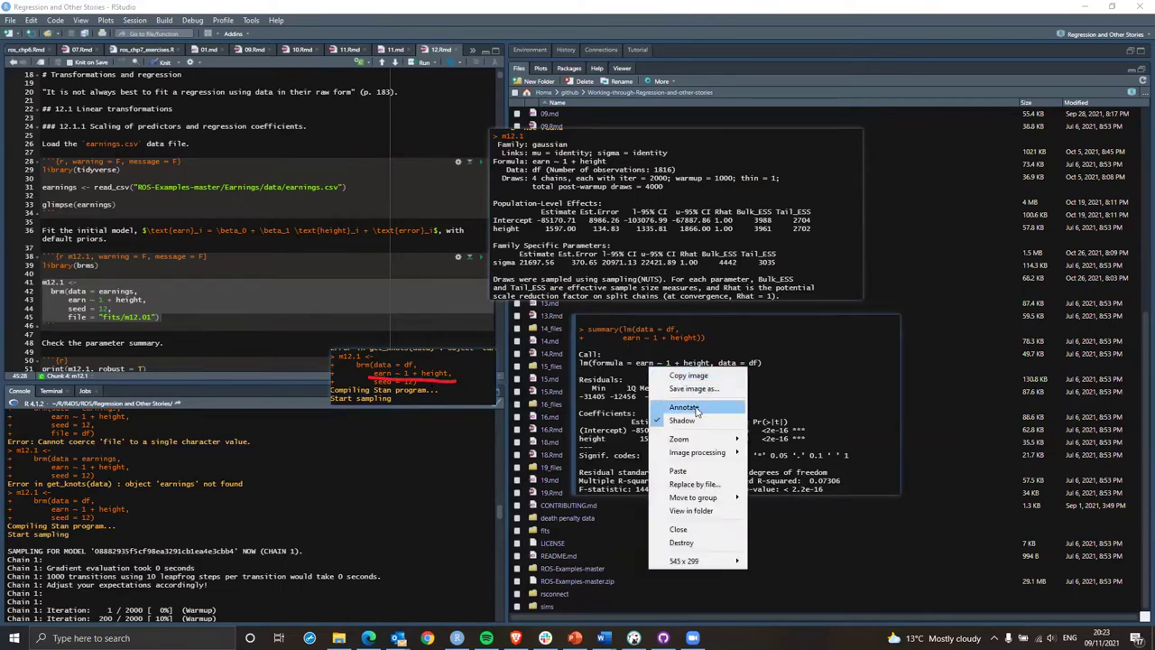
pyautogui.click(668, 399)
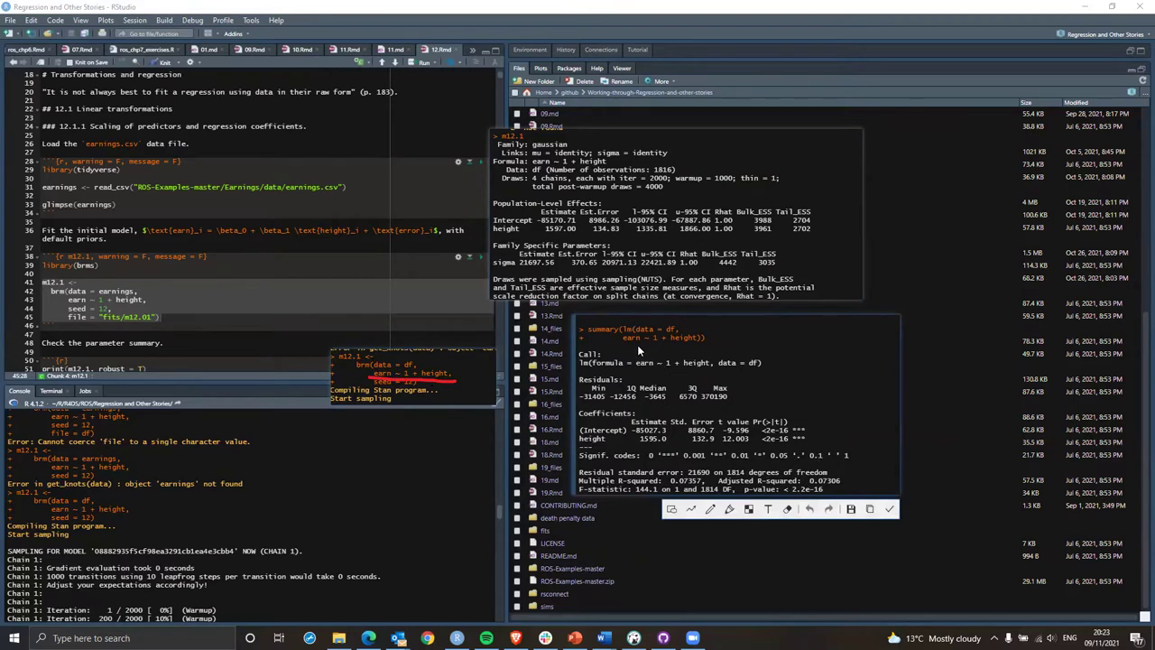
pyautogui.click(711, 510)
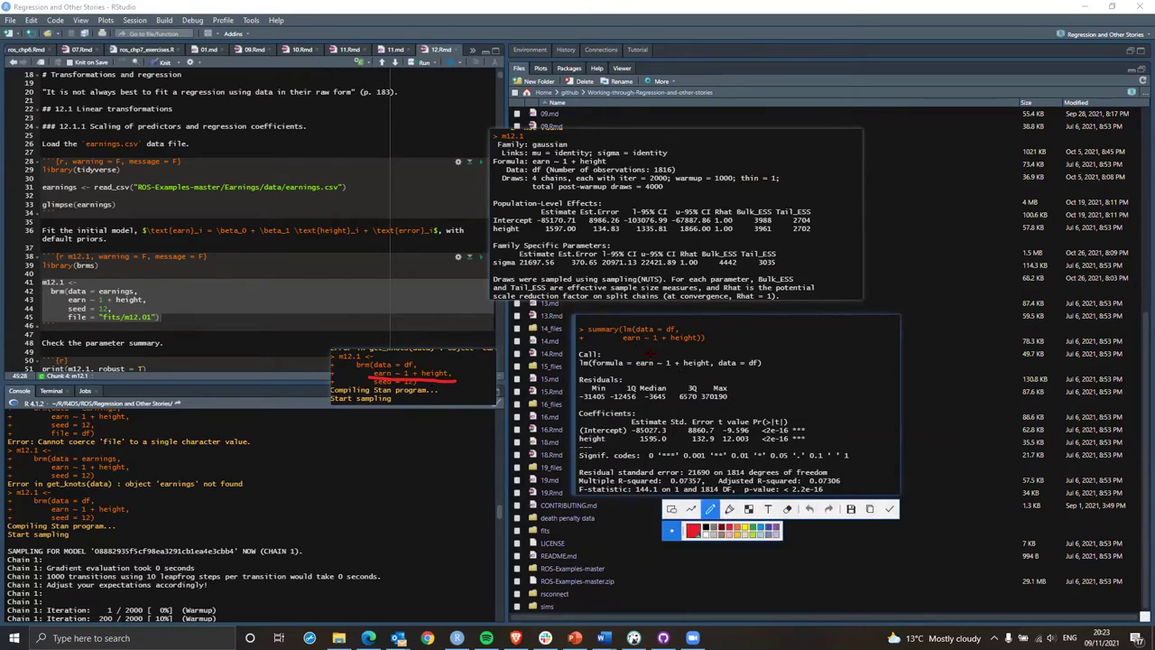
pyautogui.moveTo(621, 344); pyautogui.dragTo(699, 346)
pyautogui.click(890, 509)
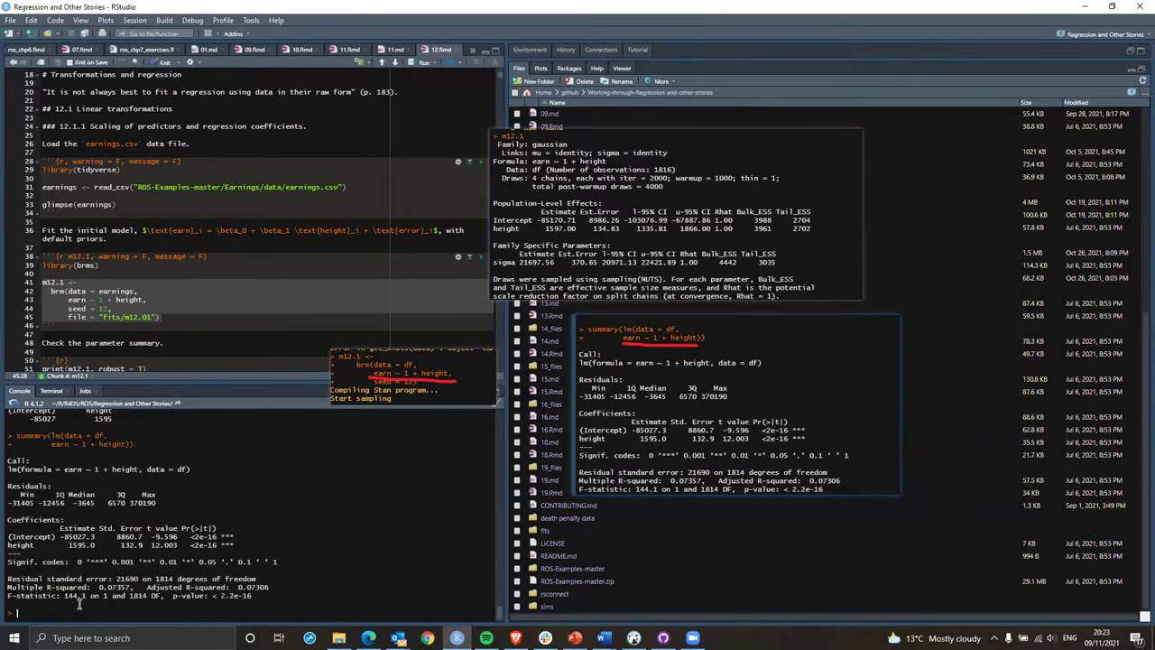
# Print the df tibble in the console and highlight the number of additional rows in its footer.
pyautogui.write('df')
pyautogui.press('Return')
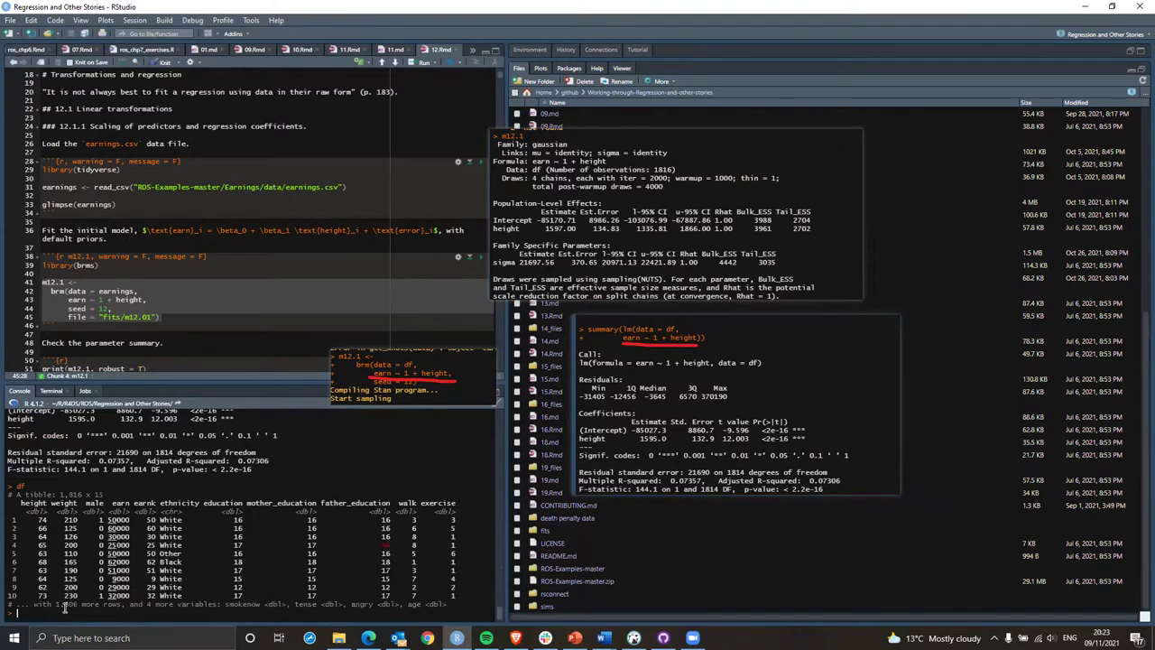
pyautogui.moveTo(56, 604); pyautogui.dragTo(79, 605)
pyautogui.click(53, 613)
pyautogui.write('df$')
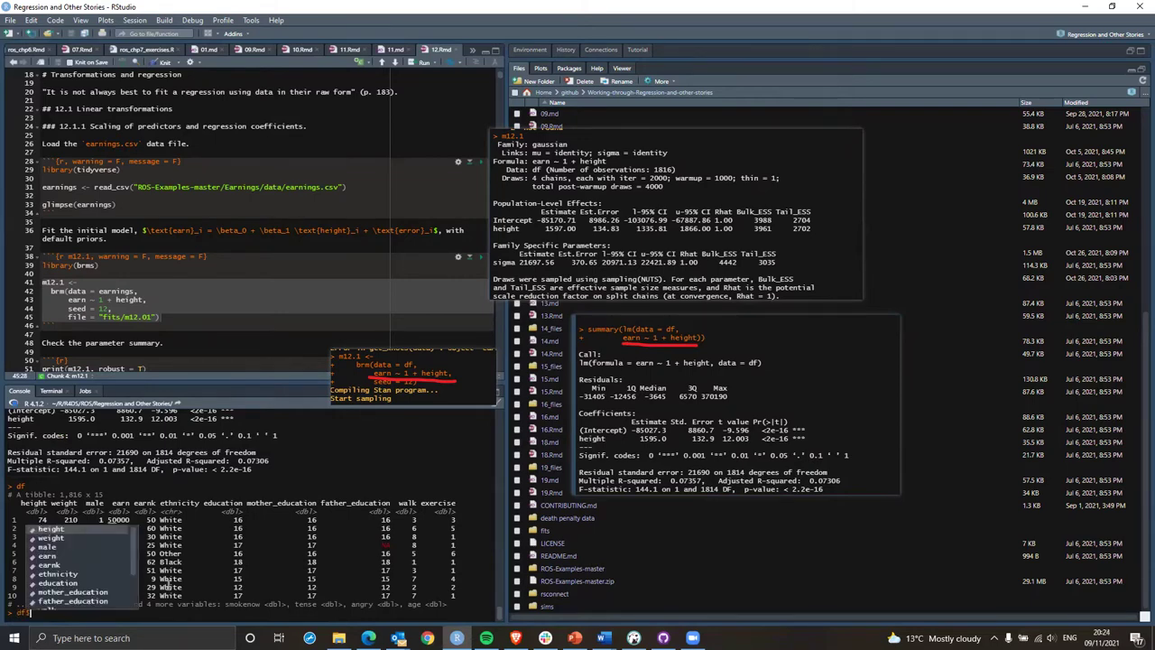
pyautogui.press('Down')
pyautogui.press('Down')
pyautogui.press('Down')
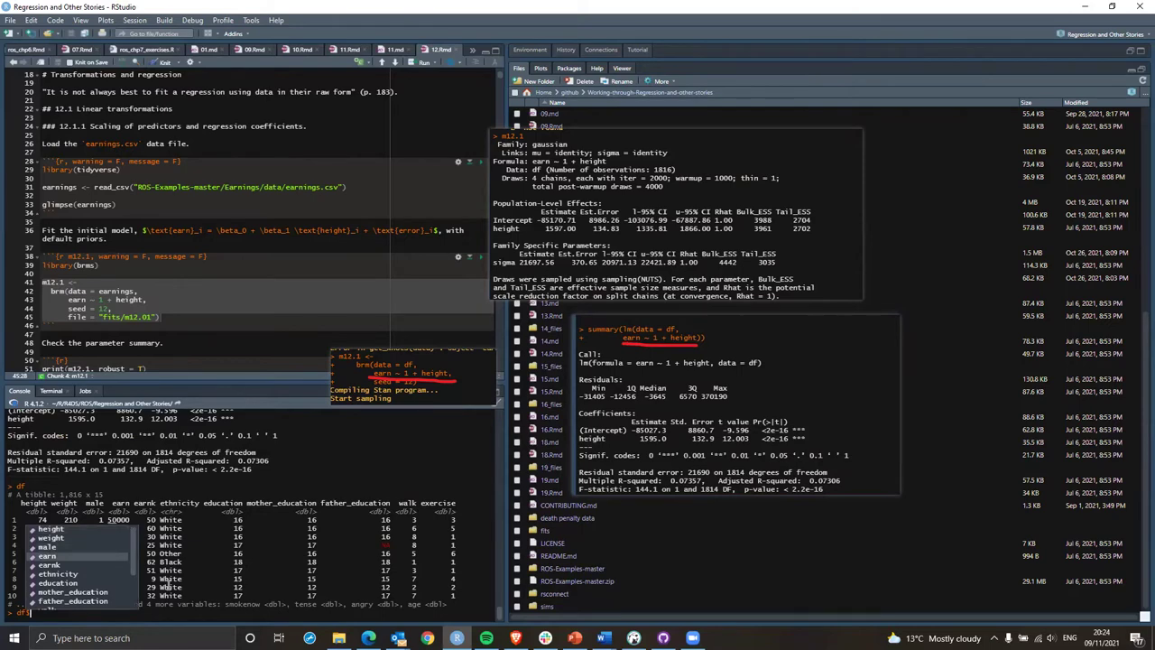
pyautogui.press('Escape')
pyautogui.press('Escape')
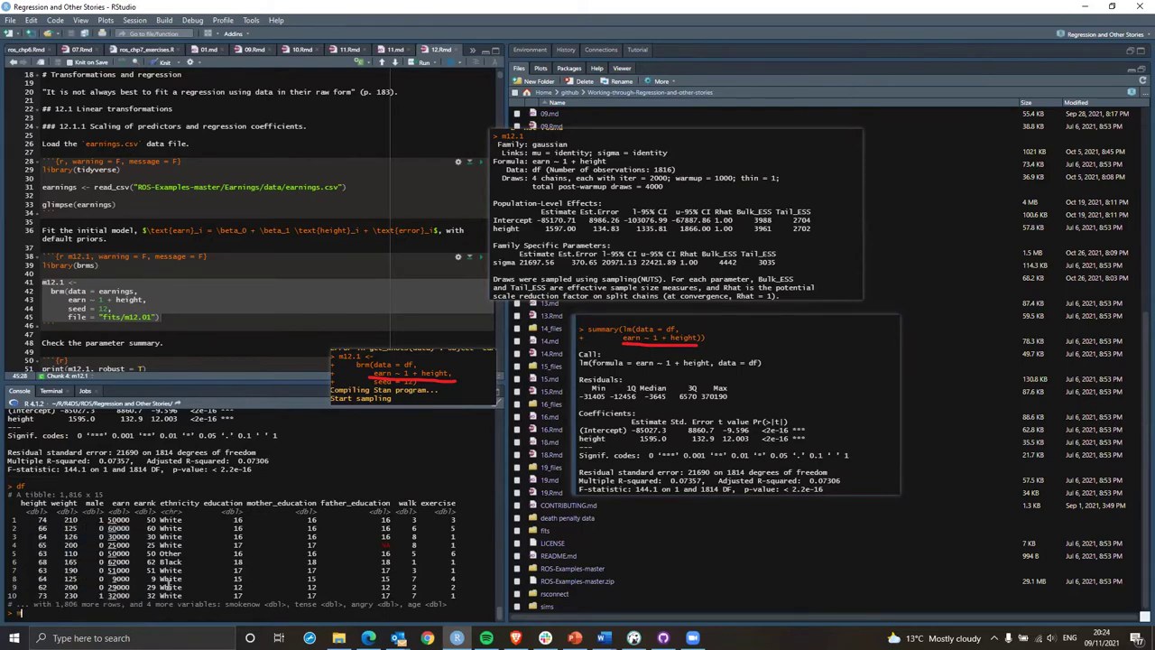
# Print the formula stored in the brms fit with m12.1$formula in the console.
pyautogui.write('m12.1$')
pyautogui.press('Return')
pyautogui.press('Return')
# Rework the recalled console command into m12.1$prior and run it to print the model's priors.
pyautogui.press('Up')
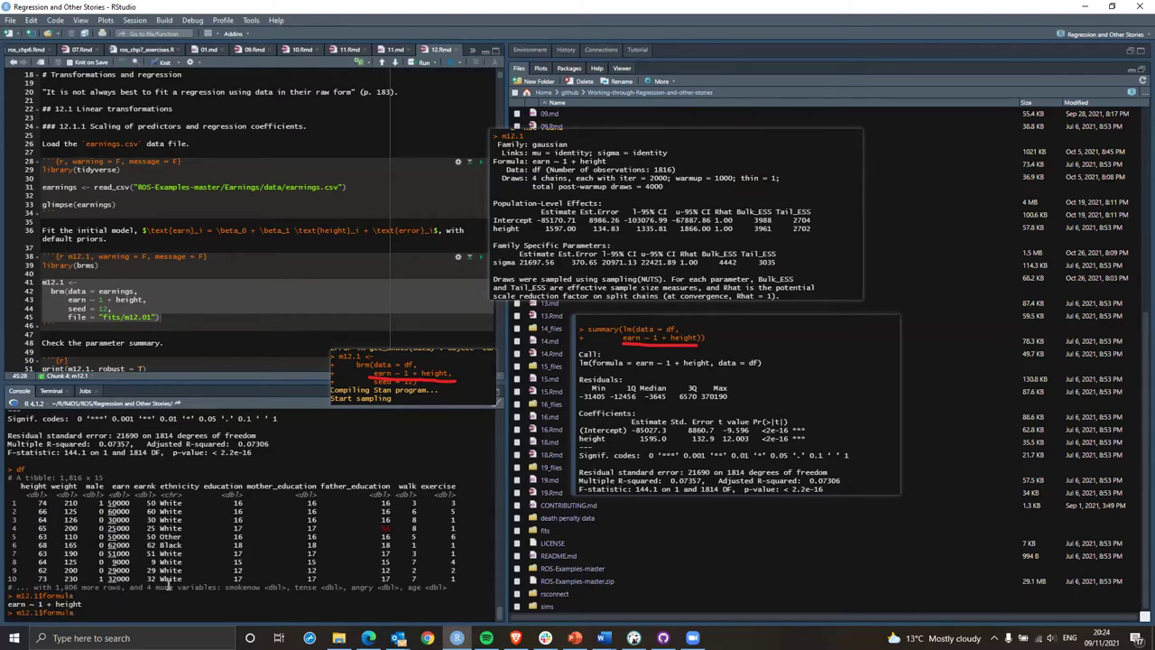
pyautogui.press('BackSpace')
pyautogui.press('BackSpace')
pyautogui.press('BackSpace')
pyautogui.press('BackSpace')
pyautogui.press('BackSpace')
pyautogui.press('BackSpace')
pyautogui.write('$')
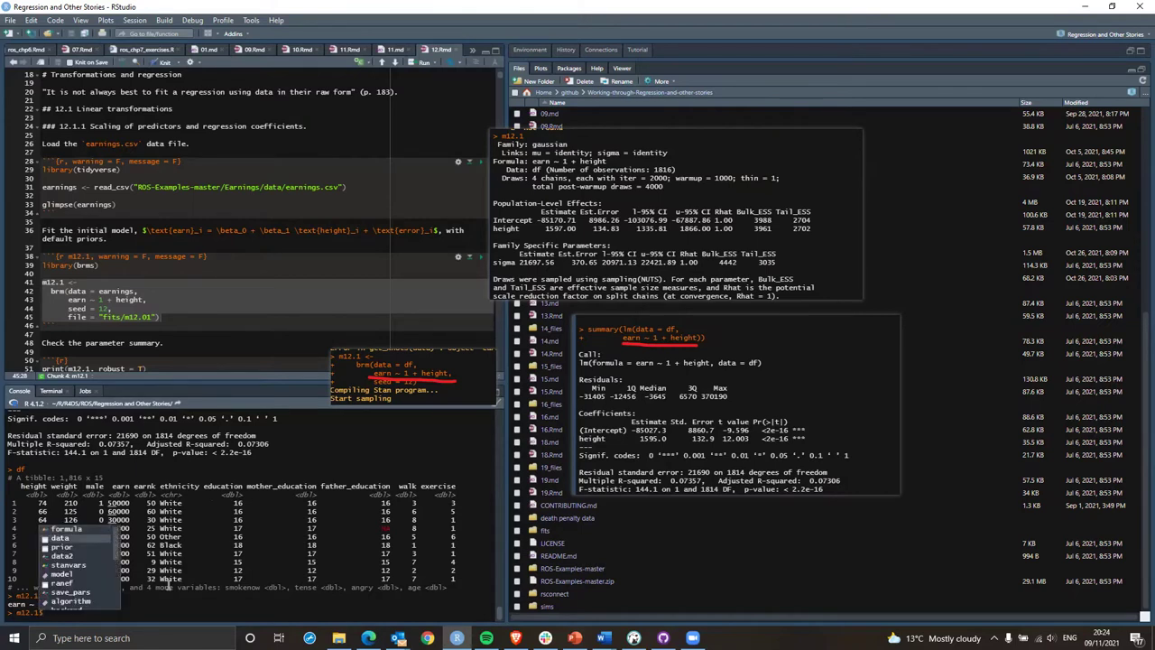
pyautogui.press('Down')
pyautogui.press('Down')
pyautogui.press('Down')
pyautogui.press('Down')
pyautogui.press('Down')
pyautogui.press('Down')
pyautogui.press('Down')
pyautogui.press('Down')
pyautogui.press('Down')
pyautogui.press('Down')
pyautogui.press('Down')
pyautogui.press('Down')
pyautogui.press('Down')
pyautogui.press('Down')
pyautogui.press('Down')
pyautogui.press('Down')
pyautogui.press('Down')
pyautogui.press('Down')
pyautogui.press('Down')
pyautogui.press('Down')
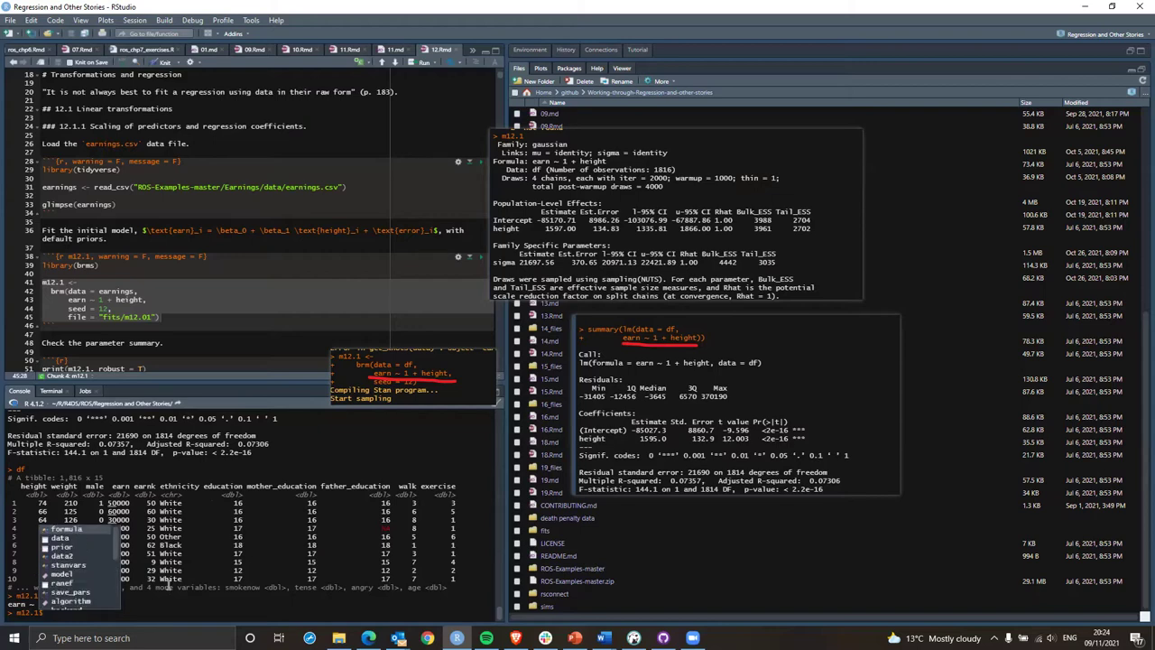
pyautogui.press('Down')
pyautogui.press('Down')
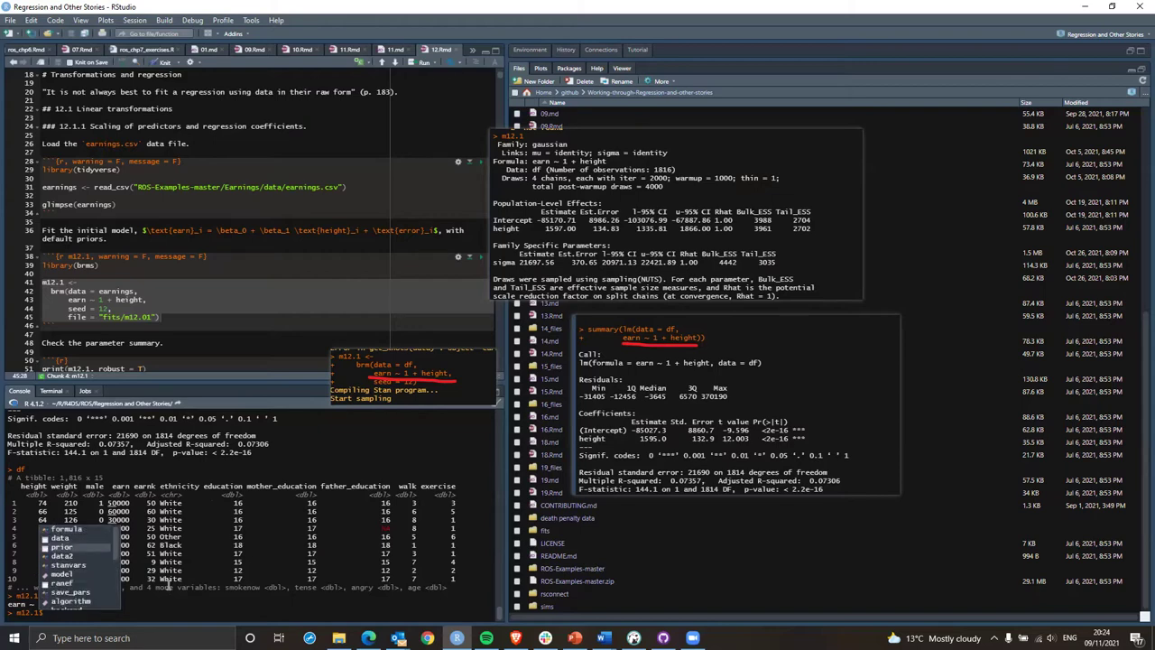
pyautogui.press('Return')
pyautogui.press('Return')
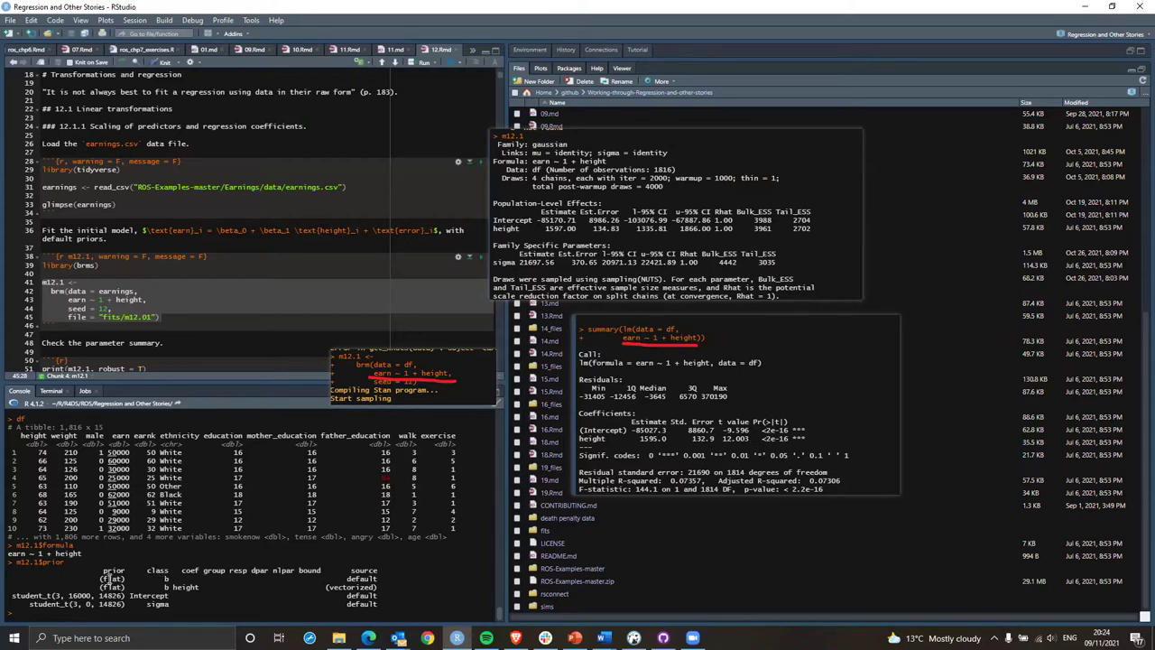
# Examine the prior table of m12.1, highlighting the flat priors and the student_t priors for Intercept and sigma.
pyautogui.moveTo(135, 578); pyautogui.dragTo(100, 580)
pyautogui.click(107, 582)
pyautogui.moveTo(99, 586); pyautogui.dragTo(124, 587)
pyautogui.moveTo(52, 596); pyautogui.dragTo(127, 597)
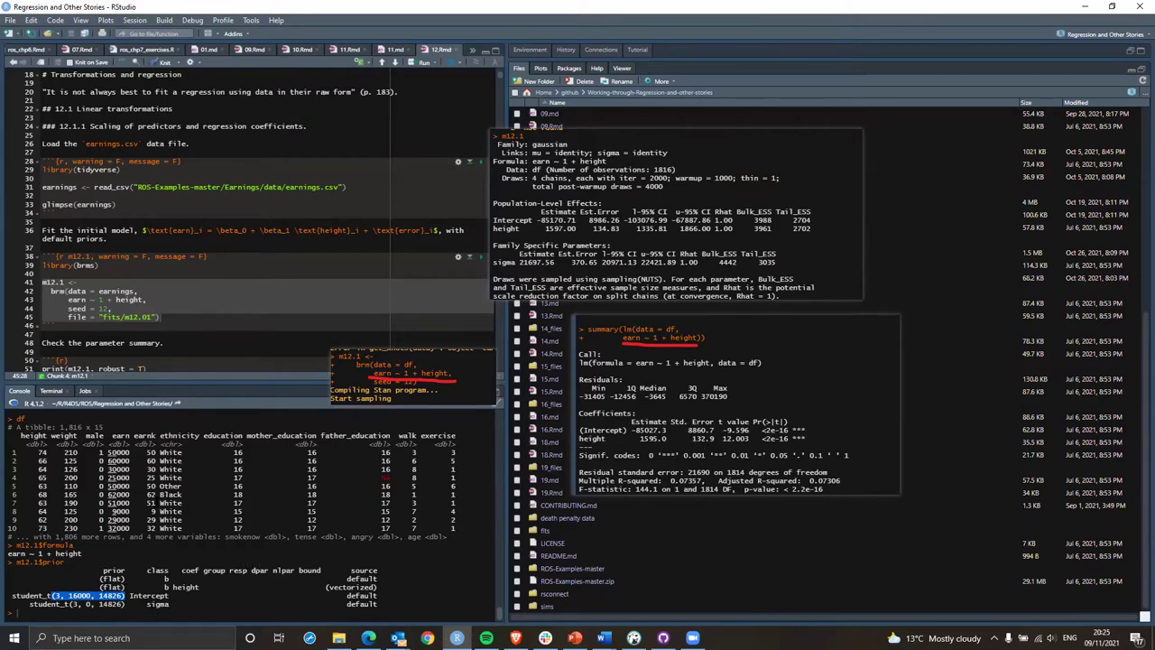
pyautogui.moveTo(101, 579); pyautogui.dragTo(128, 579)
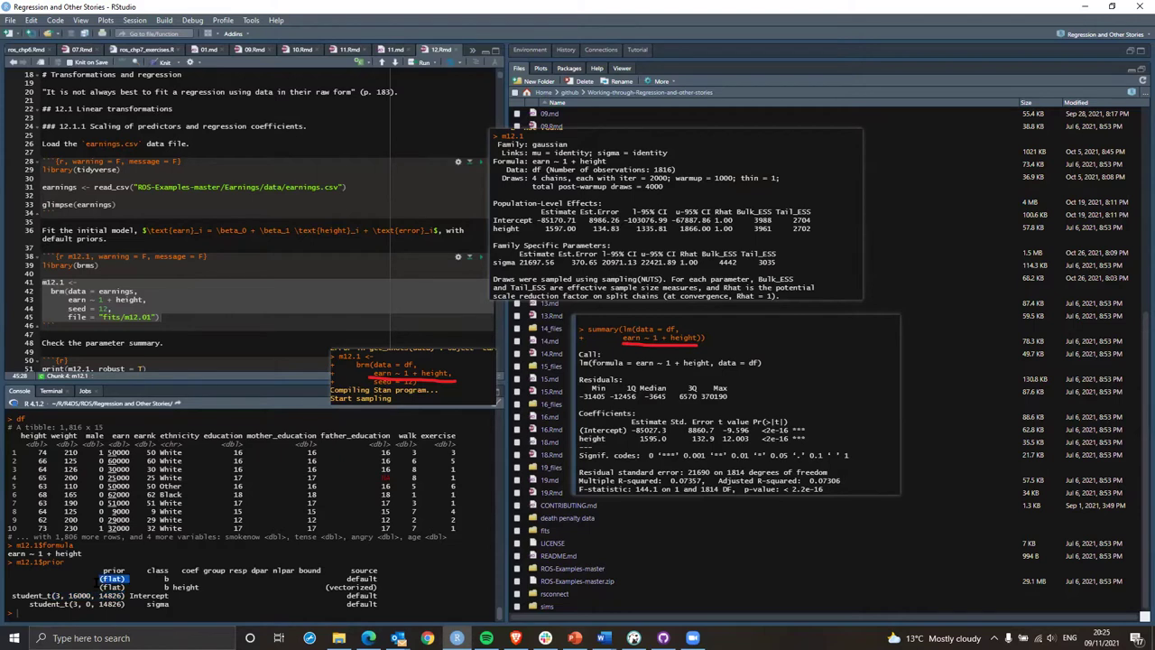
pyautogui.click(115, 587)
pyautogui.moveTo(98, 587); pyautogui.dragTo(125, 586)
pyautogui.moveTo(100, 579); pyautogui.dragTo(125, 579)
pyautogui.moveTo(51, 595); pyautogui.dragTo(174, 605)
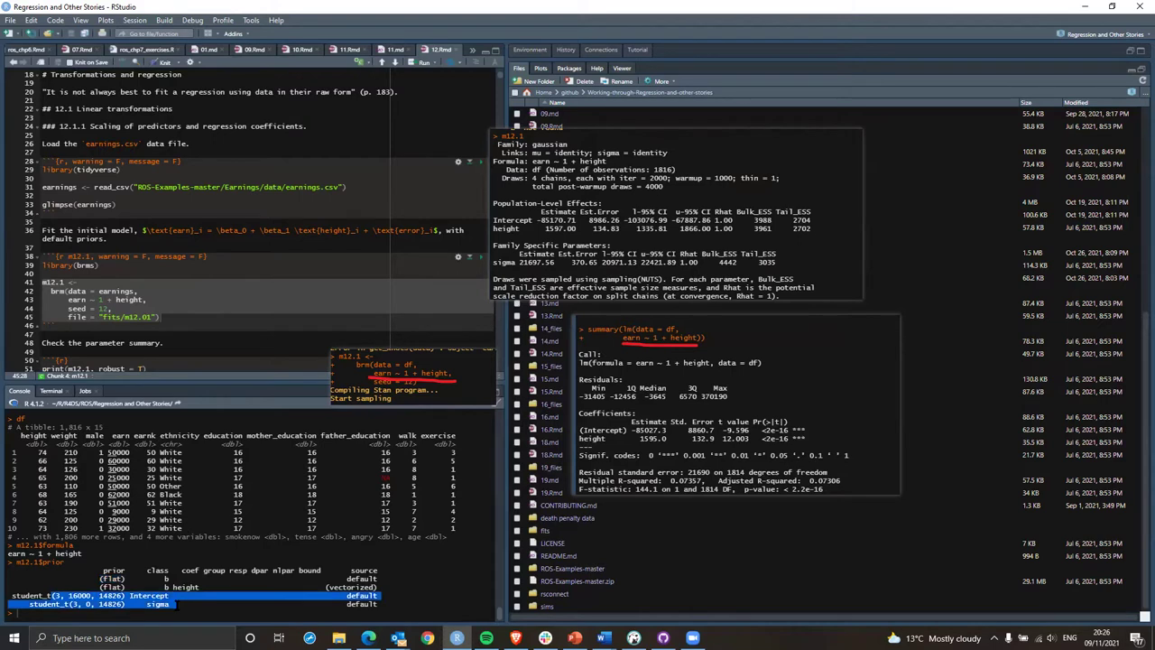
pyautogui.click(177, 605)
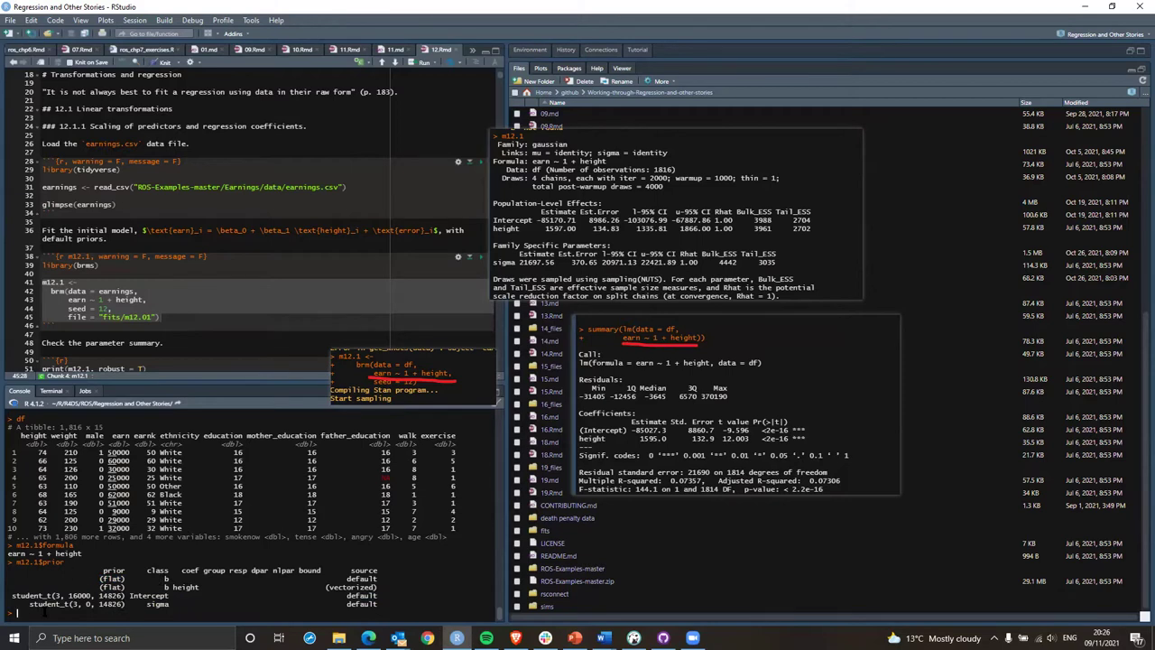
# Look through the component suggestions for m12.1 in the console, from formula to data.name, and discard the unfinished command.
pyautogui.write('m12.1$')
pyautogui.press('Down')
pyautogui.press('Down')
pyautogui.press('Down')
pyautogui.press('Down')
pyautogui.press('Down')
pyautogui.press('Down')
pyautogui.press('Down')
pyautogui.press('Down')
pyautogui.press('Down')
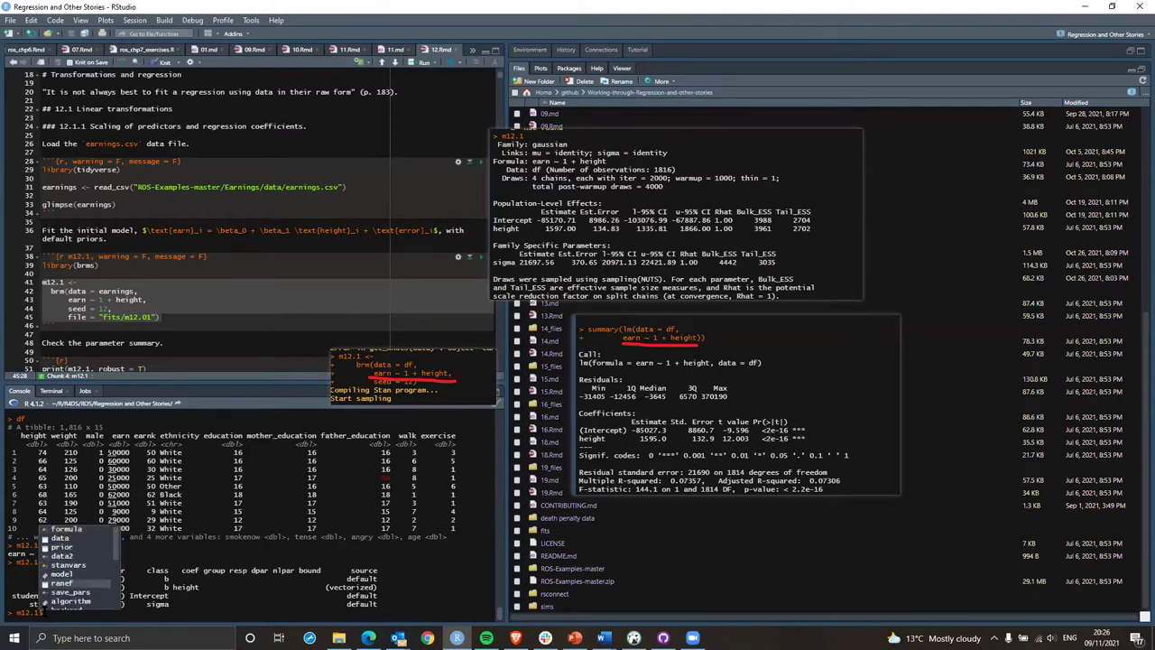
pyautogui.press('Up')
pyautogui.press('Up')
pyautogui.press('Up')
pyautogui.press('Up')
pyautogui.press('Up')
pyautogui.press('Up')
pyautogui.press('Up')
pyautogui.press('Down')
pyautogui.press('Down')
pyautogui.press('Down')
pyautogui.press('Down')
pyautogui.press('Down')
pyautogui.press('Down')
pyautogui.press('Down')
pyautogui.press('Down')
pyautogui.press('Down')
pyautogui.press('Down')
pyautogui.press('Down')
pyautogui.press('Down')
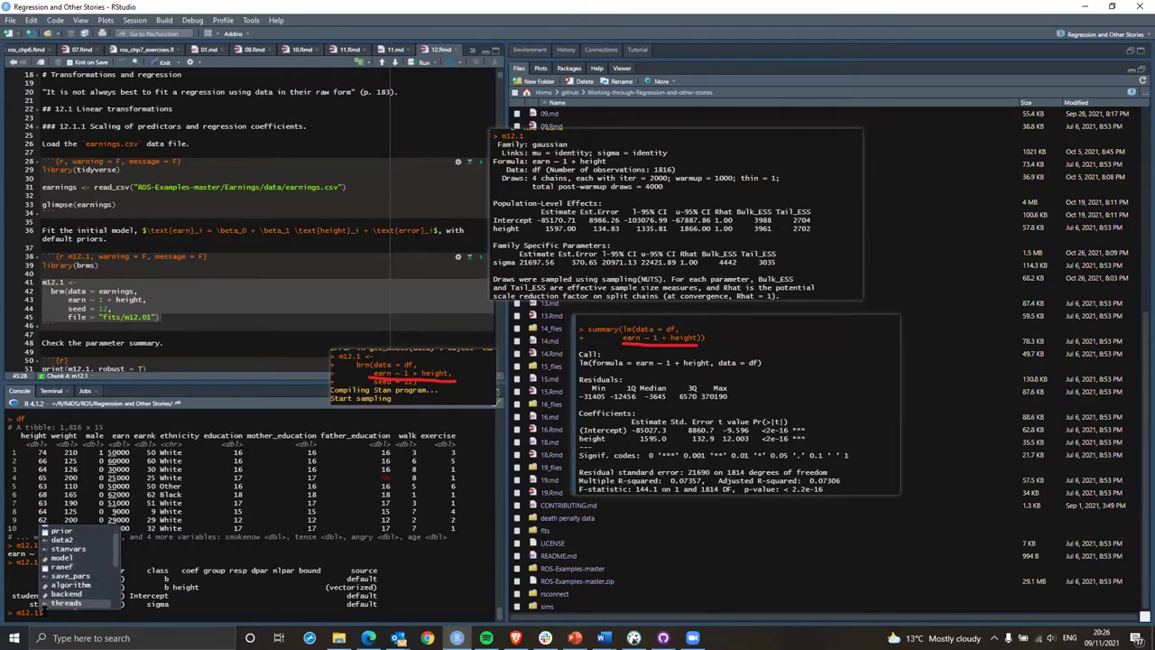
pyautogui.press('Down')
pyautogui.press('Down')
pyautogui.press('Down')
pyautogui.press('Down')
pyautogui.press('Down')
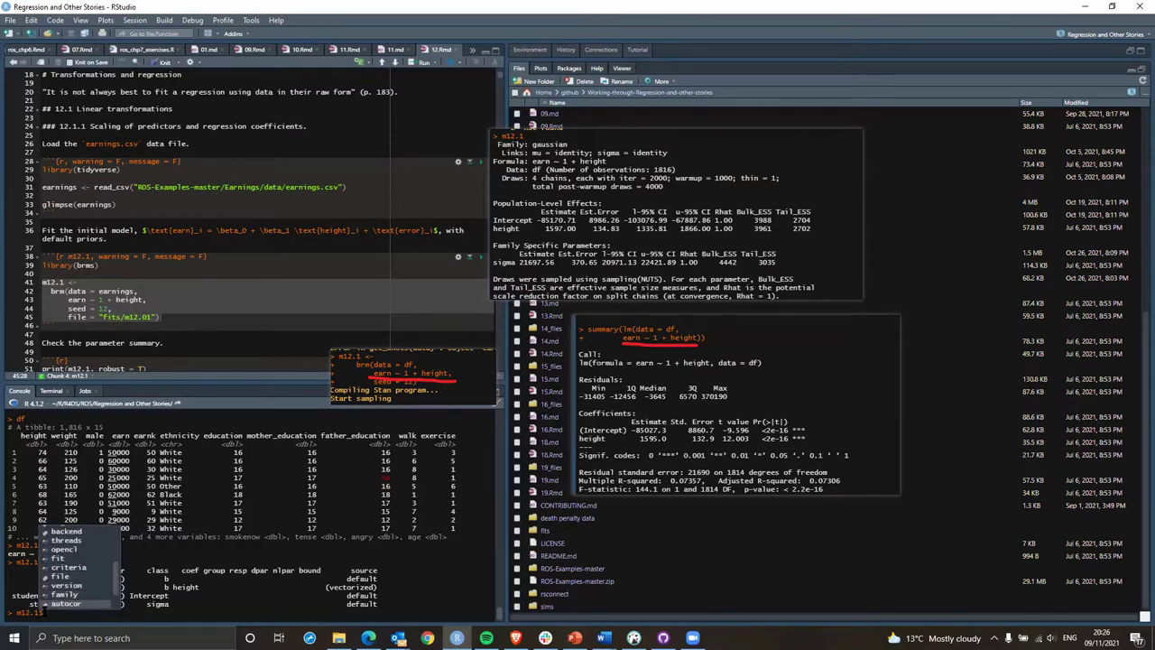
pyautogui.press('Down')
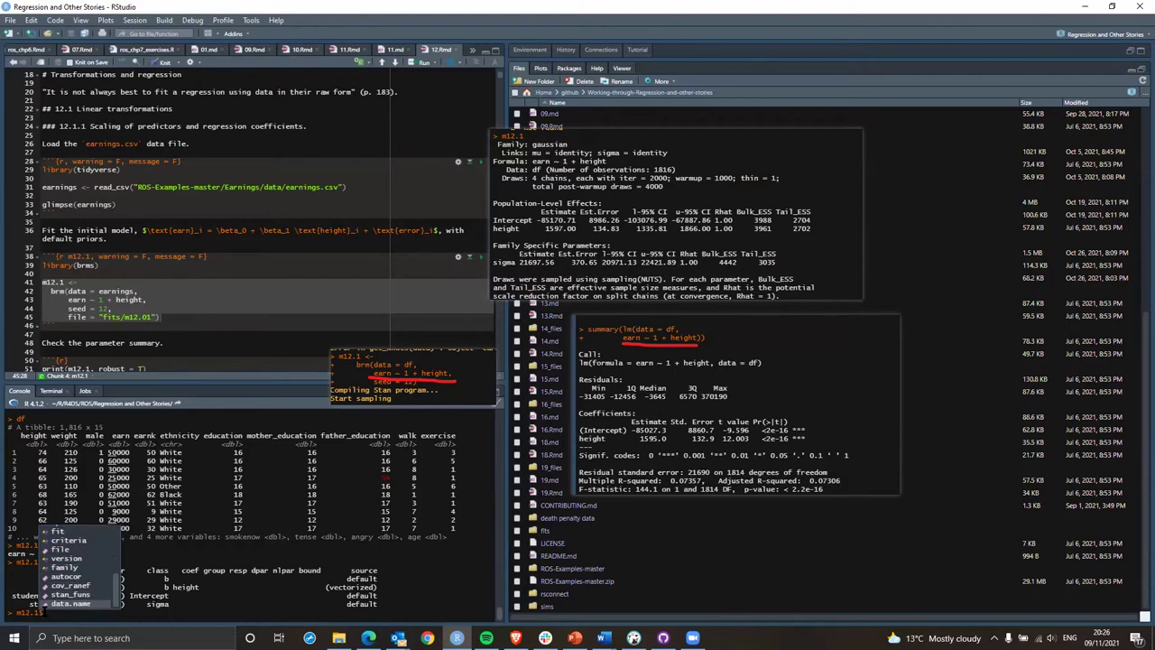
pyautogui.press('Down')
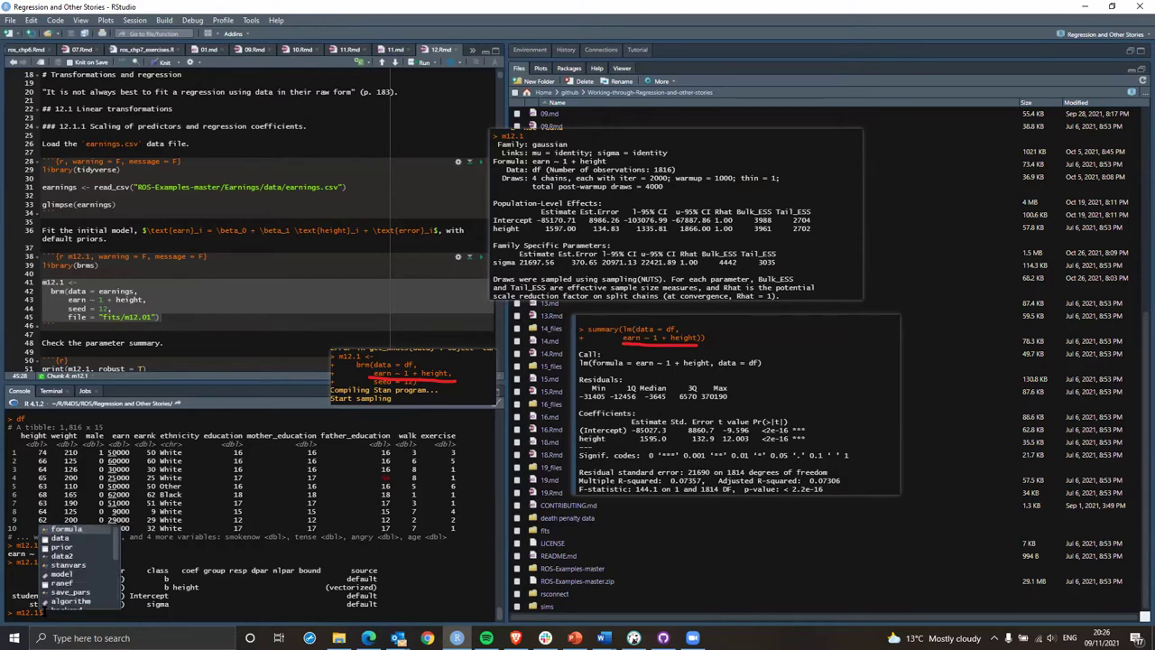
pyautogui.press('BackSpace')
pyautogui.press('Escape')
# Browse the brms functions starting with "post", choose posterior_table and run posterior_table(m12.1) in the console.
pyautogui.write('post')
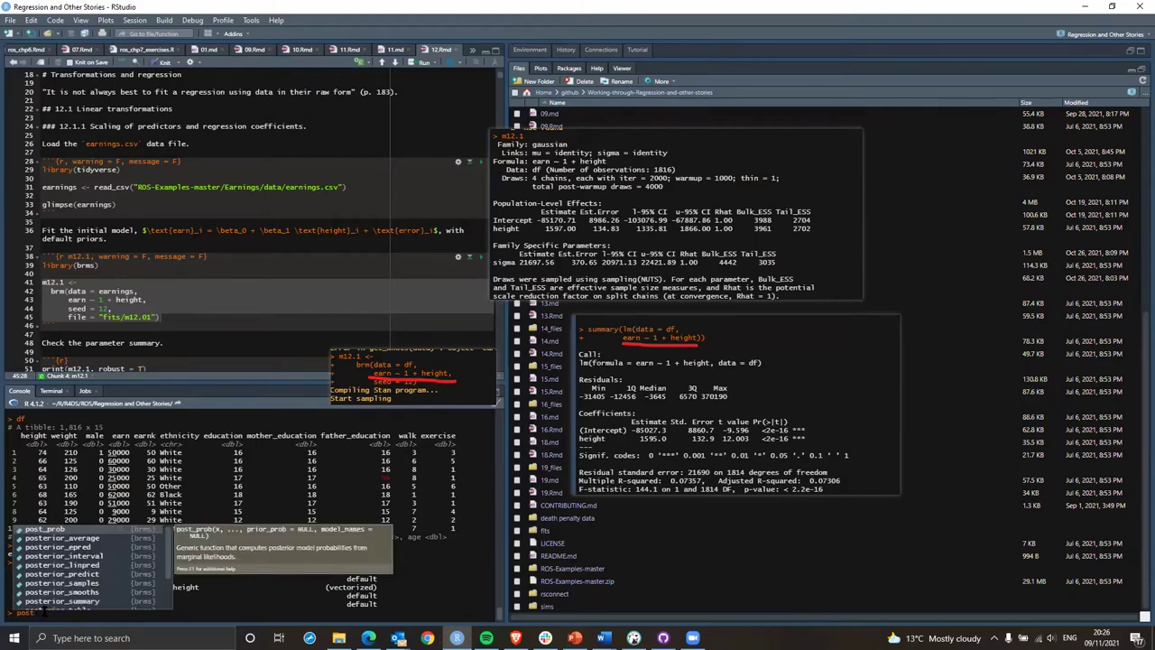
pyautogui.press('Down')
pyautogui.press('Down')
pyautogui.press('Down')
pyautogui.press('Down')
pyautogui.press('Down')
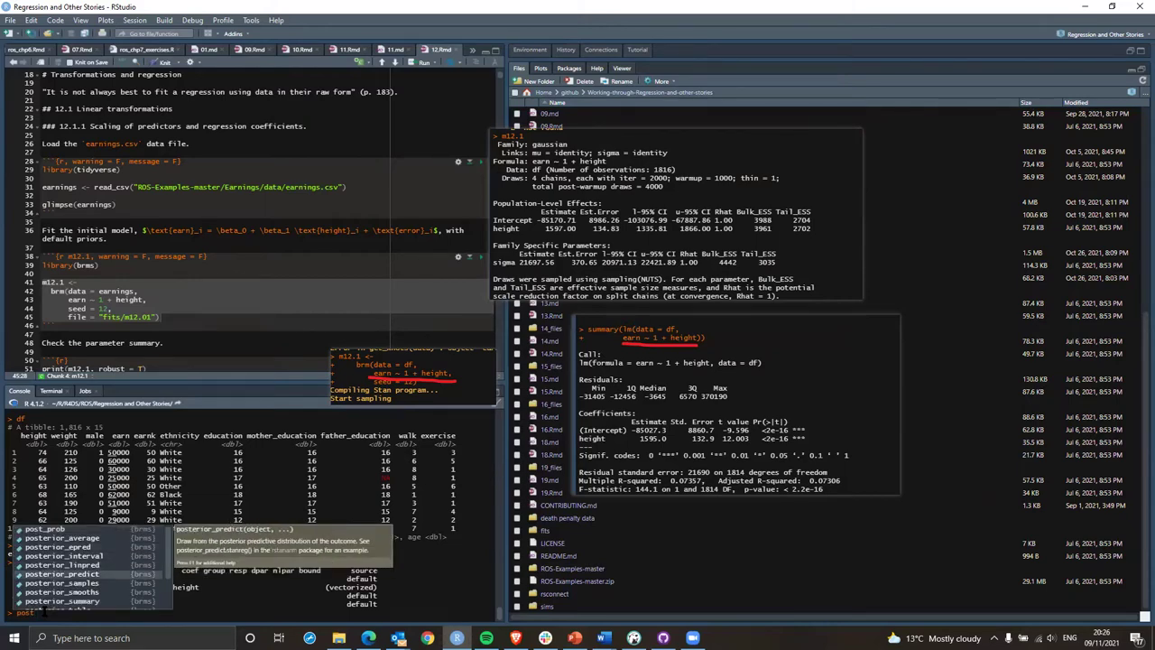
pyautogui.press('Down')
pyautogui.press('Down')
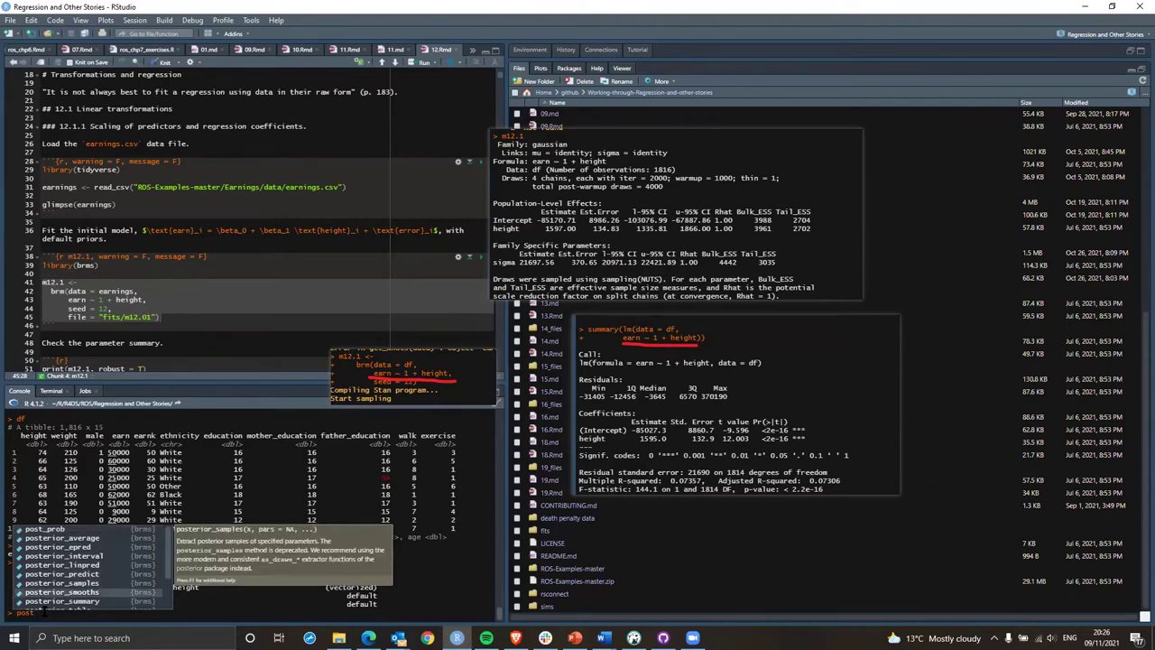
pyautogui.press('Up')
pyautogui.press('Up')
pyautogui.press('Up')
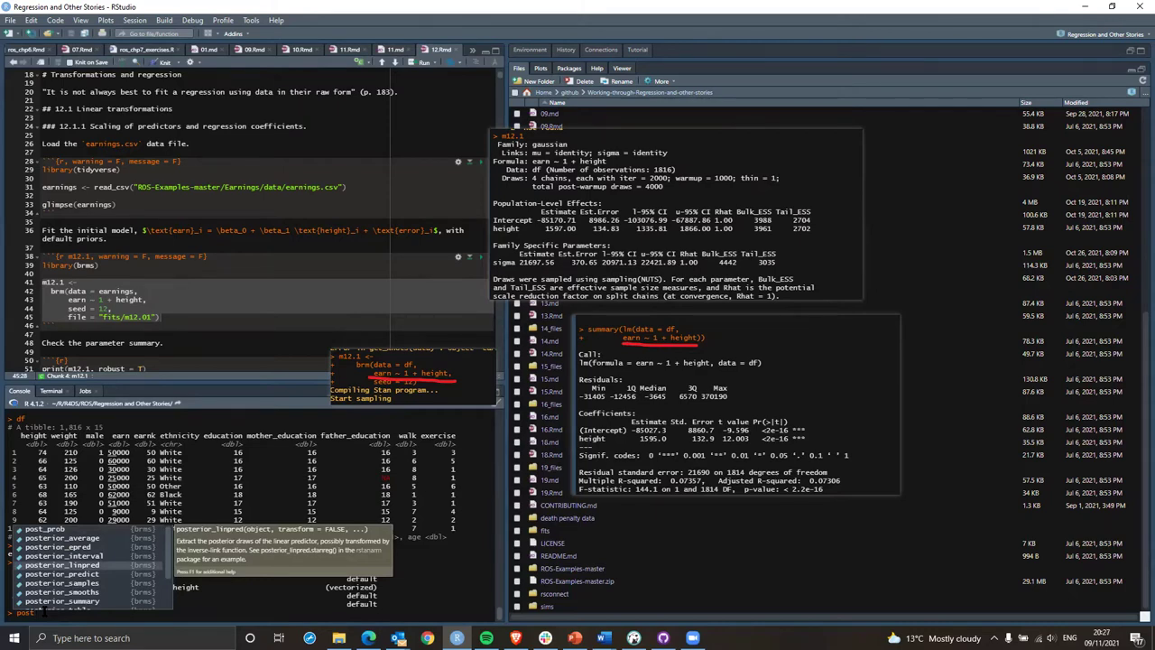
pyautogui.press('Down')
pyautogui.press('Down')
pyautogui.press('Down')
pyautogui.press('Down')
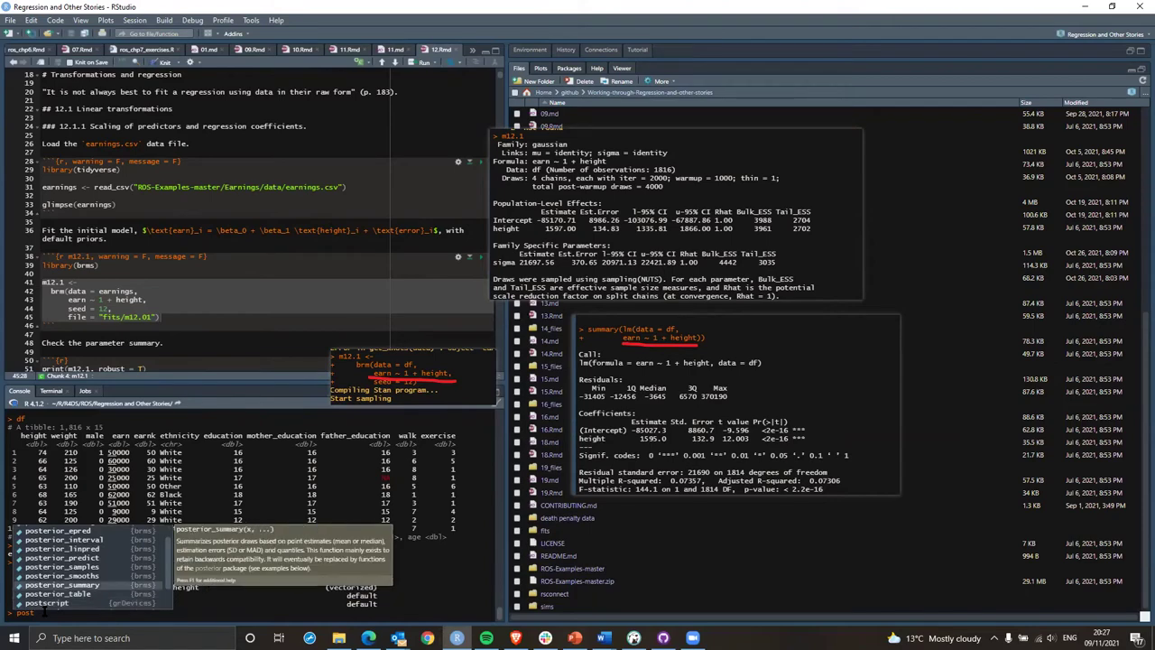
pyautogui.press('Down')
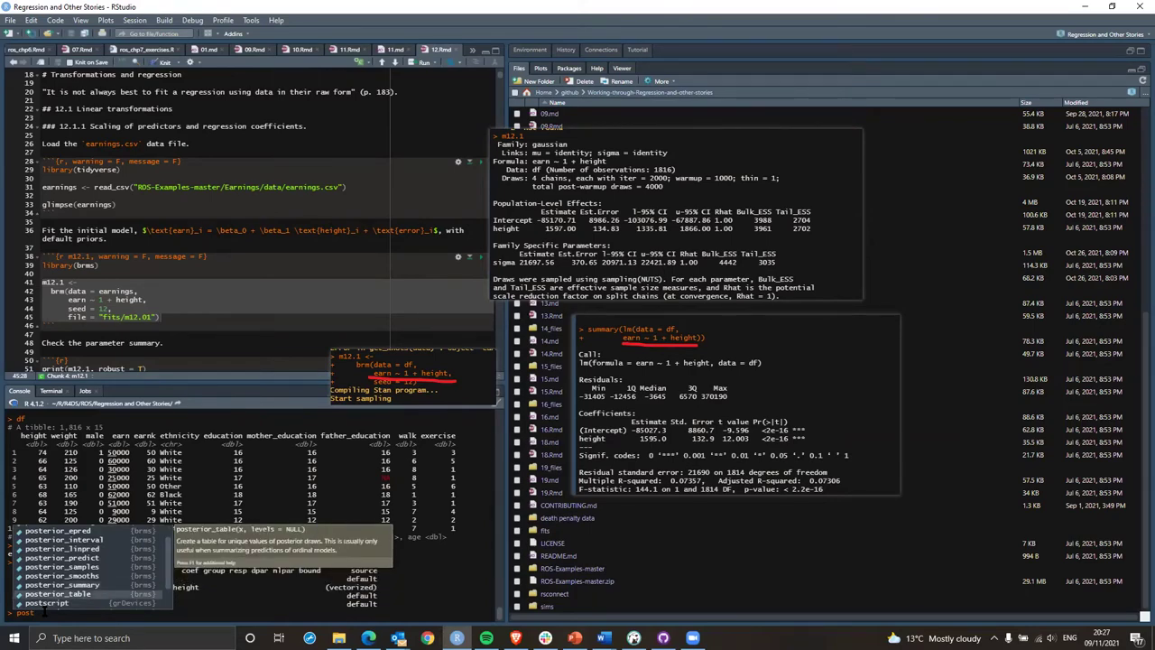
pyautogui.press('Return')
pyautogui.write('m12.1')
pyautogui.press('Return')
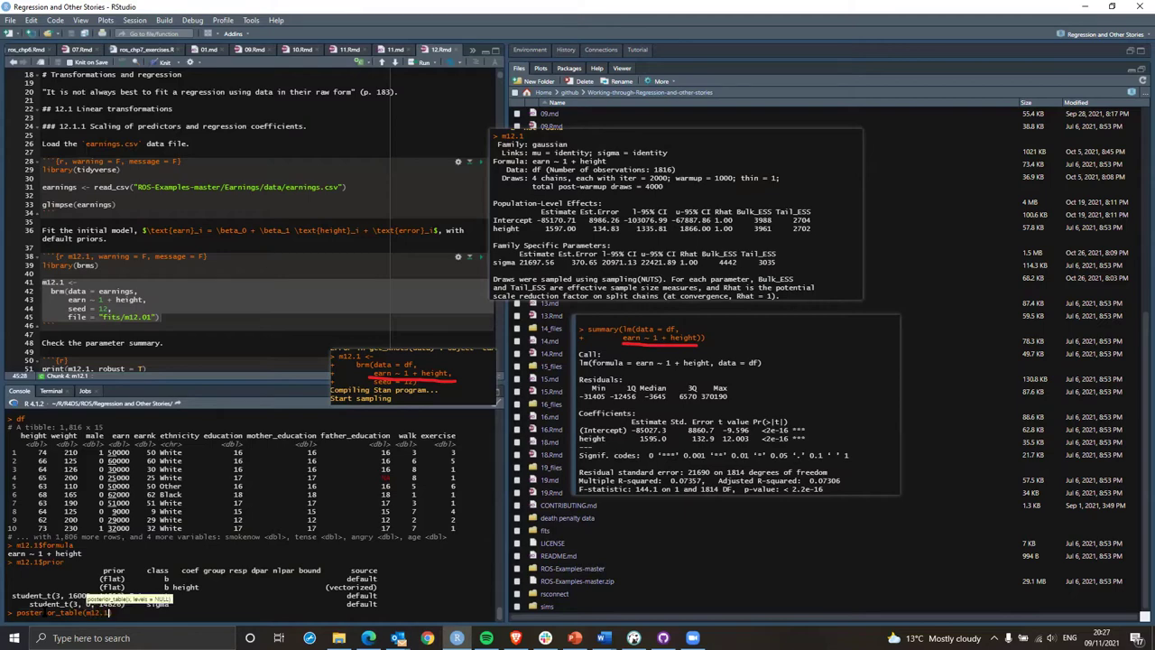
pyautogui.press('Return')
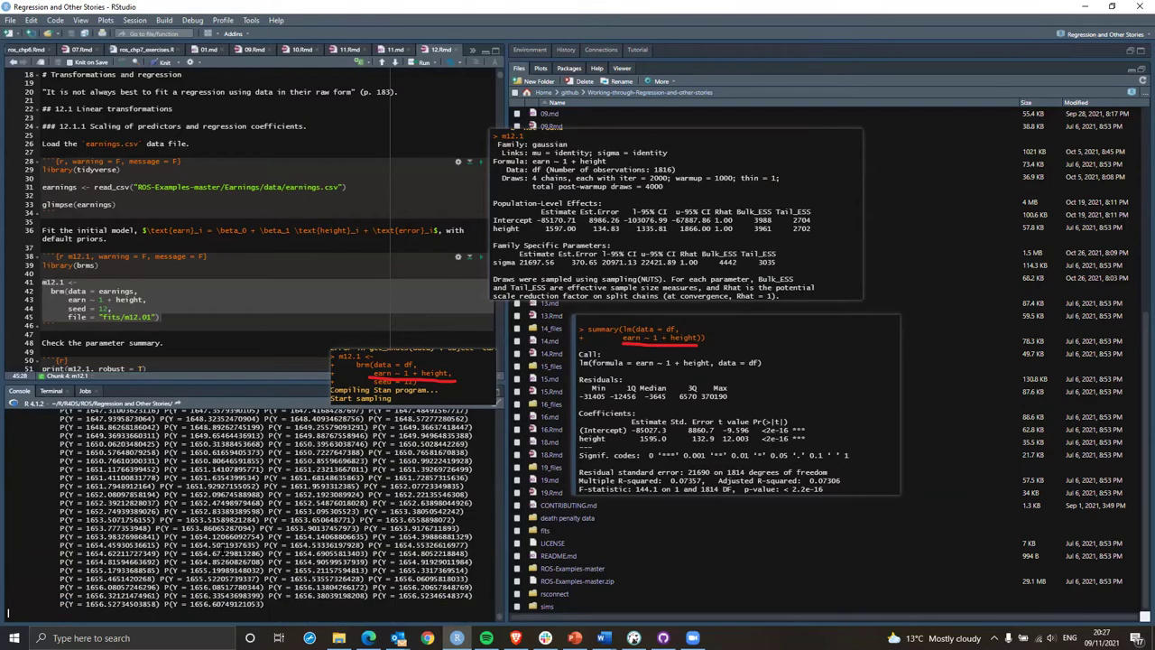
# Examine the long posterior_table(m12.1) output in the console, checking its P(Y = ...) column labels.
pyautogui.scroll(15, 287, 522)
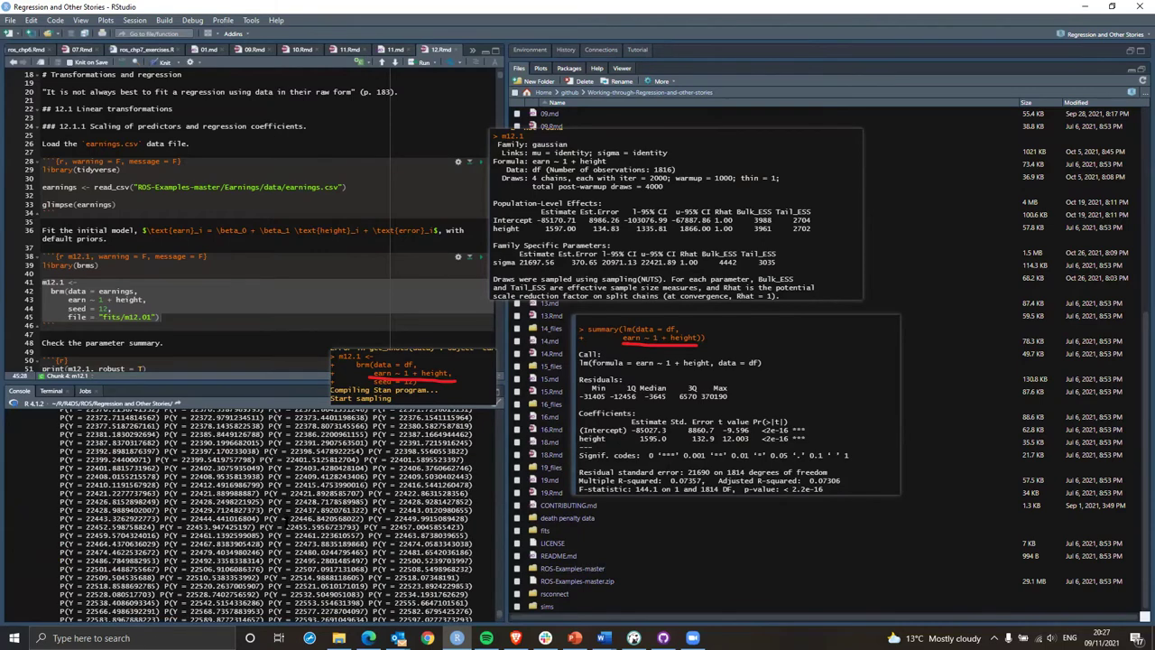
pyautogui.scroll(5, 288, 522)
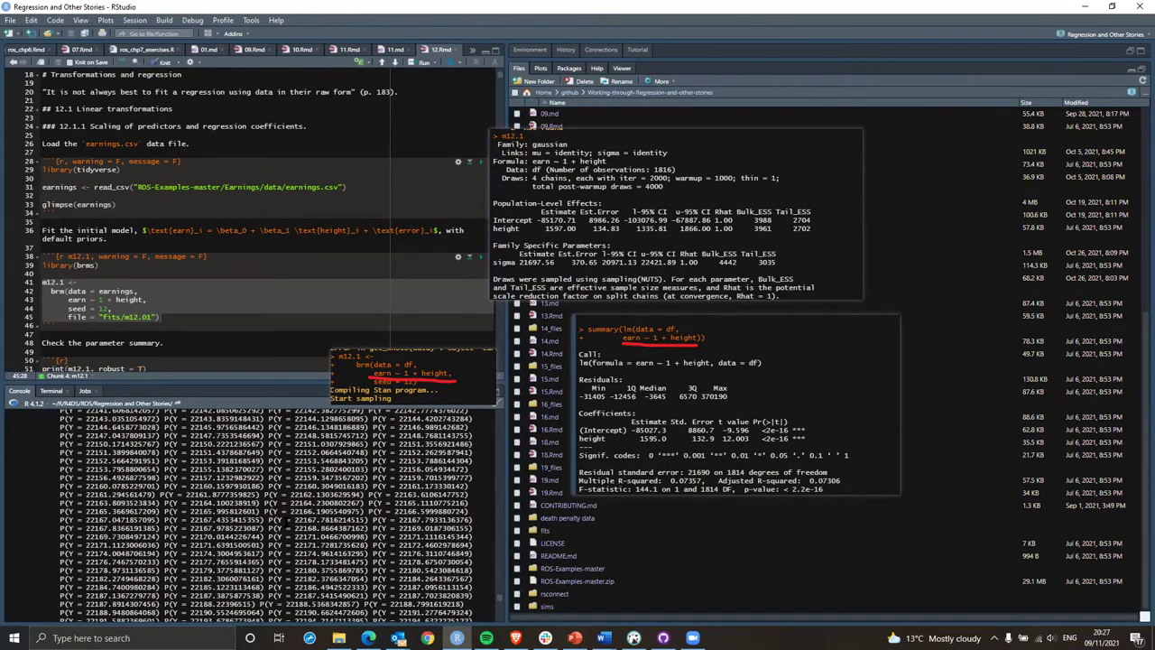
pyautogui.scroll(10, 287, 521)
pyautogui.scroll(4, 287, 522)
pyautogui.scroll(3, 287, 522)
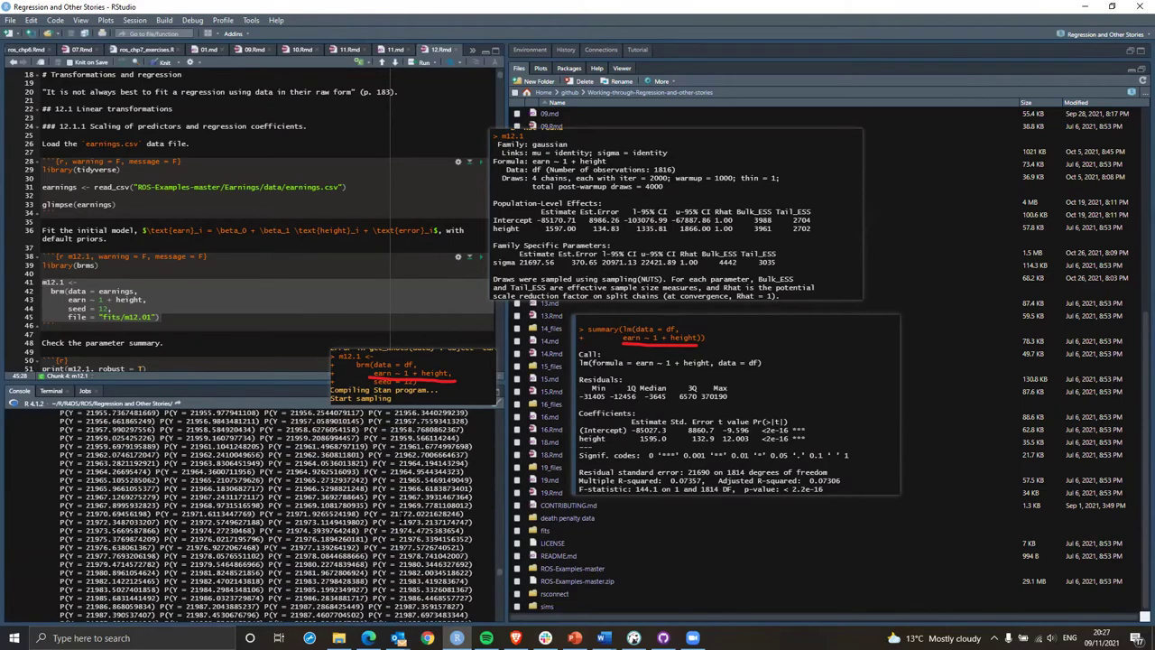
pyautogui.scroll(3, 498, 541)
pyautogui.scroll(20, 497, 521)
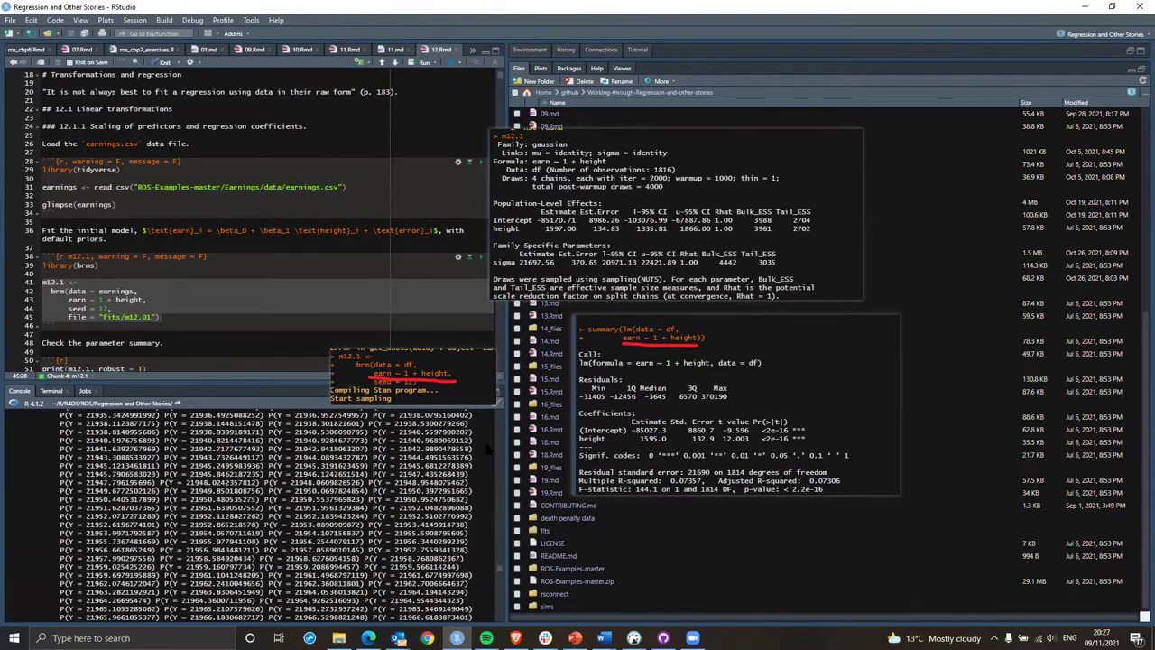
pyautogui.scroll(-20, 211, 614)
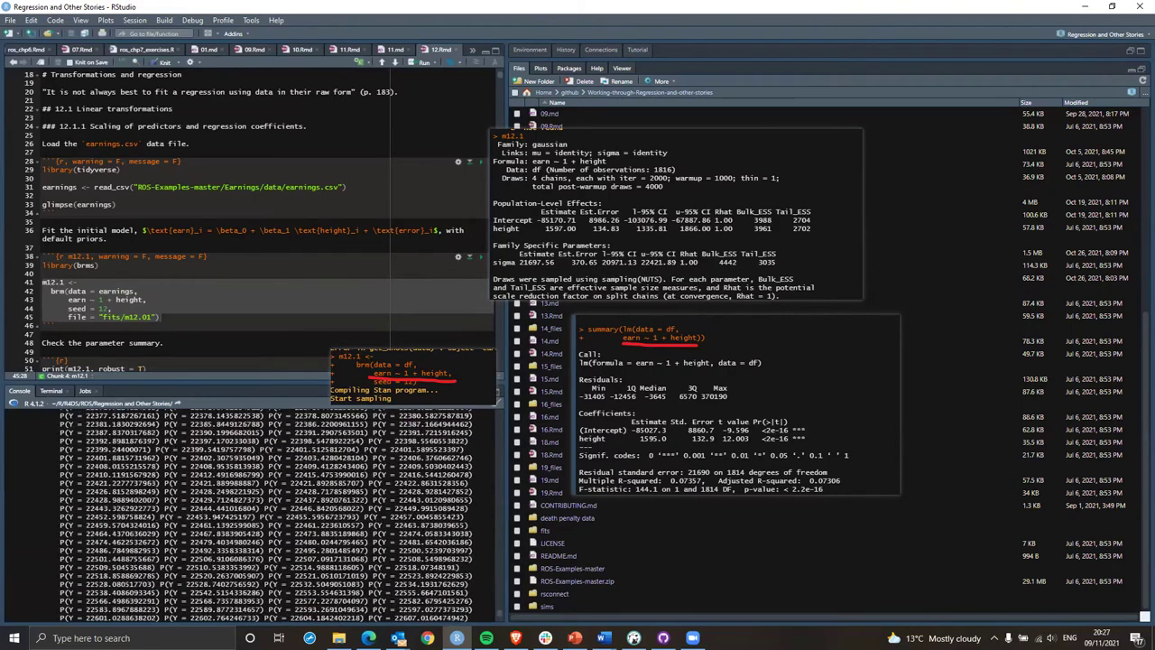
# Trim the recalled posterior_table(m12.1) command to posterior and browse the suggested brms functions from posterior_average to the posterior_samples description.
pyautogui.write('posterior_table(m12.1)')
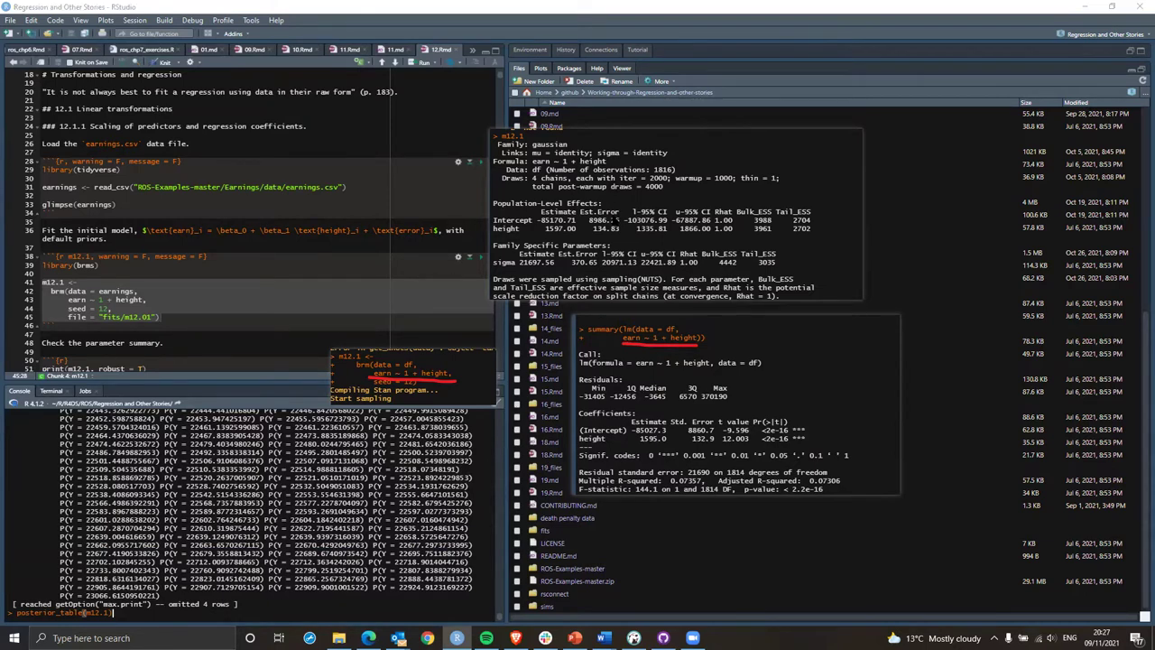
pyautogui.moveTo(617, 221); pyautogui.dragTo(590, 445)
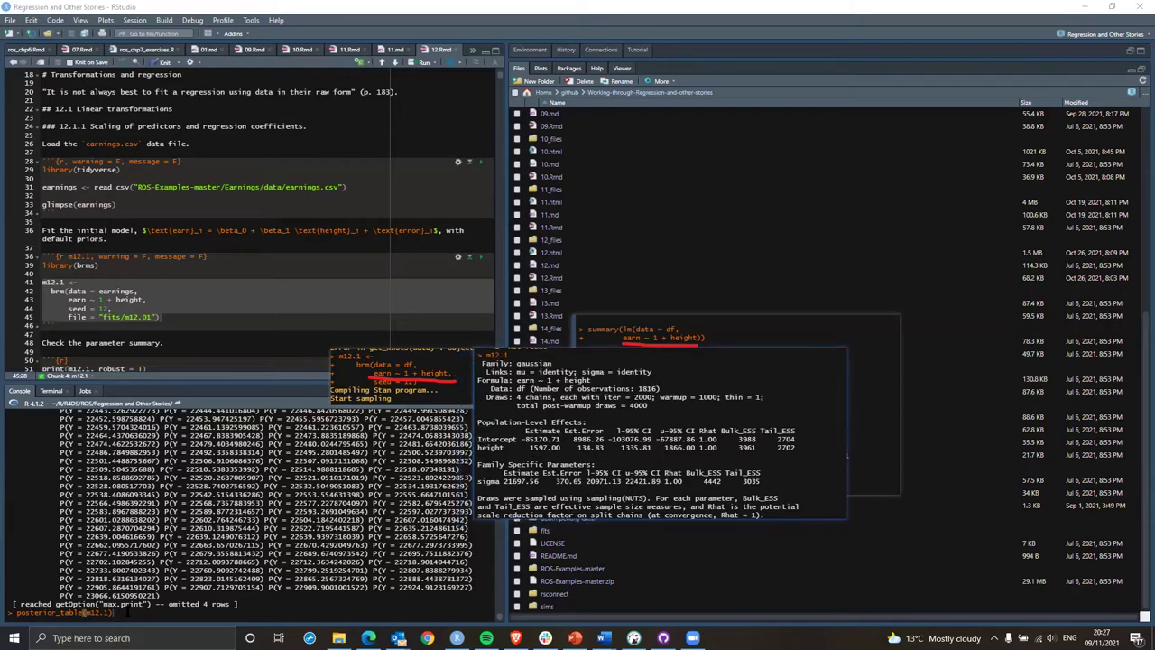
pyautogui.click(86, 612)
pyautogui.moveTo(116, 612); pyautogui.dragTo(54, 612)
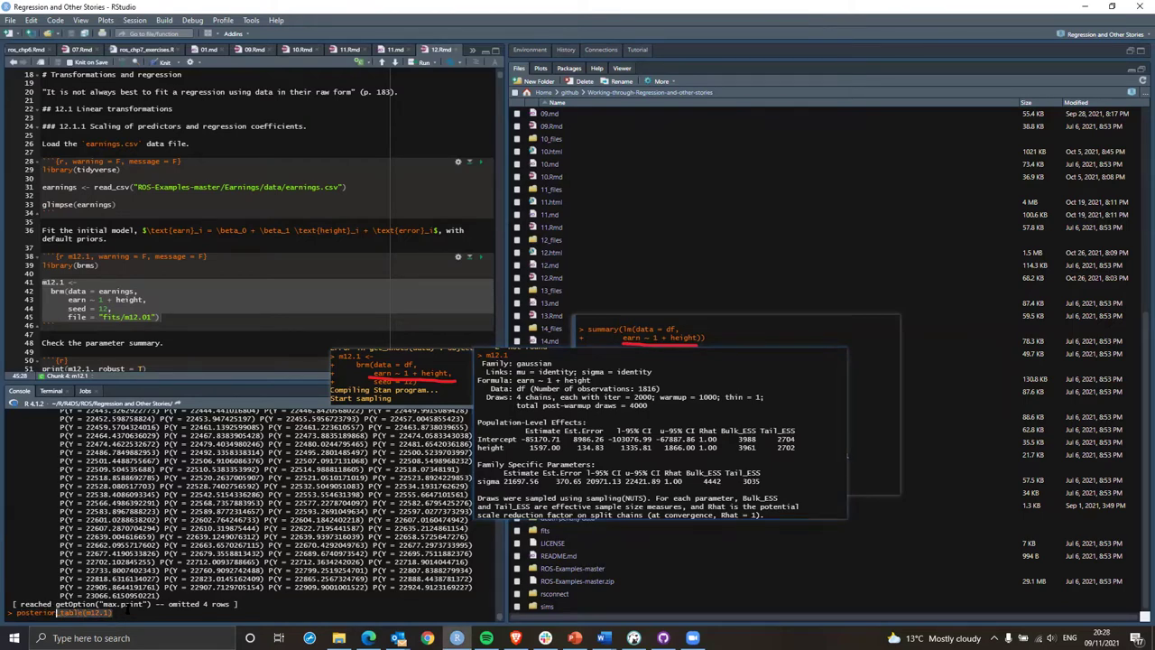
pyautogui.press('BackSpace')
pyautogui.press('BackSpace')
pyautogui.press('BackSpace')
pyautogui.press('BackSpace')
pyautogui.write('ior')
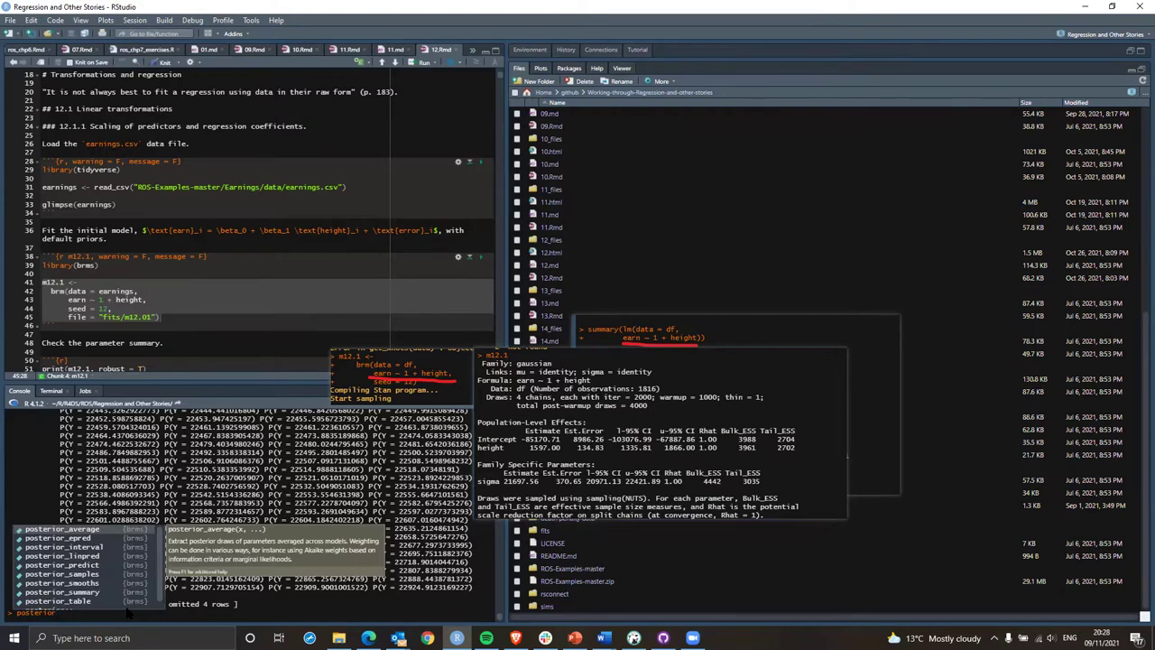
pyautogui.press('Down')
pyautogui.press('Down')
pyautogui.press('Down')
pyautogui.press('Down')
pyautogui.press('Down')
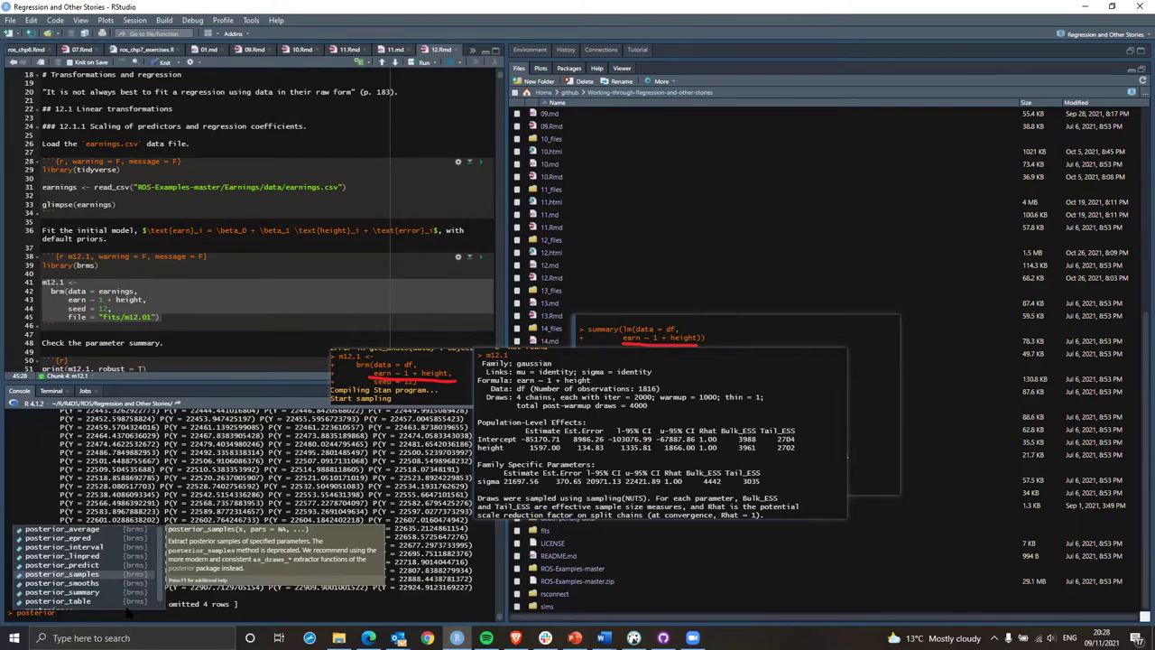
# Replace the unfinished console command with as_draws_df(m12.1) and run it to list the posterior draws.
pyautogui.press('BackSpace')
pyautogui.press('BackSpace')
pyautogui.press('BackSpace')
pyautogui.press('BackSpace')
pyautogui.press('BackSpace')
pyautogui.press('BackSpace')
pyautogui.press('BackSpace')
pyautogui.press('BackSpace')
pyautogui.press('BackSpace')
pyautogui.write('as_dr')
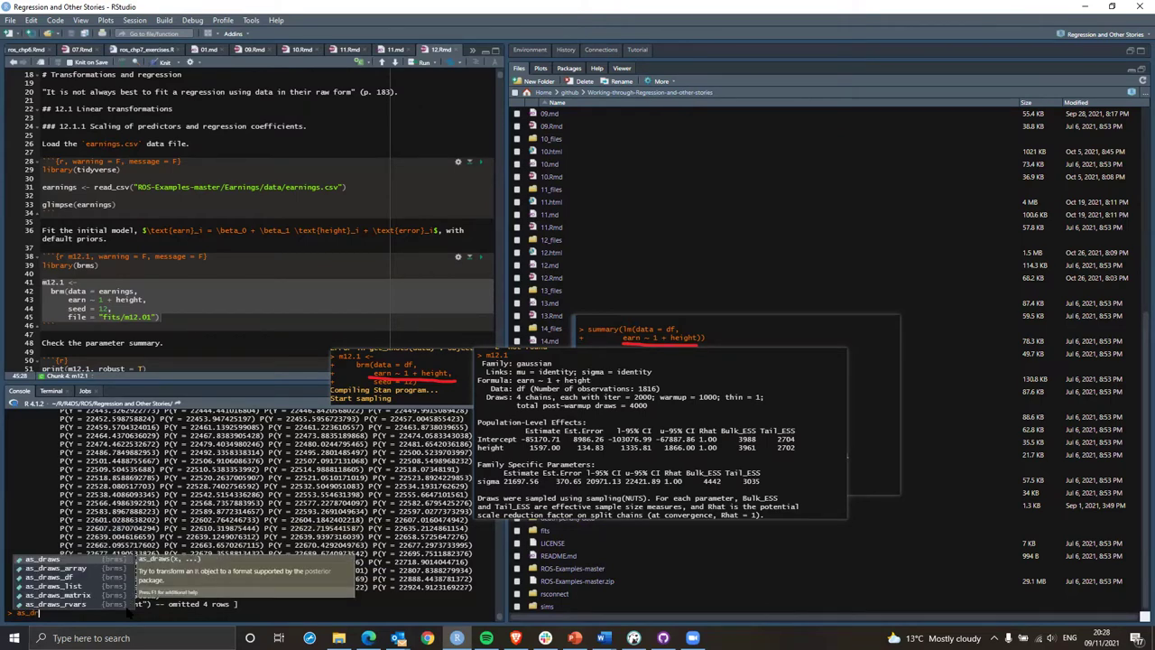
pyautogui.press('Down')
pyautogui.press('Down')
pyautogui.press('Return')
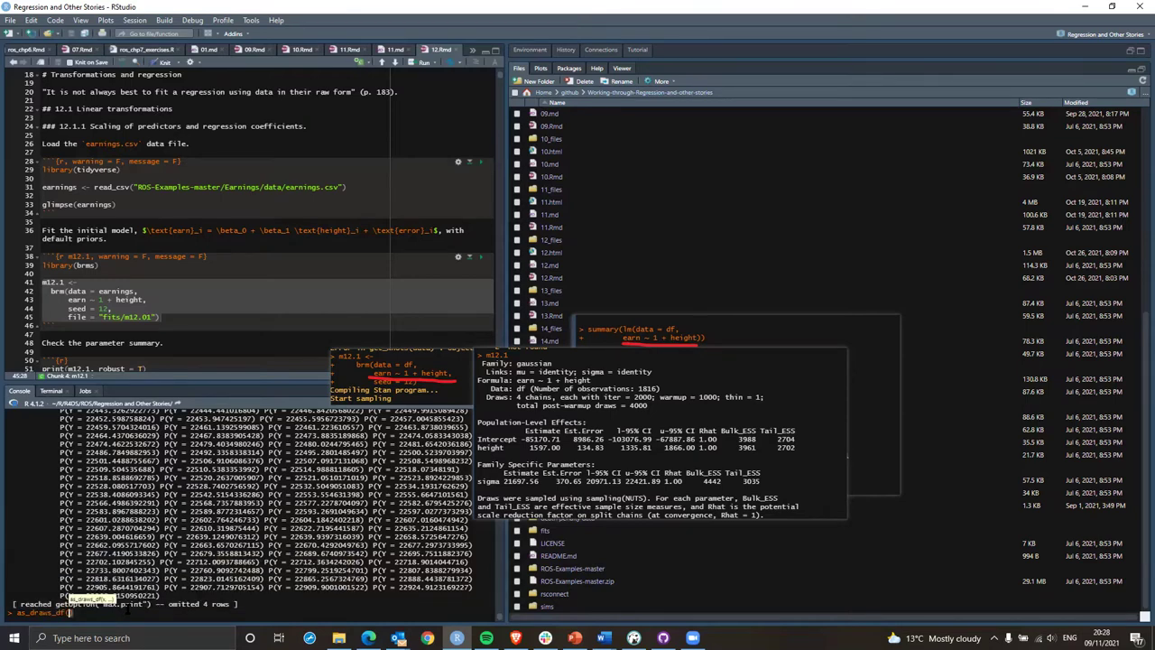
pyautogui.write('m12')
pyautogui.press('Tab')
pyautogui.press('Return')
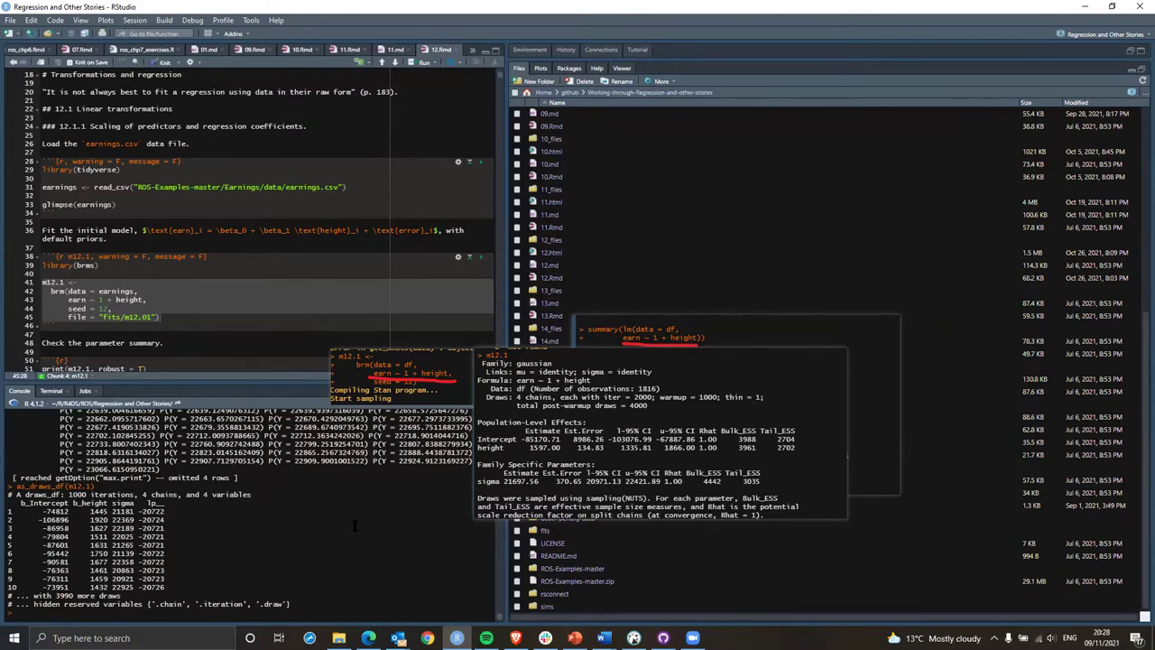
# Try to summarise the brms model by running summarise(m12.1) in the console.
pyautogui.scroll(10, 129, 611)
pyautogui.scroll(10, 129, 610)
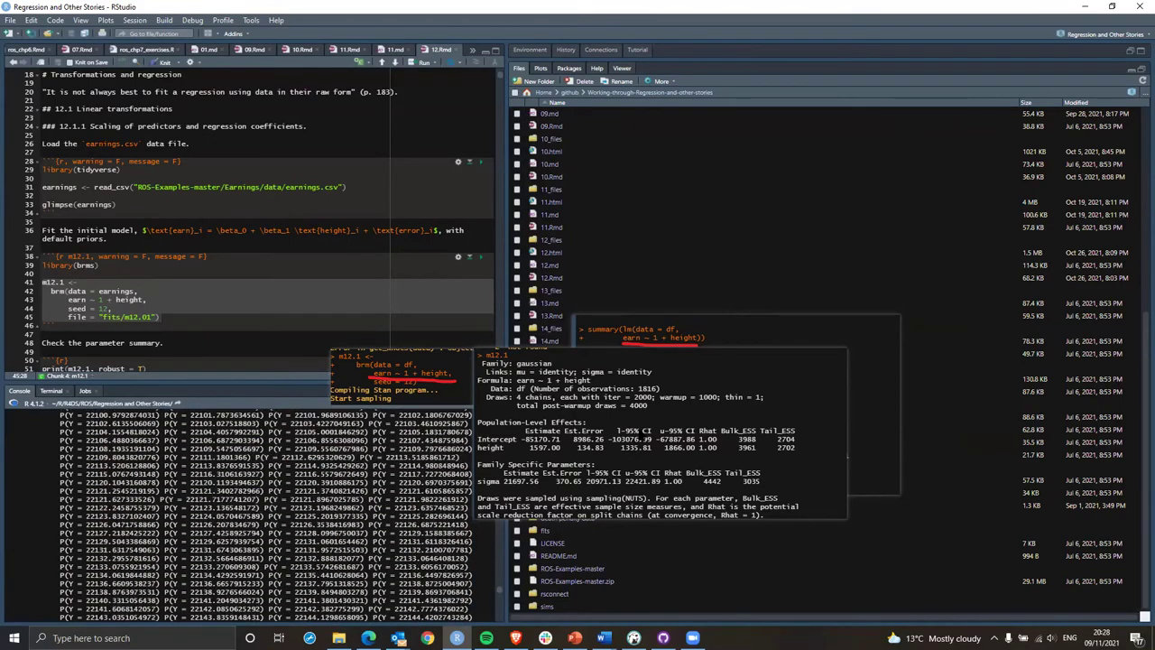
pyautogui.scroll(5, 495, 614)
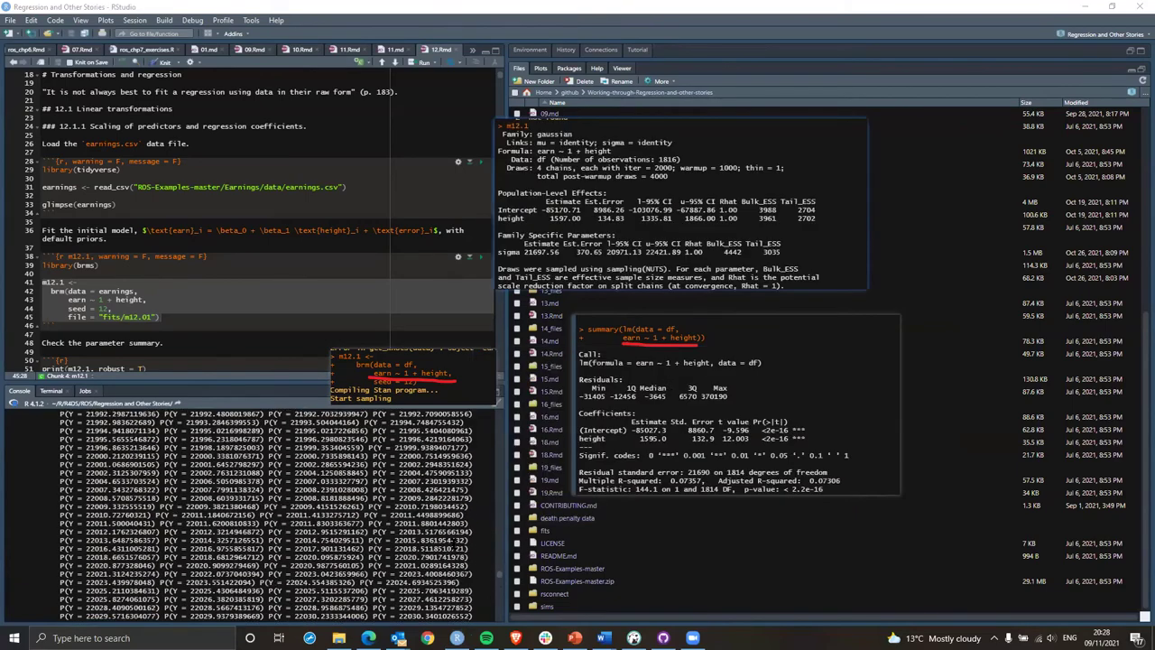
pyautogui.scroll(-20, 495, 619)
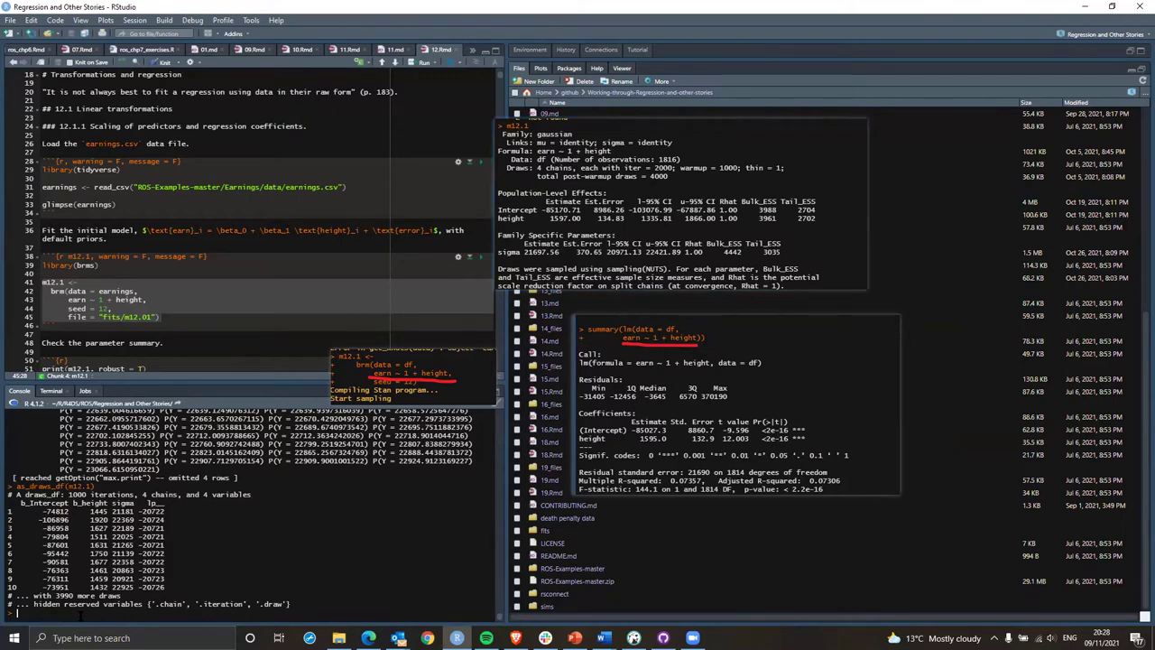
pyautogui.write('summa')
pyautogui.press('Tab')
pyautogui.write('m12.1')
pyautogui.press('Return')
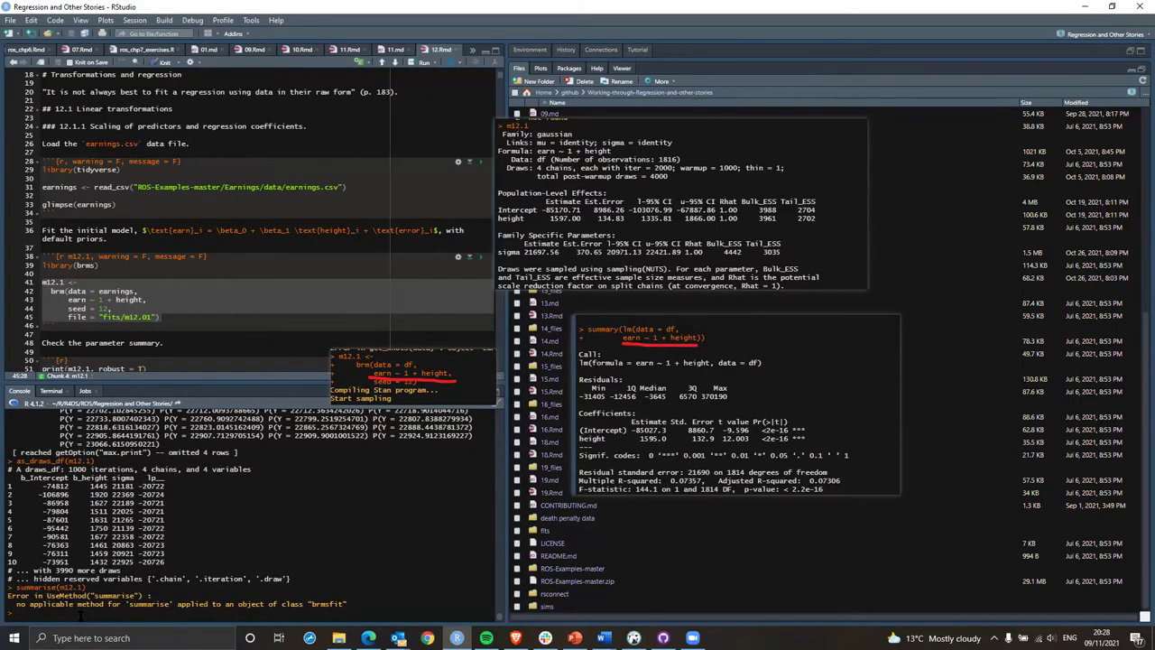
# Correct the recalled command to summary(m12.1) and run it in the console.
pyautogui.press('Up')
pyautogui.press('Left')
pyautogui.press('Left')
pyautogui.press('Left')
pyautogui.press('Left')
pyautogui.press('Left')
pyautogui.press('Left')
pyautogui.press('Left')
pyautogui.press('BackSpace')
pyautogui.press('BackSpace')
pyautogui.press('BackSpace')
pyautogui.write('y')
pyautogui.press('Return')
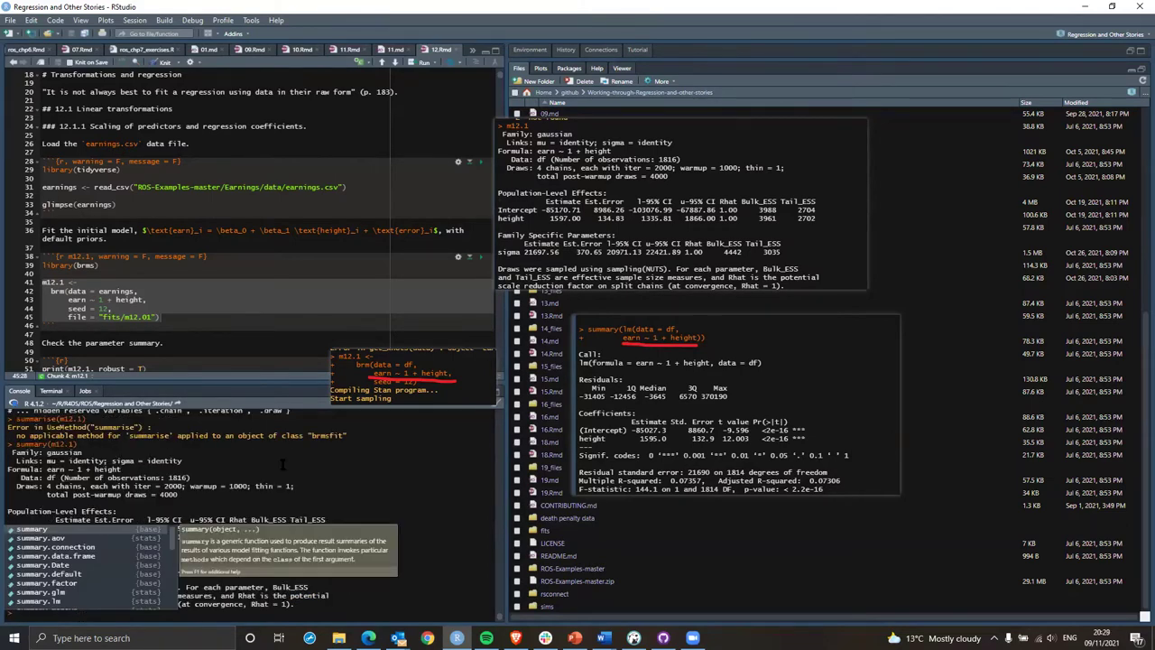
# Examine the as_draws_df(m12.1) output, highlighting the note on the remaining draws and the listed draw rows.
pyautogui.scroll(3, 255, 492)
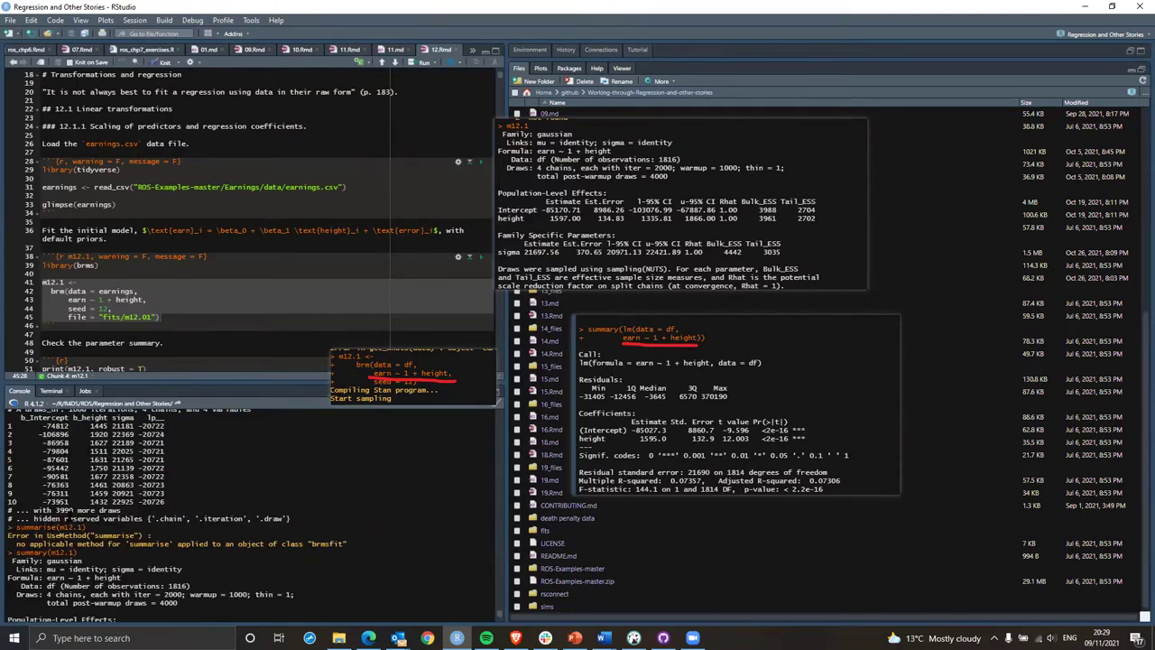
pyautogui.moveTo(56, 512); pyautogui.dragTo(129, 511)
pyautogui.scroll(2, 104, 454)
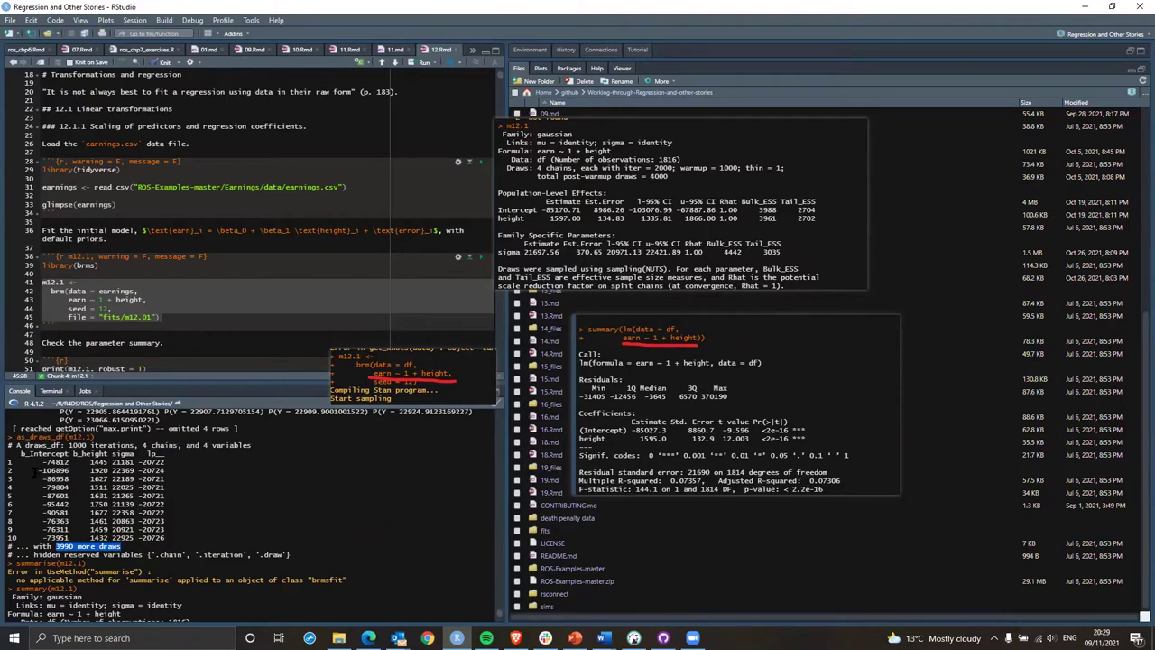
pyautogui.moveTo(34, 462)
pyautogui.mouseDown()
pyautogui.moveTo(174, 477)
pyautogui.moveTo(185, 538)
pyautogui.mouseUp()
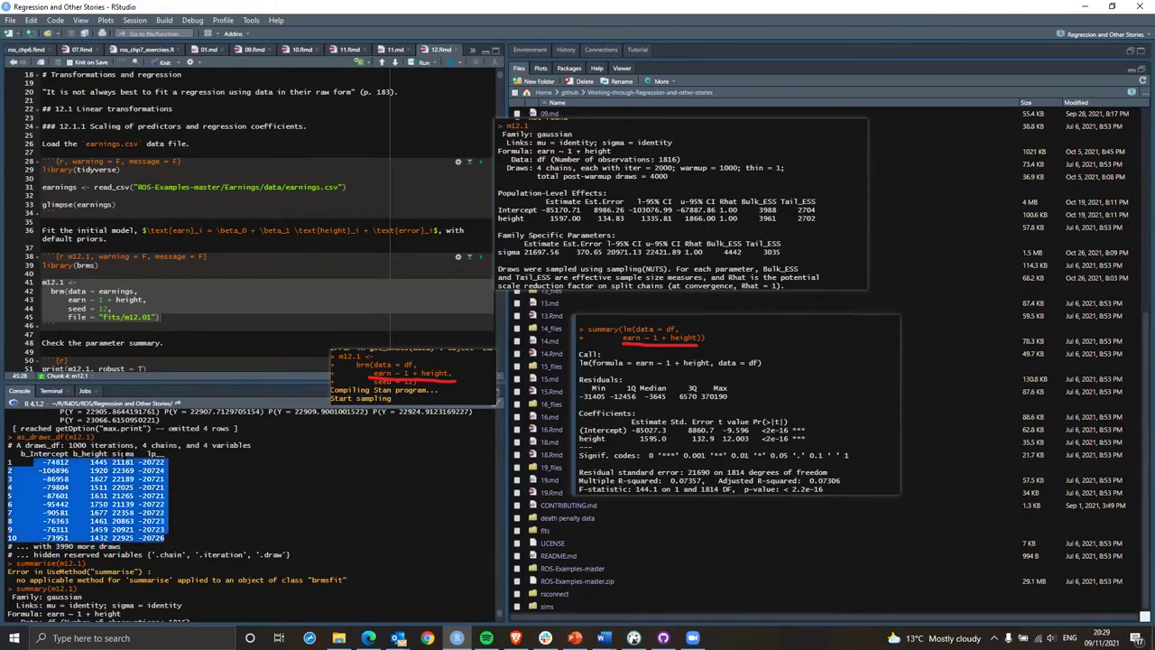
# Examine the sampling settings in the summary(m12.1) output, highlighting the chains, iterations, warmup and total post-warmup draws.
pyautogui.scroll(-3, 156, 557)
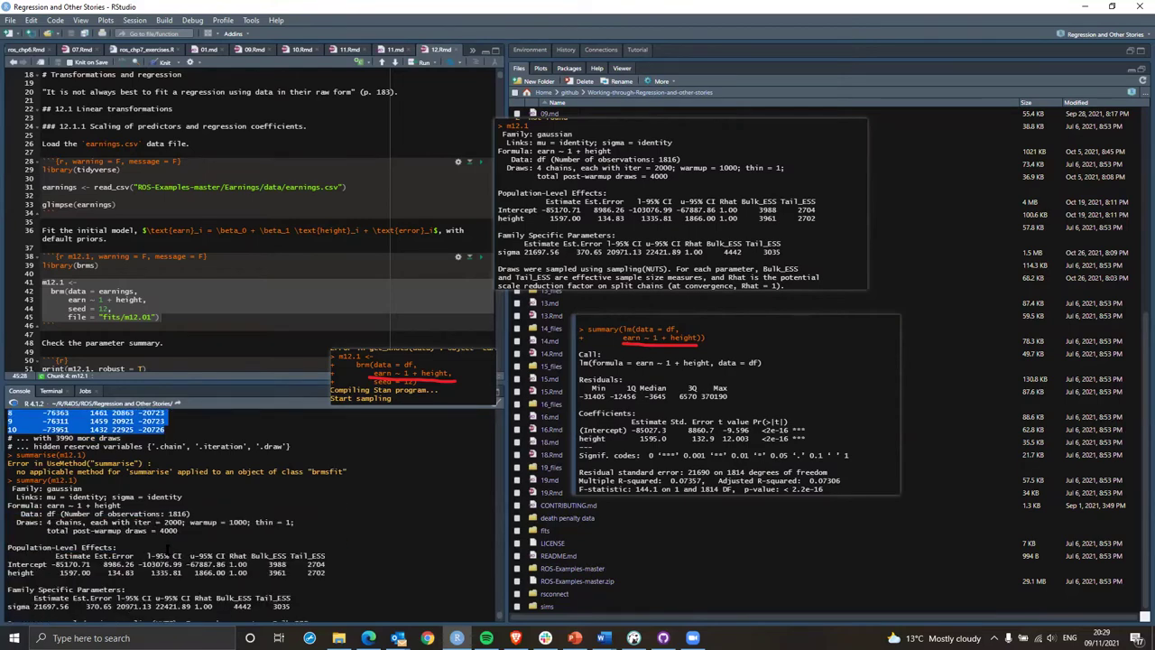
pyautogui.moveTo(44, 522); pyautogui.dragTo(186, 523)
pyautogui.click(186, 523)
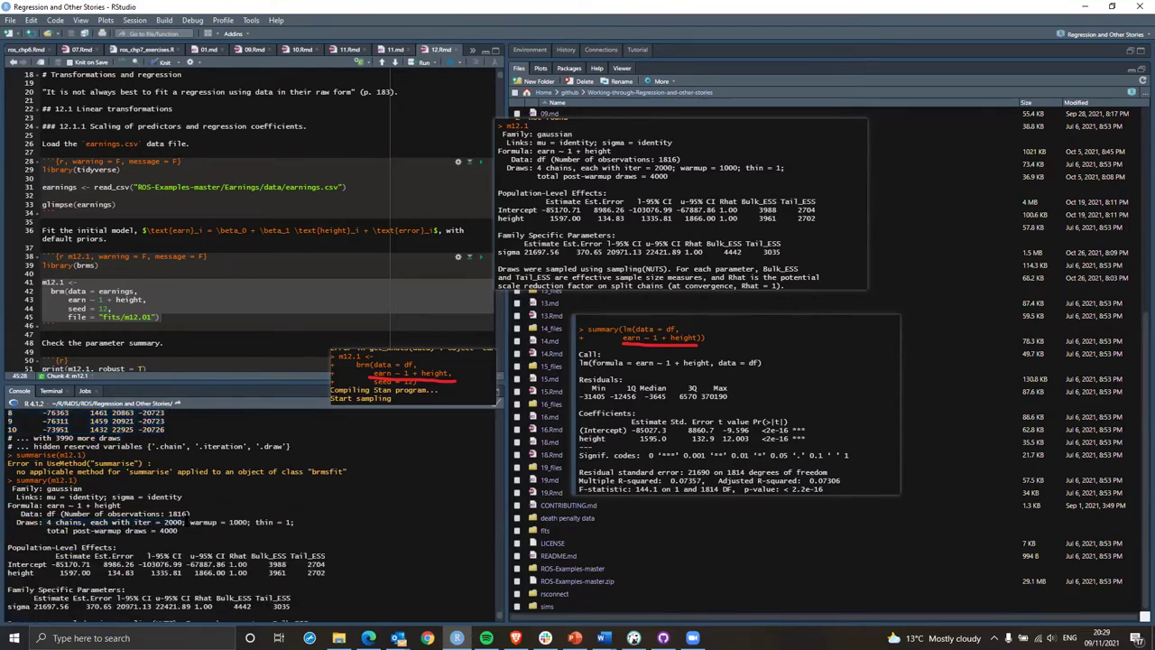
pyautogui.moveTo(92, 522); pyautogui.dragTo(282, 522)
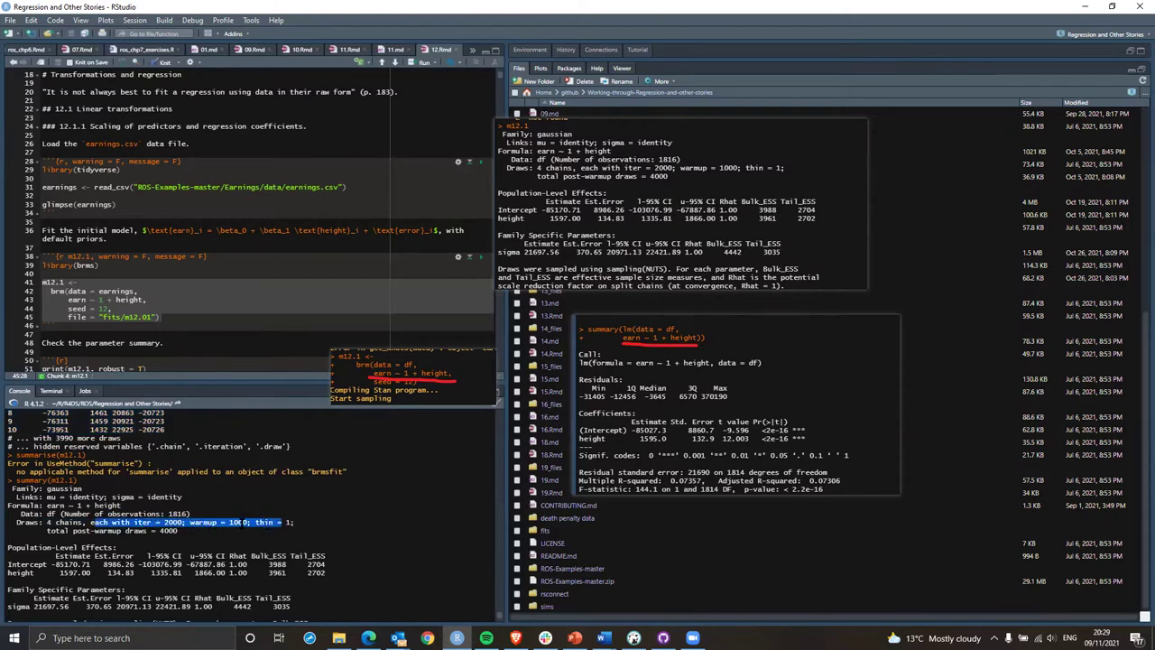
pyautogui.click(133, 530)
pyautogui.moveTo(127, 531); pyautogui.dragTo(183, 522)
pyautogui.click(171, 531)
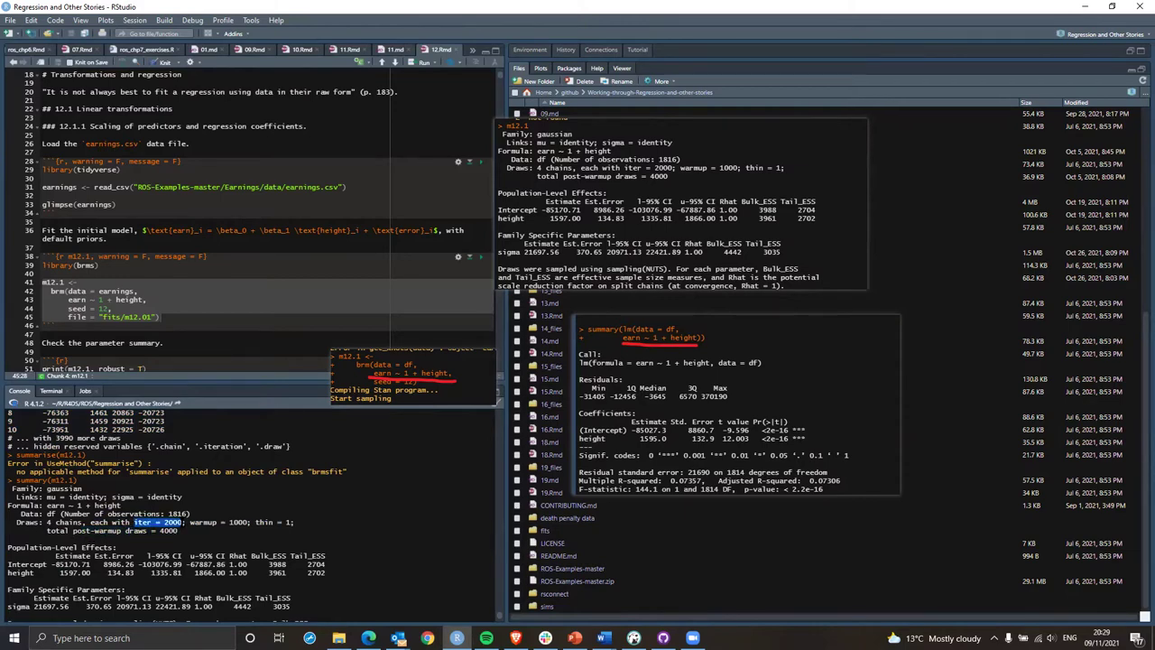
pyautogui.moveTo(181, 530)
pyautogui.mouseDown()
pyautogui.moveTo(126, 531)
pyautogui.moveTo(182, 531)
pyautogui.mouseUp()
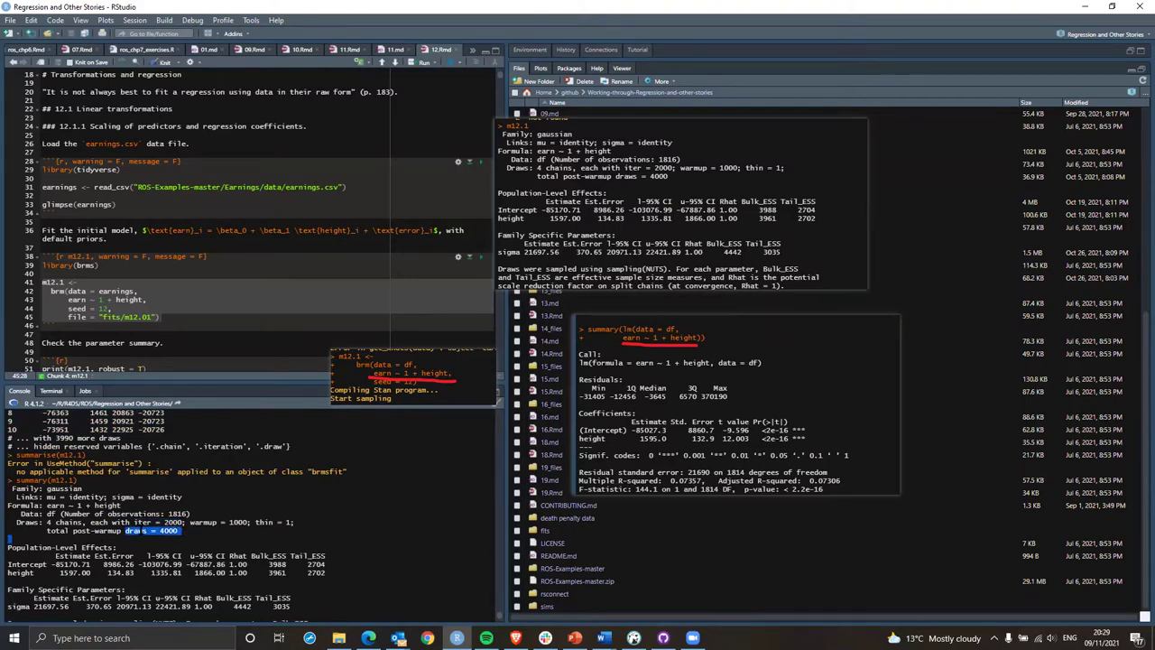
pyautogui.scroll(-2, 167, 544)
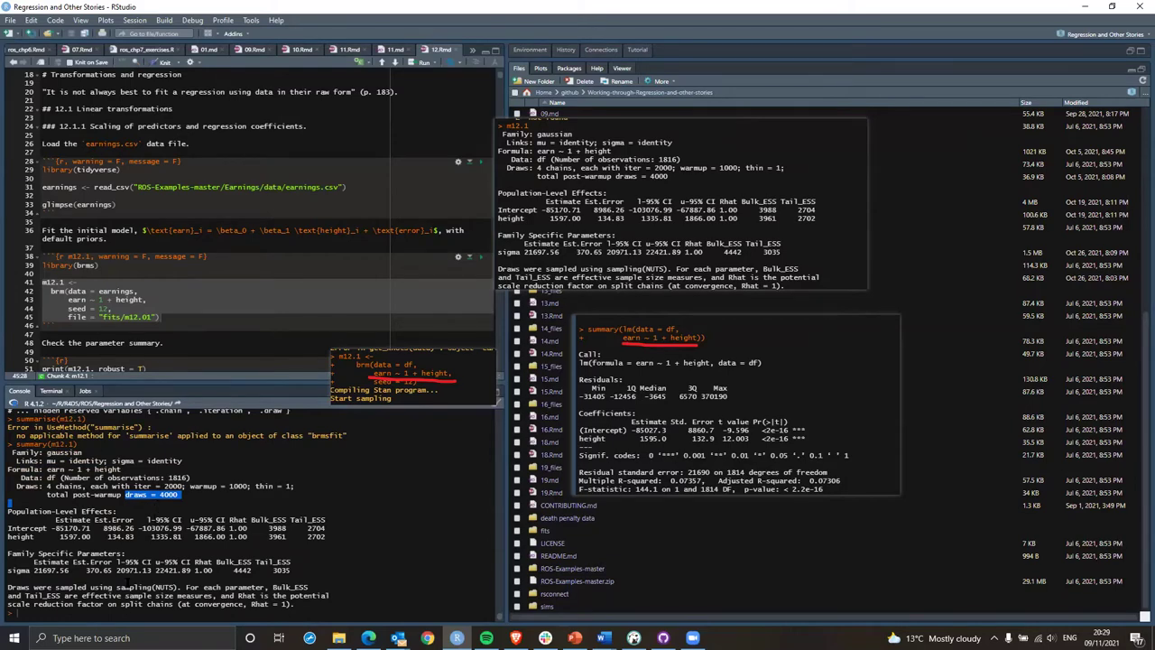
# Return to the as_draws_df(m12.1) output and highlight all of its listed draw rows again.
pyautogui.scroll(2, 140, 522)
pyautogui.scroll(-2, 142, 560)
pyautogui.scroll(8, 239, 498)
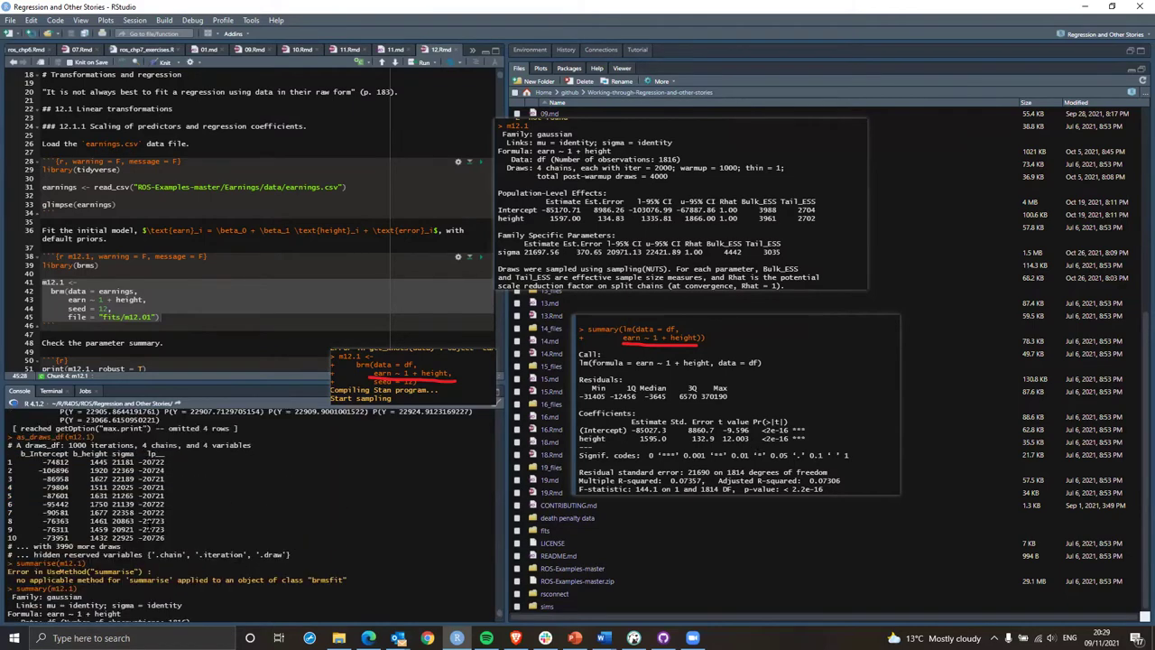
pyautogui.moveTo(8, 460)
pyautogui.mouseDown()
pyautogui.moveTo(149, 501)
pyautogui.moveTo(173, 536)
pyautogui.mouseUp()
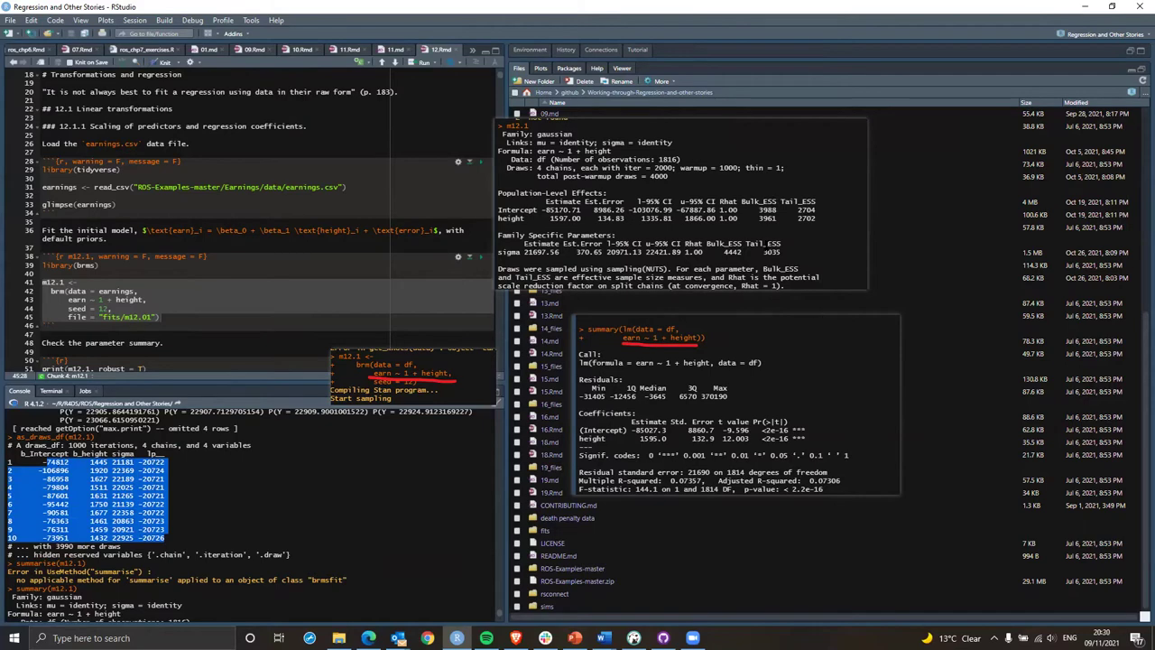
# Place the pinned lm and m12.1 summaries beside the posterior draws, highlighting the first draw's intercept and sigma for comparison.
pyautogui.moveTo(763, 420); pyautogui.dragTo(384, 502)
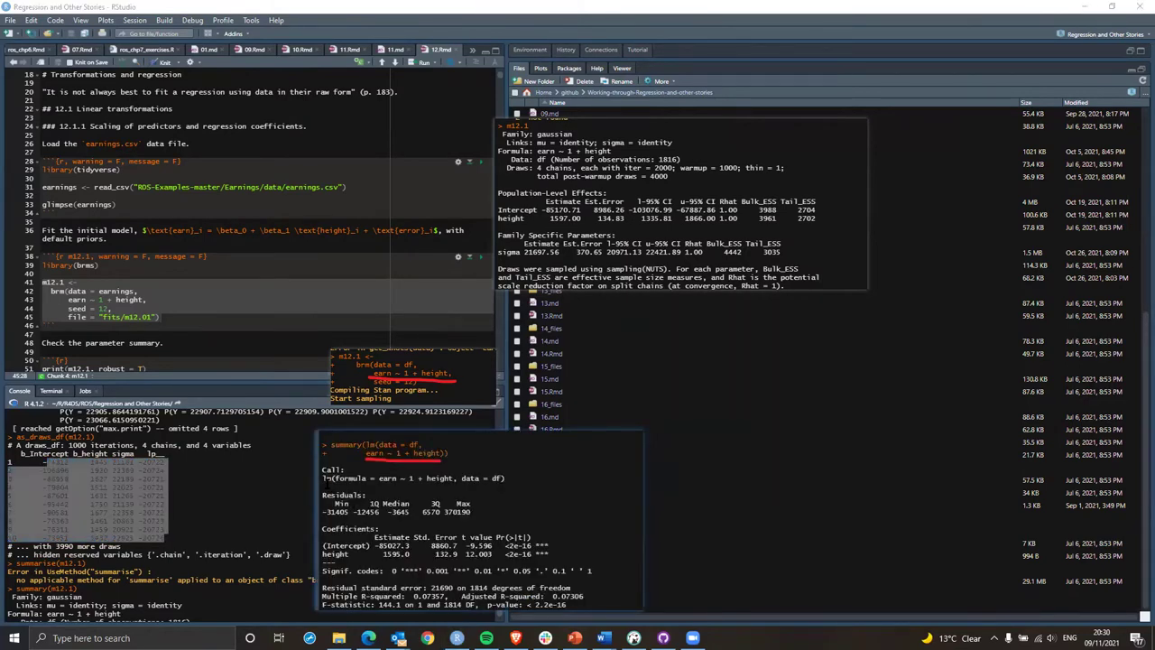
pyautogui.click(201, 507)
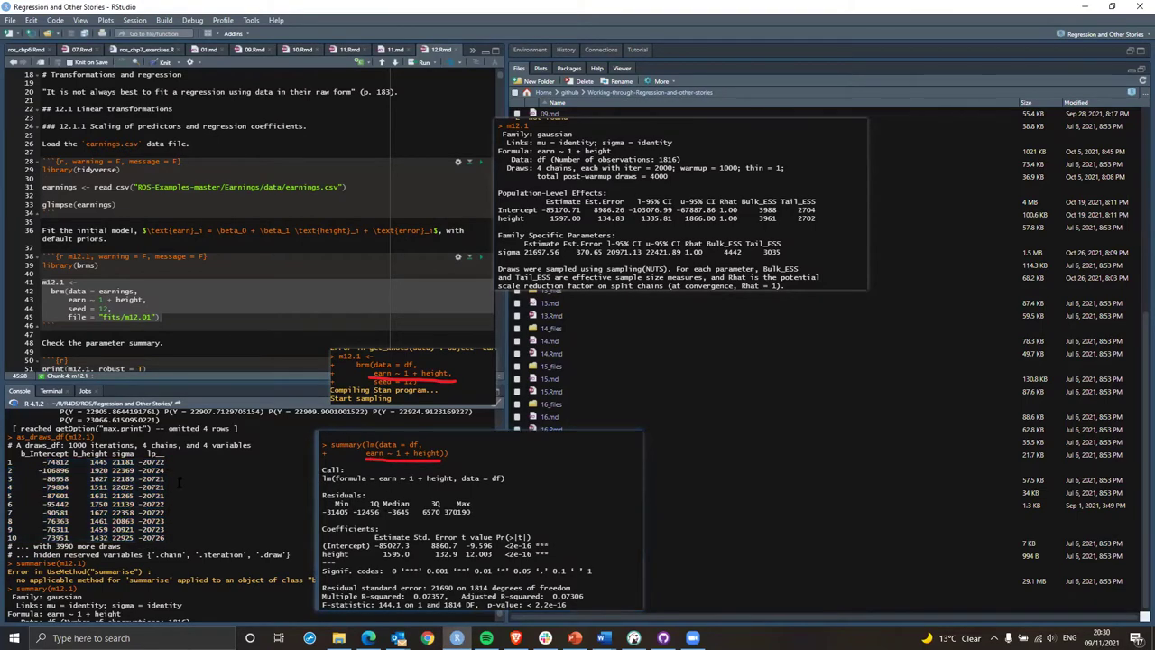
pyautogui.moveTo(43, 461); pyautogui.dragTo(70, 460)
pyautogui.doubleClick(123, 461)
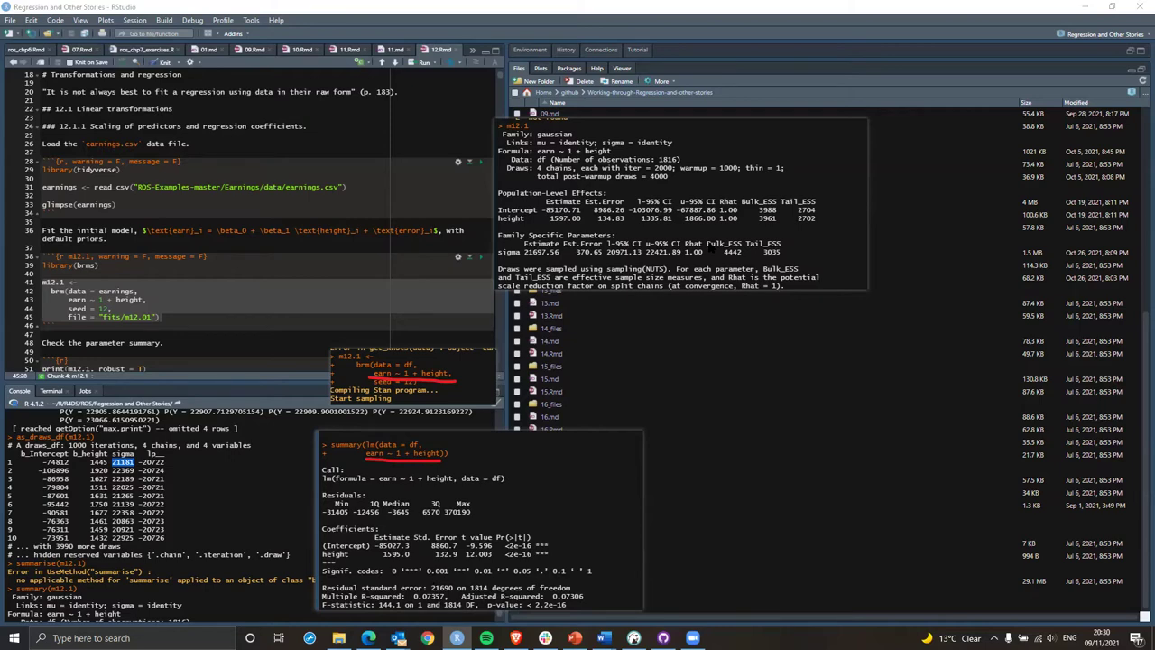
pyautogui.moveTo(711, 244); pyautogui.dragTo(533, 363)
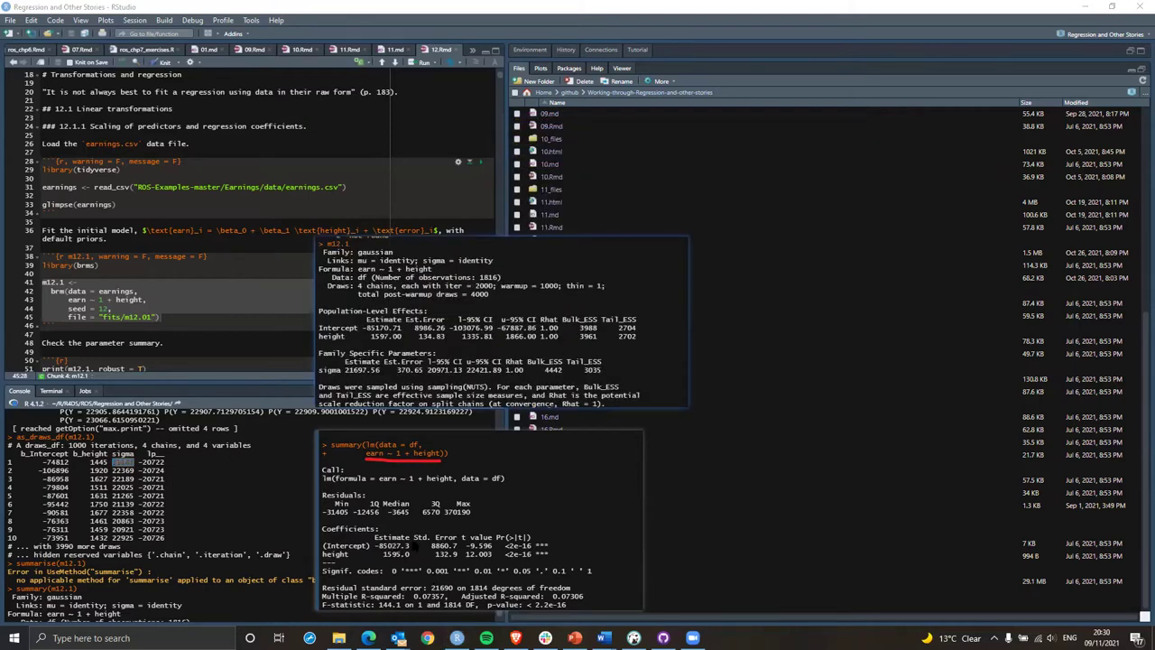
# Reposition the floating m12.1 and lm output snapshots to compare their coefficient tables.
pyautogui.moveTo(410, 545); pyautogui.dragTo(433, 547)
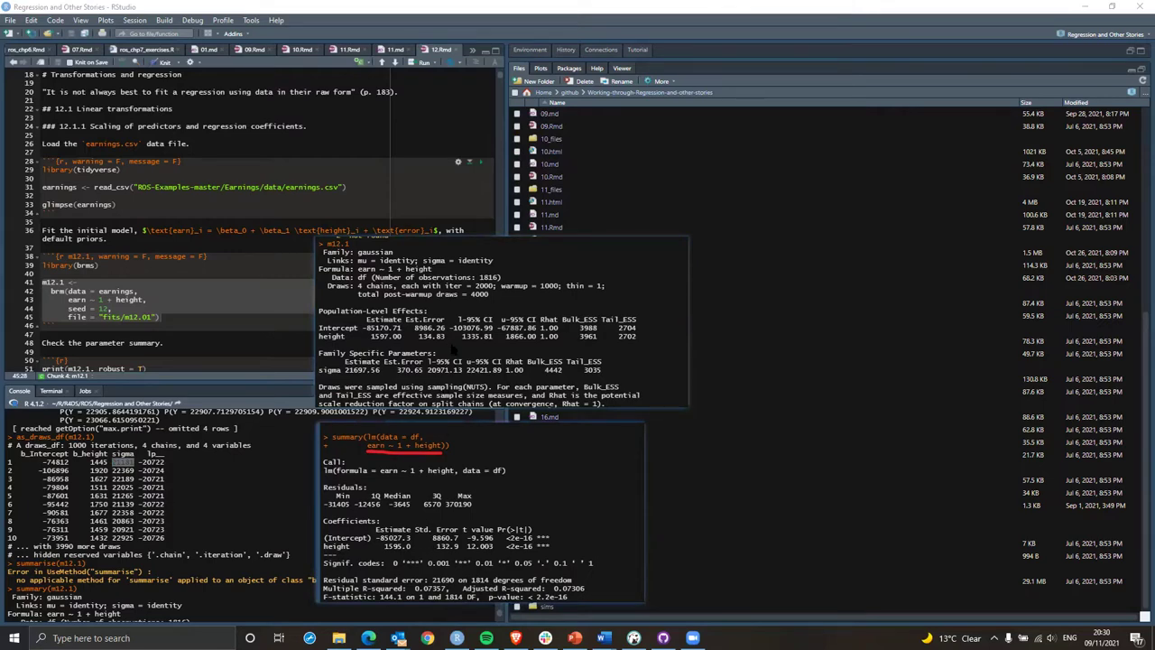
pyautogui.moveTo(455, 350); pyautogui.dragTo(455, 453)
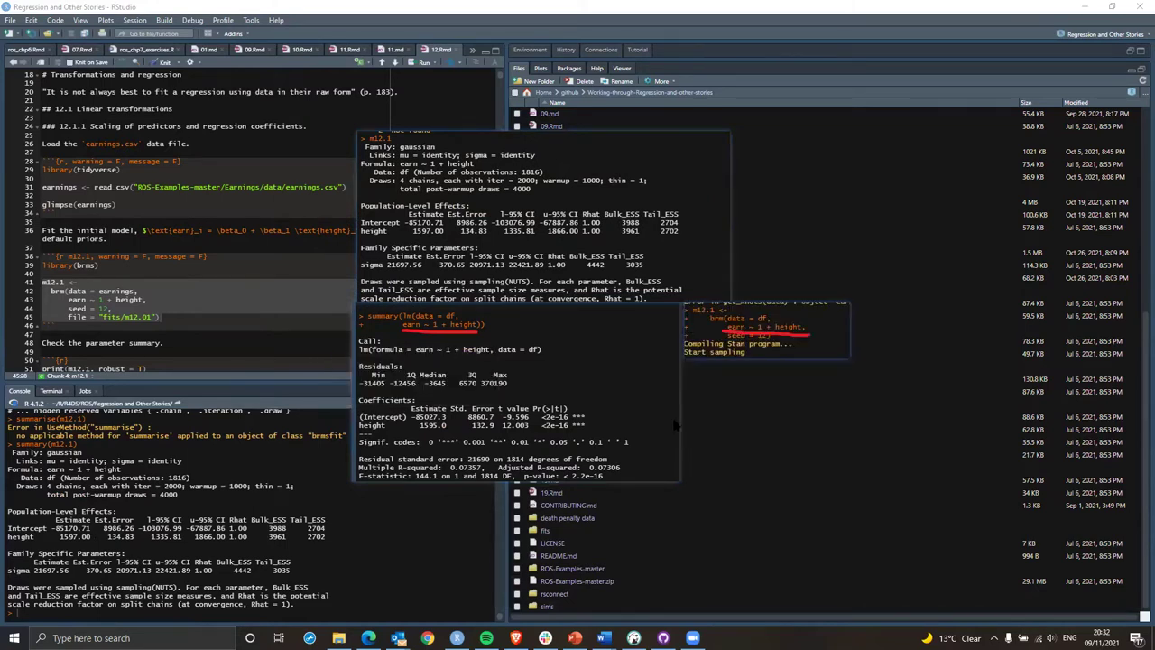
pyautogui.click(102, 614)
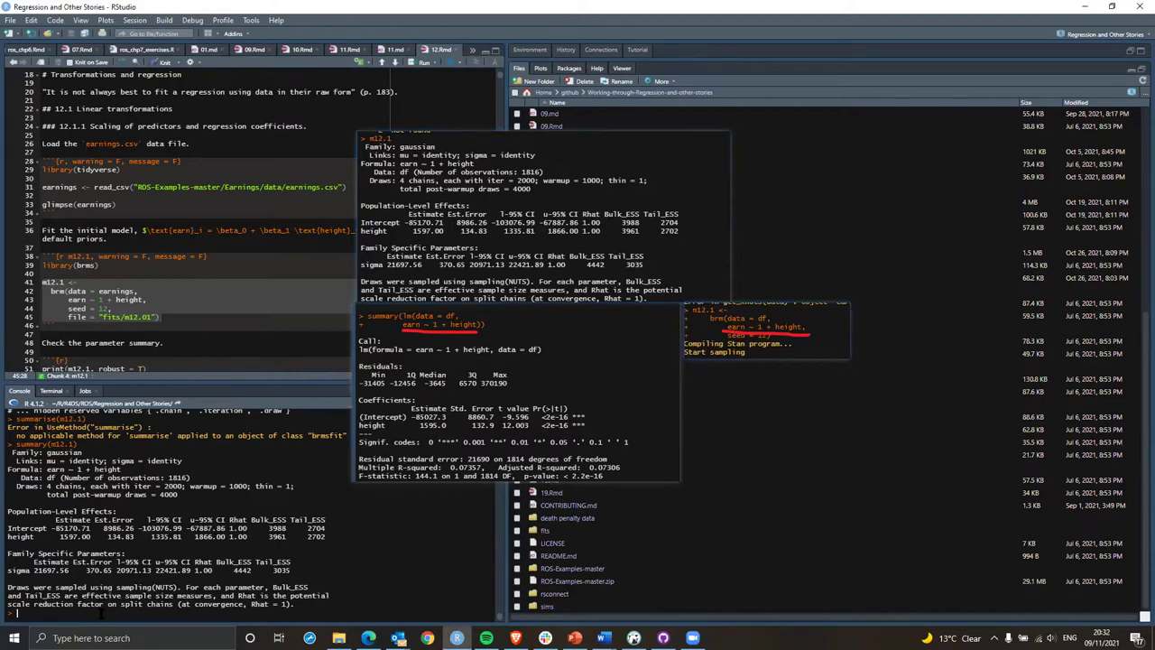
pyautogui.press('Up')
pyautogui.press('Up')
pyautogui.write(')')
pyautogui.press('BackSpace')
pyautogui.press('BackSpace')
pyautogui.press('BackSpace')
pyautogui.press('BackSpace')
pyautogui.press('BackSpace')
pyautogui.press('BackSpace')
pyautogui.press('BackSpace')
pyautogui.press('BackSpace')
pyautogui.press('BackSpace')
pyautogui.press('BackSpace')
pyautogui.press('BackSpace')
pyautogui.press('BackSpace')
pyautogui.press('BackSpace')
pyautogui.press('BackSpace')
pyautogui.press('BackSpace')
pyautogui.press('BackSpace')
# Browse the components of the m12.1 model object in the console with m12.1$, discarding the entry.
pyautogui.write('m12')
pyautogui.press('Tab')
pyautogui.write('$')
pyautogui.press('Down')
pyautogui.press('Down')
pyautogui.press('Down')
pyautogui.press('Down')
pyautogui.press('Down')
pyautogui.press('Down')
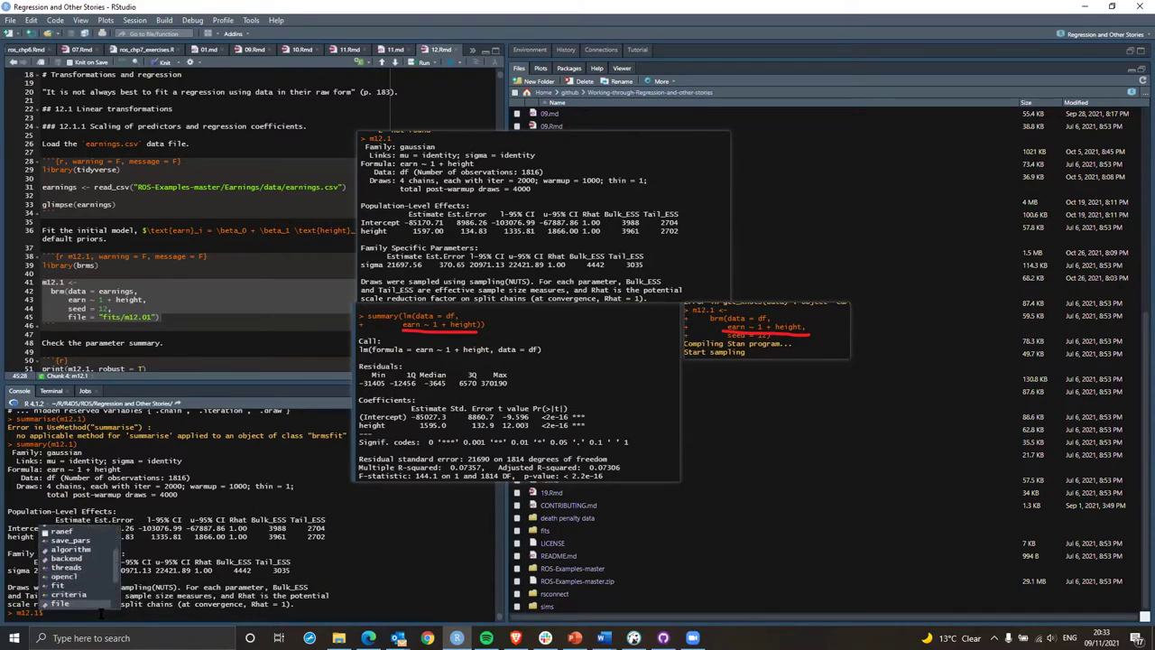
pyautogui.press('BackSpace')
pyautogui.press('Escape')
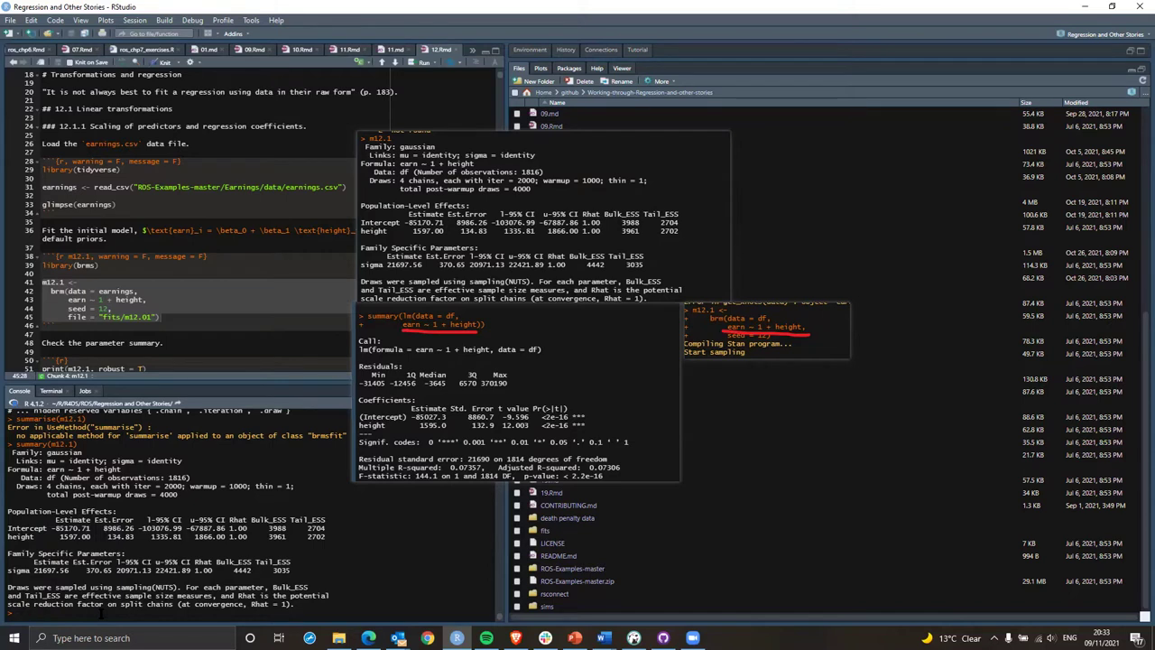
pyautogui.write('line')
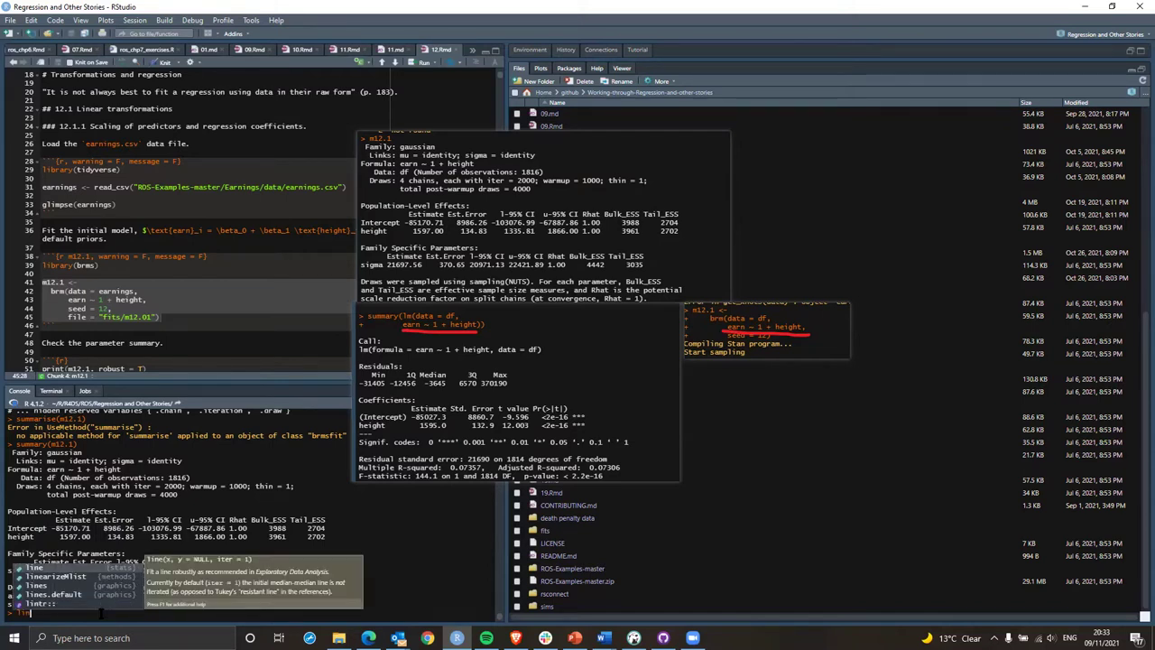
pyautogui.press('Escape')
pyautogui.press('Escape')
# Run posterior_linpred(m12.1) in the console and look through the printed output.
pyautogui.write('poster')
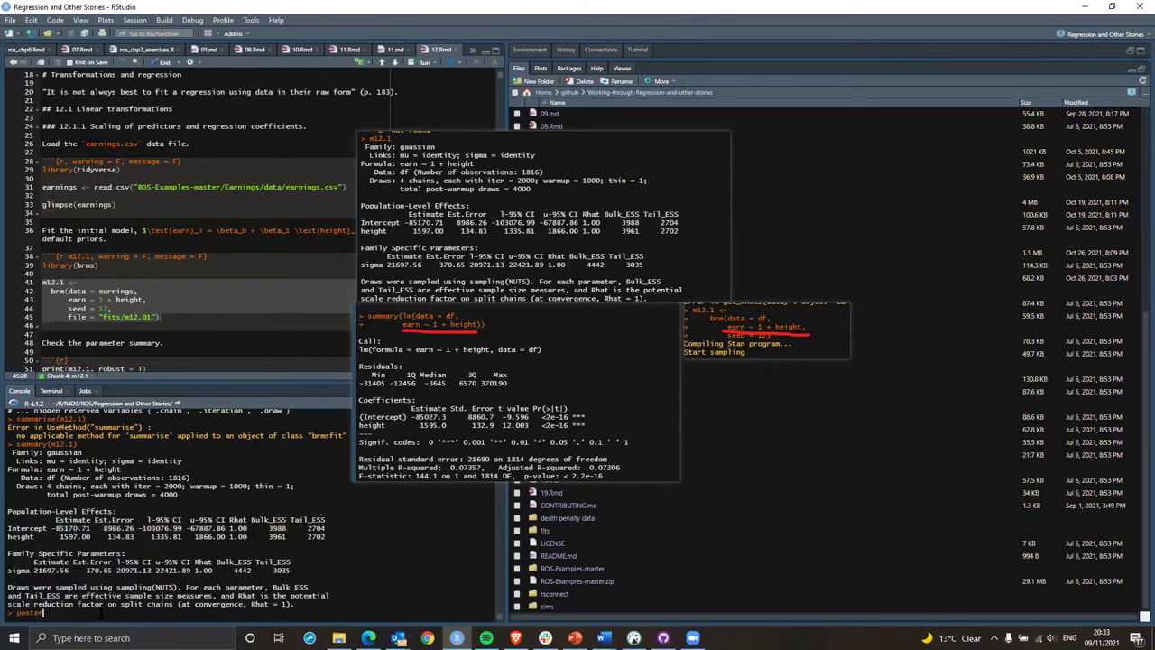
pyautogui.press('Down')
pyautogui.press('Down')
pyautogui.press('Down')
pyautogui.press('Down')
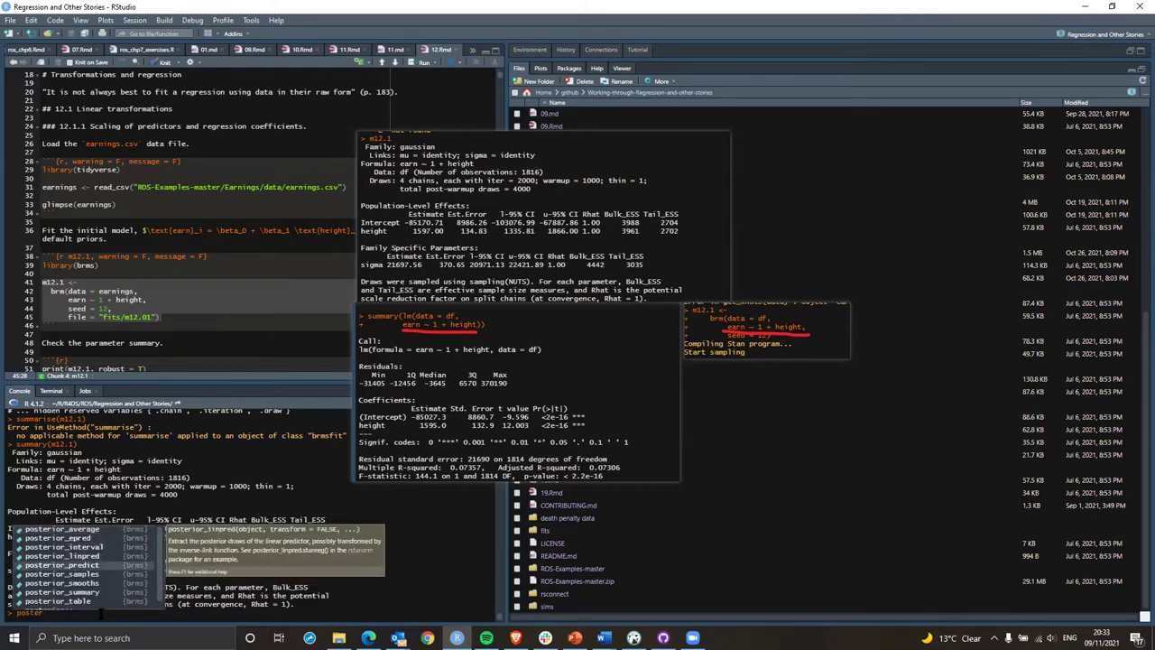
pyautogui.press('Up')
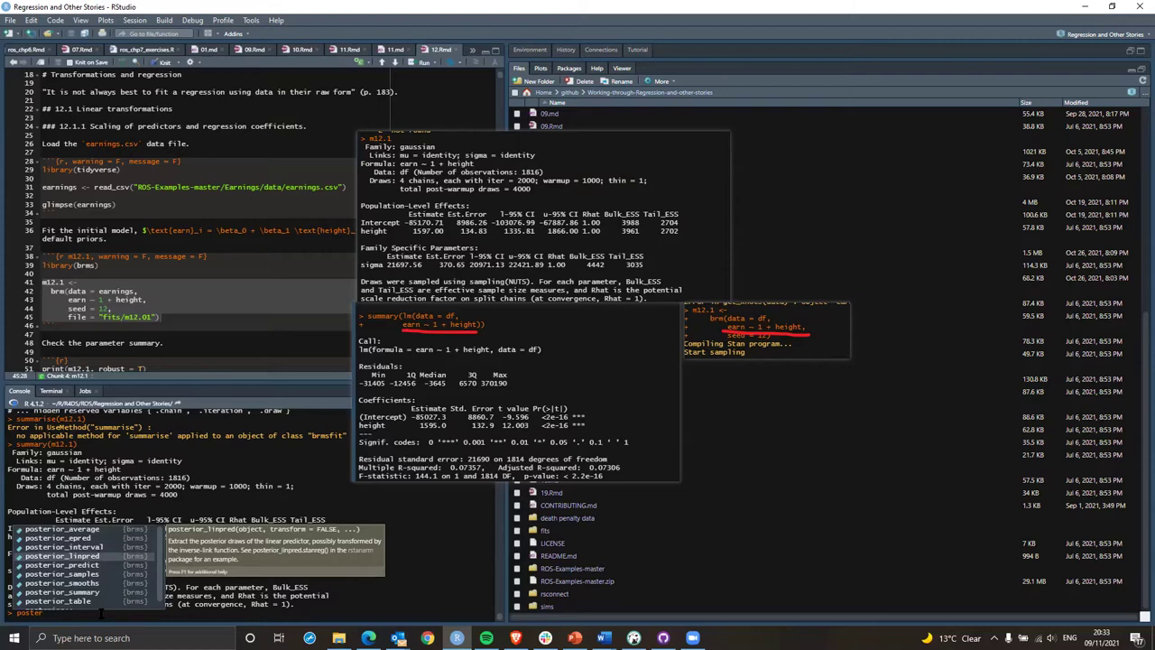
pyautogui.press('Return')
pyautogui.write('m')
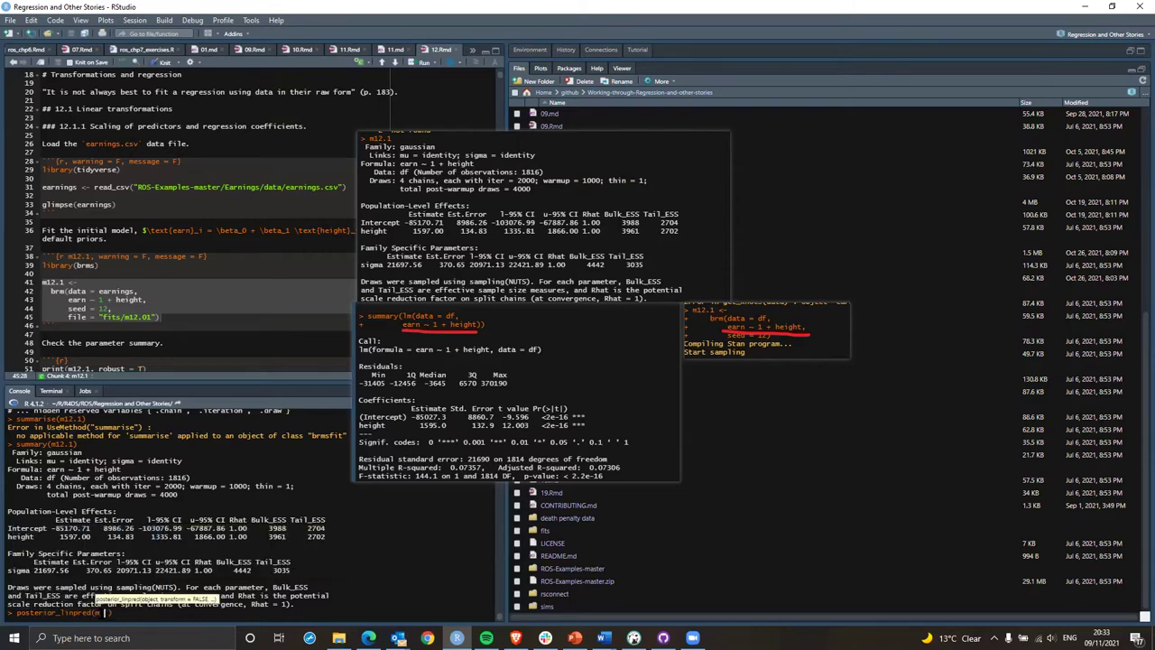
pyautogui.write('1')
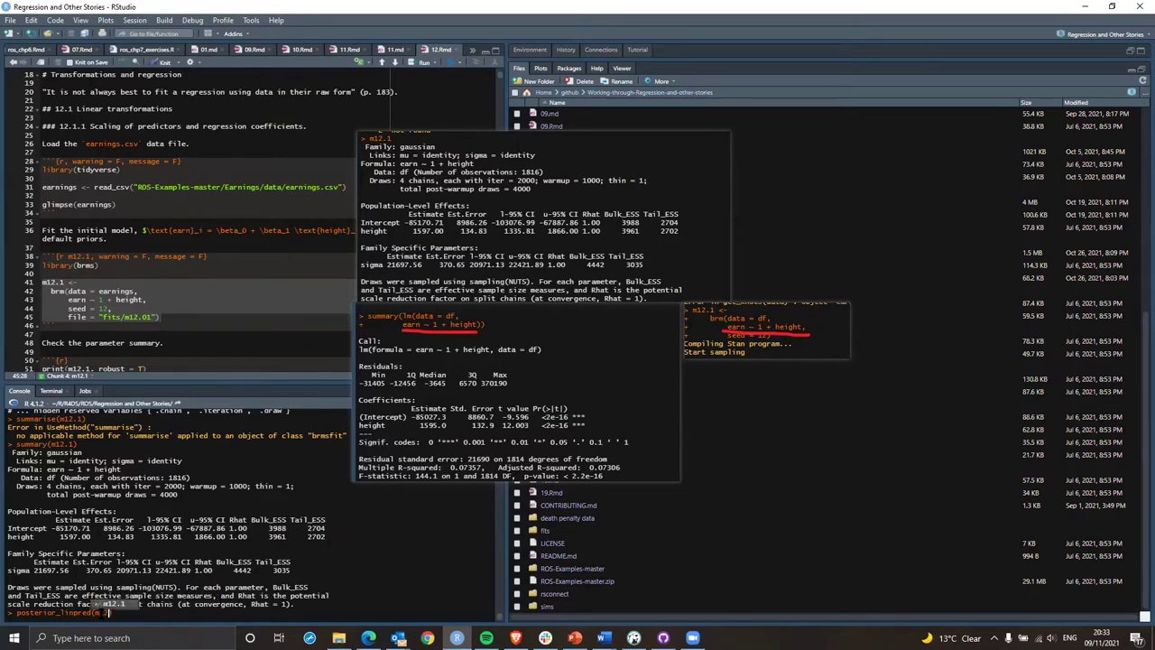
pyautogui.write('2')
pyautogui.press('Return')
pyautogui.press('Return')
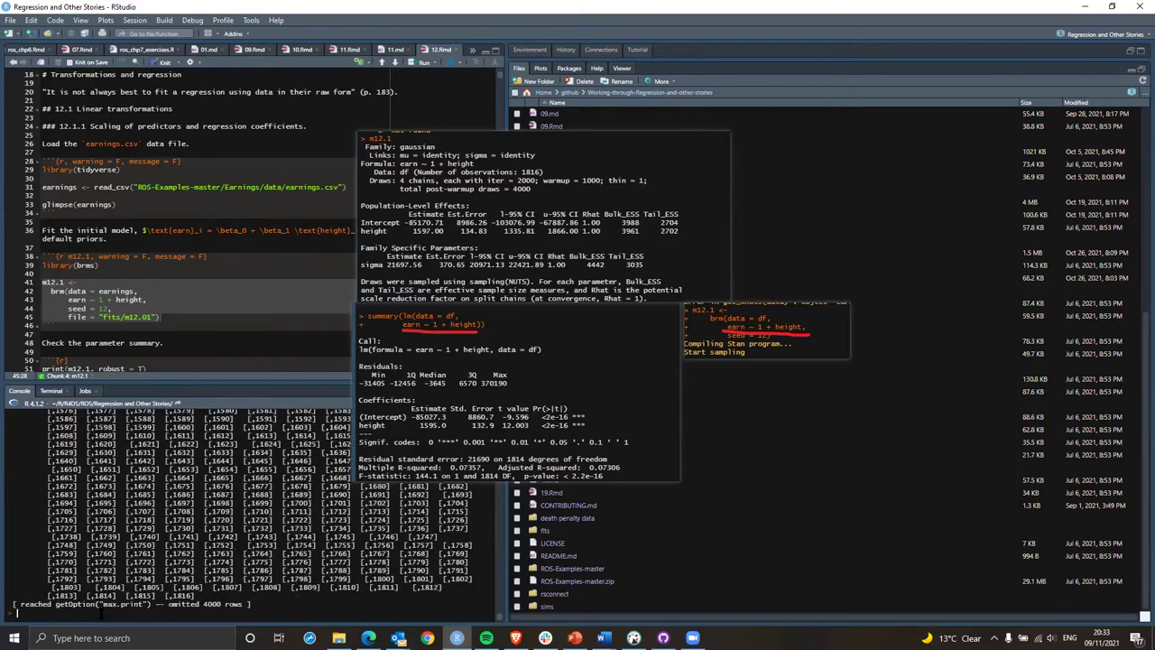
pyautogui.scroll(3, 207, 542)
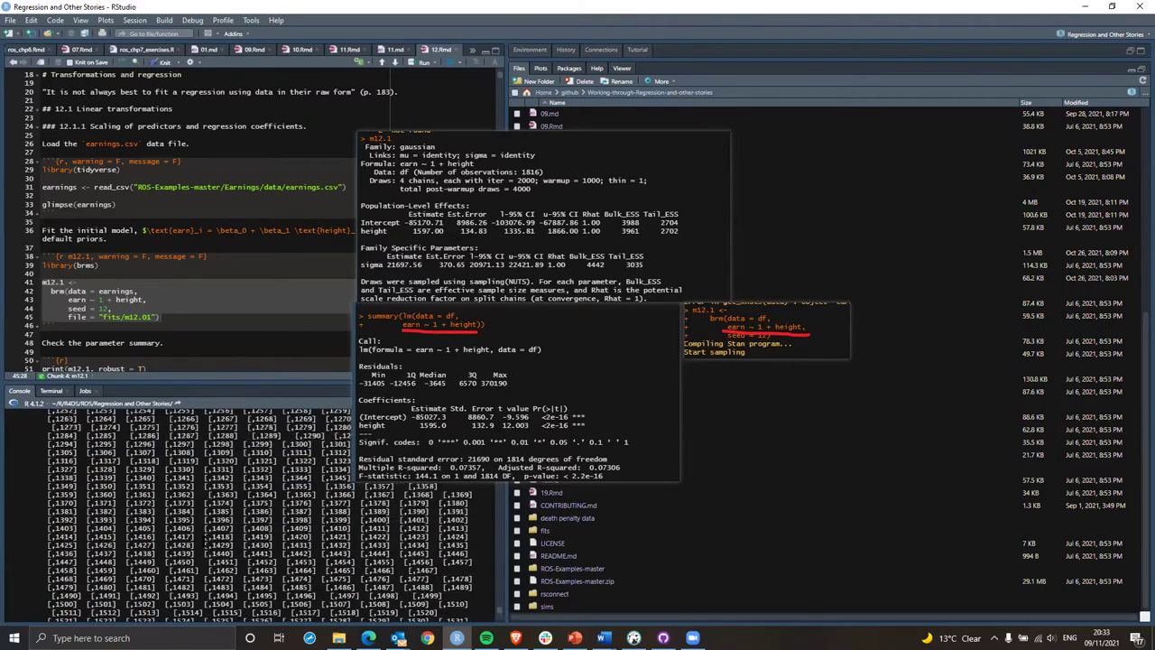
pyautogui.scroll(-3, 207, 546)
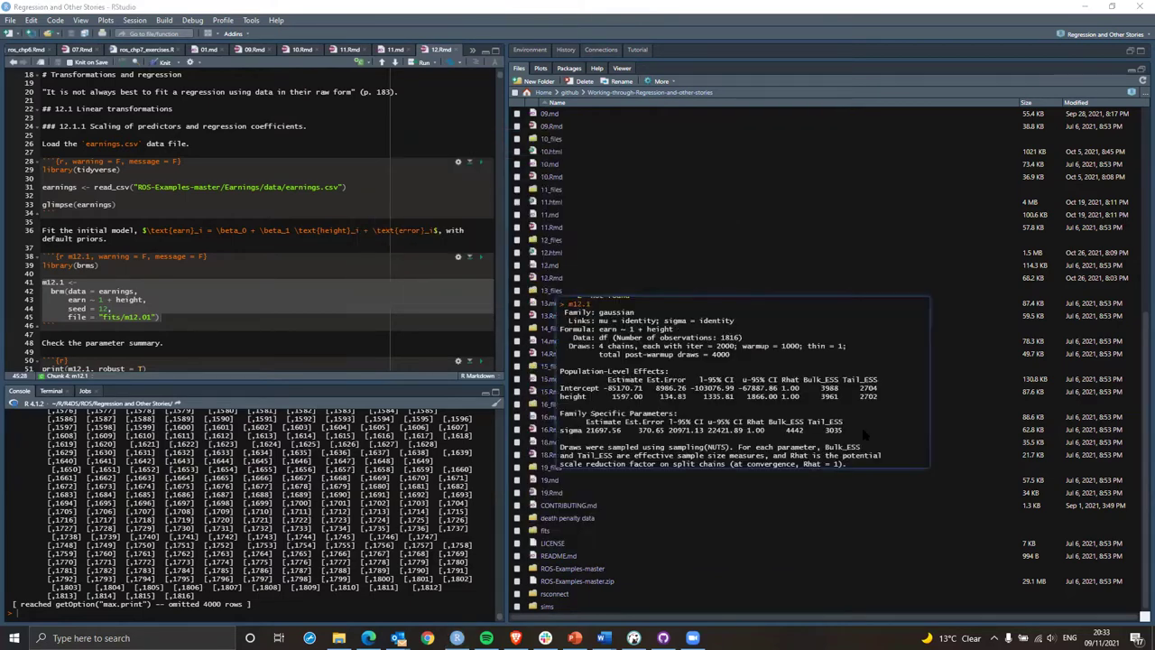
# Switch to the rendered 12.html page in Brave and review the m12.1 brm code and its parameter summary.
pyautogui.scroll(-8, 351, 331)
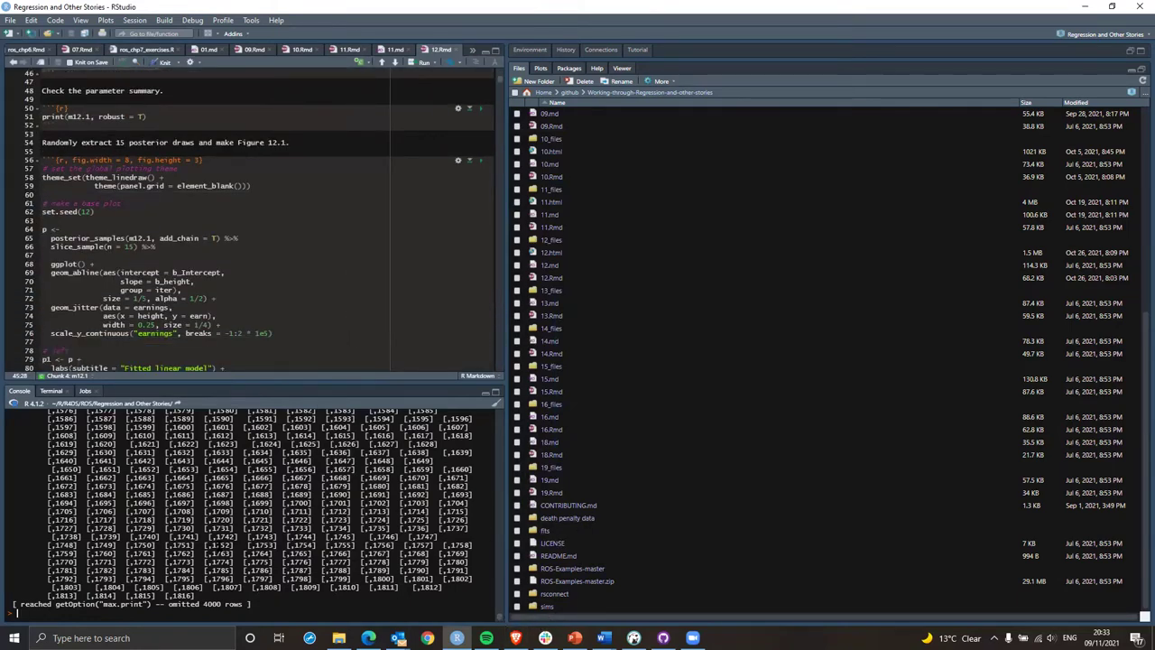
pyautogui.click(486, 638)
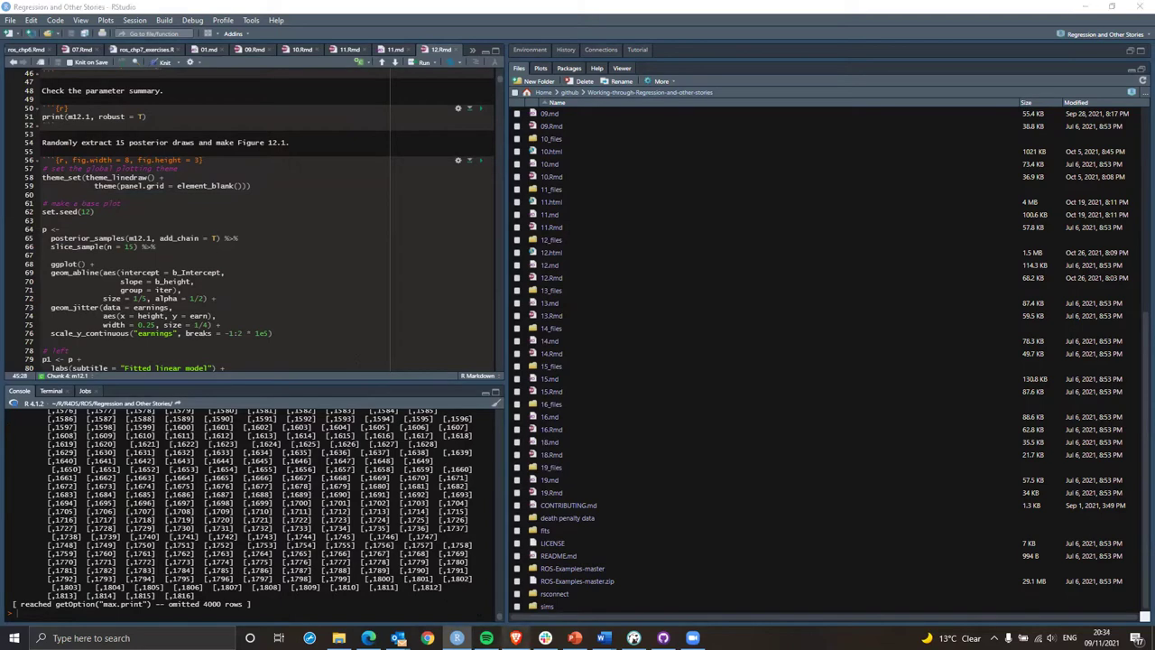
pyautogui.click(515, 638)
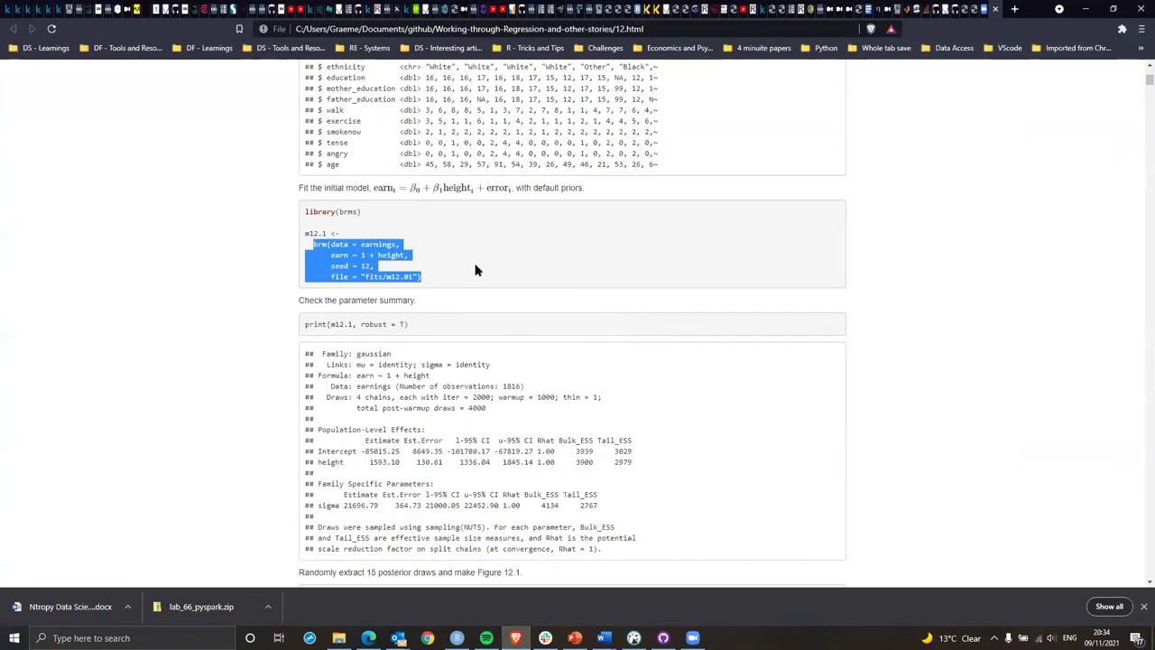
pyautogui.click(317, 234)
pyautogui.moveTo(304, 232); pyautogui.dragTo(472, 270)
pyautogui.scroll(5, 355, 330)
pyautogui.scroll(-4, 369, 393)
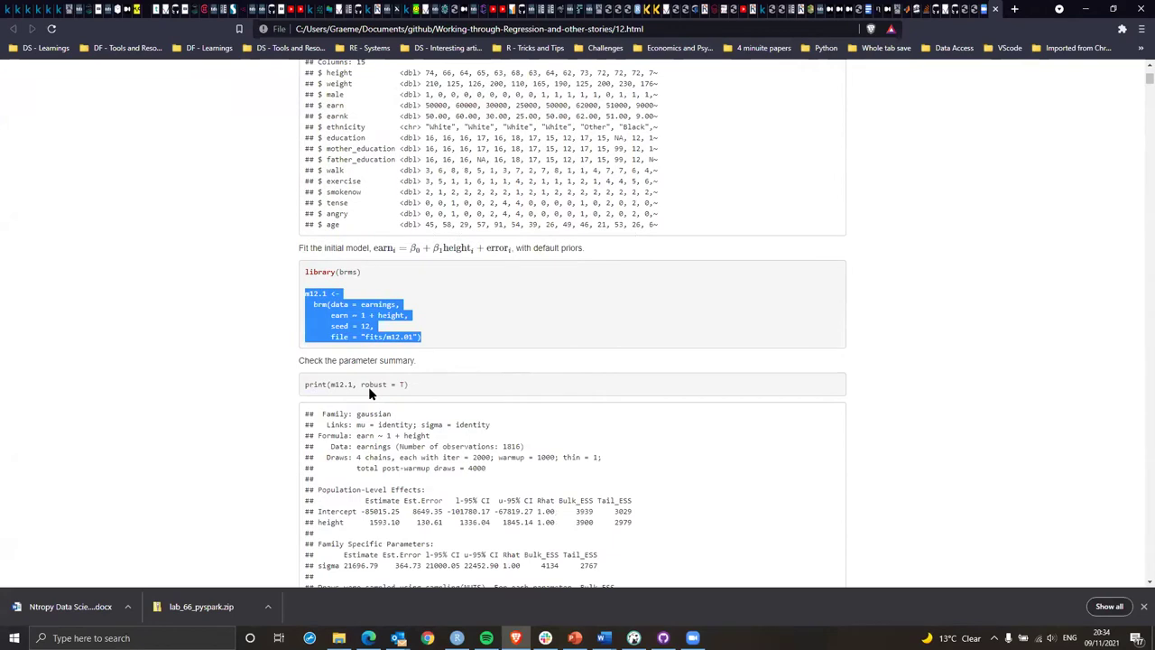
pyautogui.scroll(-3, 370, 398)
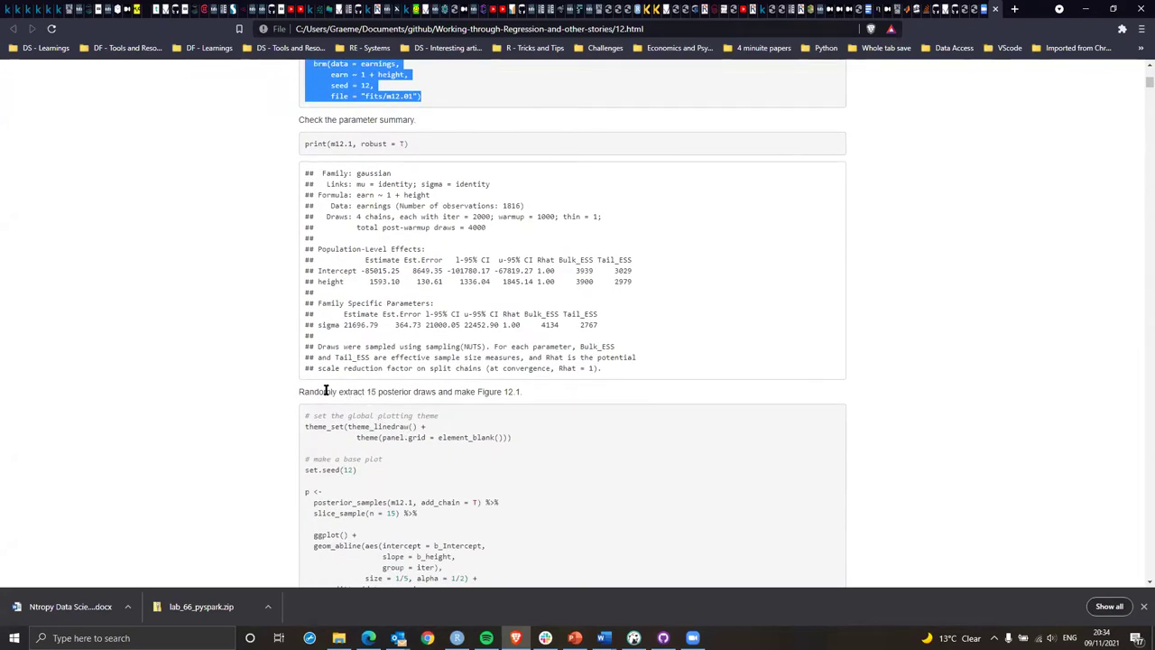
# Read the section on extracting 15 posterior draws and the plotting code for Figure 12.1.
pyautogui.moveTo(340, 391); pyautogui.dragTo(524, 392)
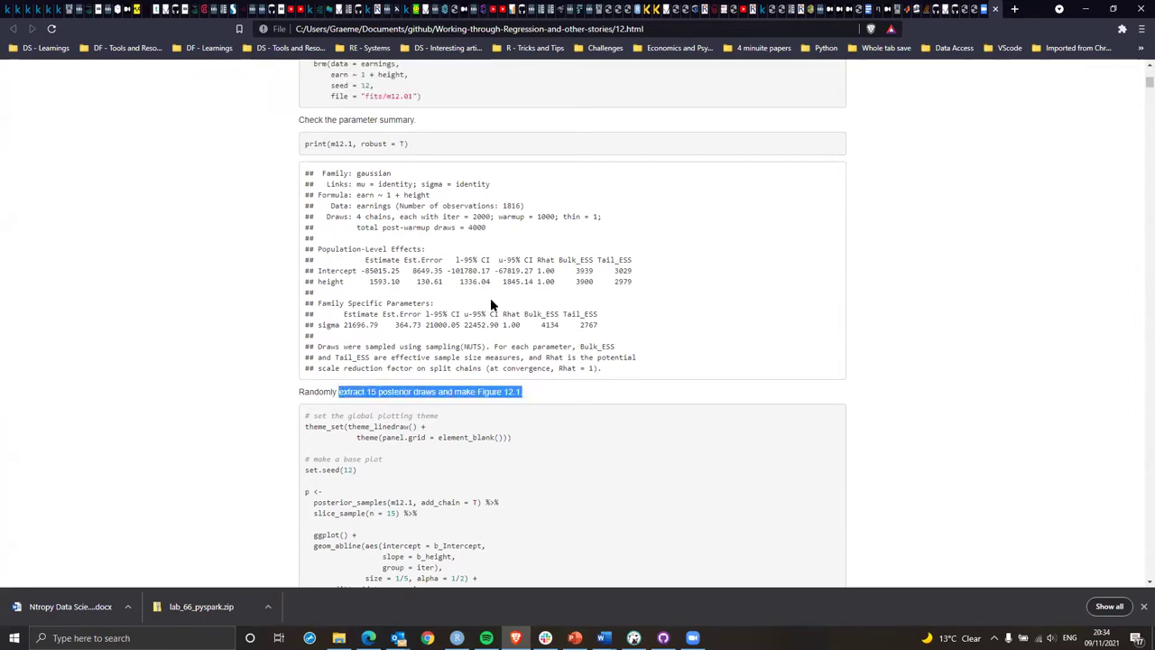
pyautogui.scroll(-2, 388, 397)
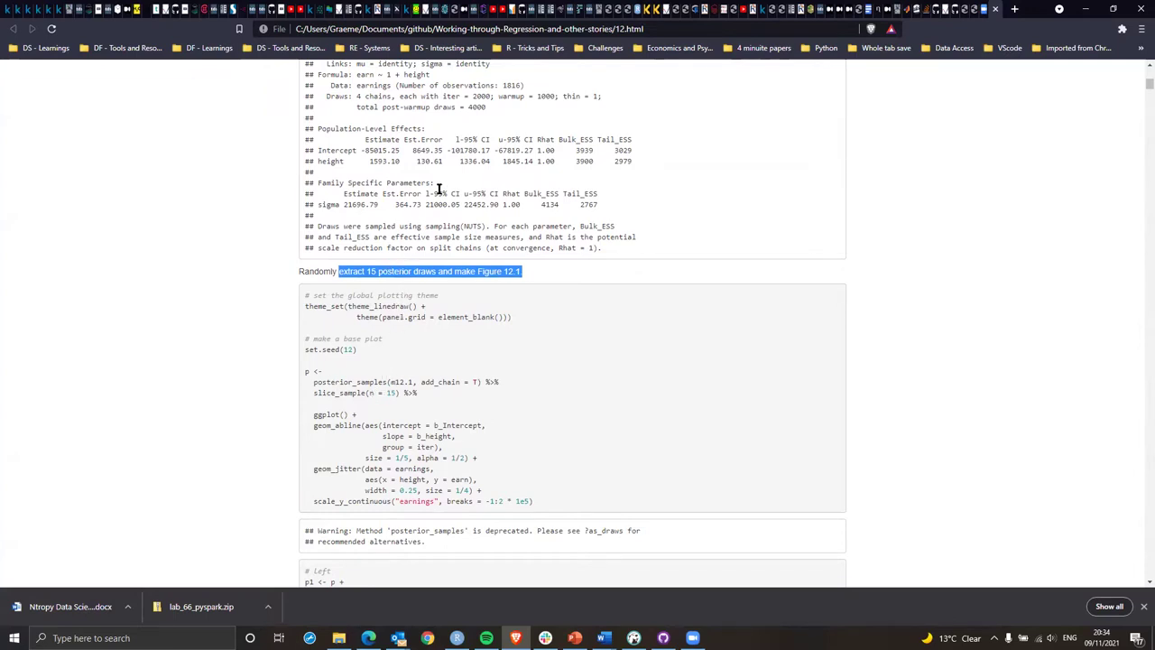
pyautogui.scroll(-5, 374, 402)
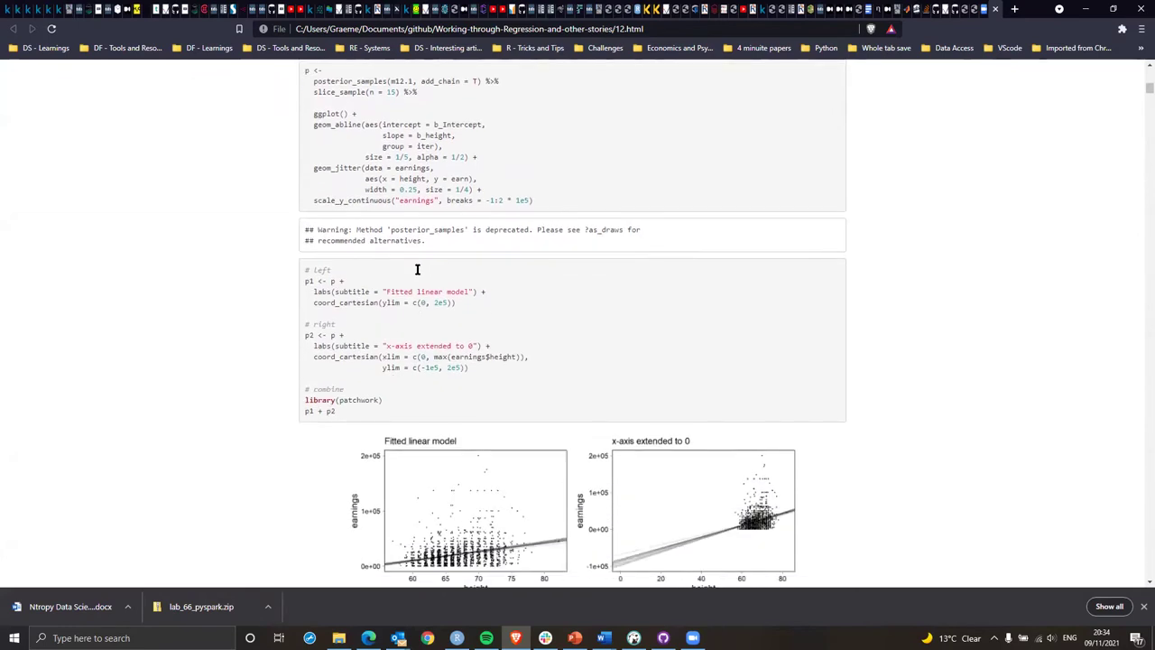
pyautogui.scroll(-1, 416, 272)
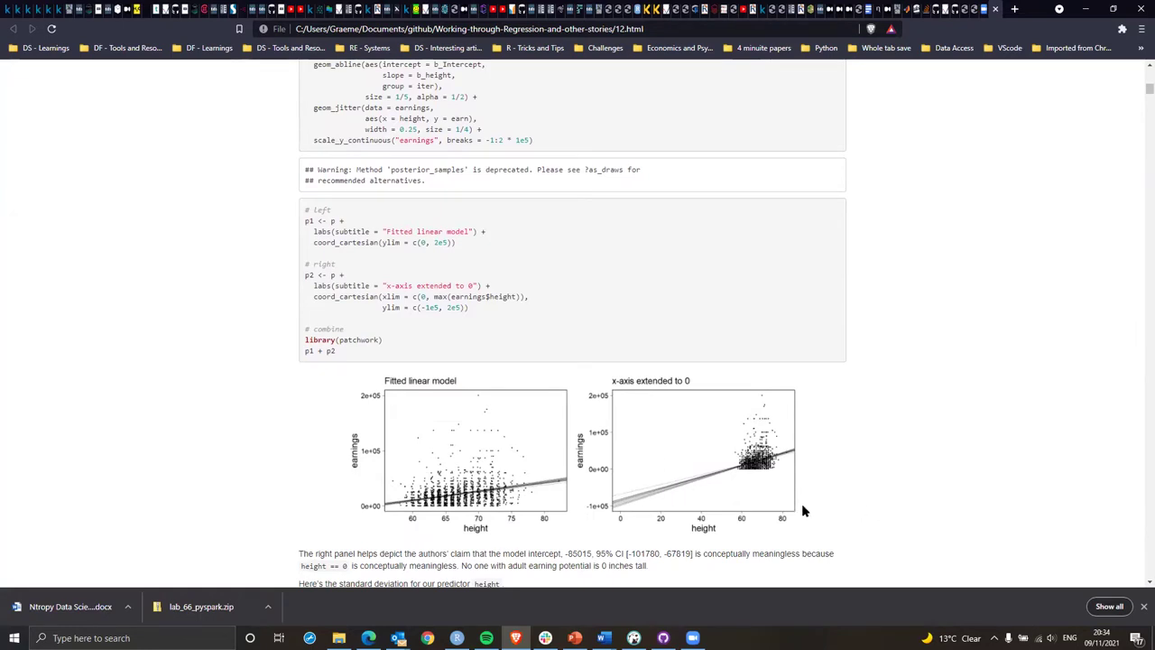
# Dismiss the downloads bar and enlarge the page to show the two Figure 12.1 plots.
pyautogui.click(1144, 607)
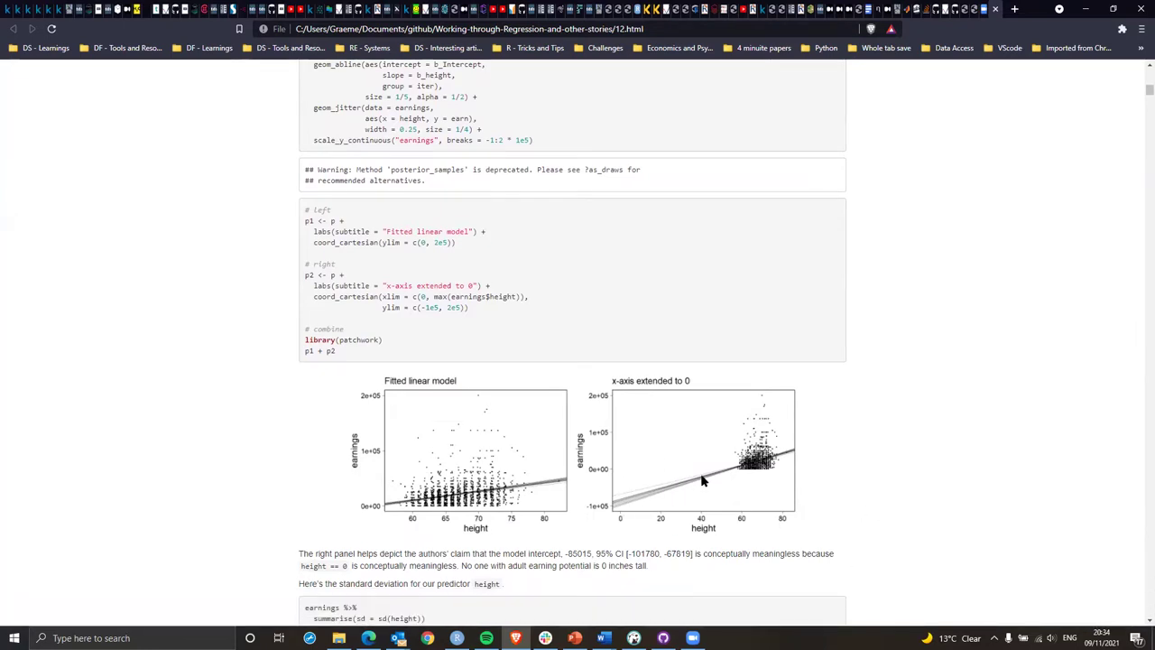
pyautogui.hotkey('ctrl', '+')
pyautogui.hotkey('ctrl', '+')
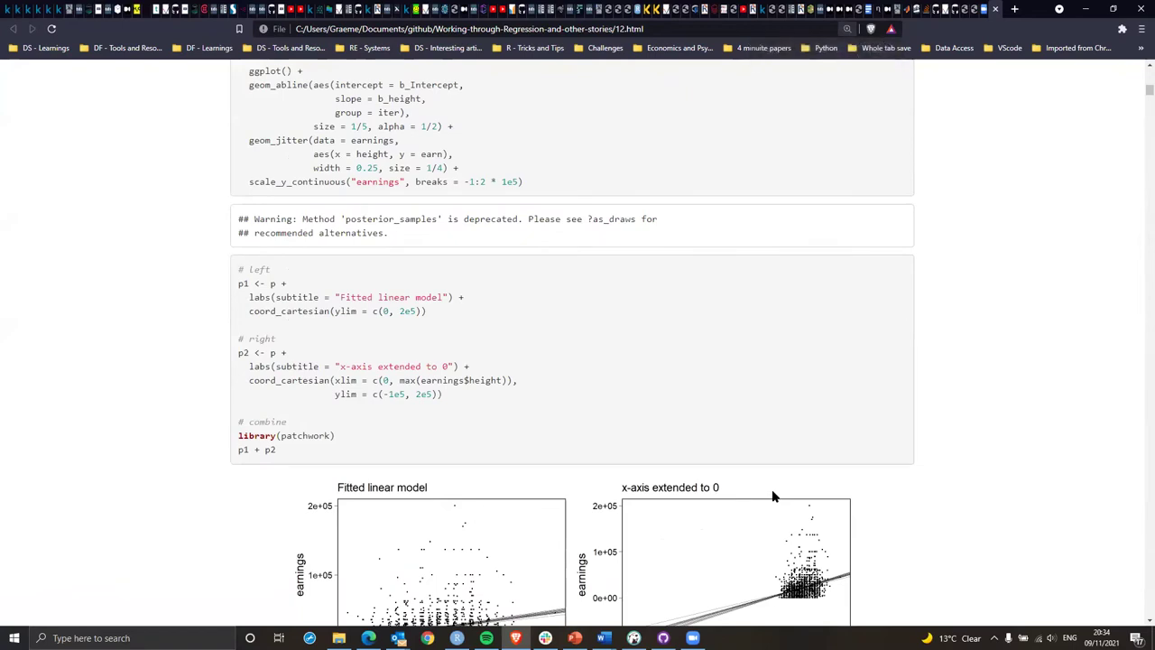
pyautogui.hotkey('ctrl', '+')
pyautogui.scroll(-3, 831, 470)
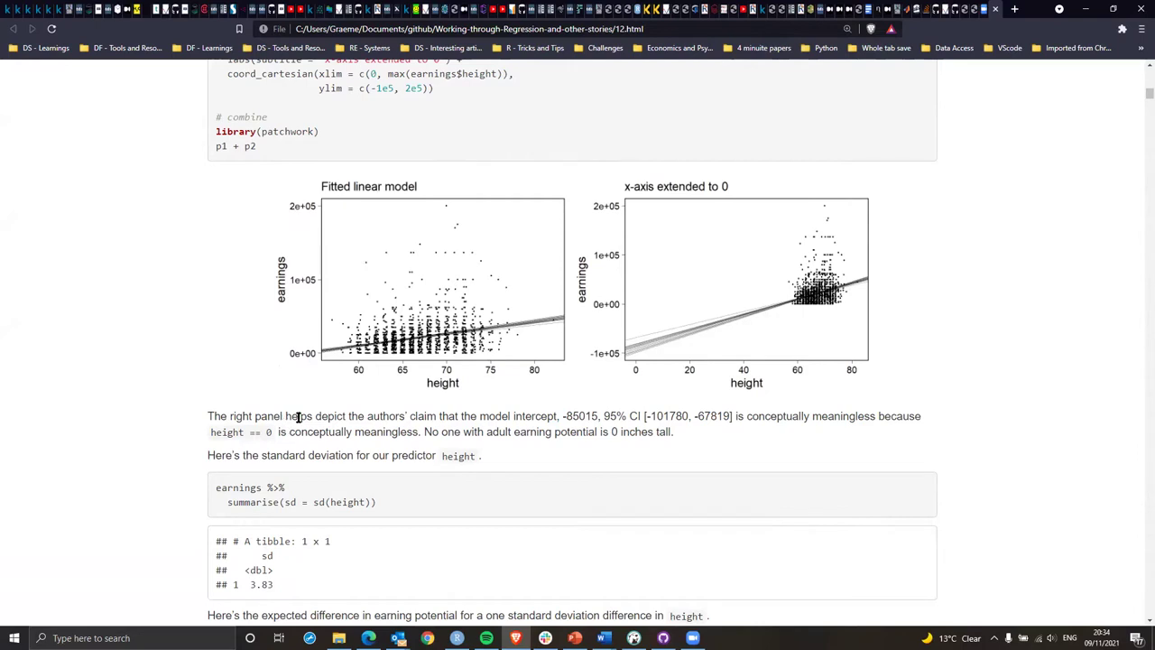
# Highlight the explanation of the model intercept and the sentence on the expected earnings difference for one standard deviation in height.
pyautogui.moveTo(284, 416); pyautogui.dragTo(683, 435)
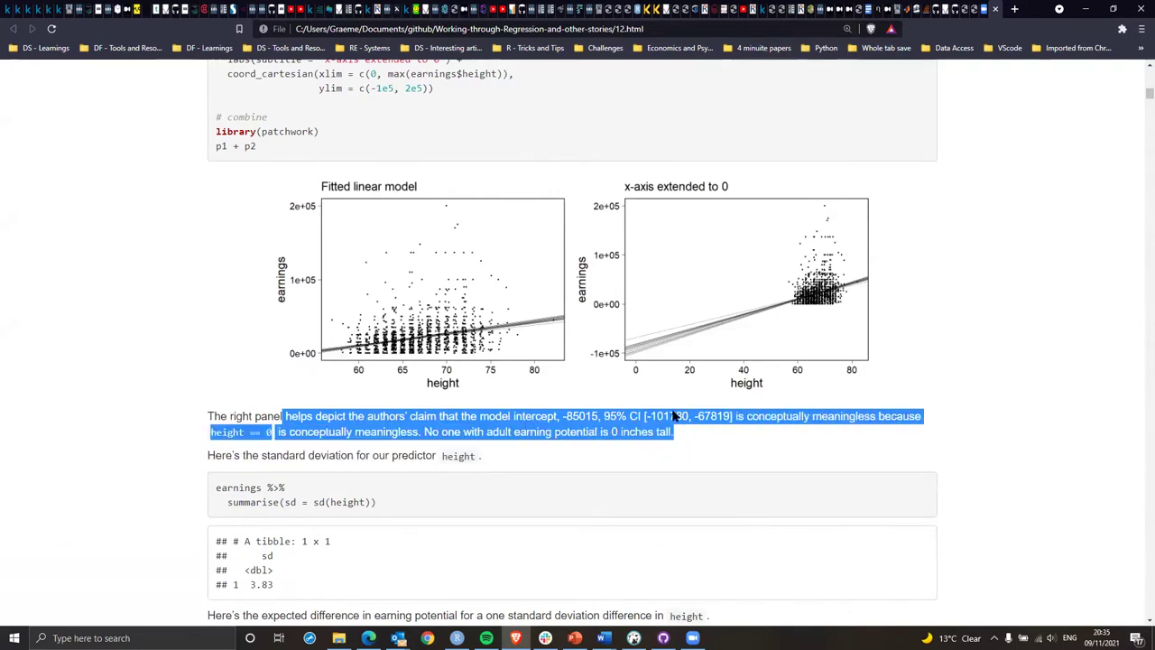
pyautogui.scroll(-1, 291, 431)
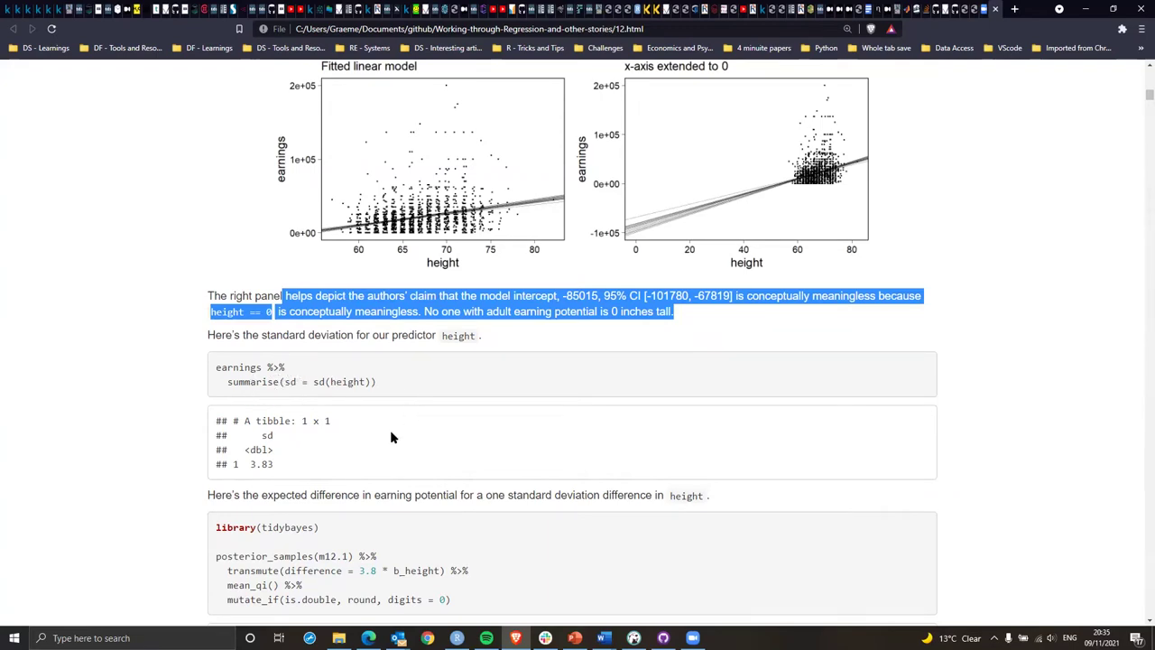
pyautogui.scroll(-1, 391, 435)
pyautogui.moveTo(226, 435); pyautogui.dragTo(703, 434)
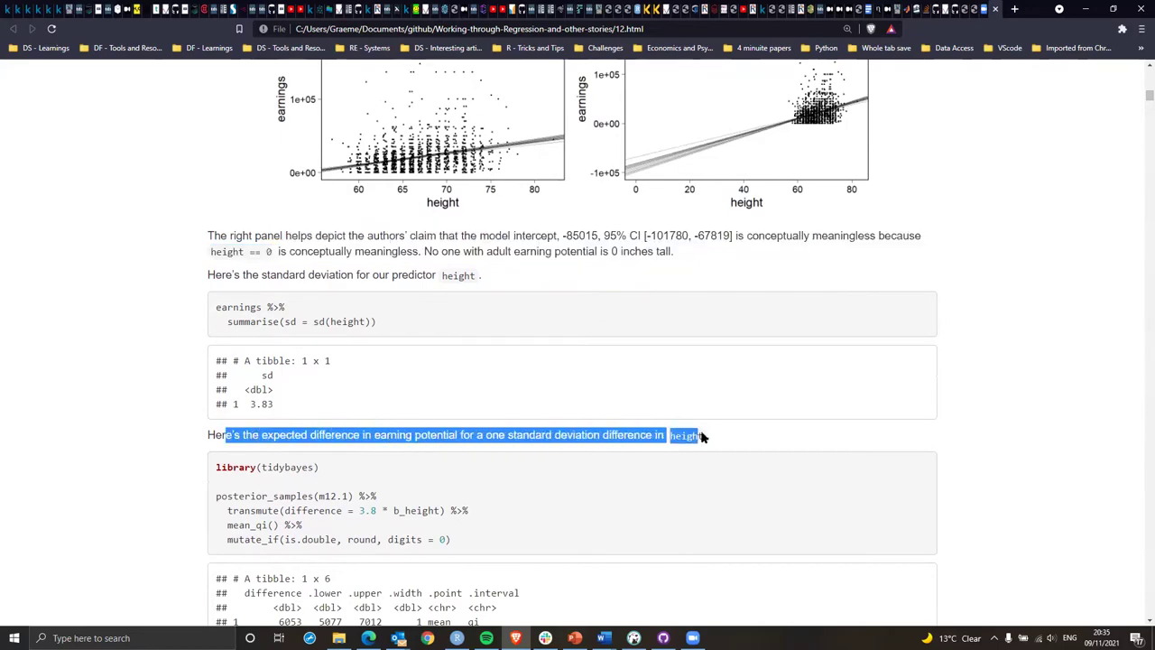
pyautogui.scroll(-4, 686, 431)
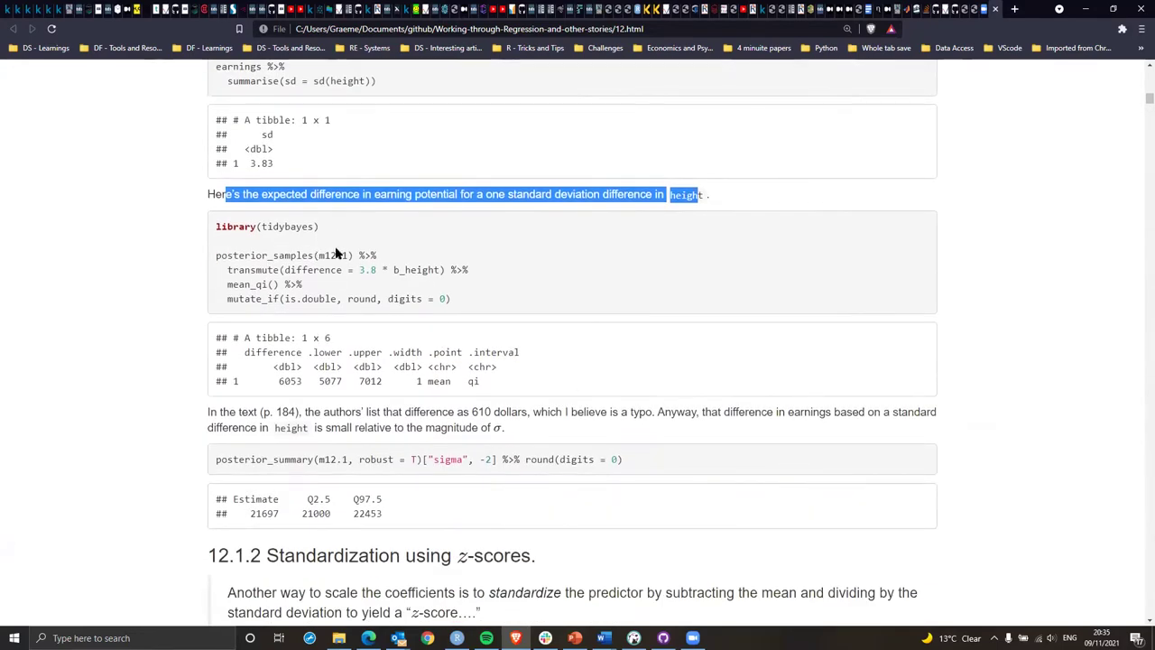
# Examine the transmute line of the earnings difference code, highlighting the 3.8 multiplier and the b_height term.
pyautogui.moveTo(233, 269); pyautogui.dragTo(444, 266)
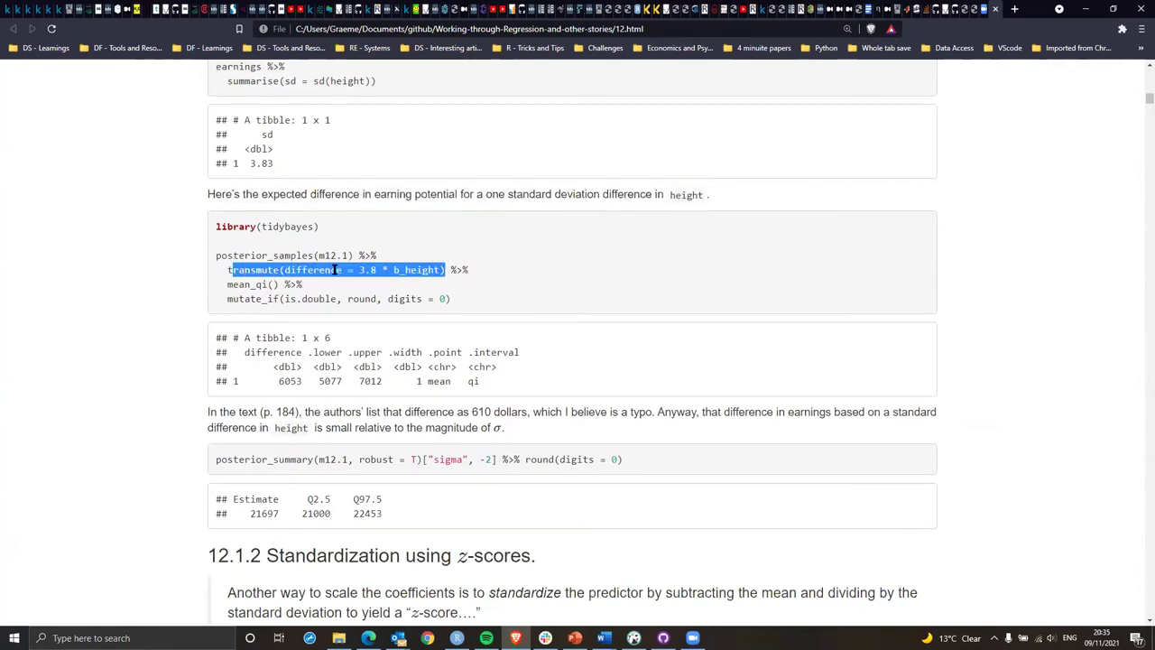
pyautogui.click(363, 270)
pyautogui.doubleClick(368, 269)
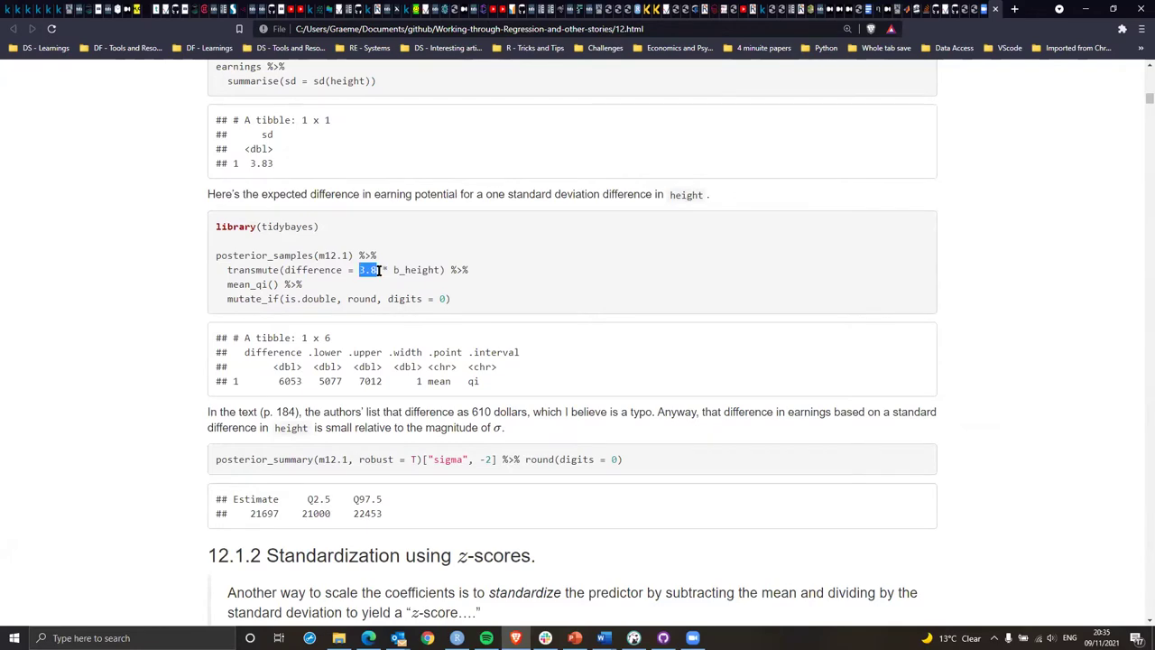
pyautogui.scroll(2, 352, 240)
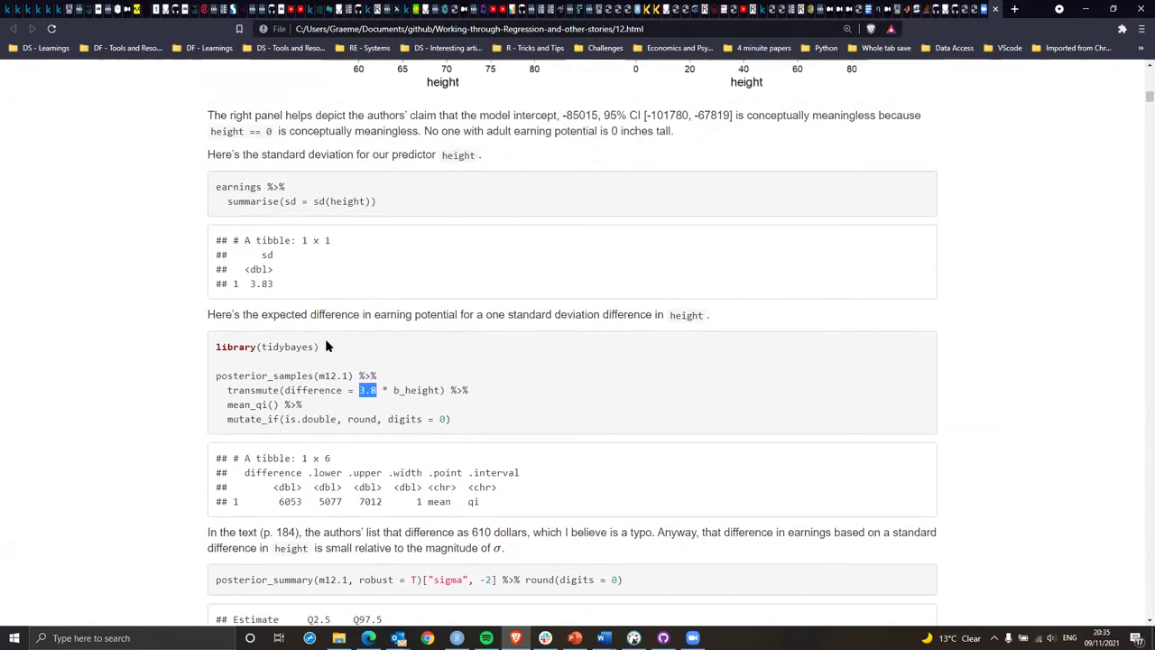
pyautogui.scroll(-2, 327, 344)
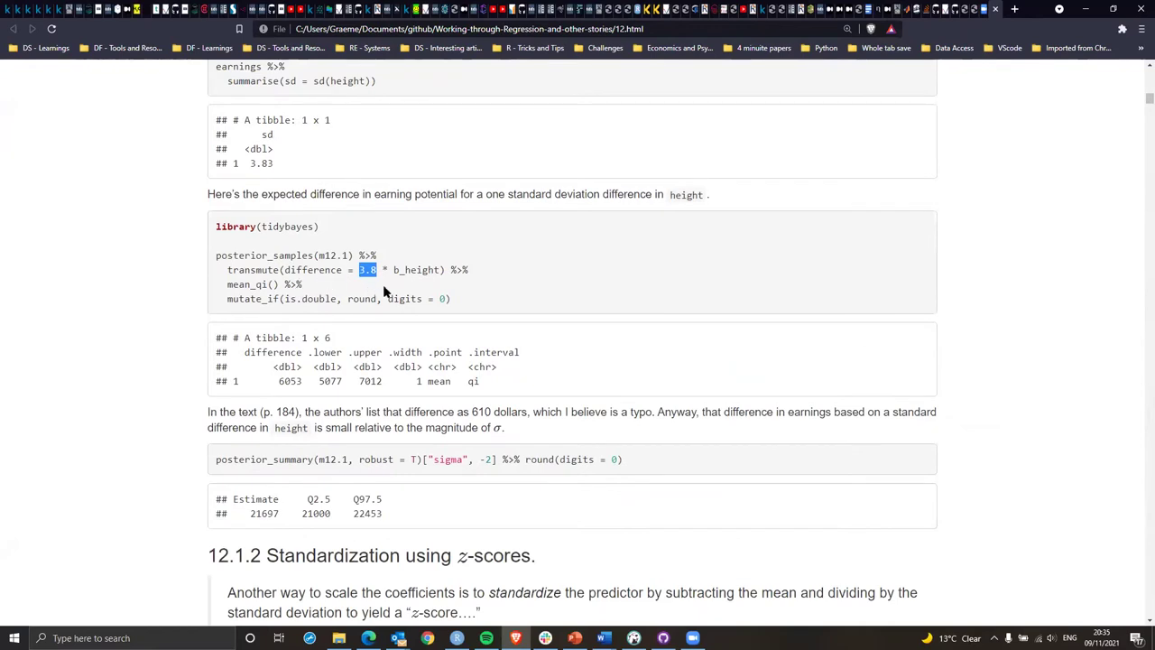
pyautogui.moveTo(395, 269); pyautogui.dragTo(436, 269)
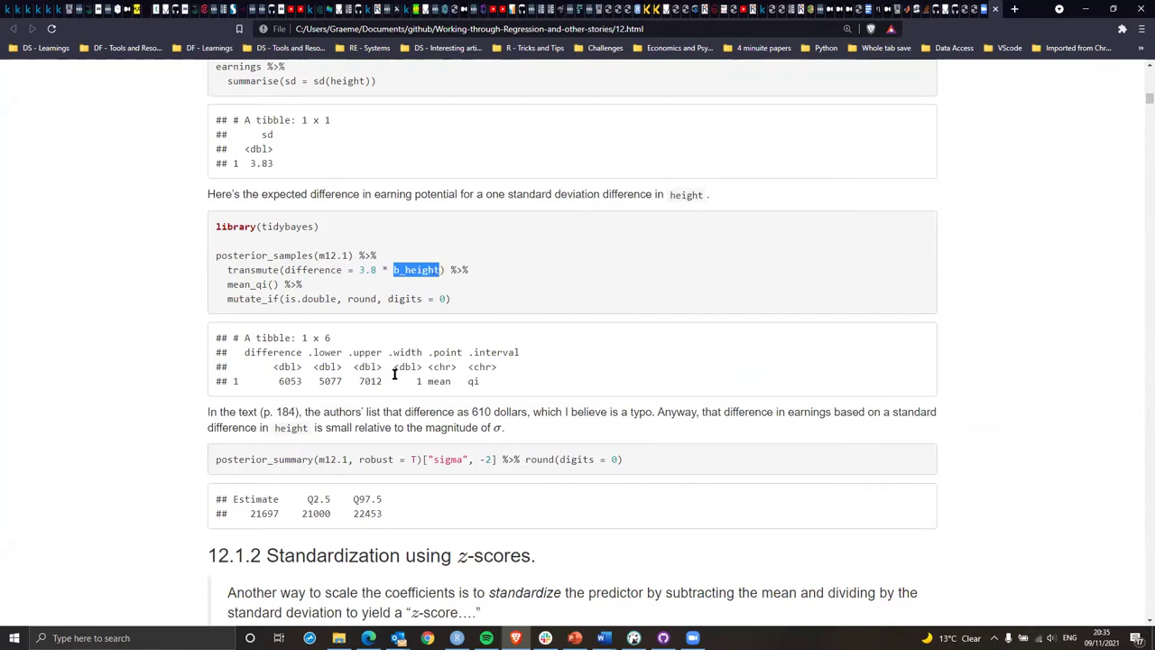
# Review the earnings difference and sigma output against the Figure 12.1 plots, highlighting the sentence on a one standard deviation difference in height.
pyautogui.scroll(-1, 430, 377)
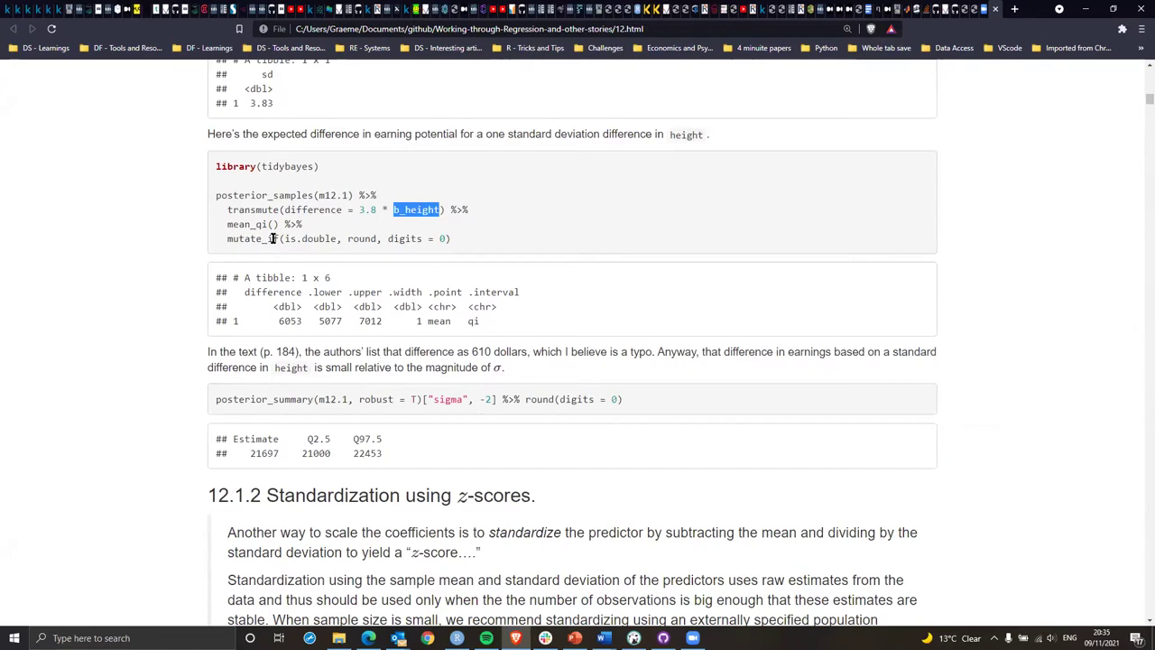
pyautogui.scroll(-1, 505, 363)
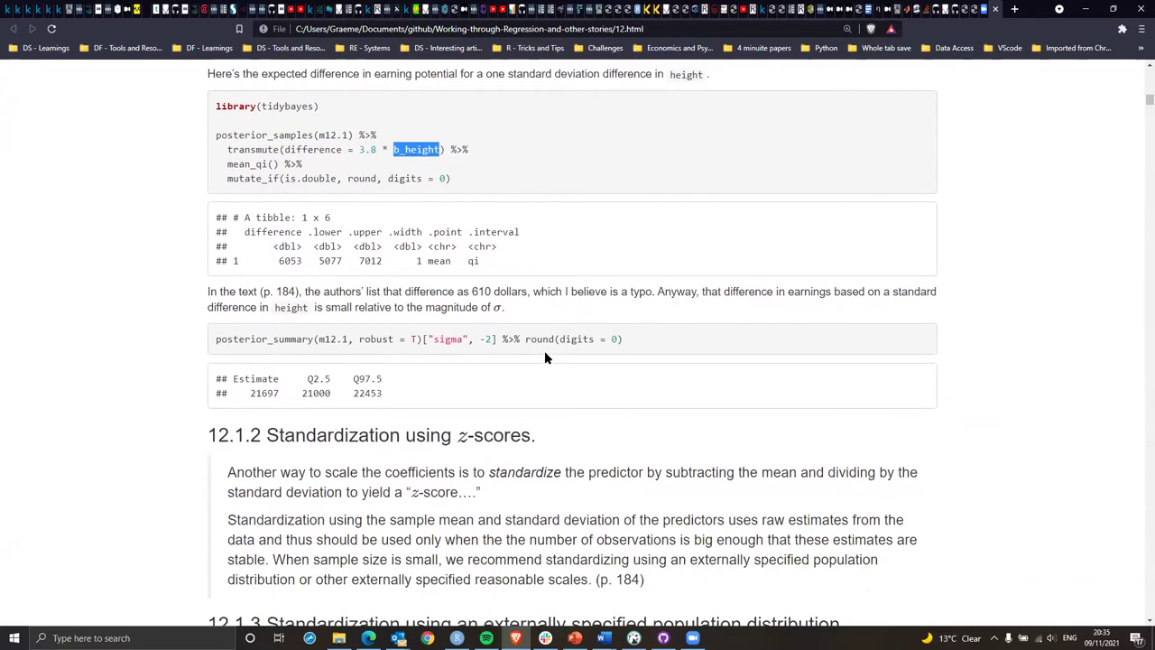
pyautogui.scroll(-2, 376, 384)
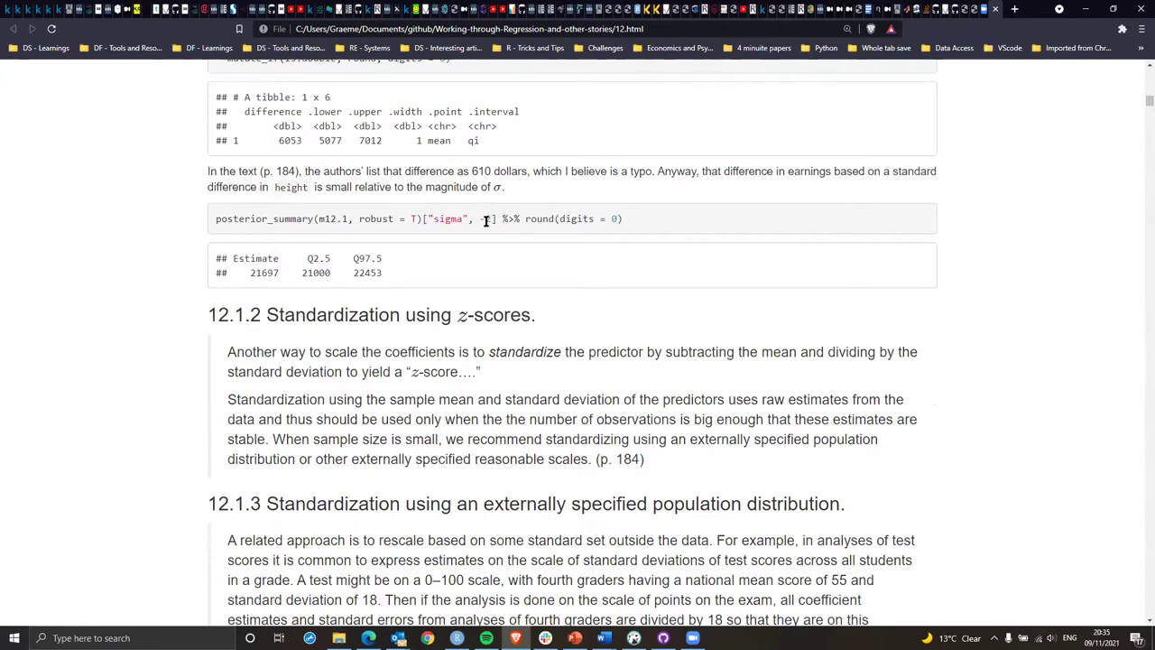
pyautogui.scroll(-1, 443, 292)
pyautogui.scroll(3, 469, 292)
pyautogui.scroll(7, 498, 303)
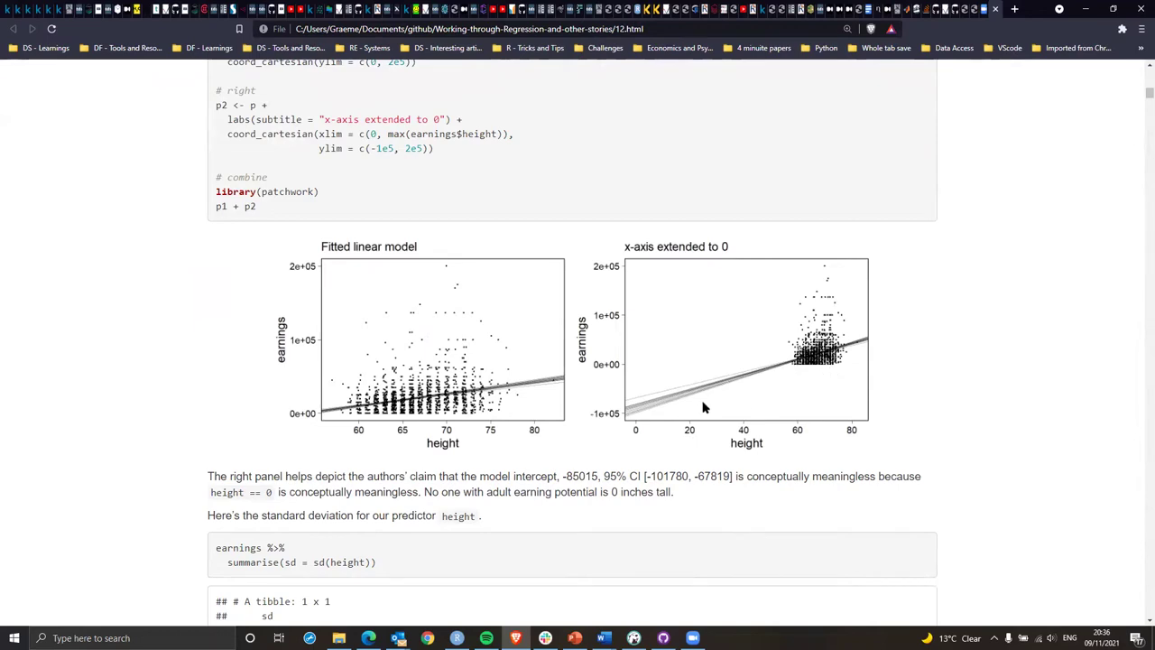
pyautogui.scroll(-5, 704, 408)
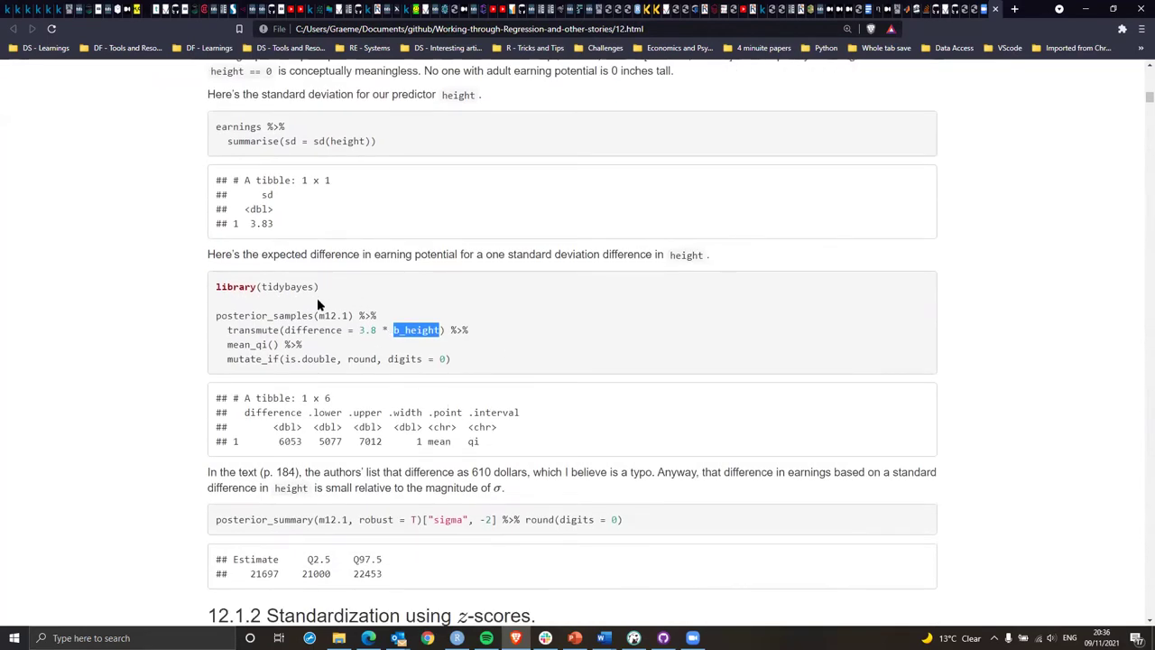
pyautogui.moveTo(252, 254); pyautogui.dragTo(729, 260)
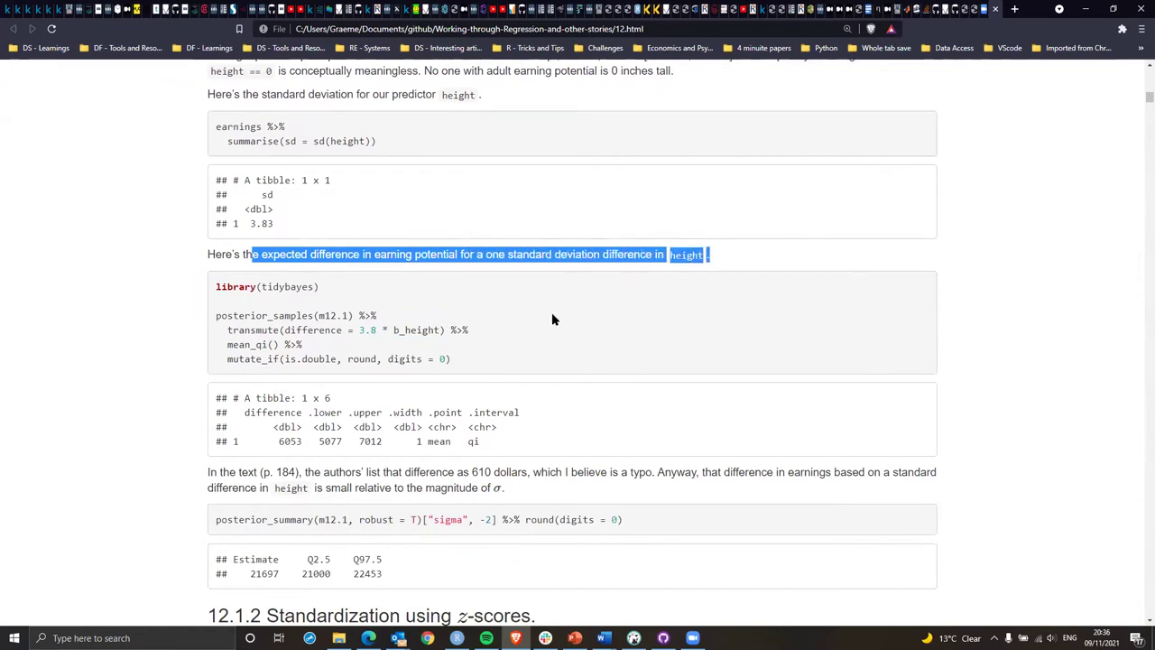
# Highlight the note on the authors' 610 dollar typo and the magnitude of sigma, plus the Q2.5 and Q97.5 values for sigma.
pyautogui.scroll(-1, 546, 325)
pyautogui.scroll(-3, 533, 350)
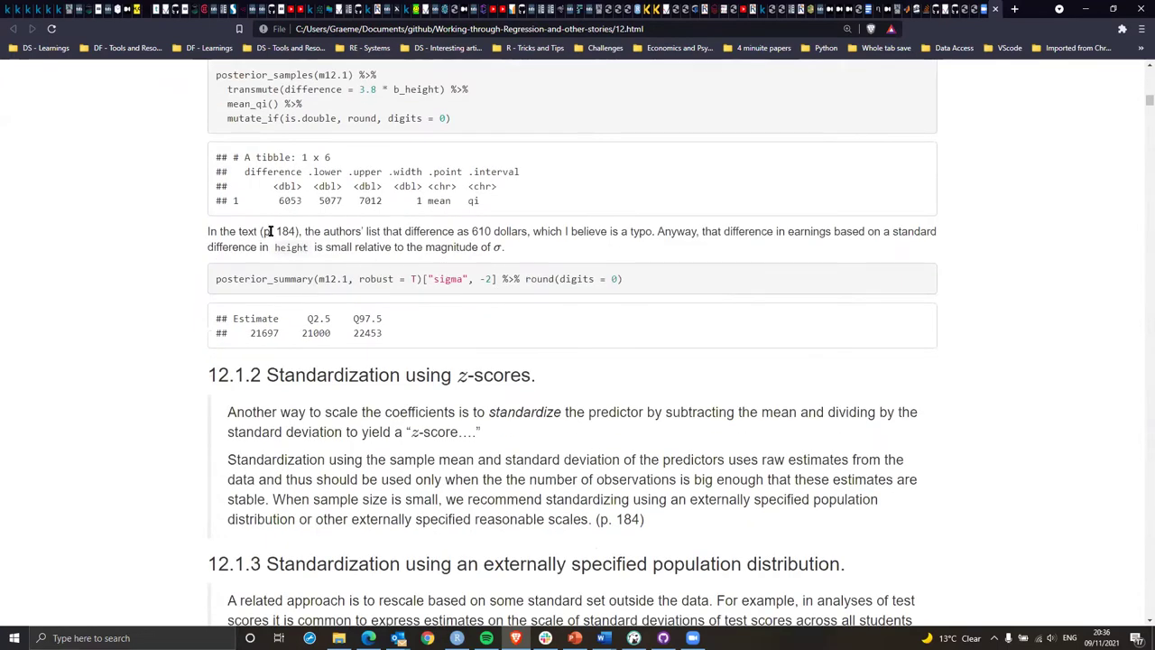
pyautogui.moveTo(280, 232); pyautogui.dragTo(495, 232)
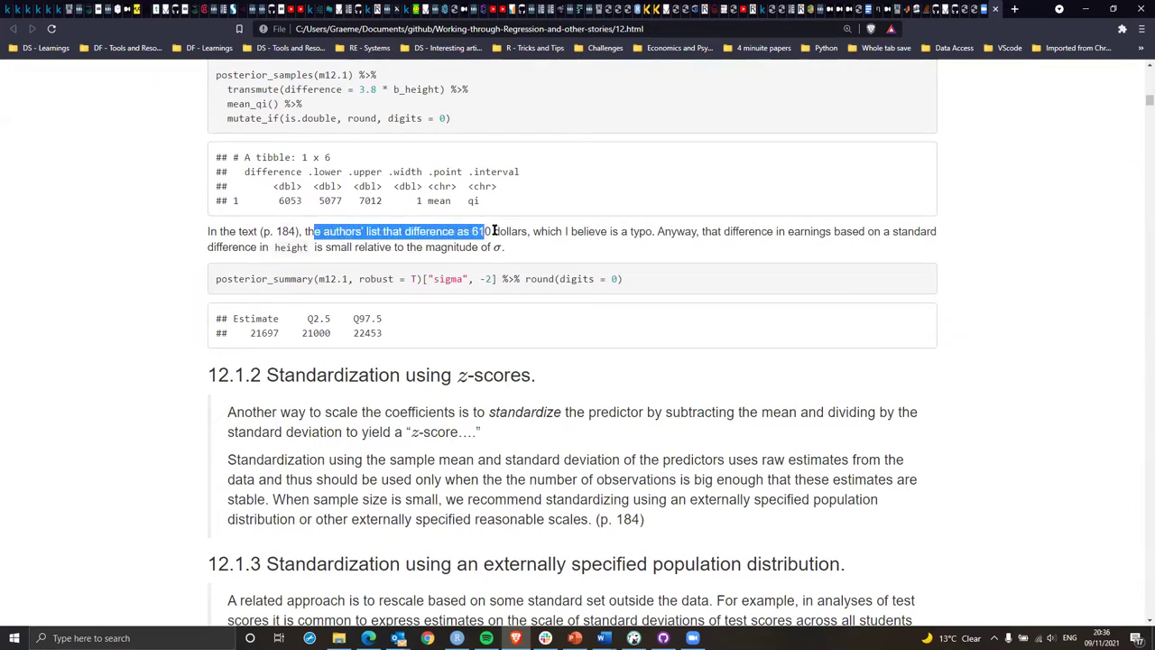
pyautogui.click(497, 231)
pyautogui.moveTo(571, 231); pyautogui.dragTo(506, 249)
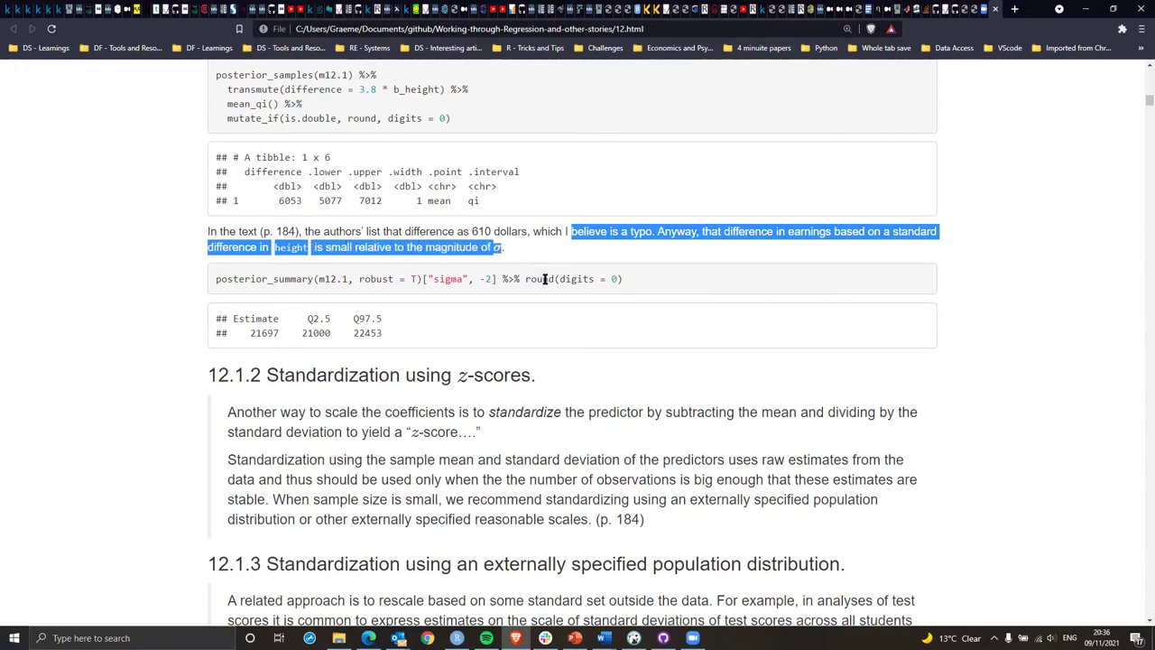
pyautogui.scroll(-2, 511, 354)
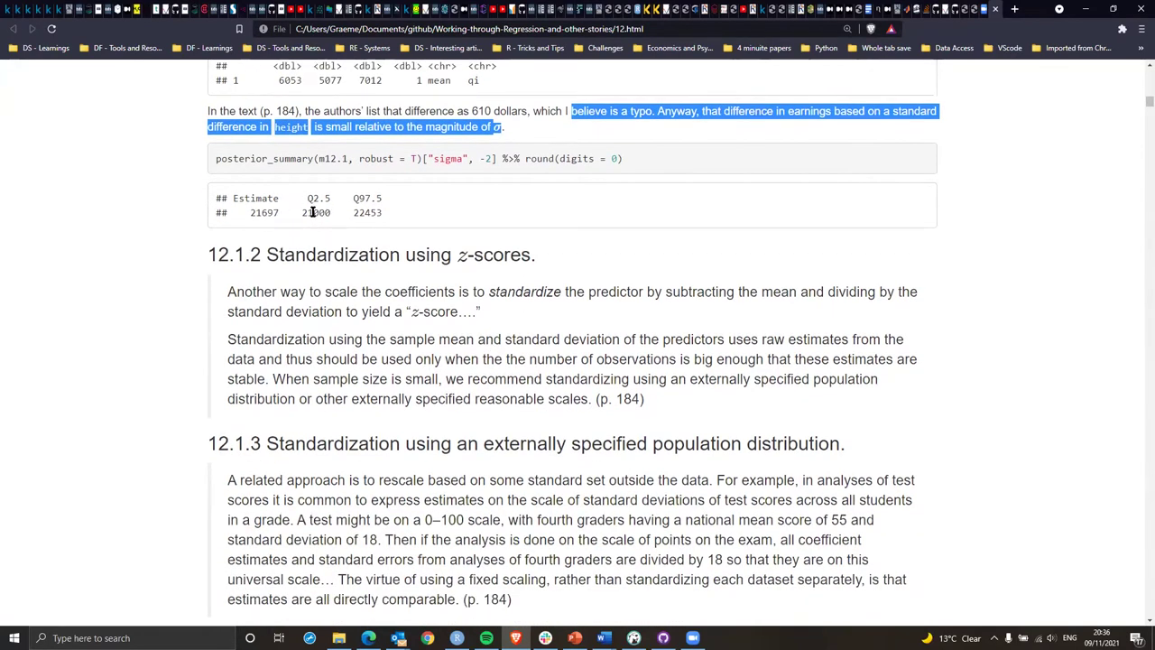
pyautogui.moveTo(304, 213); pyautogui.dragTo(383, 215)
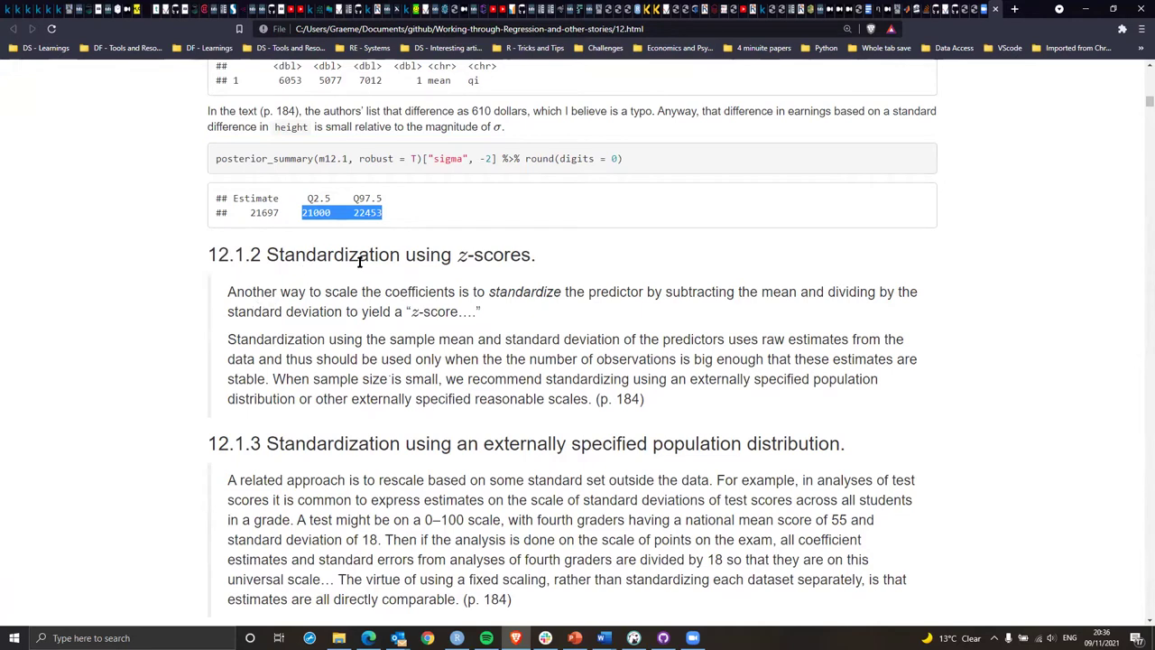
# Read section 12.1.2 on standardization using z-scores, highlighting its heading and the passages on sample mean, standard deviation and small samples.
pyautogui.moveTo(511, 251); pyautogui.dragTo(530, 249)
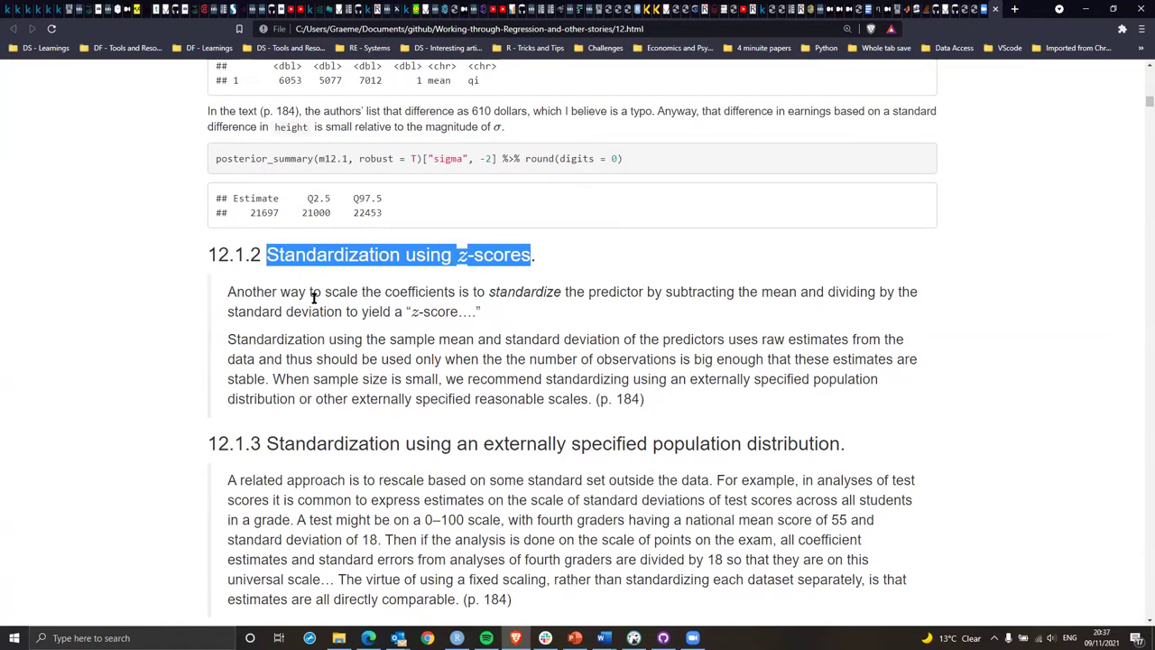
pyautogui.moveTo(229, 287); pyautogui.dragTo(496, 309)
pyautogui.moveTo(239, 341); pyautogui.dragTo(620, 339)
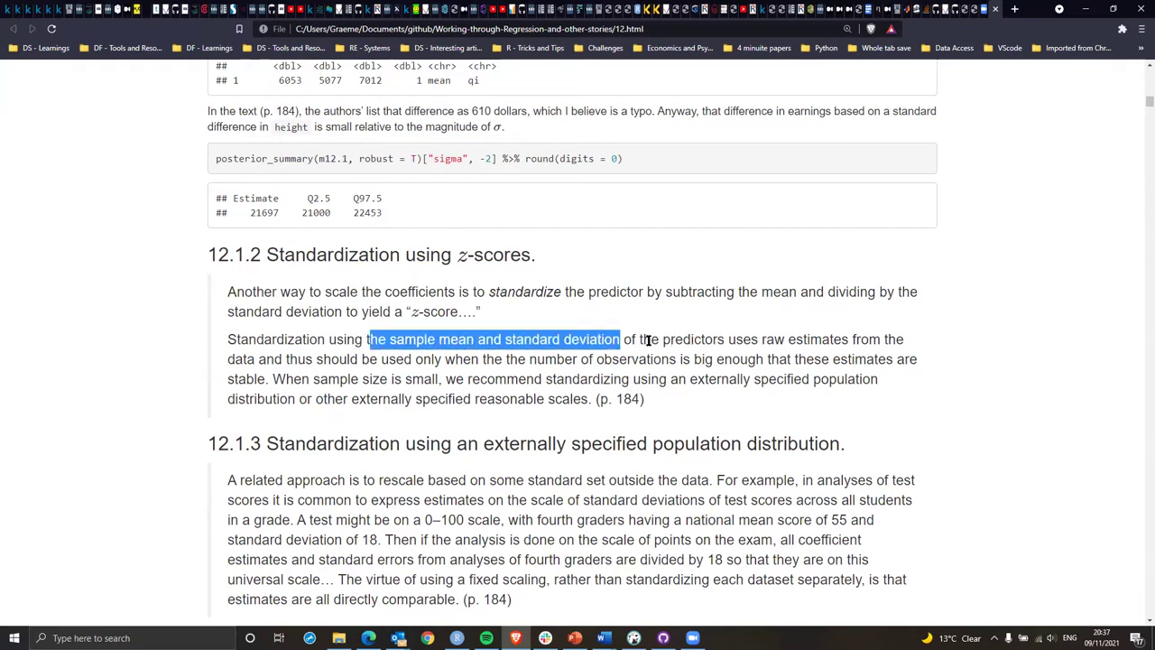
pyautogui.moveTo(736, 339); pyautogui.dragTo(874, 380)
pyautogui.moveTo(805, 386); pyautogui.dragTo(593, 399)
pyautogui.click(671, 400)
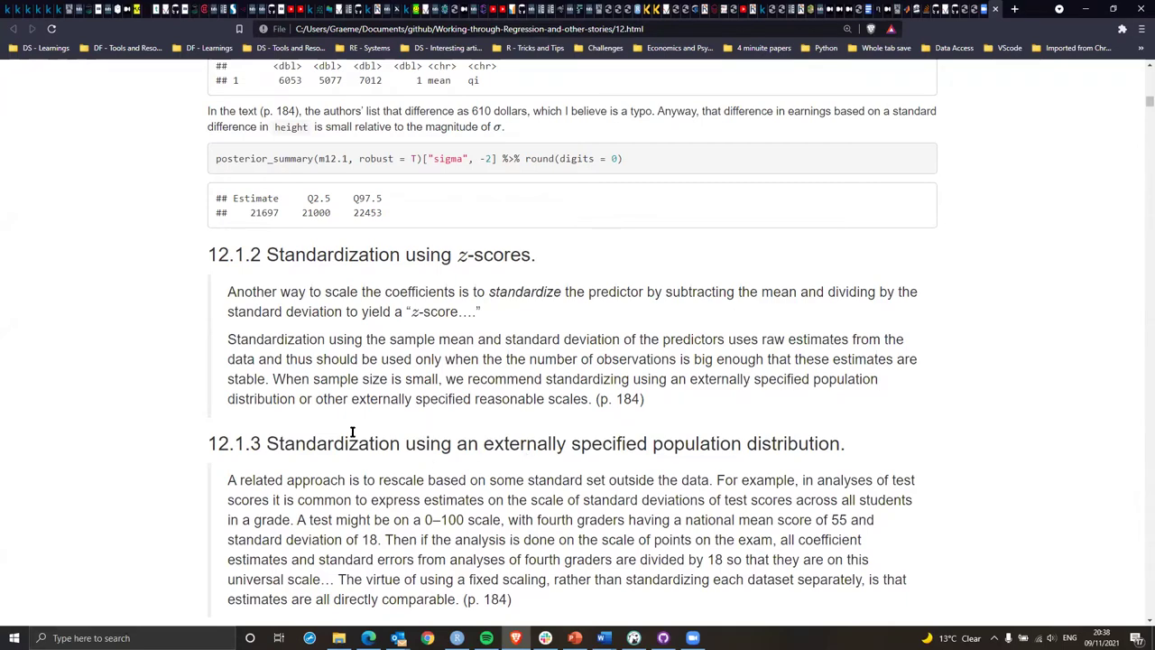
# Read section 12.1.3, highlighting the sentences on rescaling by a standard outside the data and the virtue of a fixed scaling.
pyautogui.scroll(-2, 287, 449)
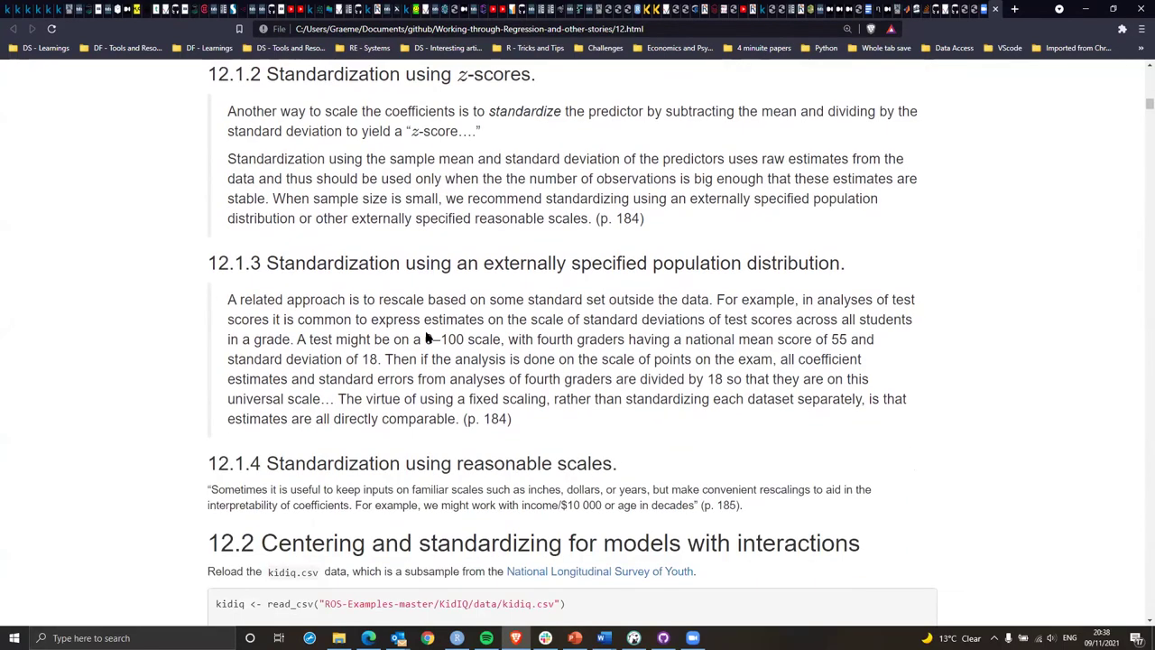
pyautogui.moveTo(457, 263); pyautogui.dragTo(830, 263)
pyautogui.moveTo(228, 299); pyautogui.dragTo(318, 299)
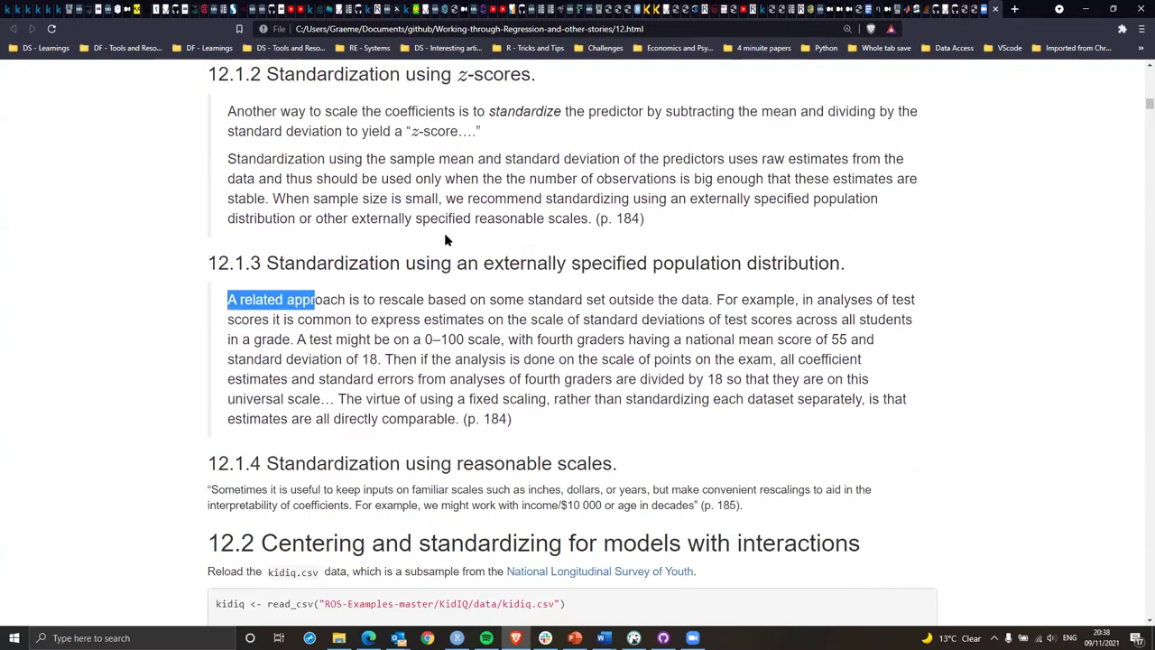
pyautogui.moveTo(228, 300); pyautogui.dragTo(728, 300)
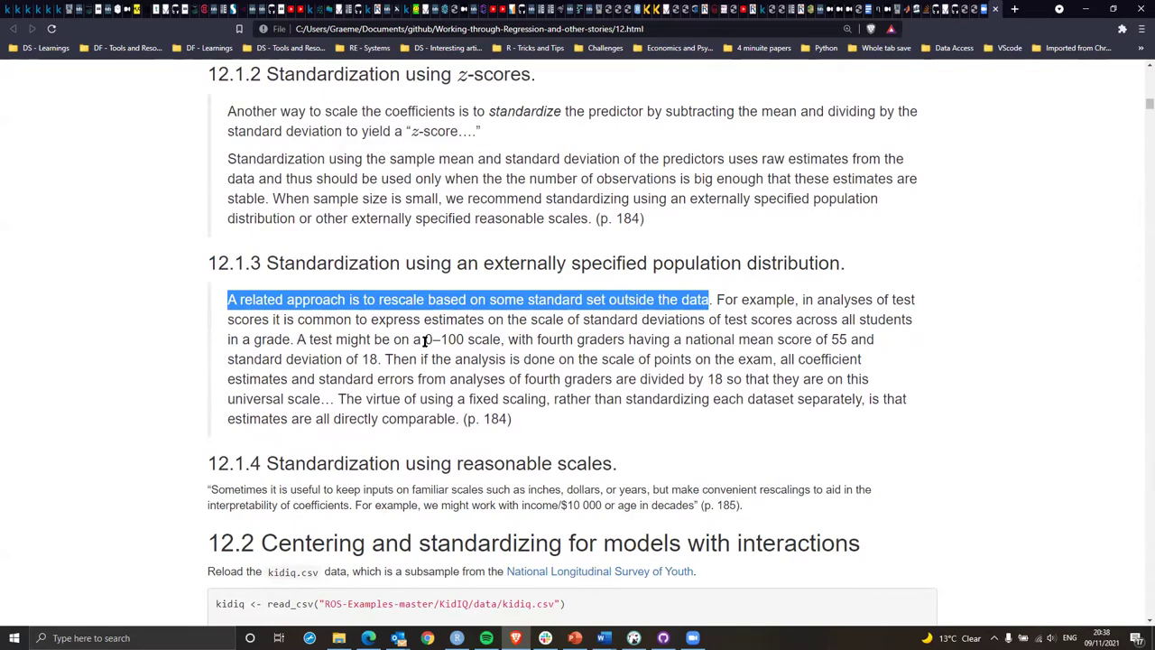
pyautogui.moveTo(521, 339); pyautogui.dragTo(456, 420)
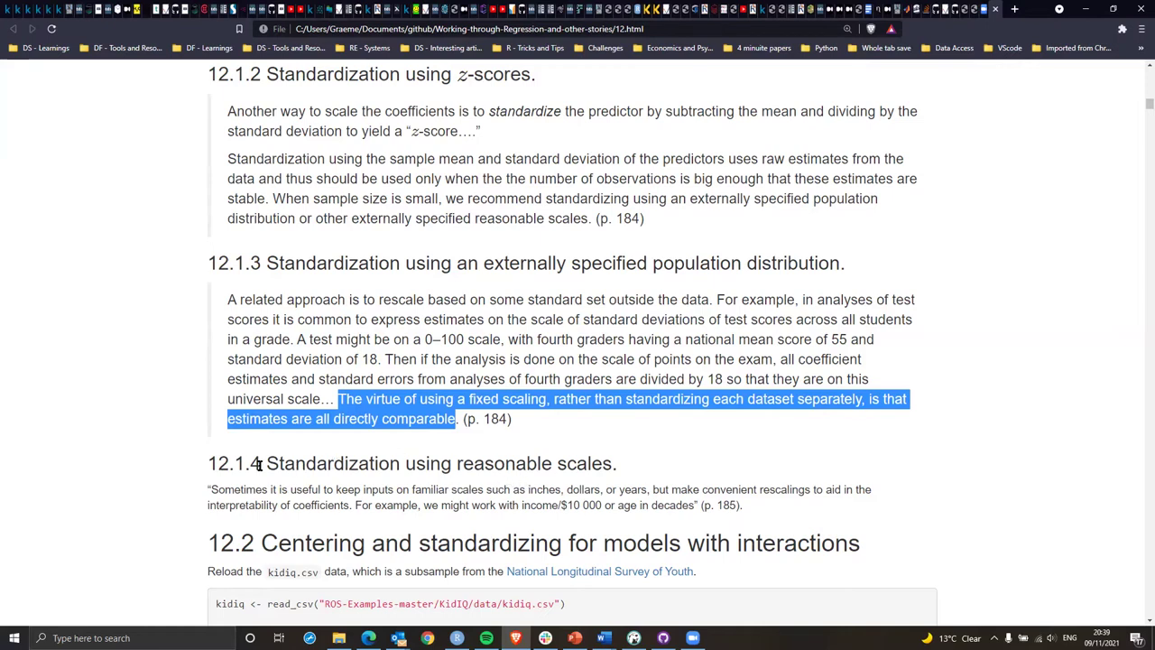
# Highlight the 12.1.4 heading on reasonable scales, its income/$10 000 example, and the 12.2 heading on centering and standardizing for interactions.
pyautogui.moveTo(267, 463); pyautogui.dragTo(617, 454)
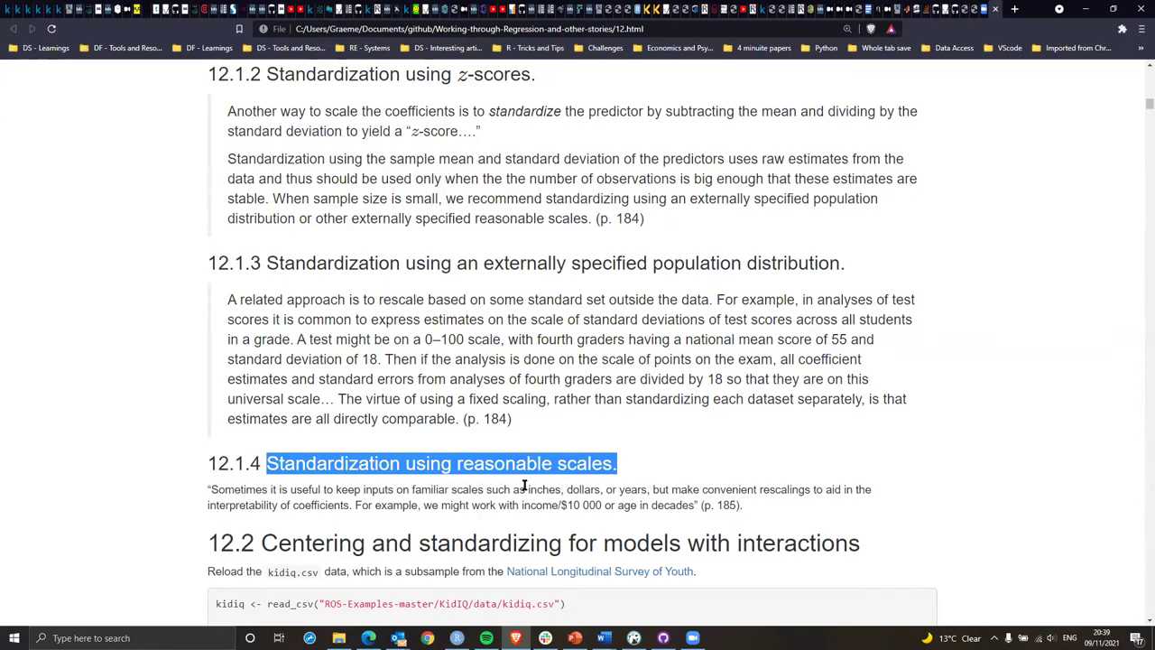
pyautogui.moveTo(291, 489); pyautogui.dragTo(612, 506)
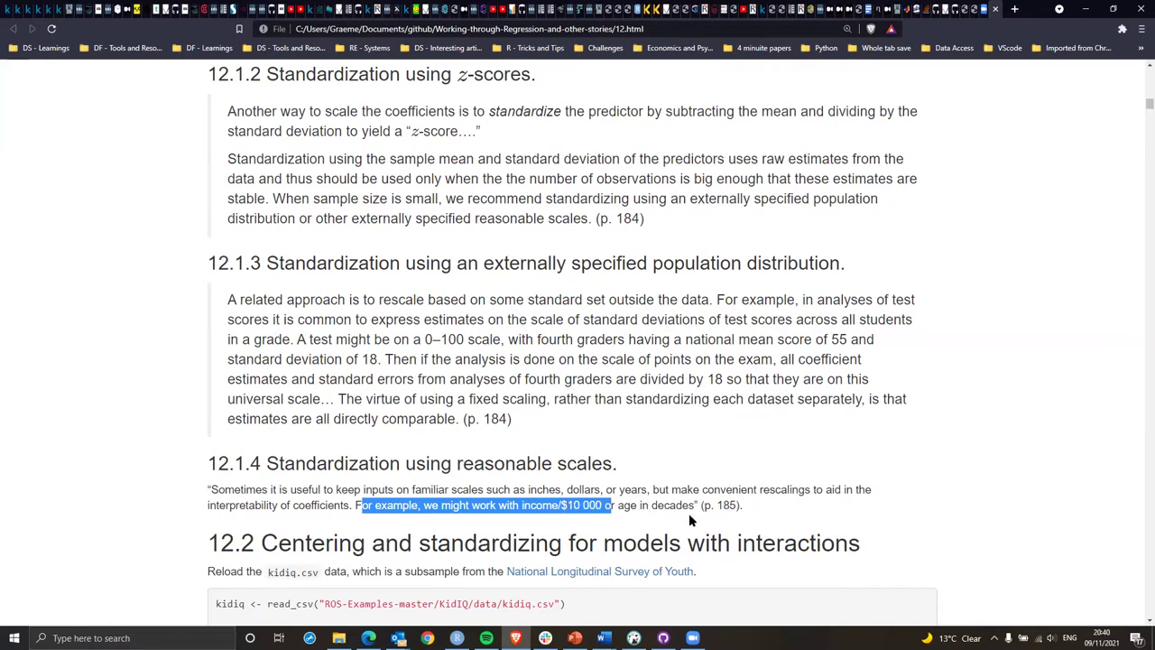
pyautogui.scroll(-2, 691, 516)
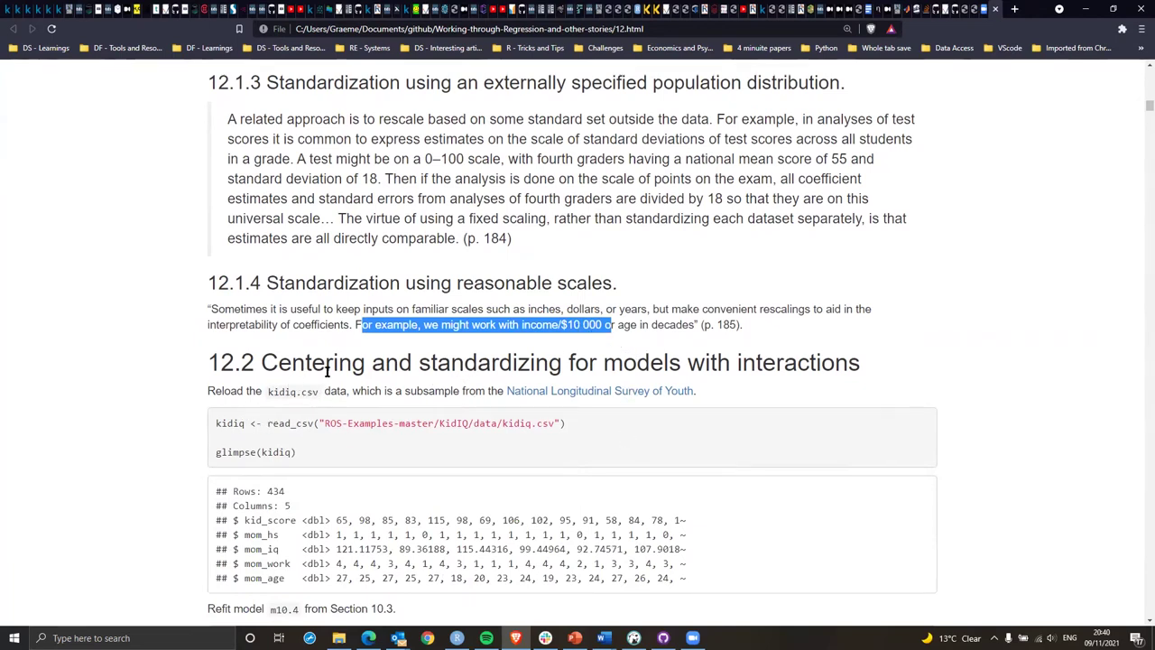
pyautogui.moveTo(279, 359); pyautogui.dragTo(860, 354)
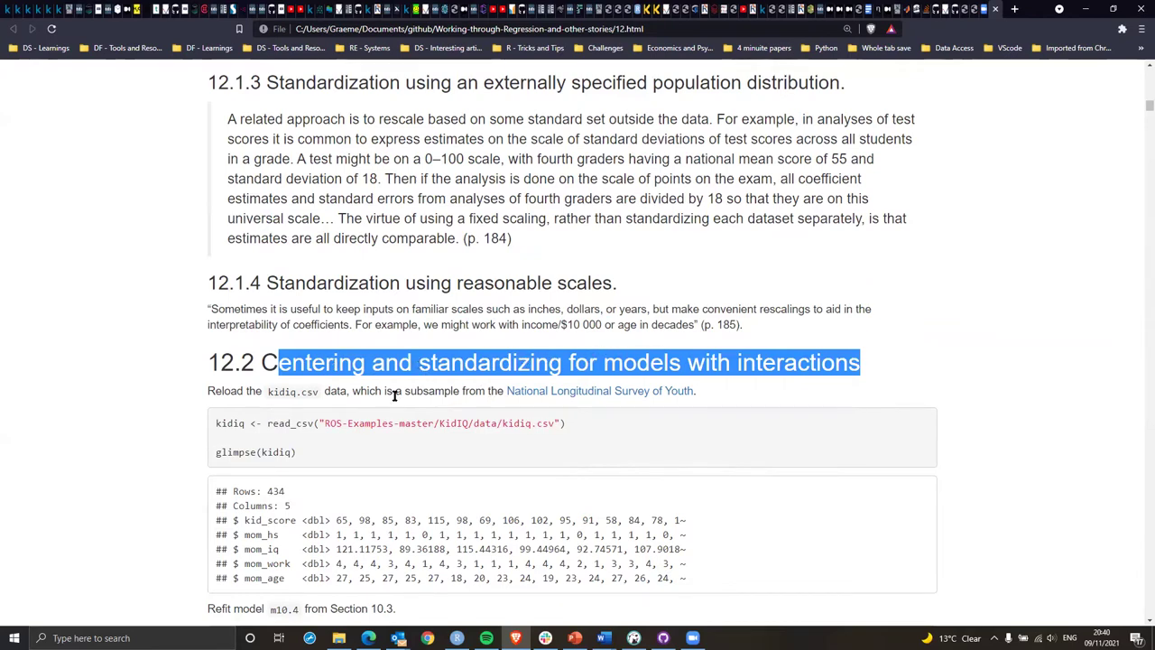
# Pass over the m10.4 model summary and highlight the 12.2.1 heading on centering by subtracting the mean of the data.
pyautogui.scroll(-2, 349, 446)
pyautogui.scroll(-5, 351, 450)
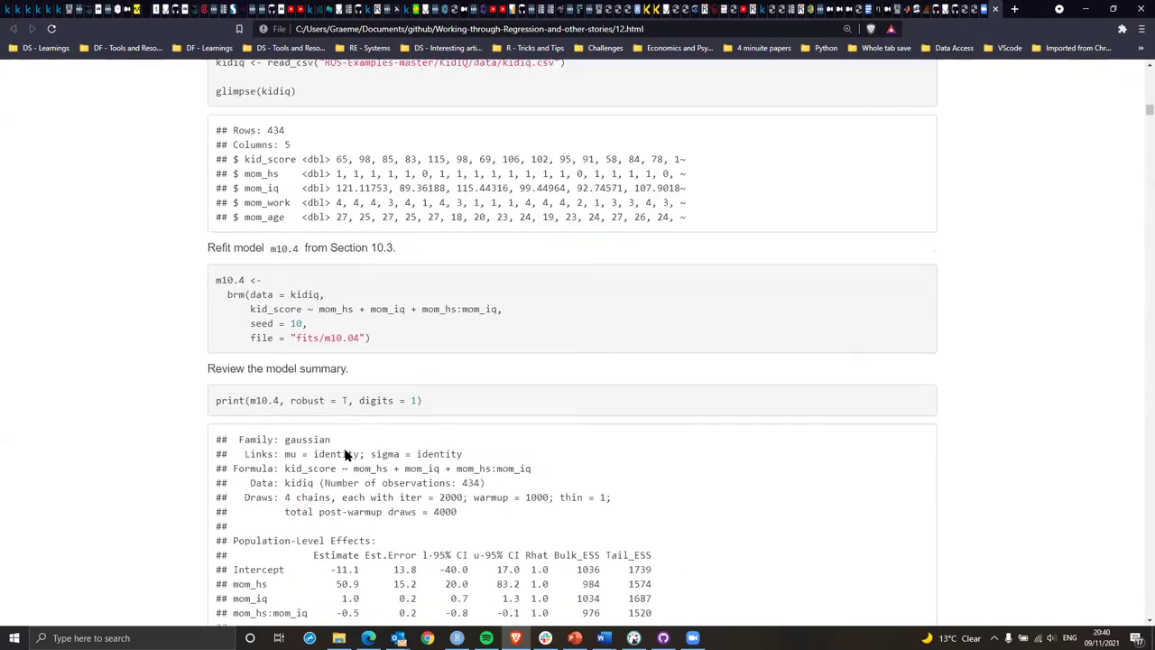
pyautogui.scroll(-2, 355, 437)
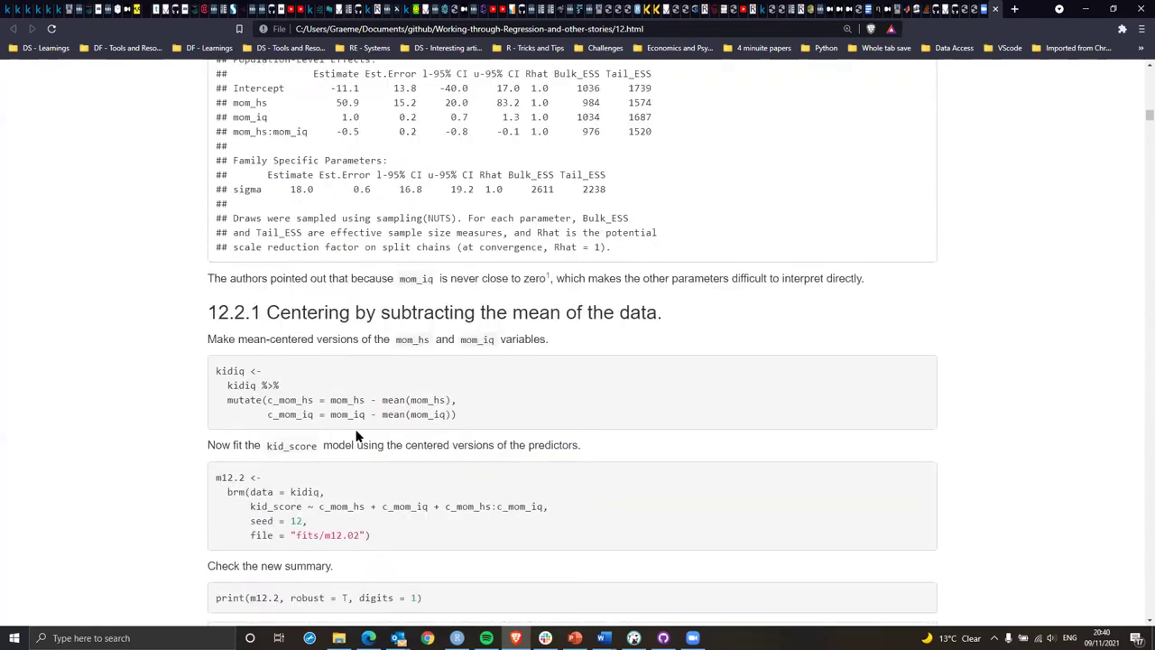
pyautogui.moveTo(267, 312); pyautogui.dragTo(666, 311)
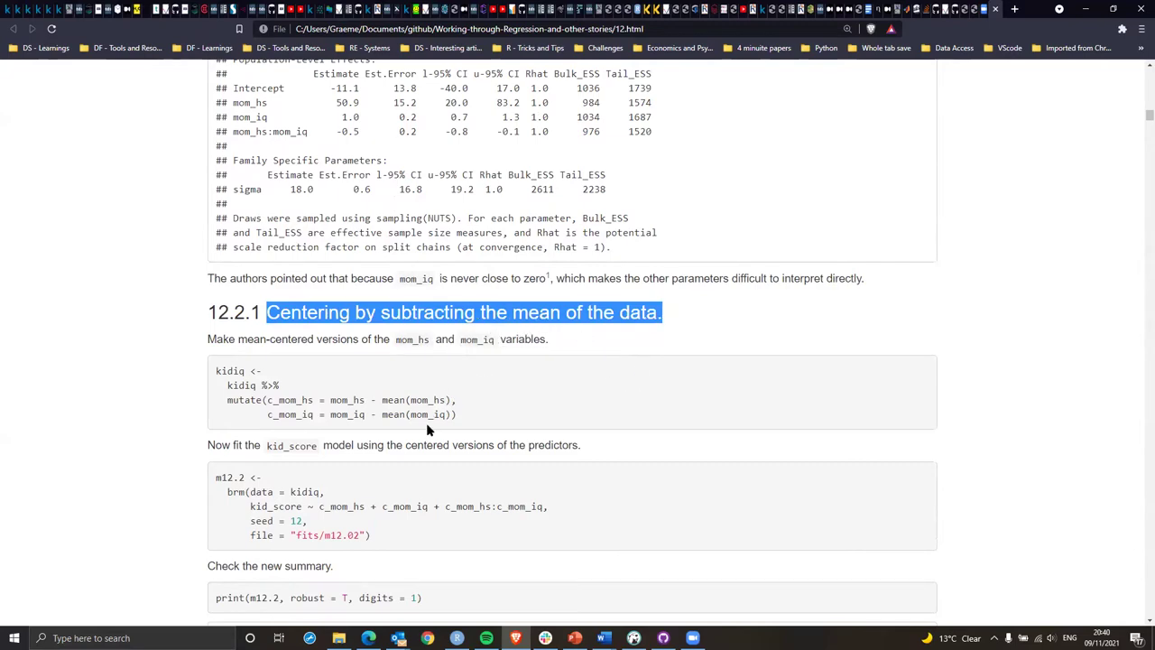
# Skim the material following the 12.2.1 heading and return to the kidiq data listing in section 12.2.
pyautogui.scroll(-10, 426, 423)
pyautogui.scroll(-7, 433, 421)
pyautogui.scroll(-14, 434, 417)
pyautogui.scroll(4, 440, 418)
pyautogui.scroll(20, 442, 413)
pyautogui.scroll(1, 451, 408)
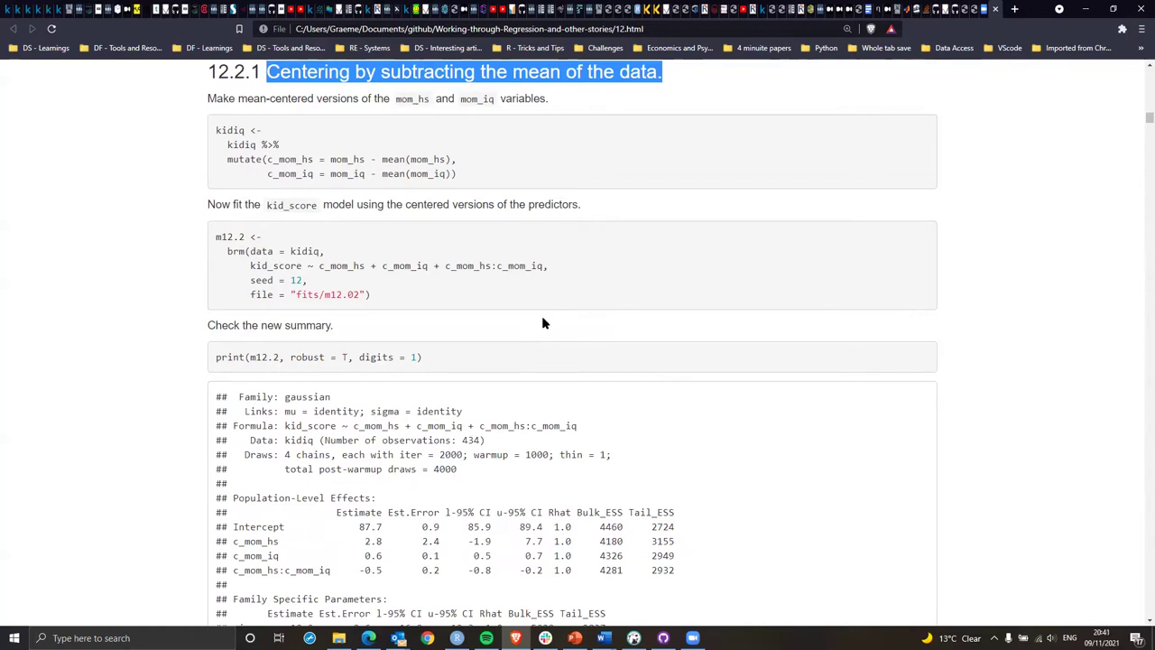
pyautogui.scroll(9, 520, 349)
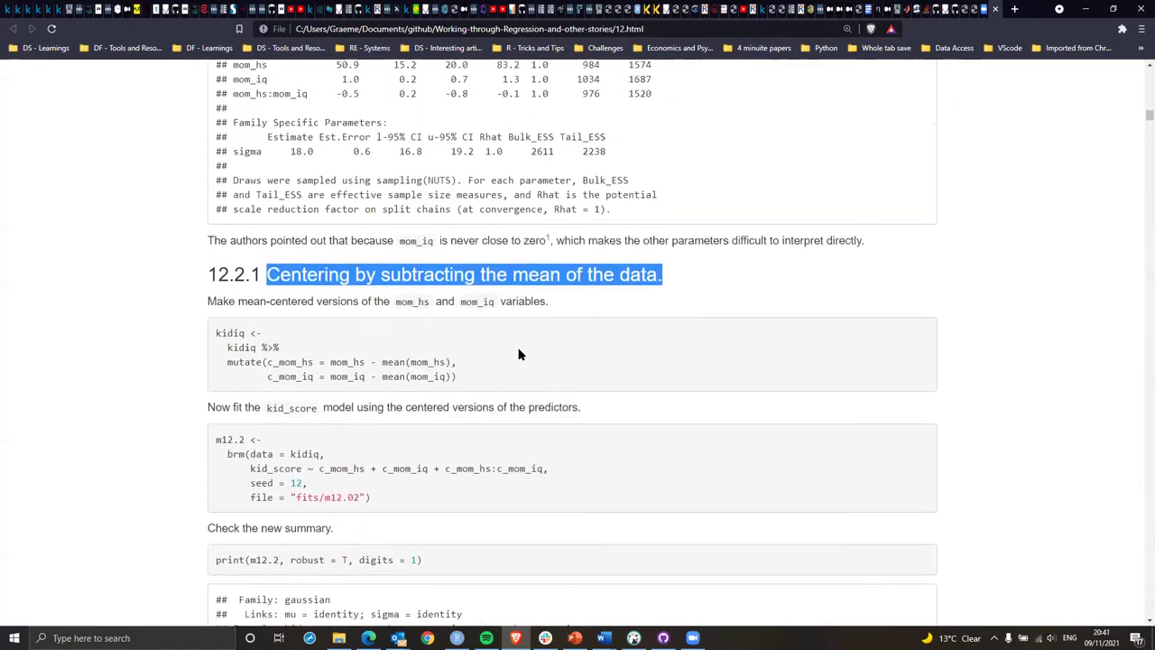
pyautogui.scroll(1, 522, 356)
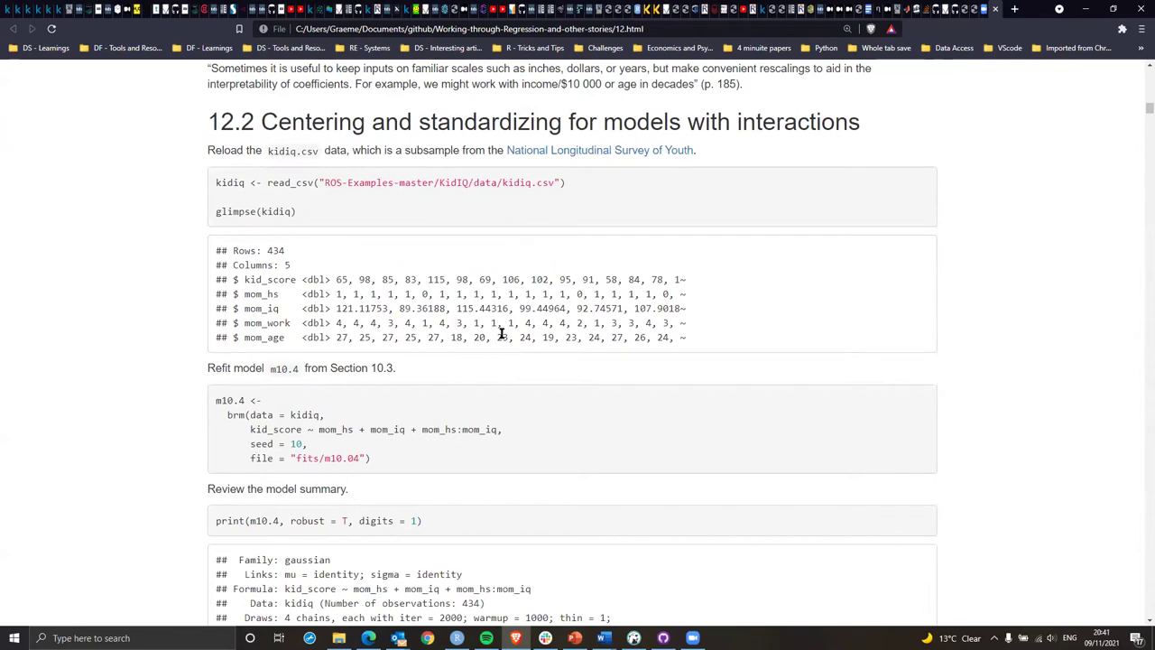
# Highlight the kidiq variables in the glimpse output, and the mom_iq and mom_hs predictors in the m10.4 formula.
pyautogui.moveTo(244, 280); pyautogui.dragTo(704, 346)
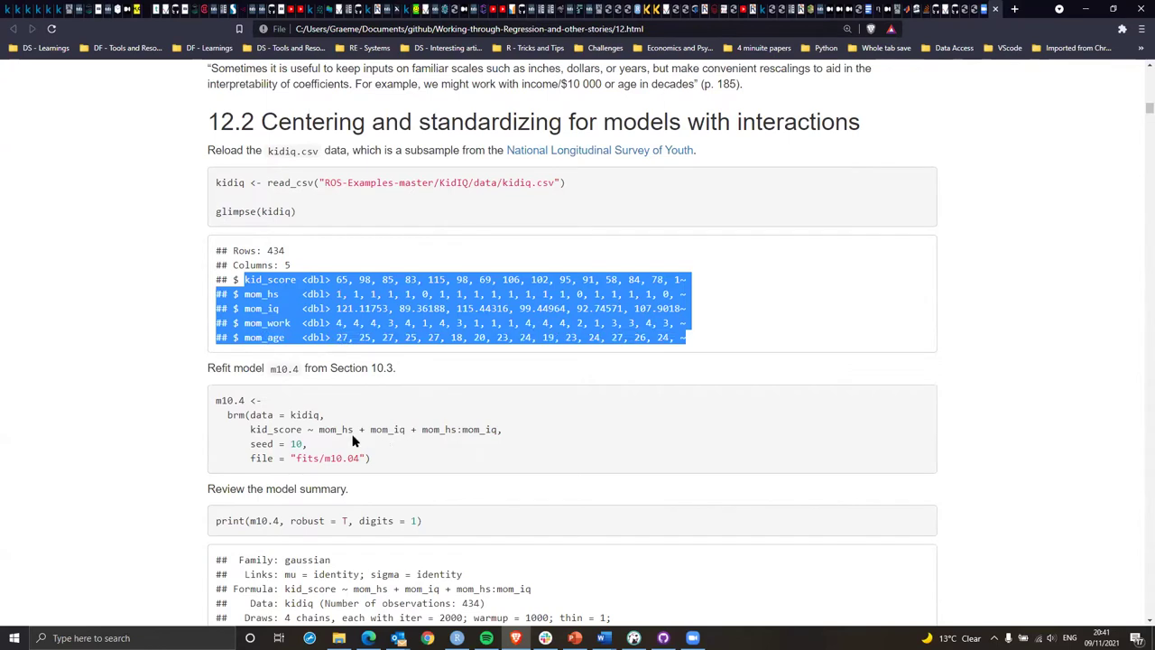
pyautogui.moveTo(371, 431); pyautogui.dragTo(408, 430)
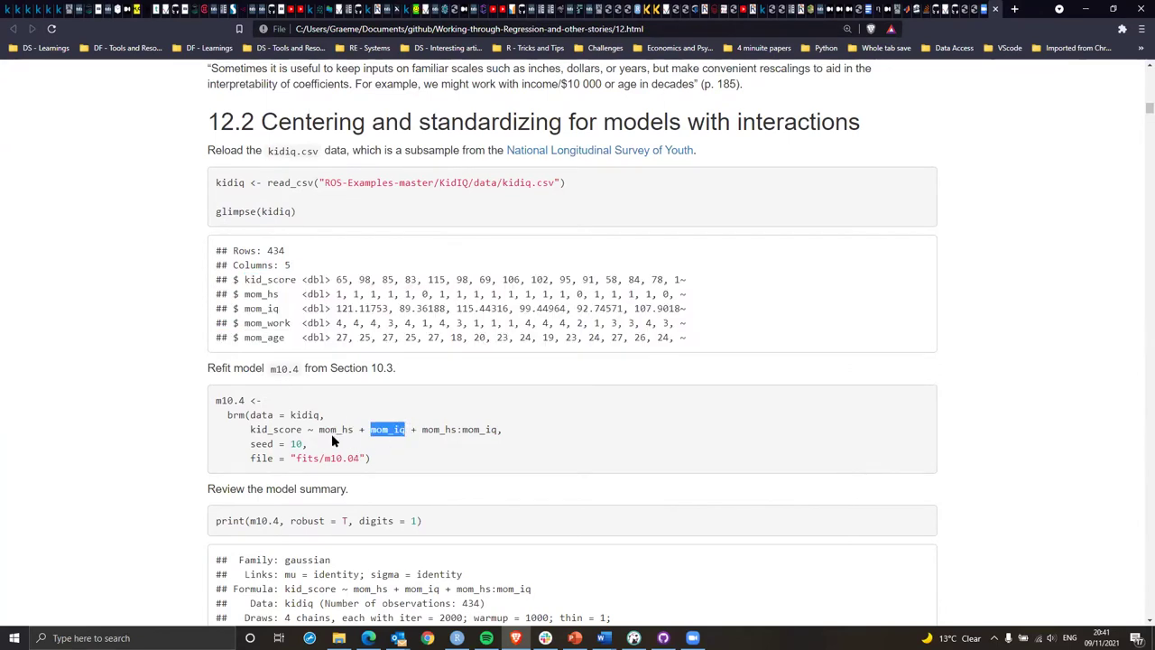
pyautogui.moveTo(319, 431); pyautogui.dragTo(352, 430)
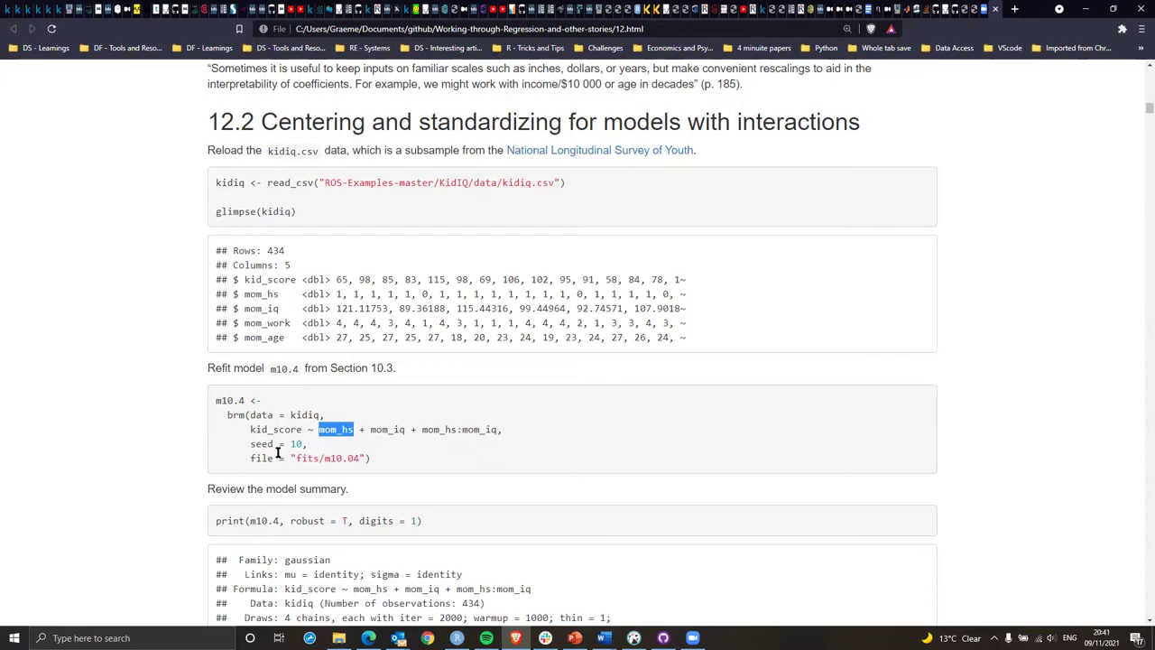
# Highlight the m10.4 brm call and its mom_hs:mom_iq interaction term, and bring the full model summary into view.
pyautogui.scroll(-2, 278, 455)
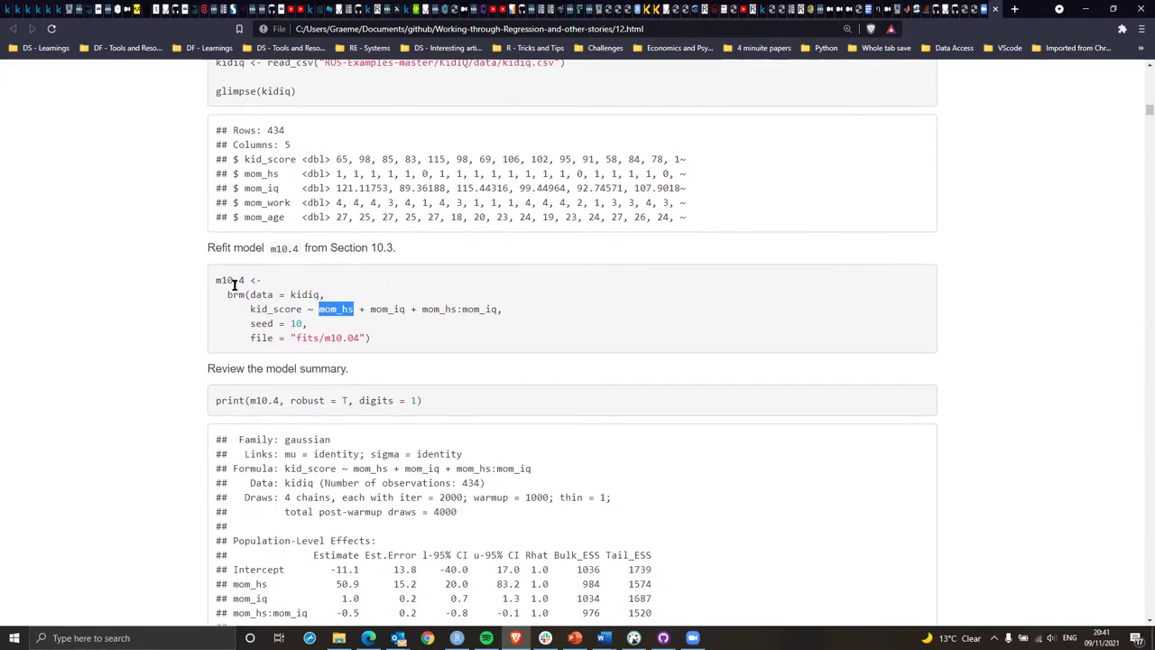
pyautogui.moveTo(222, 280); pyautogui.dragTo(366, 310)
pyautogui.moveTo(473, 309); pyautogui.dragTo(528, 310)
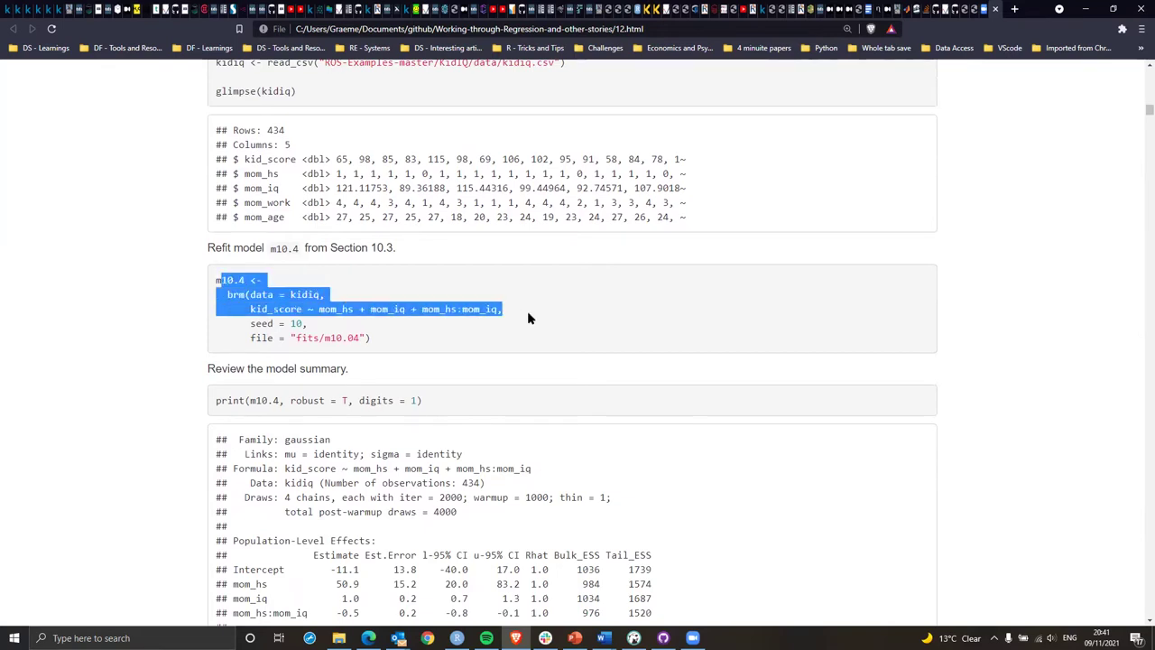
pyautogui.click(442, 309)
pyautogui.moveTo(422, 309); pyautogui.dragTo(496, 309)
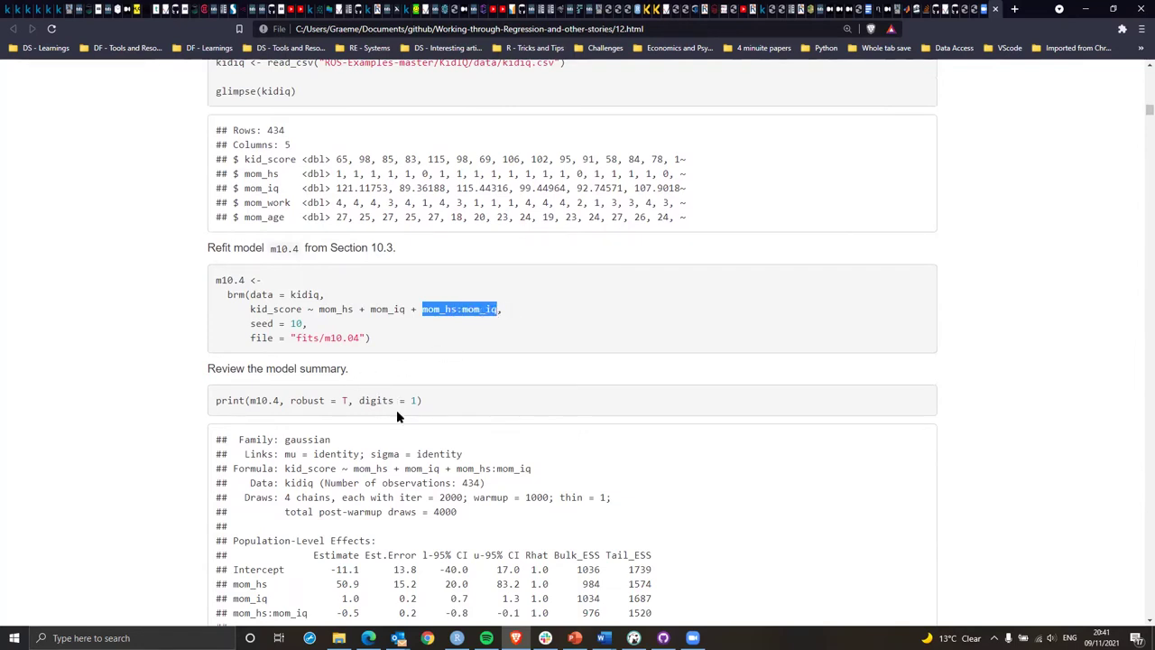
pyautogui.scroll(-3, 382, 411)
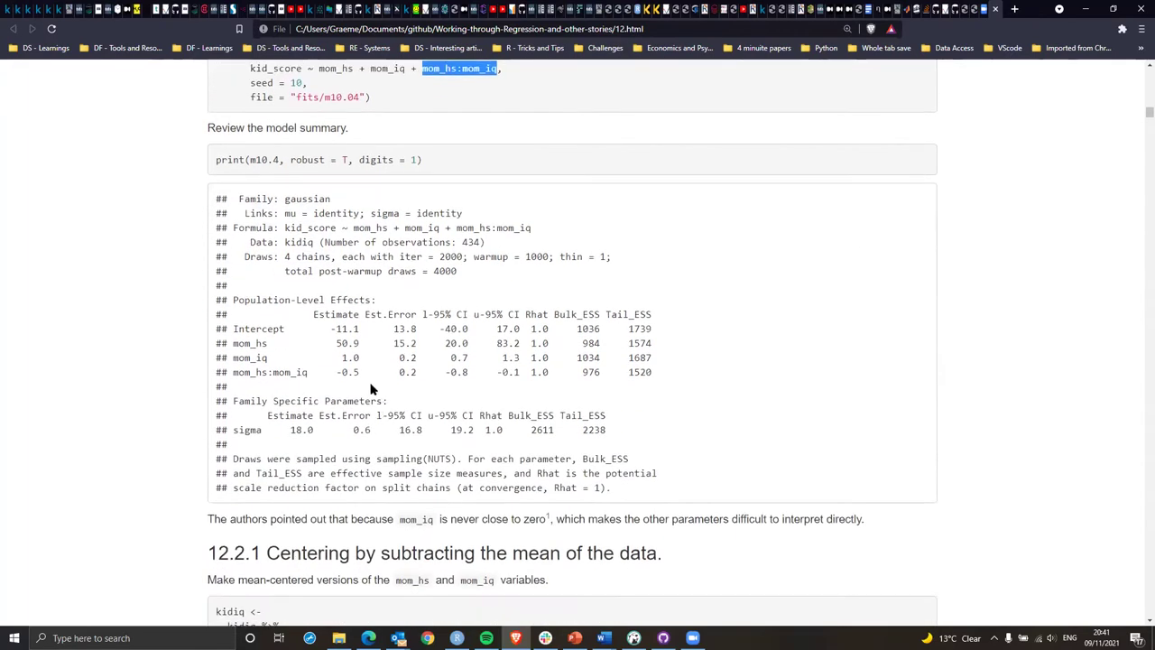
# Review the m10.4 model summary, highlighting its population-level coefficient rows and the intercept estimate.
pyautogui.scroll(1, 376, 330)
pyautogui.scroll(1, 377, 329)
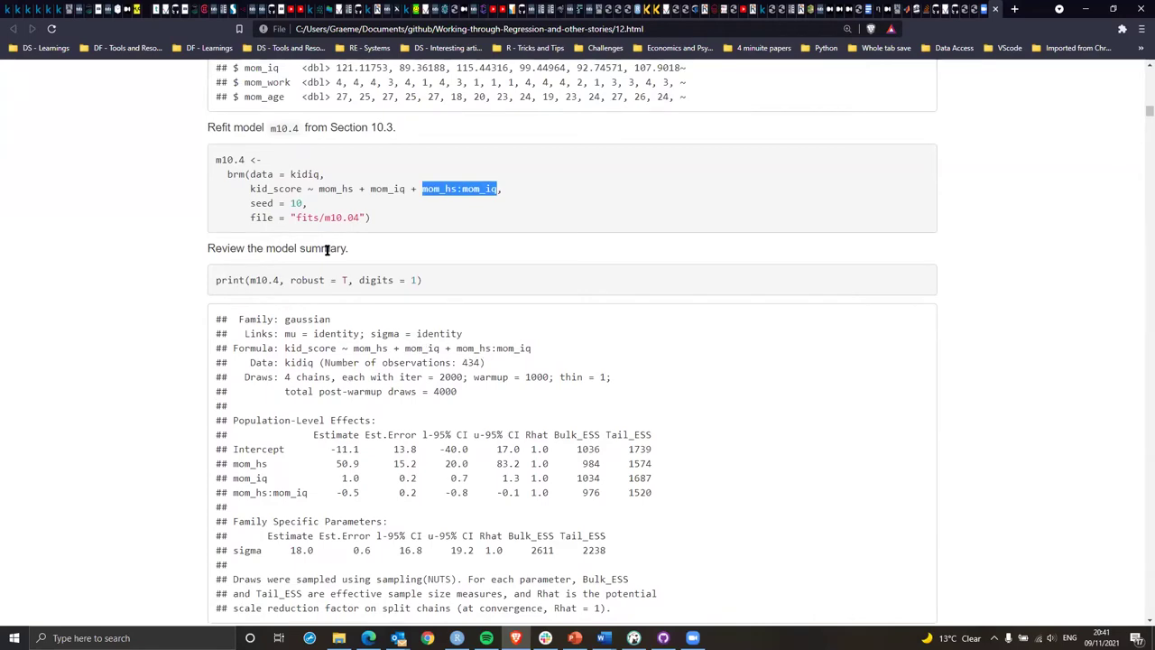
pyautogui.scroll(-3, 347, 484)
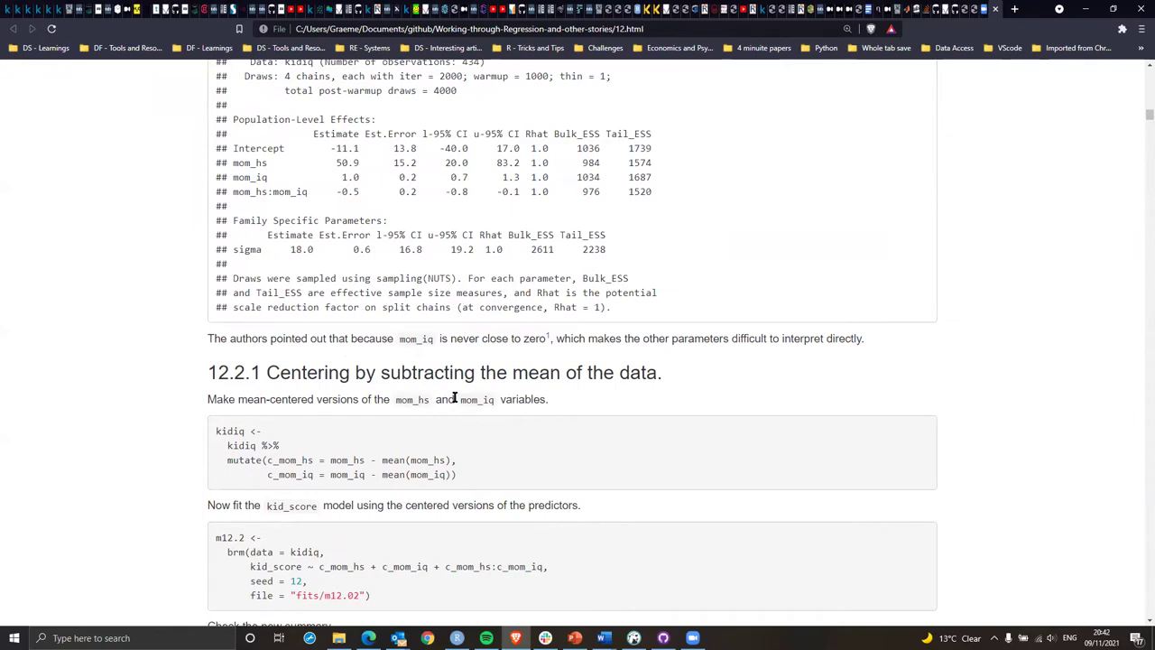
pyautogui.scroll(1, 471, 278)
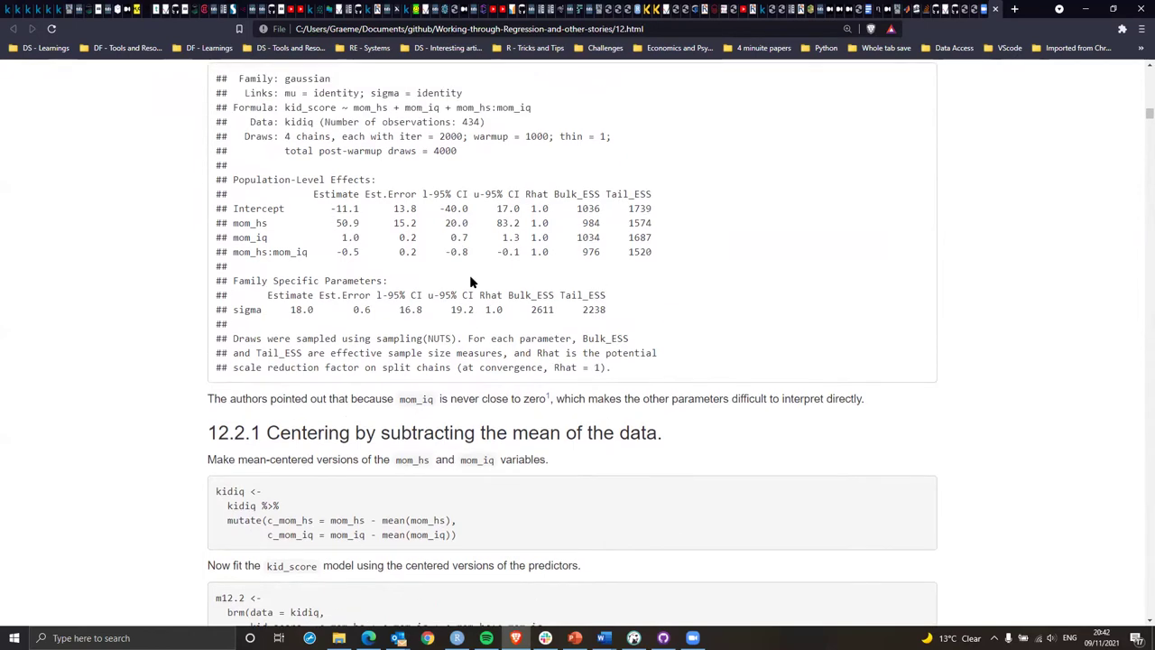
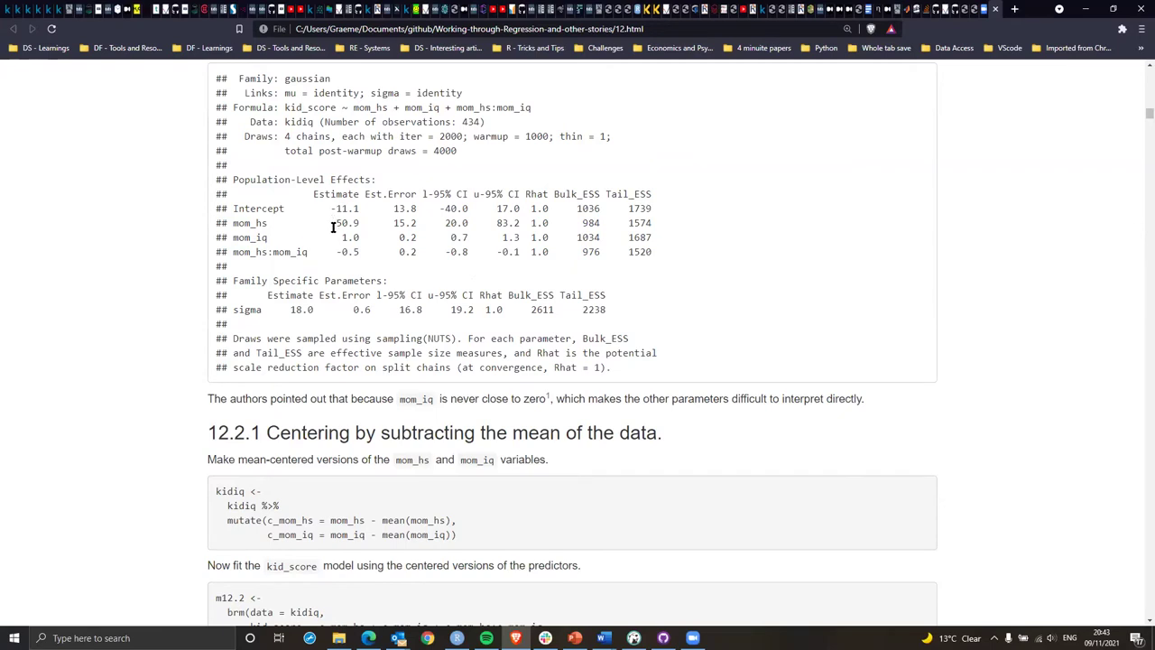
pyautogui.moveTo(335, 211); pyautogui.dragTo(678, 255)
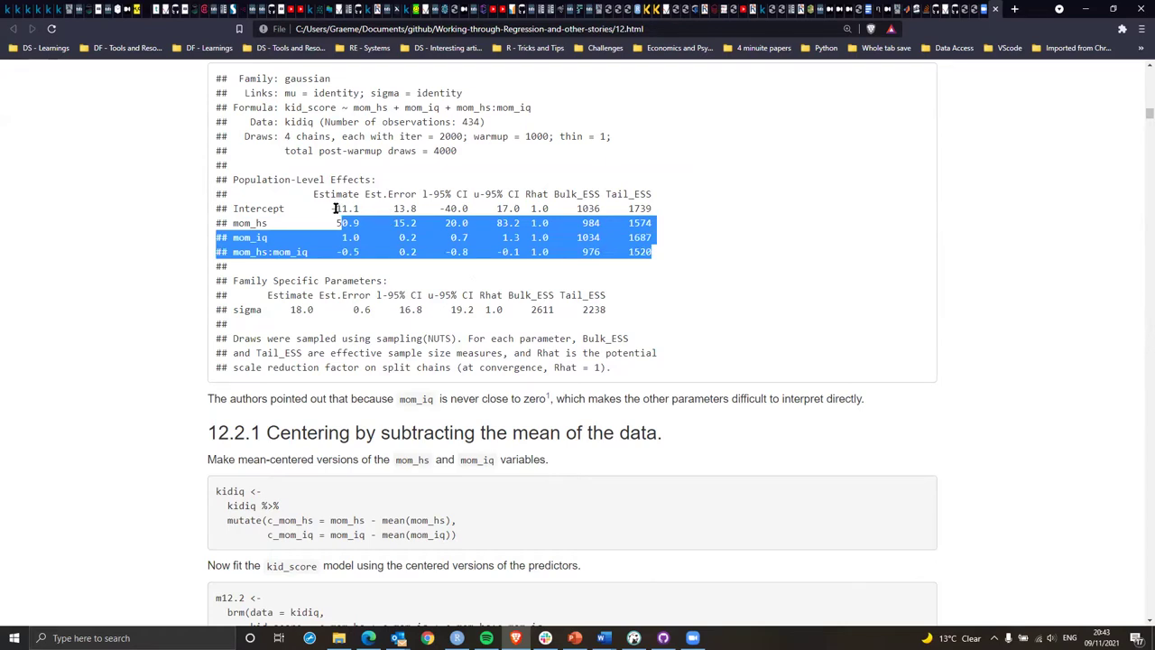
pyautogui.moveTo(335, 208); pyautogui.dragTo(362, 206)
# Glance ahead at the centered m12.2 model, and highlight the predictor terms in the m10.4 summary's formula.
pyautogui.scroll(-5, 362, 206)
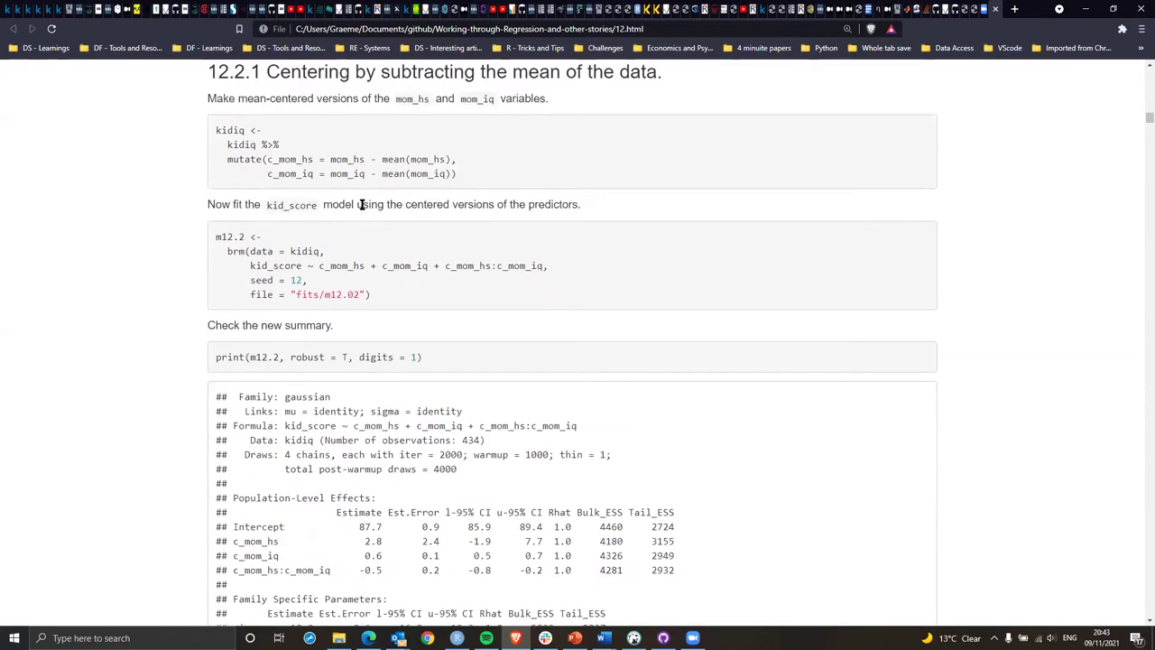
pyautogui.scroll(6, 362, 206)
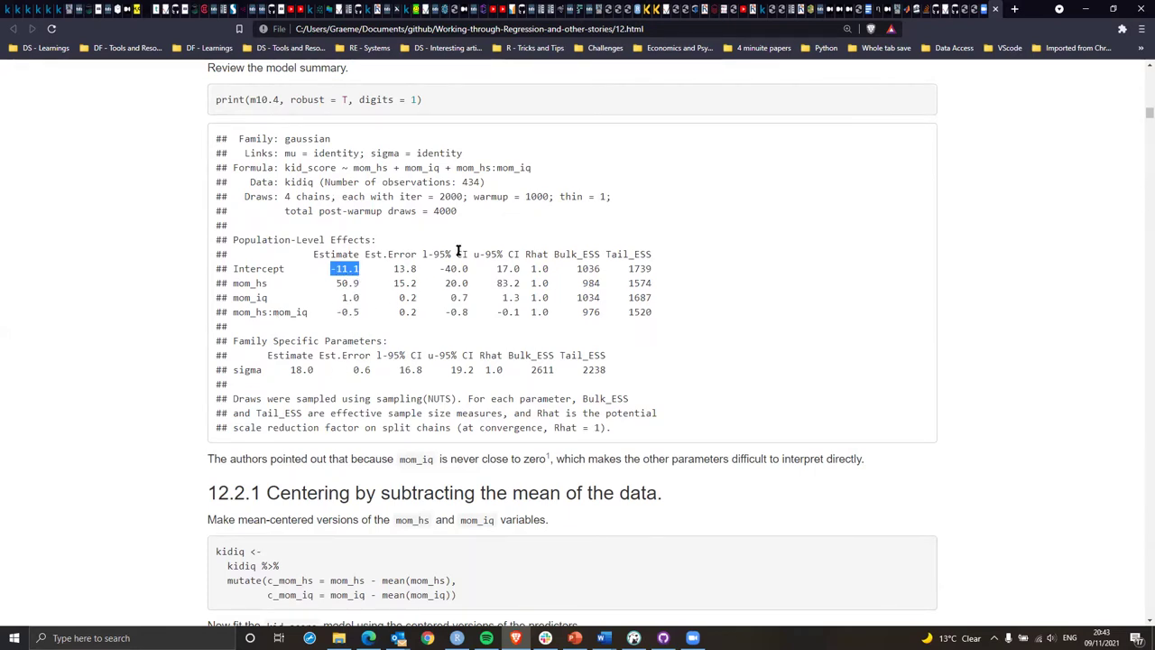
pyautogui.click(549, 254)
pyautogui.rightClick(421, 273)
pyautogui.click(334, 298)
pyautogui.moveTo(353, 168); pyautogui.dragTo(574, 159)
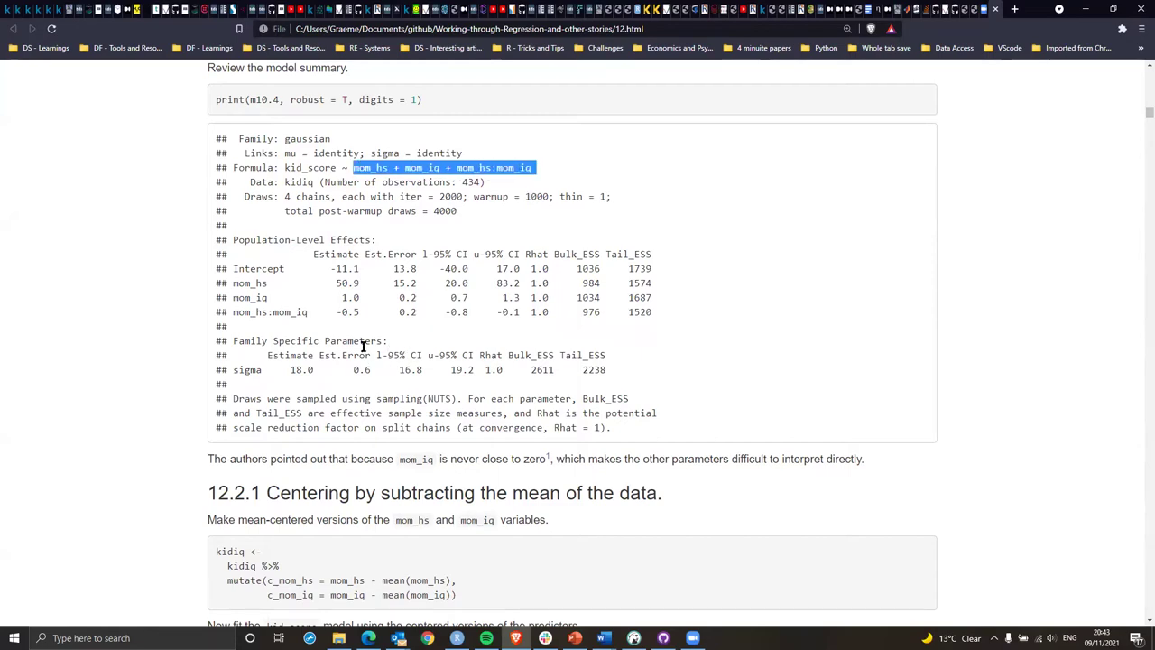
# Highlight the centered variables in the section 12.2.1 mutate code and the intercept, c_mom_hs and c_mom_iq estimates in the m12.2 summary.
pyautogui.scroll(-4, 366, 316)
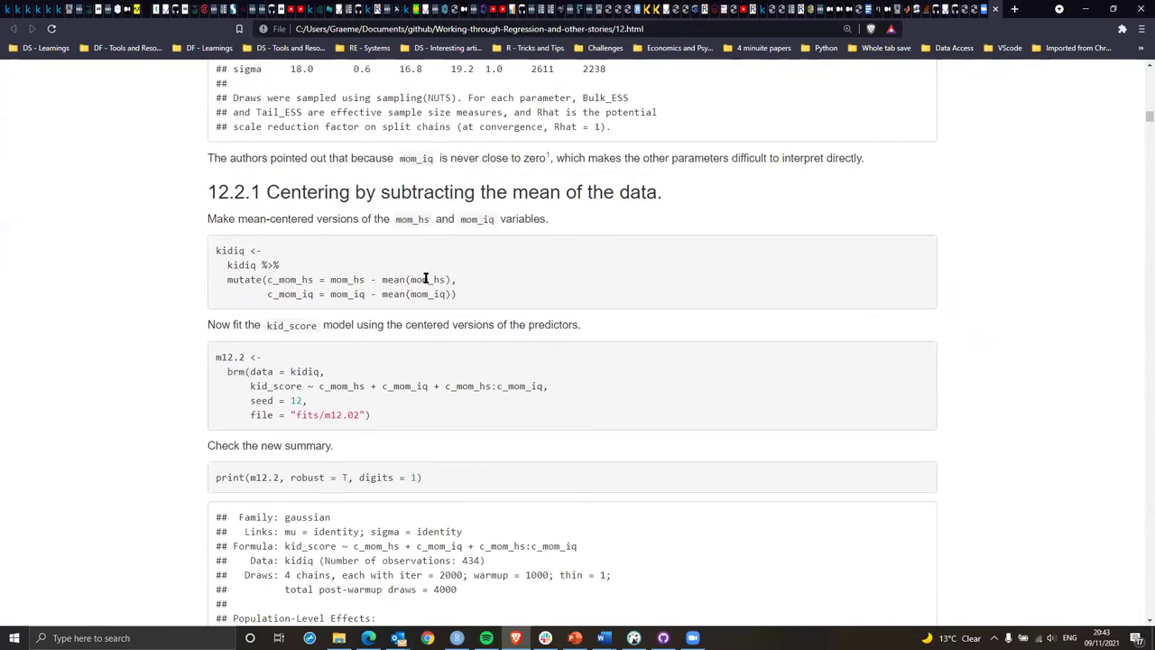
pyautogui.moveTo(267, 279); pyautogui.dragTo(317, 294)
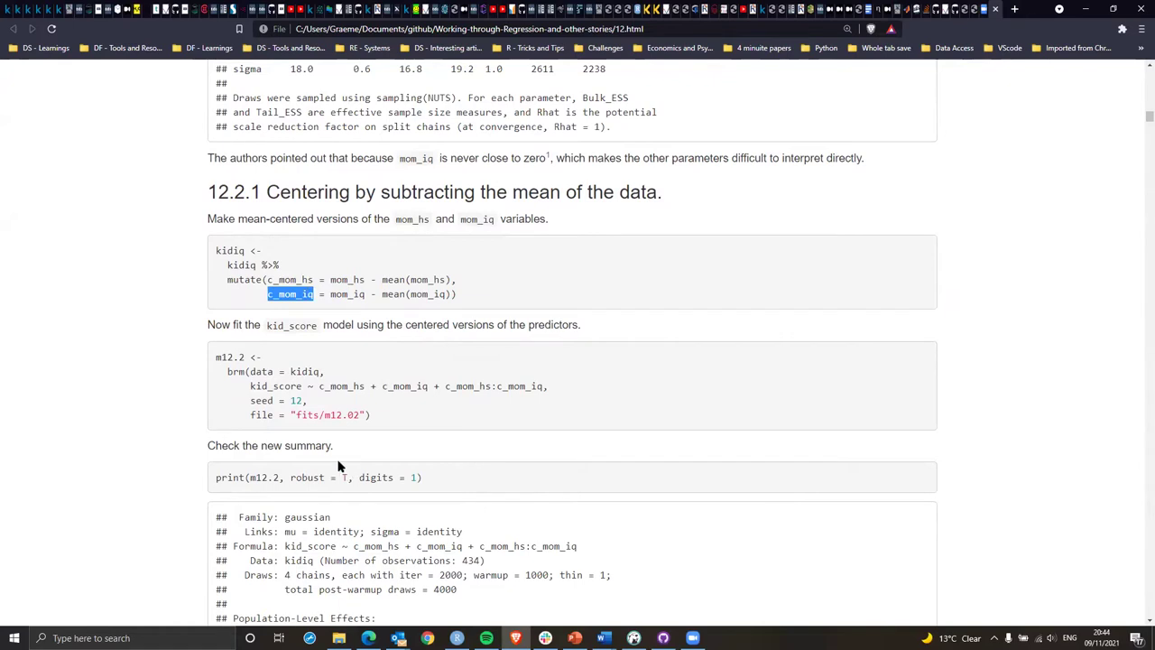
pyautogui.scroll(-2, 339, 464)
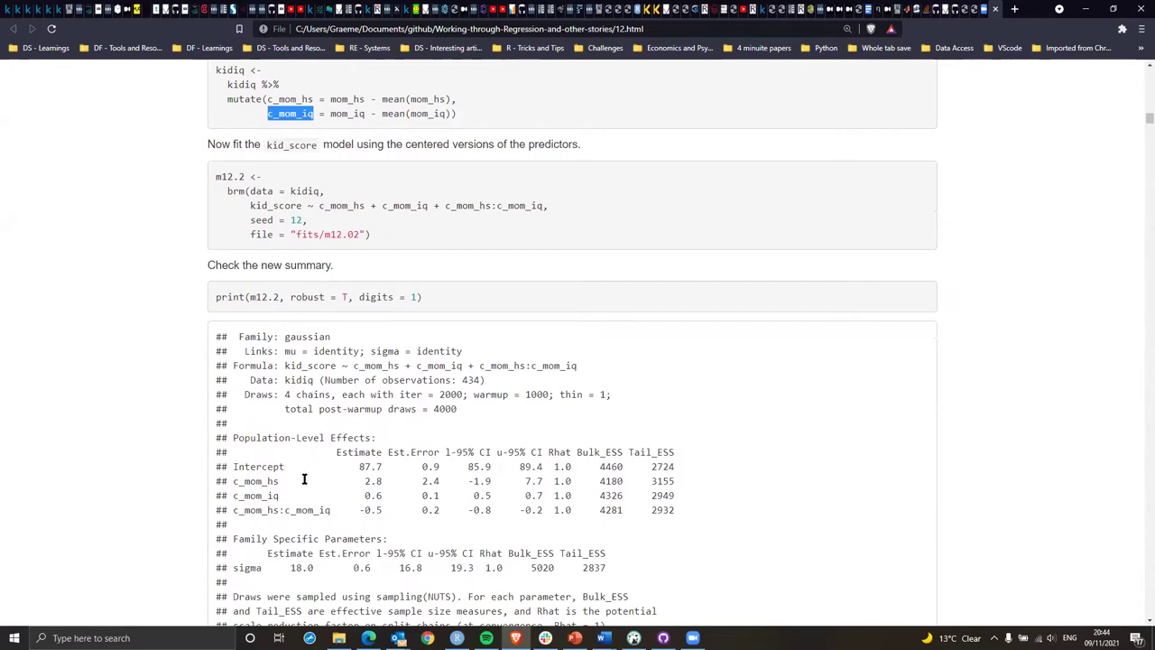
pyautogui.moveTo(285, 466); pyautogui.dragTo(678, 465)
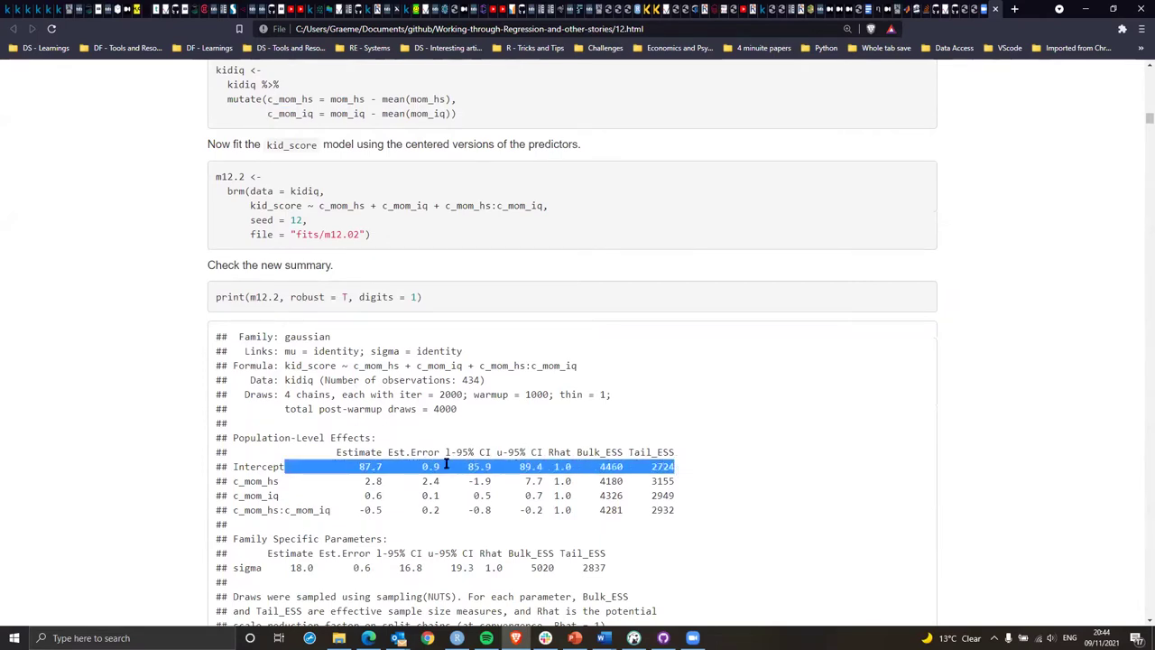
pyautogui.moveTo(360, 467); pyautogui.dragTo(383, 467)
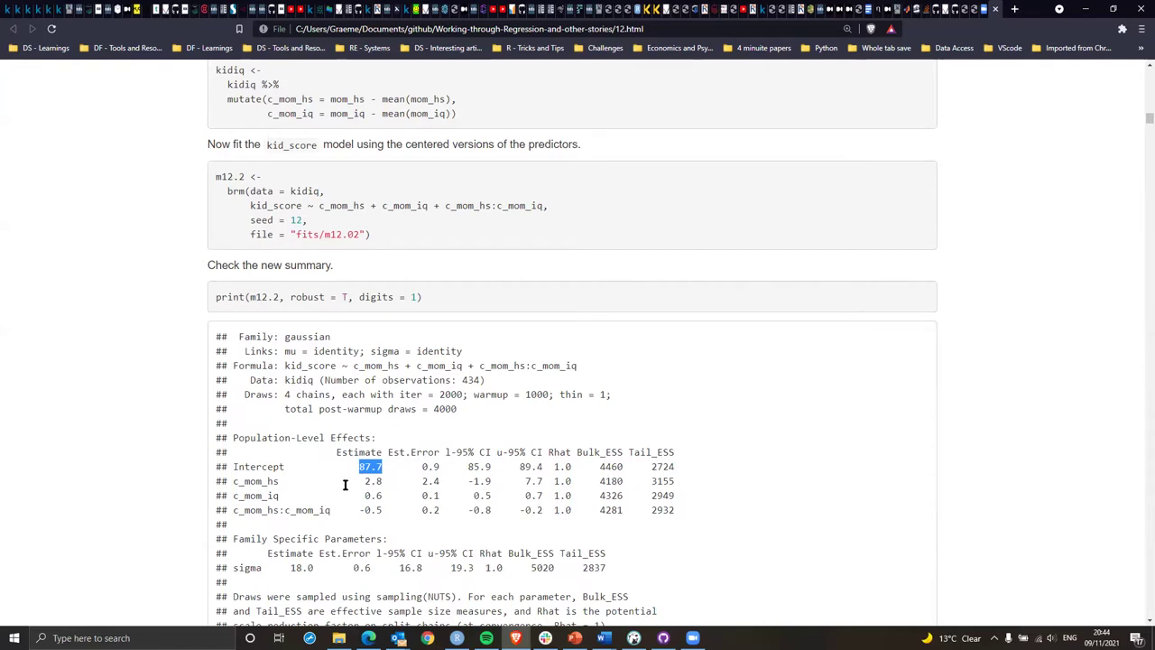
pyautogui.moveTo(364, 482); pyautogui.dragTo(391, 482)
pyautogui.moveTo(366, 494); pyautogui.dragTo(384, 495)
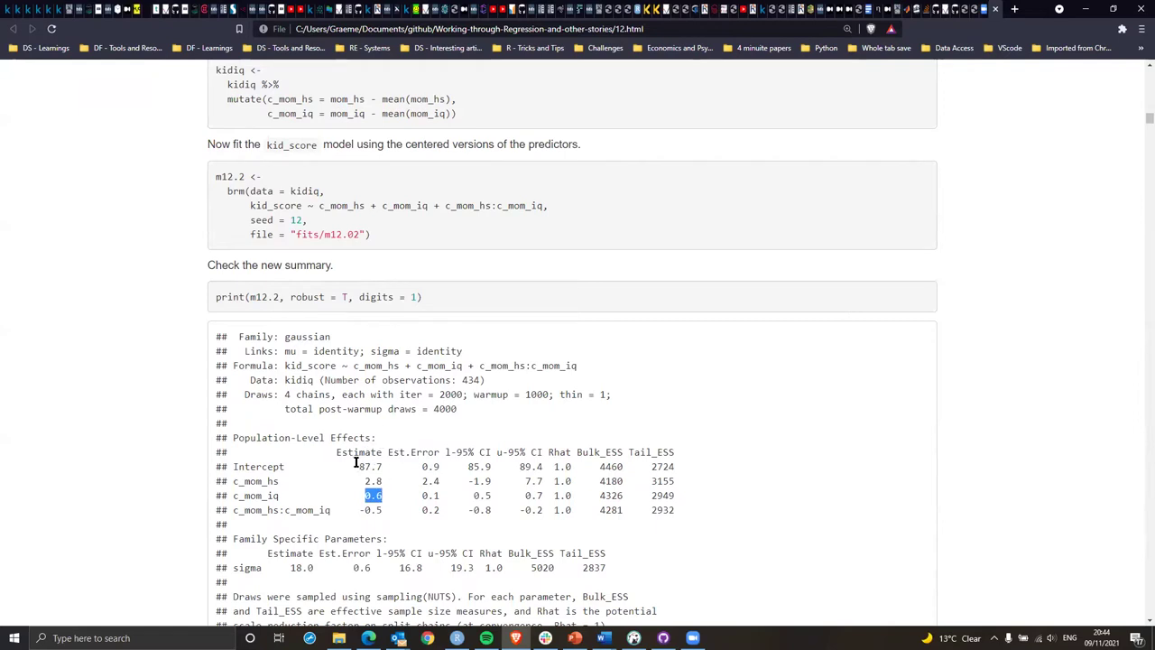
pyautogui.moveTo(359, 467); pyautogui.dragTo(388, 468)
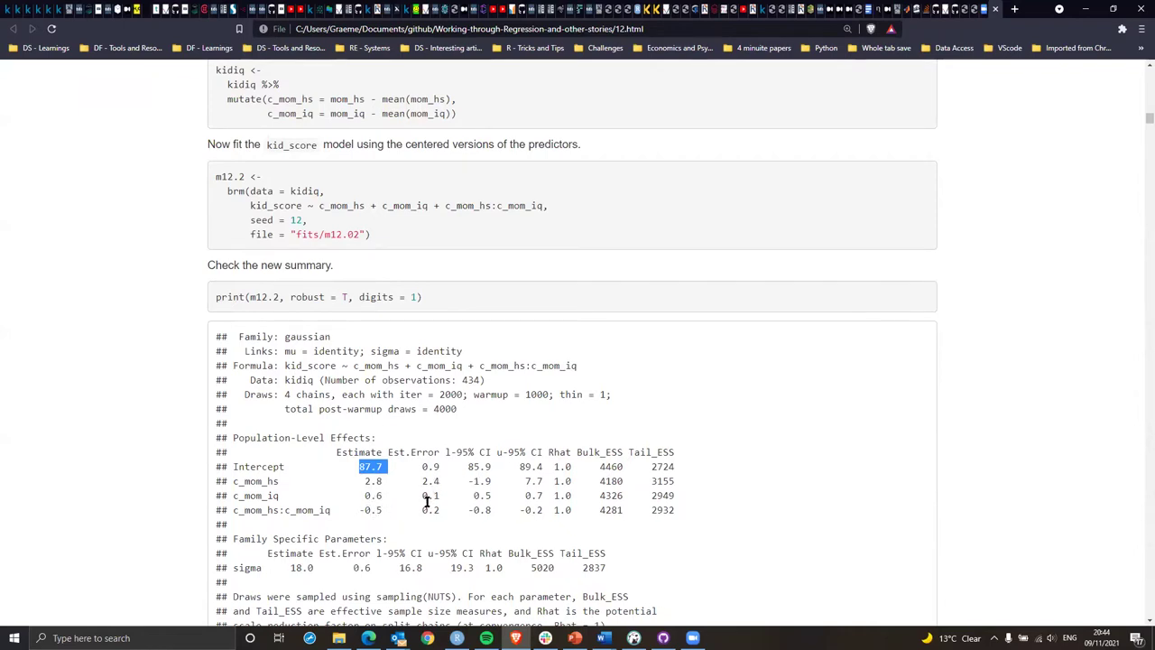
# Highlight the intercept and c_mom_hs:c_mom_iq interaction estimates in the m12.2 summary.
pyautogui.scroll(-2, 428, 503)
pyautogui.click(369, 358)
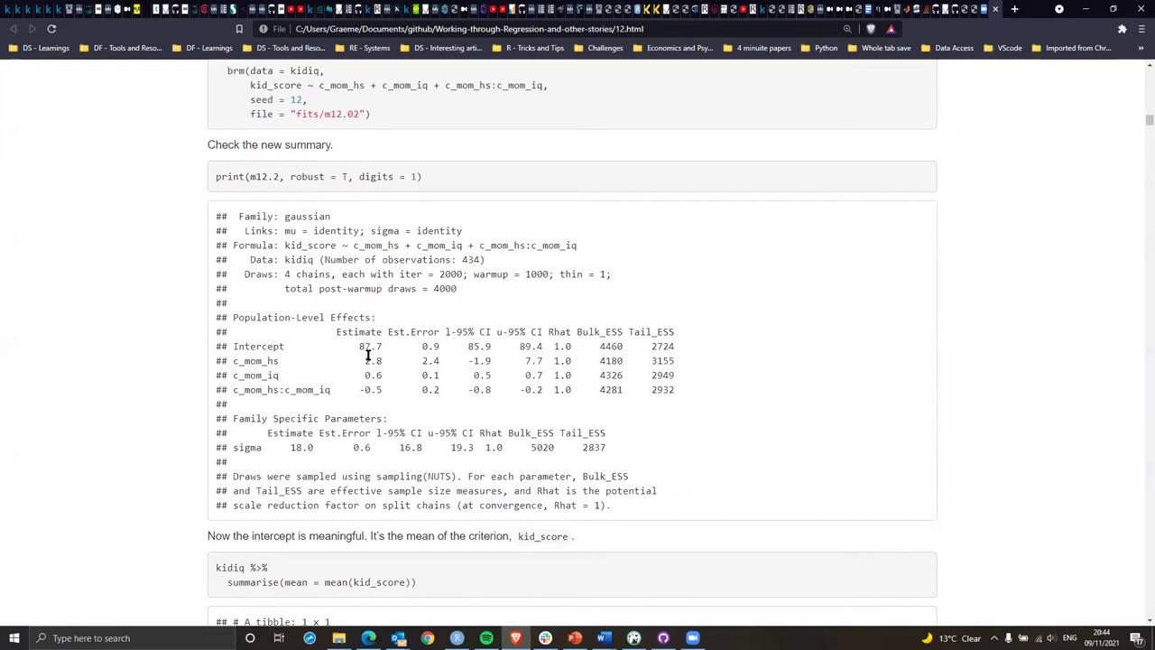
pyautogui.moveTo(359, 345); pyautogui.dragTo(383, 347)
pyautogui.moveTo(360, 390); pyautogui.dragTo(389, 390)
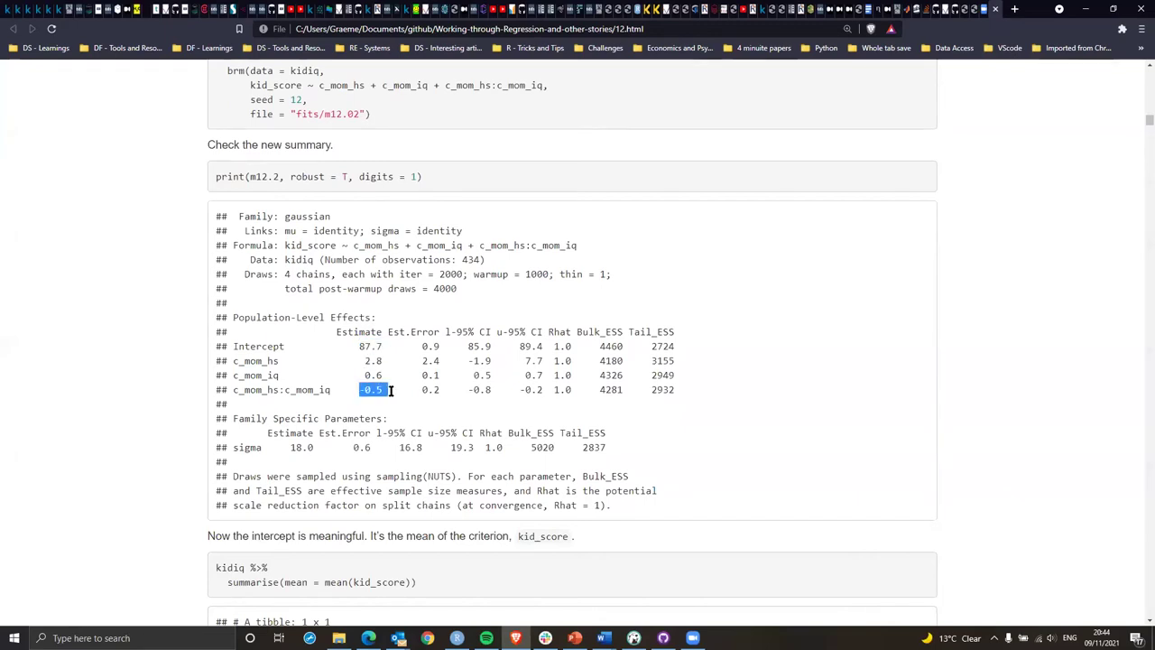
pyautogui.moveTo(360, 346); pyautogui.dragTo(423, 346)
pyautogui.click(381, 345)
pyautogui.scroll(-1, 360, 394)
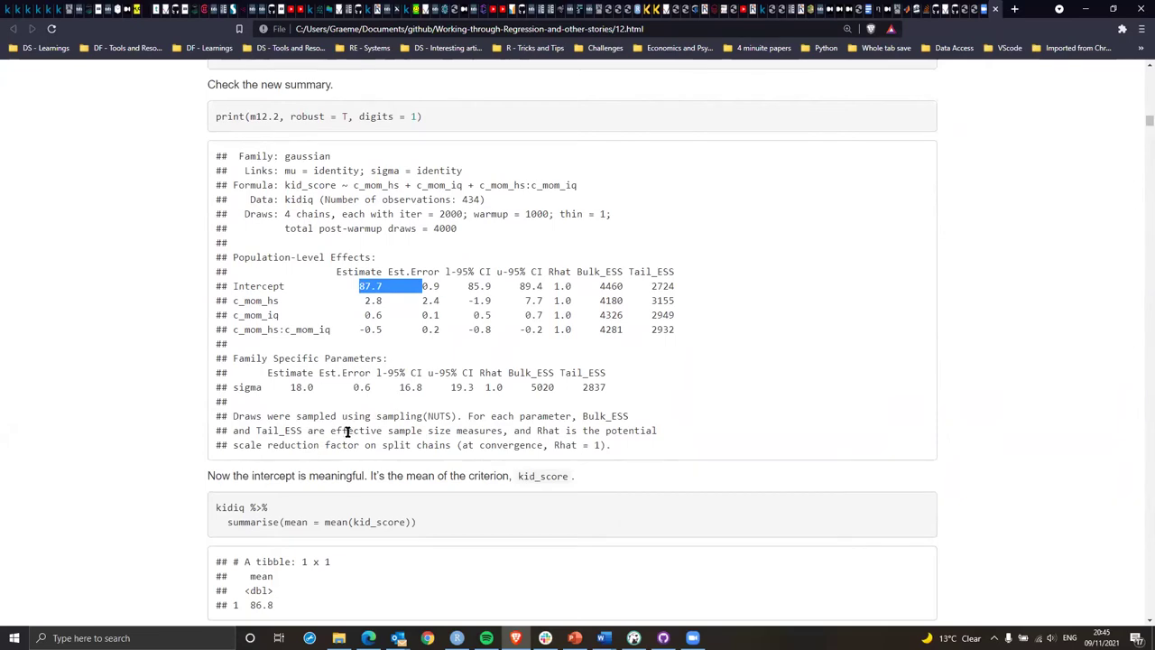
# Revisit the centering code and the mean kid_score calculation, and bring section 12.2.2 on conventional centering points into view.
pyautogui.scroll(-1, 347, 431)
pyautogui.scroll(3, 350, 432)
pyautogui.scroll(5, 349, 432)
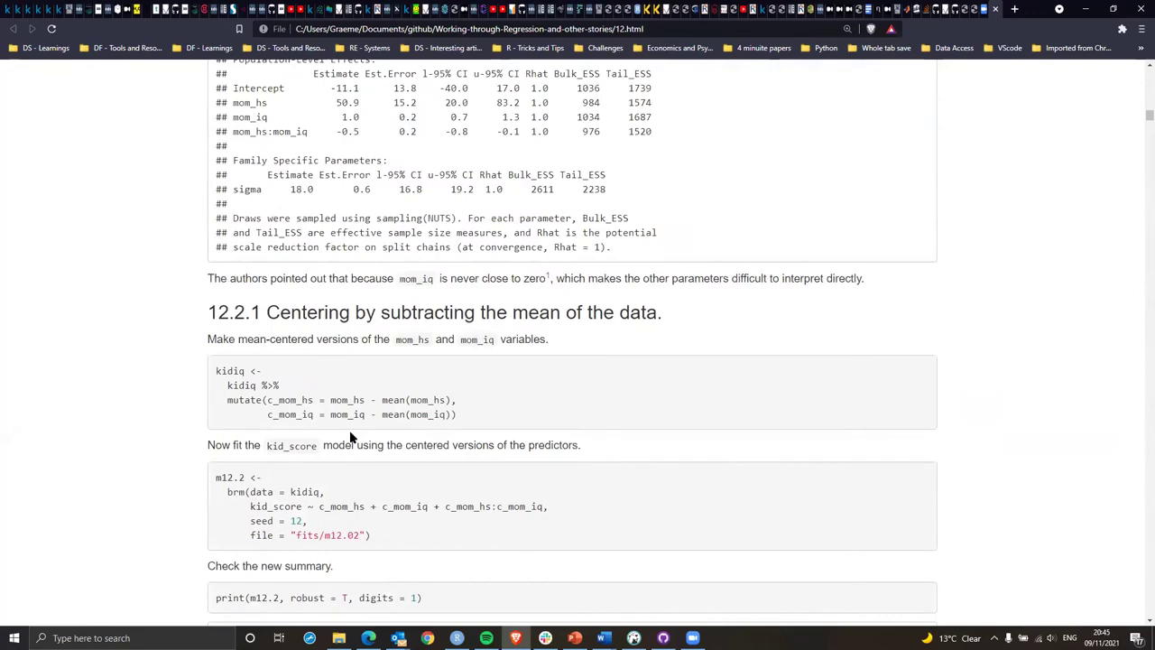
pyautogui.scroll(-8, 350, 439)
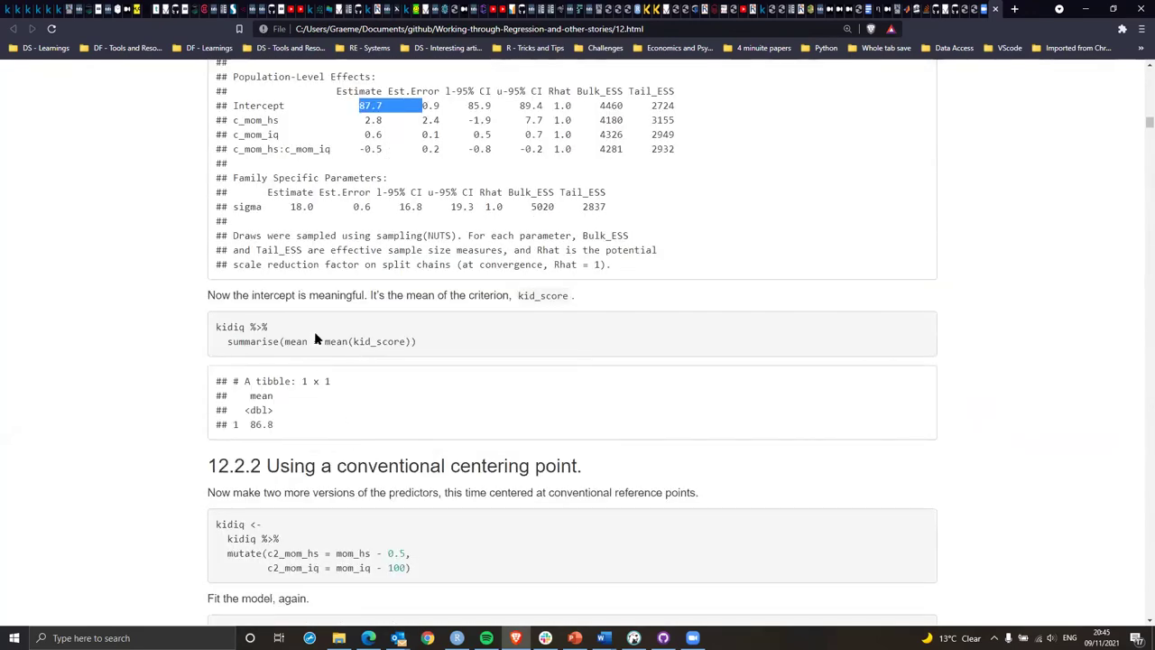
pyautogui.scroll(-2, 315, 338)
pyautogui.scroll(-2, 313, 344)
pyautogui.scroll(1, 313, 345)
pyautogui.middleClick(194, 317)
pyautogui.middleClick(200, 340)
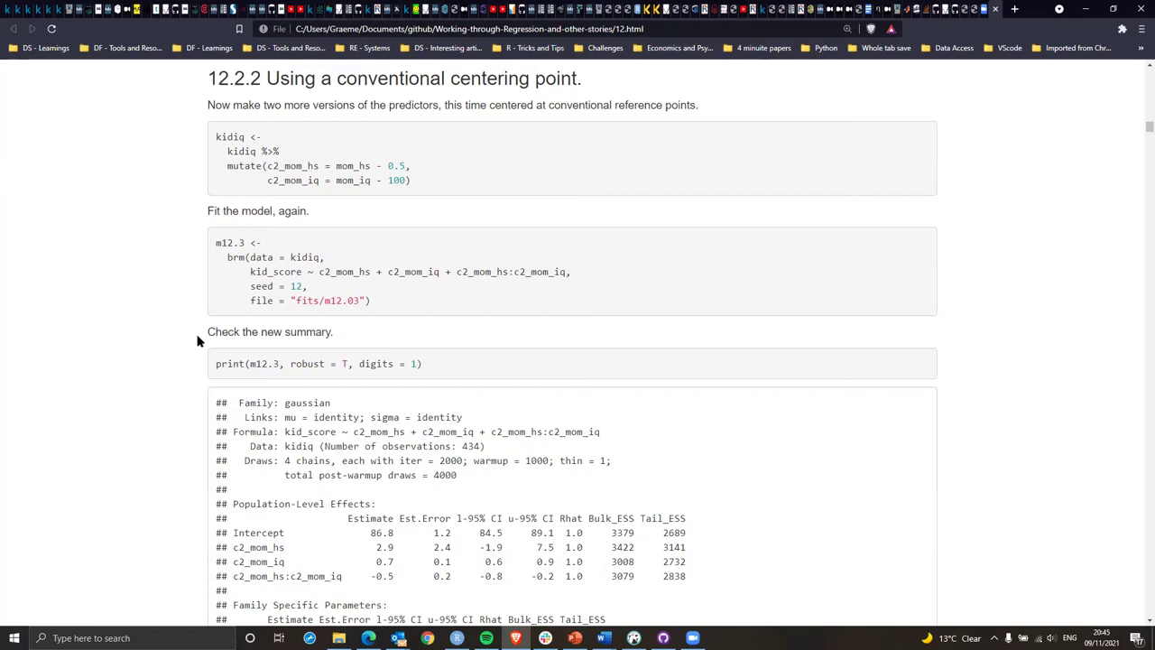
# Highlight the conventional reference points 0.5 and 100 in the code that centers mom_hs and mom_iq.
pyautogui.doubleClick(394, 166)
pyautogui.doubleClick(394, 180)
pyautogui.doubleClick(395, 181)
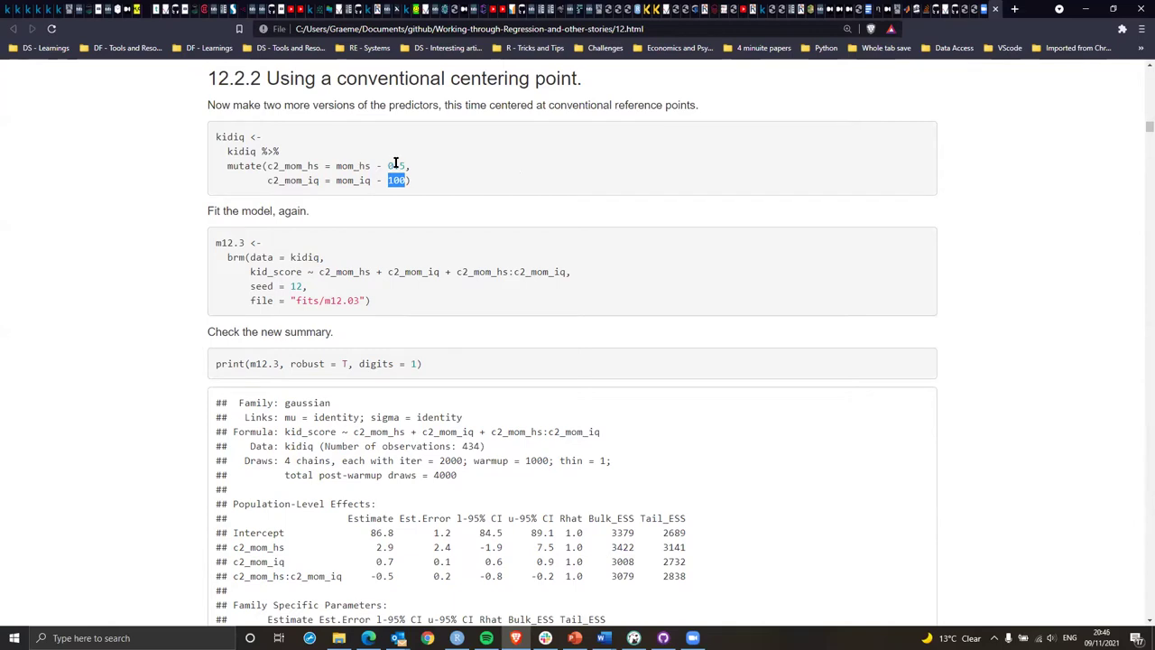
pyautogui.moveTo(387, 165); pyautogui.dragTo(408, 164)
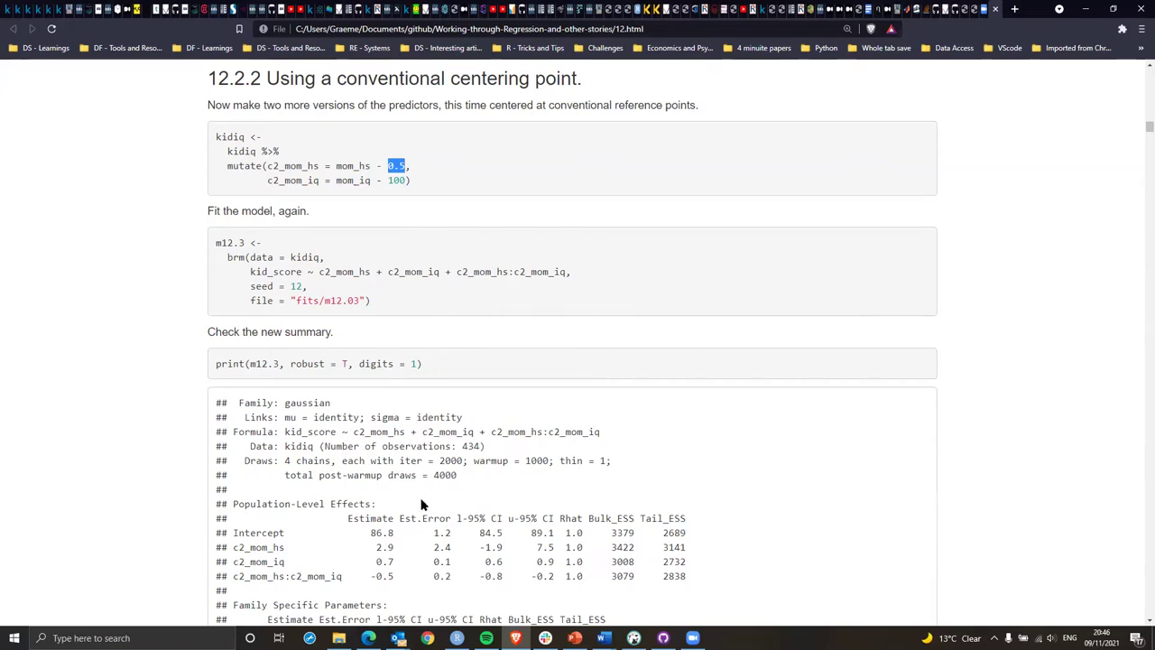
# Highlight the intercept, c2_mom_hs and c2_mom_iq coefficient rows in the m12.3 summary.
pyautogui.moveTo(377, 532); pyautogui.dragTo(587, 538)
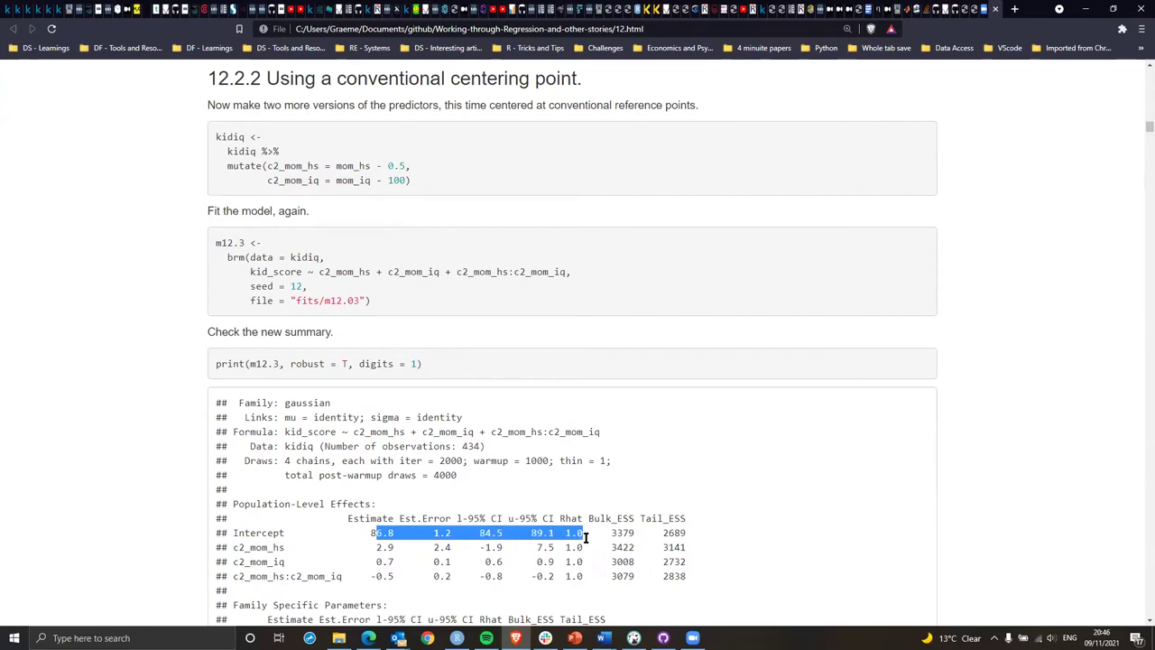
pyautogui.moveTo(377, 548); pyautogui.dragTo(682, 561)
pyautogui.moveTo(371, 533); pyautogui.dragTo(686, 535)
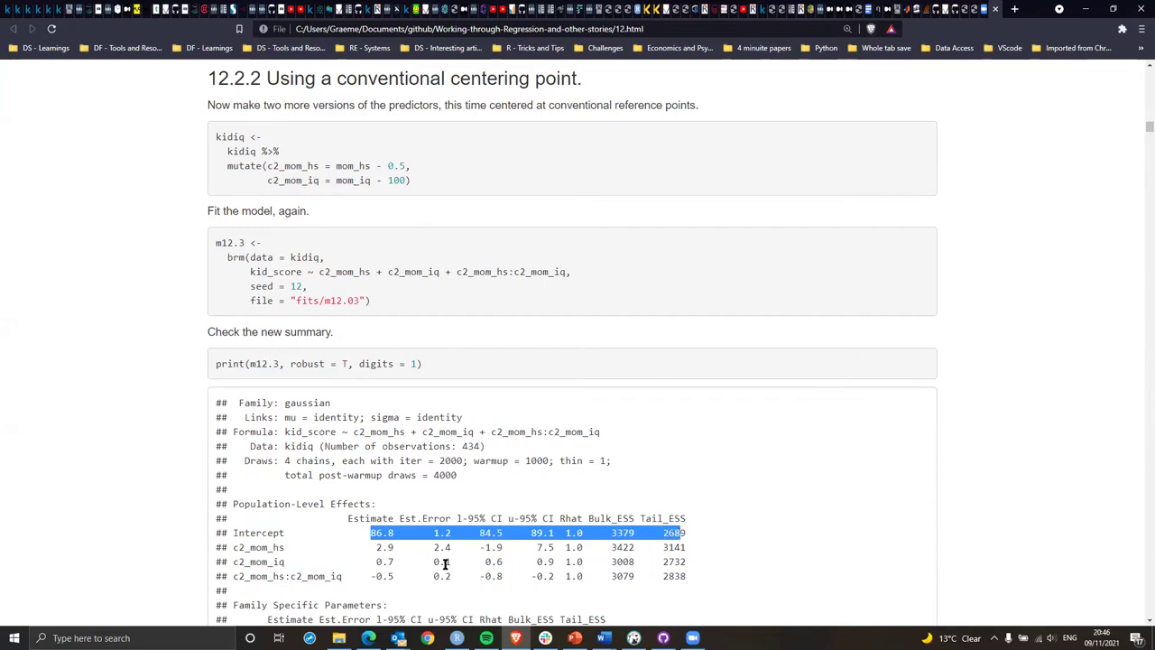
pyautogui.moveTo(372, 548); pyautogui.dragTo(696, 561)
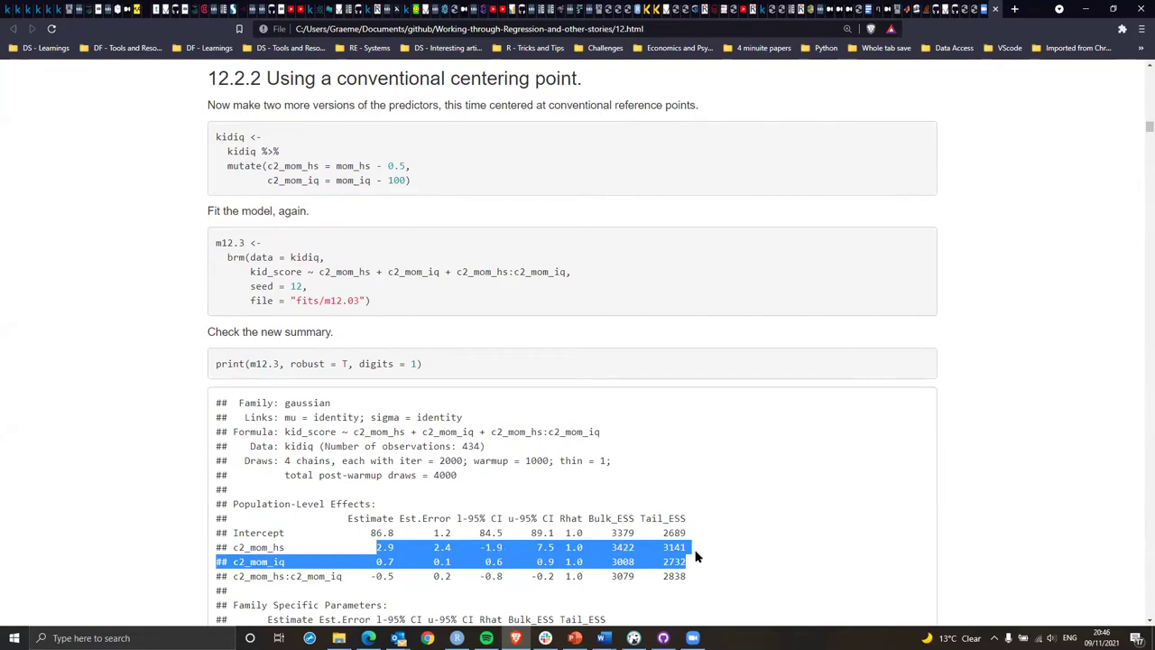
# Snip the m12.3 population-level effects table as a floating image and bring the m12.2 summary into view beside it.
pyautogui.press('ctrl+Print')
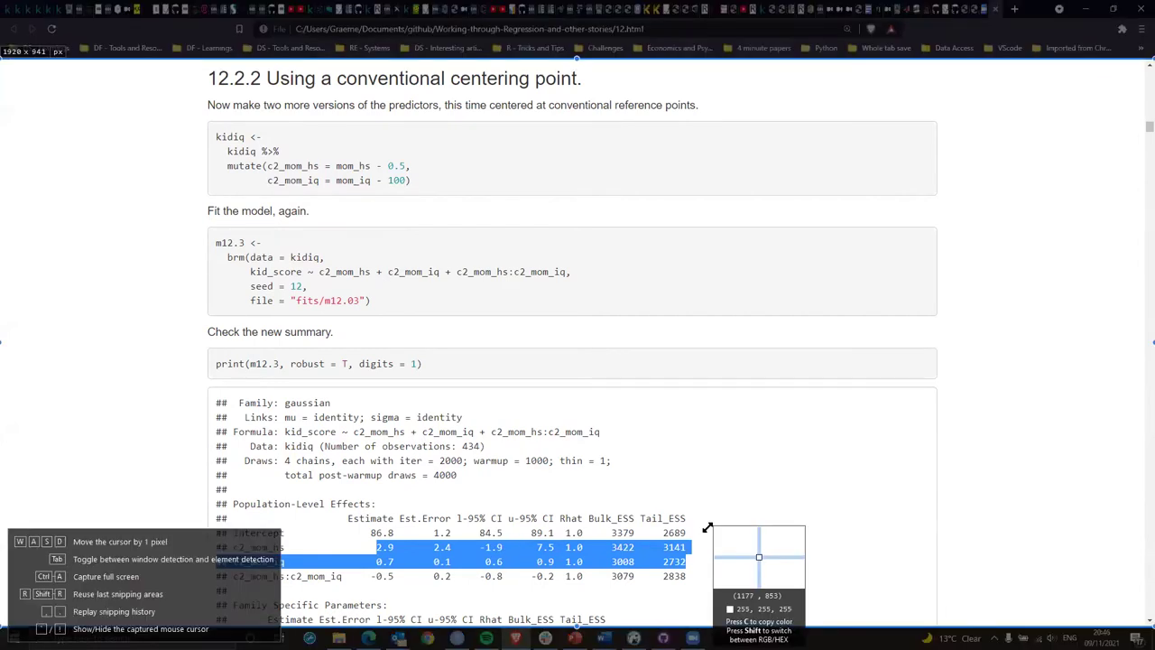
pyautogui.moveTo(709, 503); pyautogui.dragTo(207, 593)
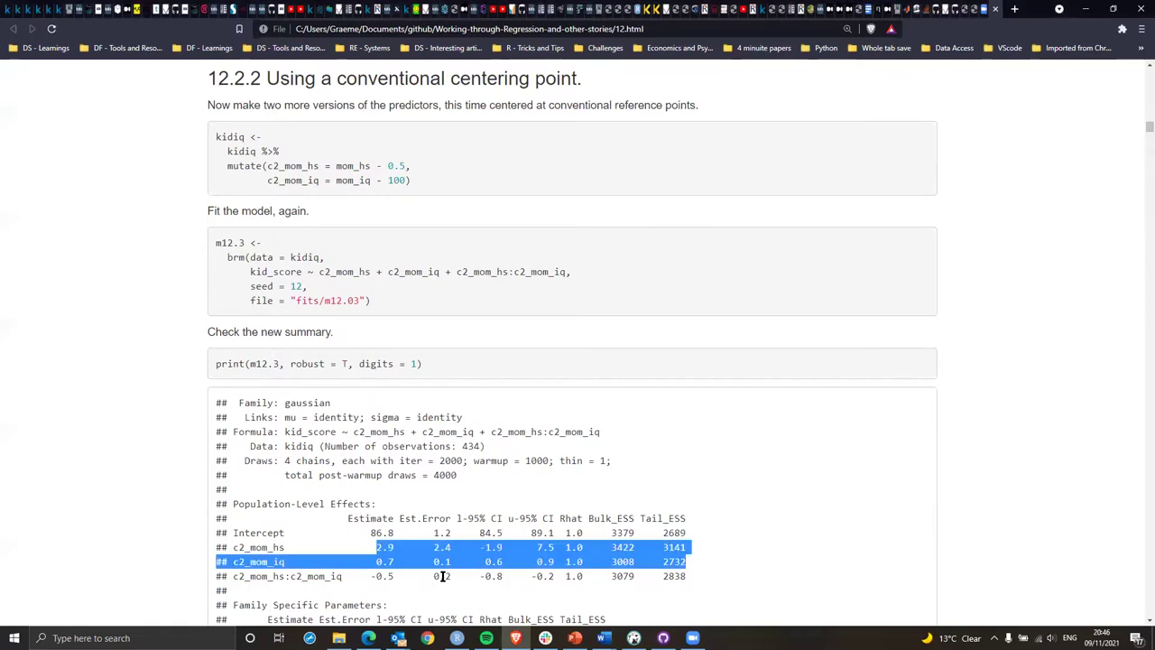
pyautogui.moveTo(397, 552); pyautogui.dragTo(795, 479)
pyautogui.scroll(10, 637, 421)
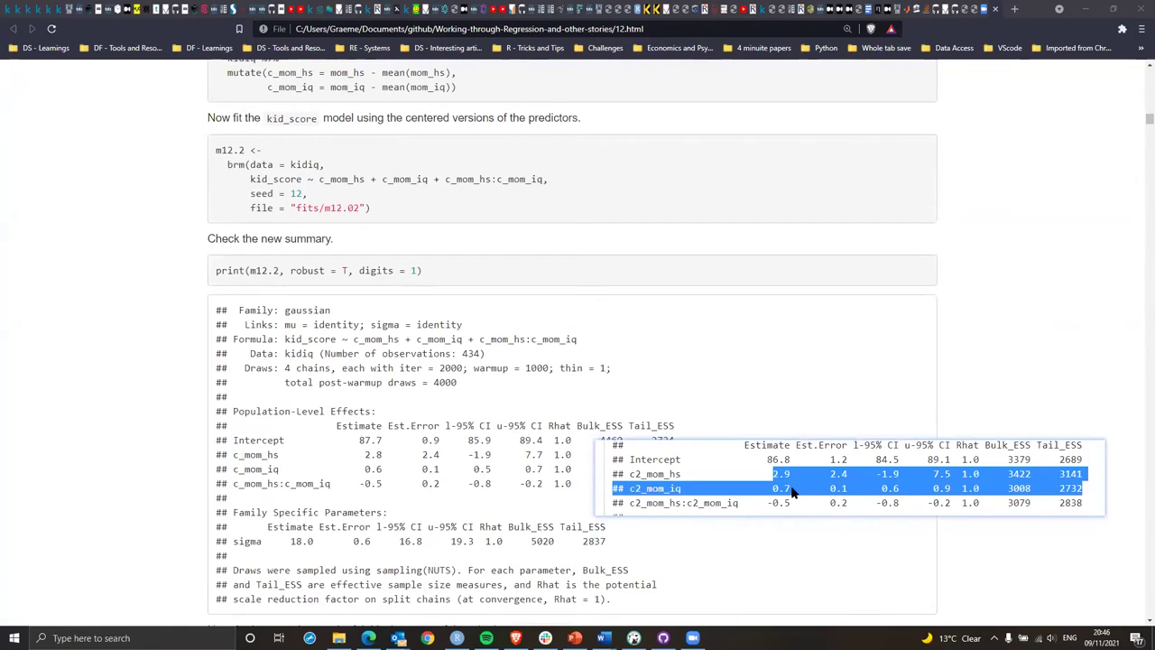
# Compare the floating m12.3 snip with the m12.2 coefficients by placing it below and above them, and close it.
pyautogui.moveTo(793, 490); pyautogui.dragTo(382, 543)
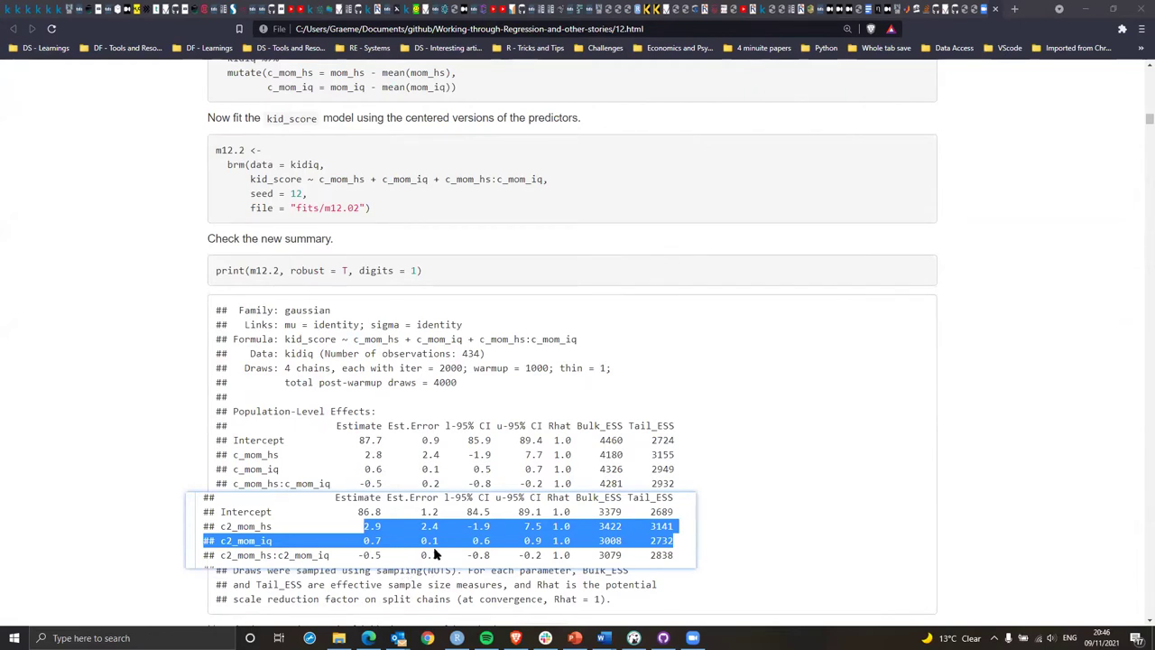
pyautogui.moveTo(387, 508); pyautogui.dragTo(594, 318)
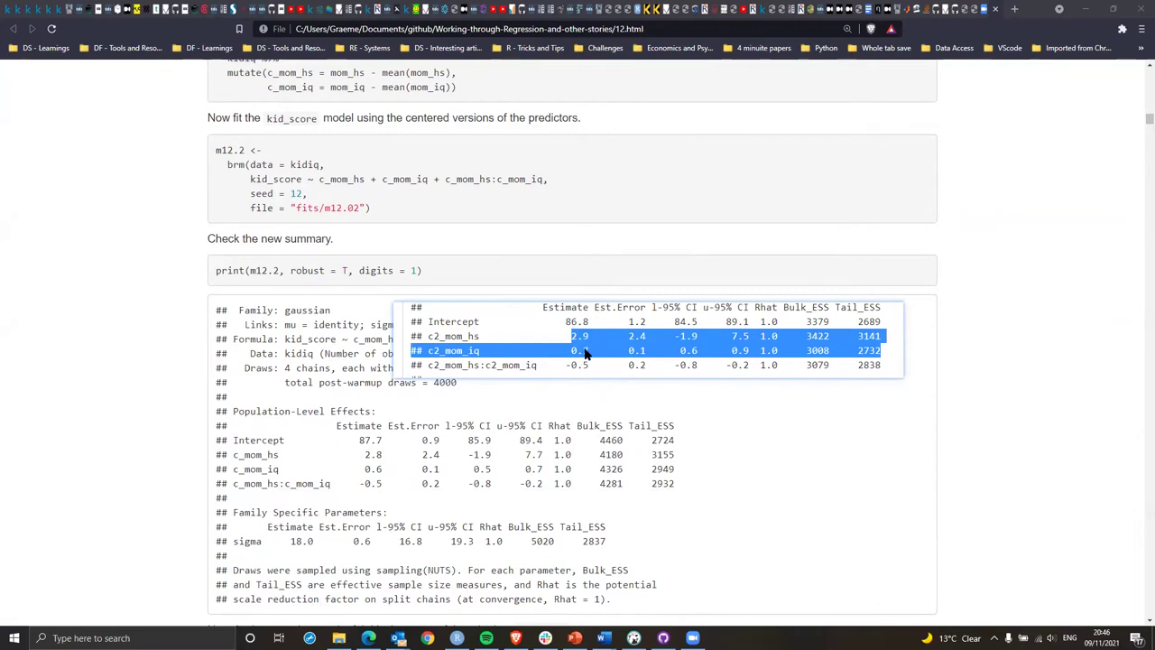
pyautogui.moveTo(586, 353); pyautogui.dragTo(588, 363)
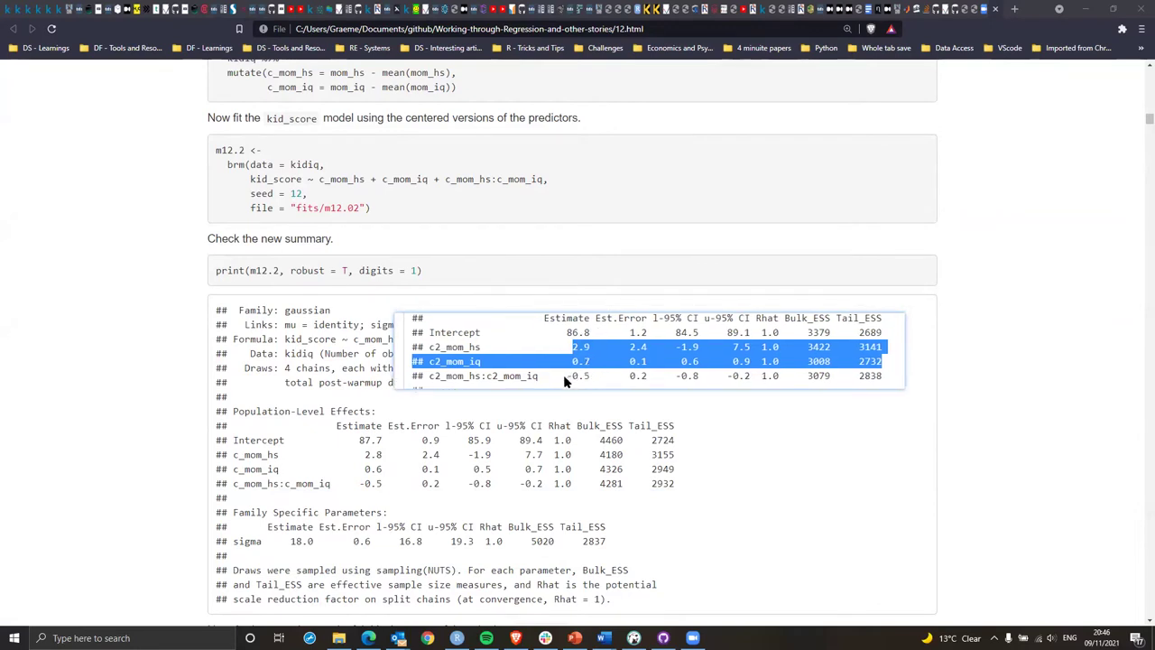
pyautogui.doubleClick(538, 391)
# Skim ahead to section 12.2.3 on standardizing by 2 standard deviations and return to the m12.3 summary in section 12.2.2.
pyautogui.scroll(-6, 538, 390)
pyautogui.scroll(-4, 515, 407)
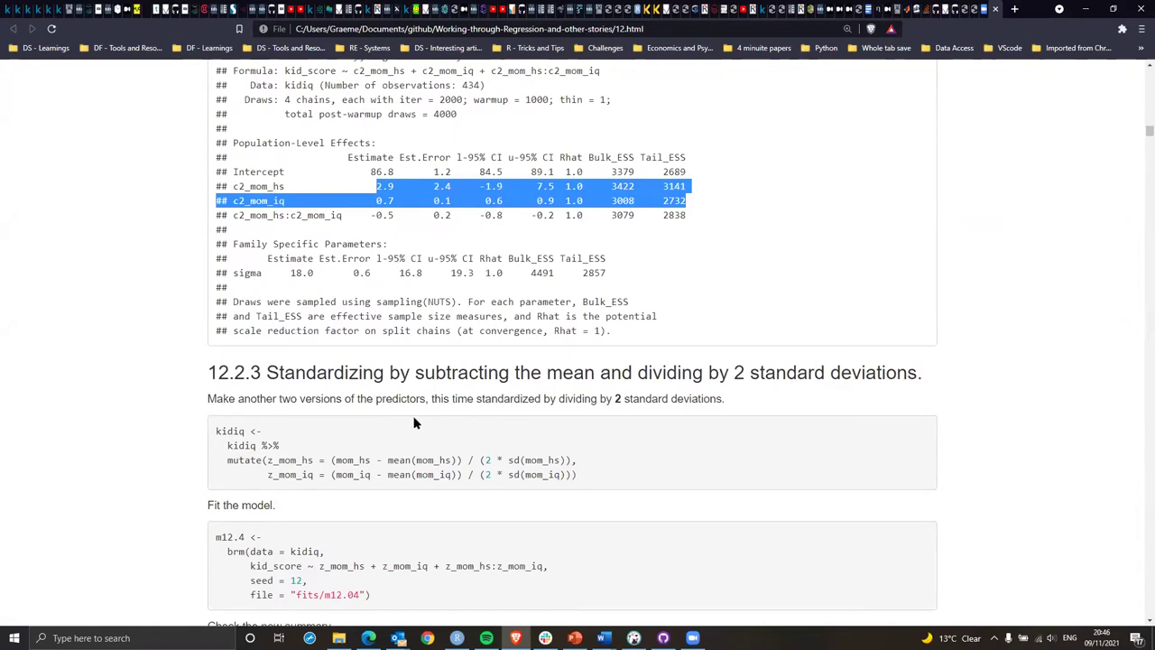
pyautogui.scroll(2, 400, 401)
pyautogui.scroll(4, 400, 401)
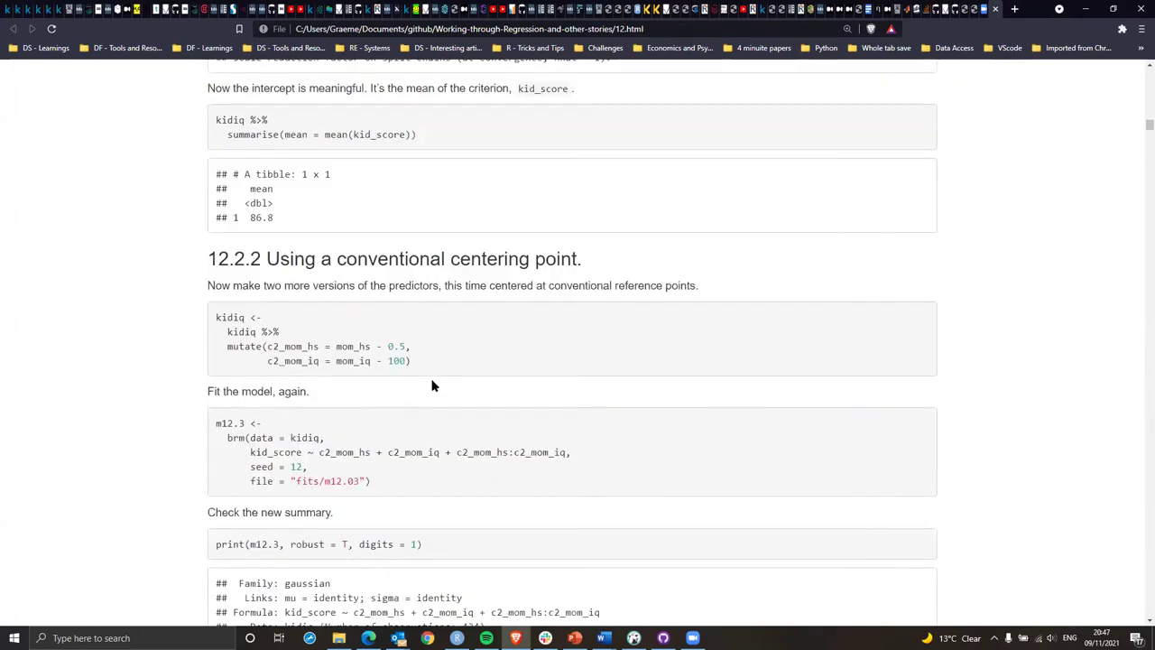
pyautogui.scroll(-3, 432, 382)
pyautogui.click(409, 439)
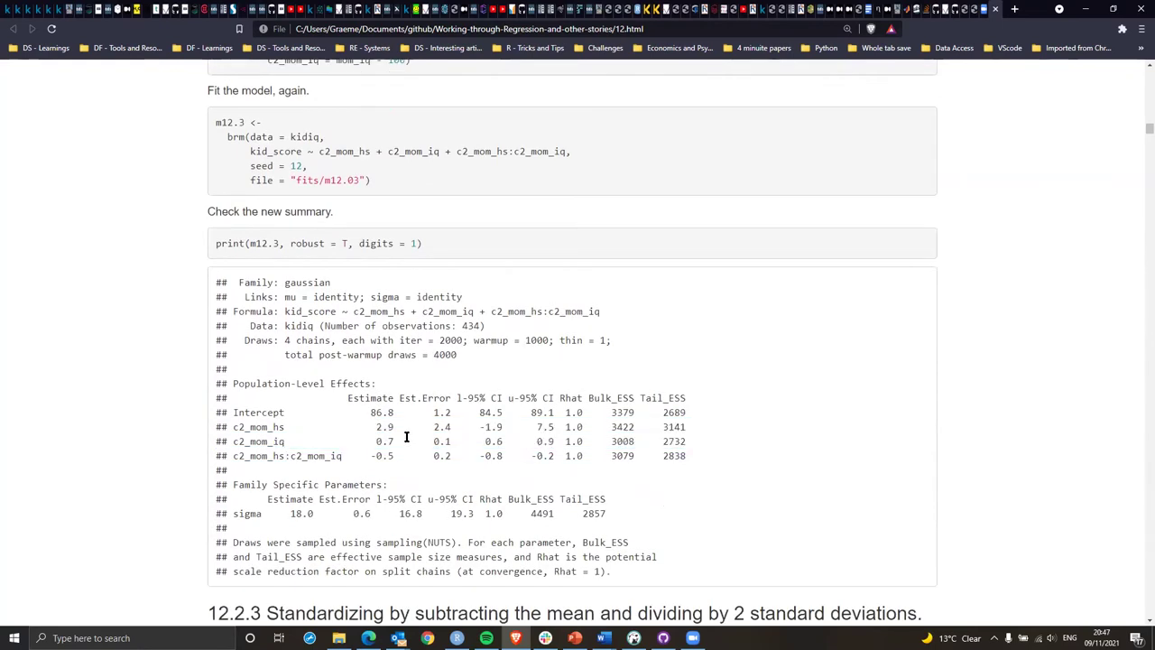
# Highlight the c2_mom_hs row of the m12.3 summary, the section 12.2.3 heading, and the (2 * sd(mom_hs)) divisor in its code.
pyautogui.moveTo(384, 427); pyautogui.dragTo(686, 431)
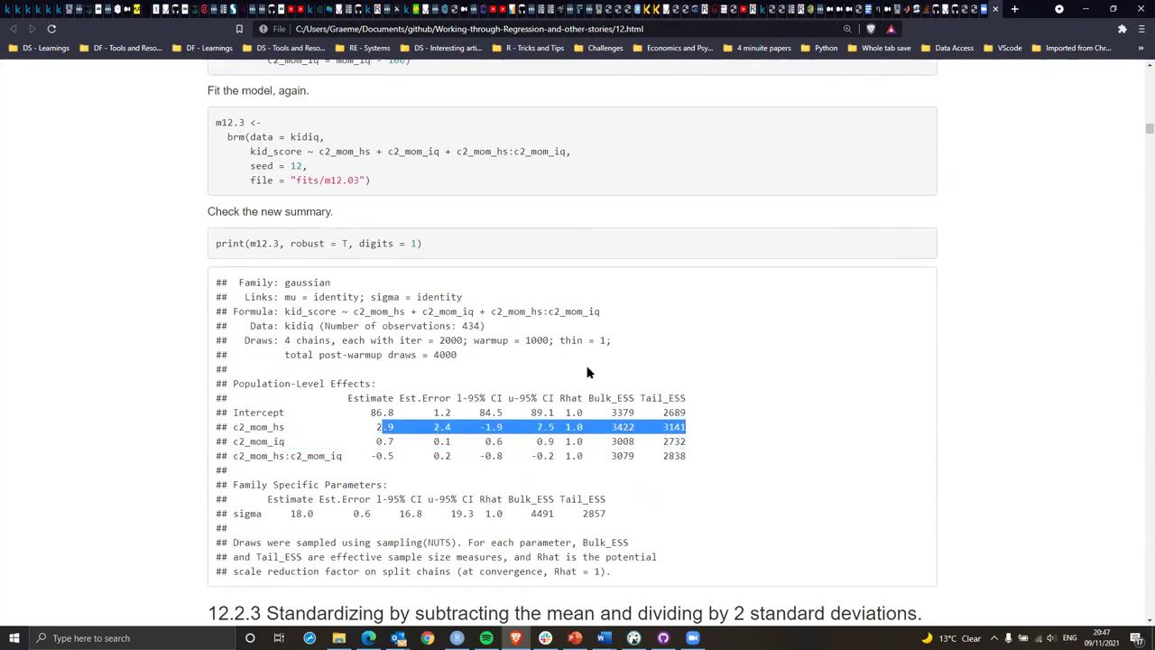
pyautogui.scroll(-3, 508, 466)
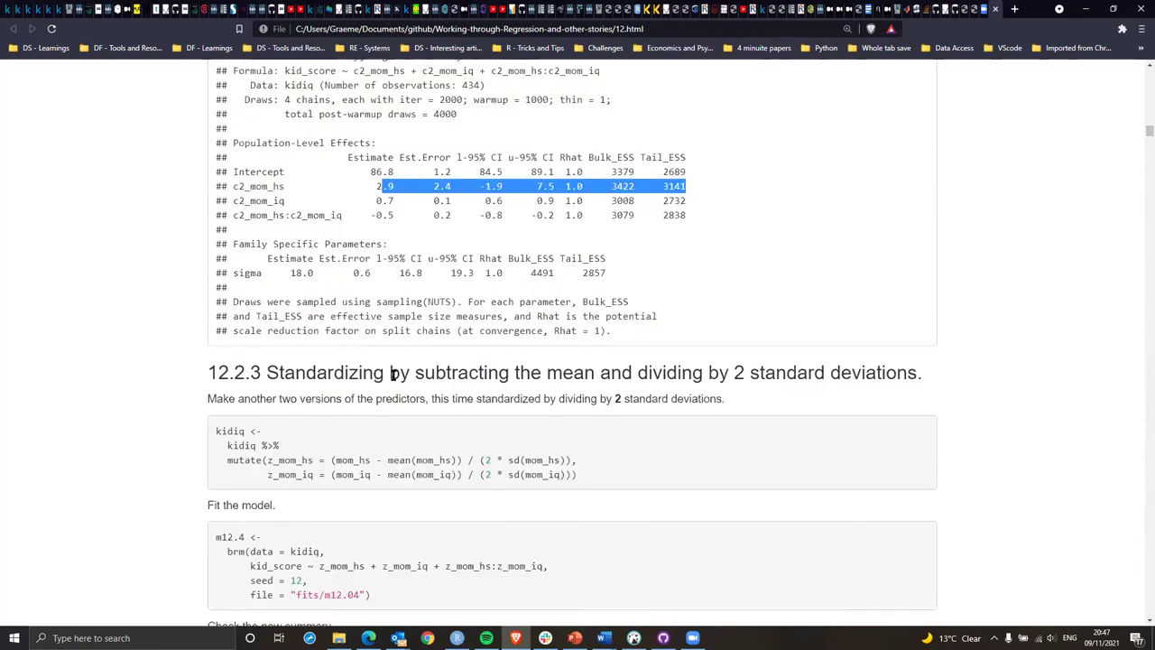
pyautogui.moveTo(279, 374); pyautogui.dragTo(923, 377)
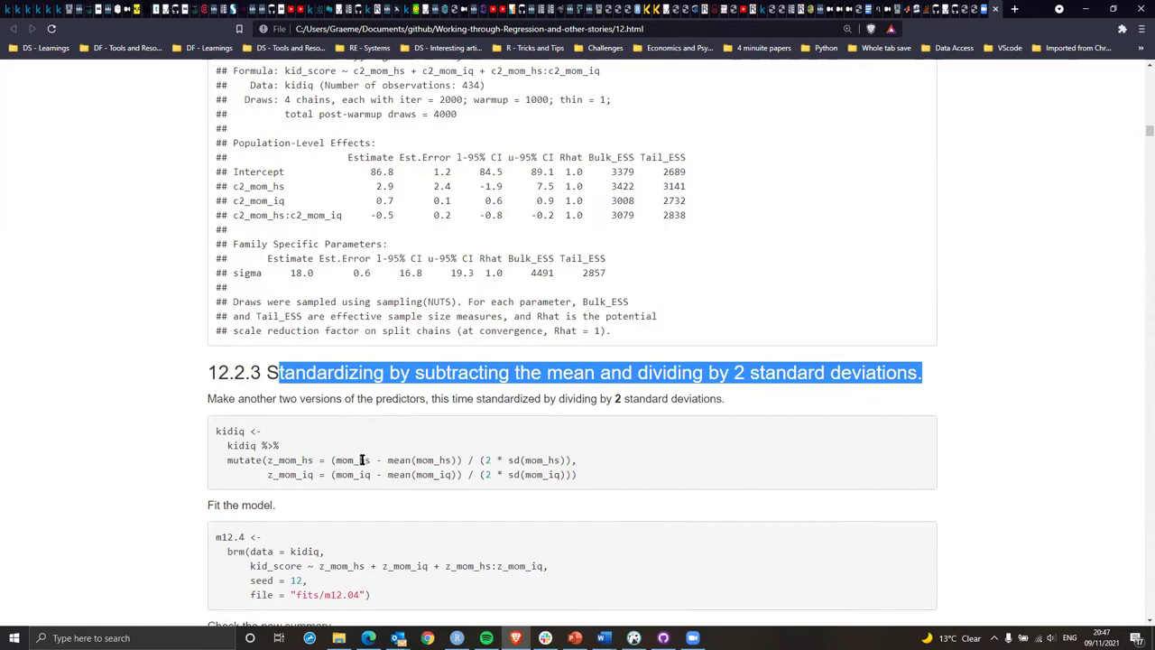
pyautogui.moveTo(406, 461); pyautogui.dragTo(567, 460)
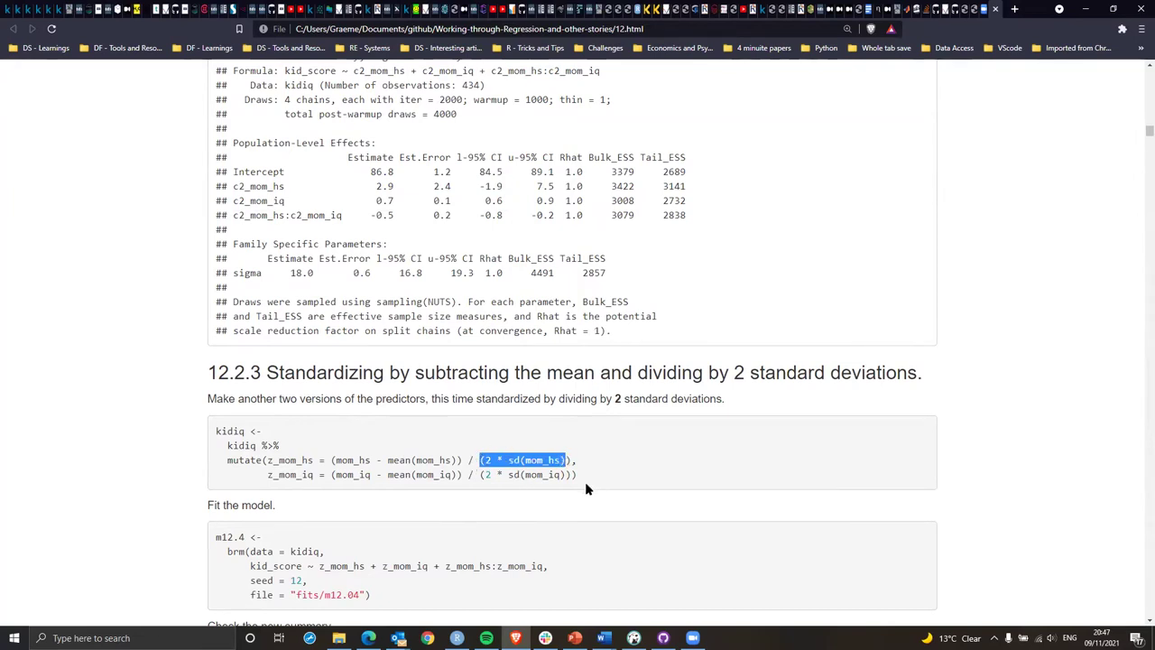
# Highlight the z_mom_iq and interaction estimates in the m12.4 summary and the mean and 2 * sd terms of the z_mom_hs formula.
pyautogui.scroll(-4, 288, 512)
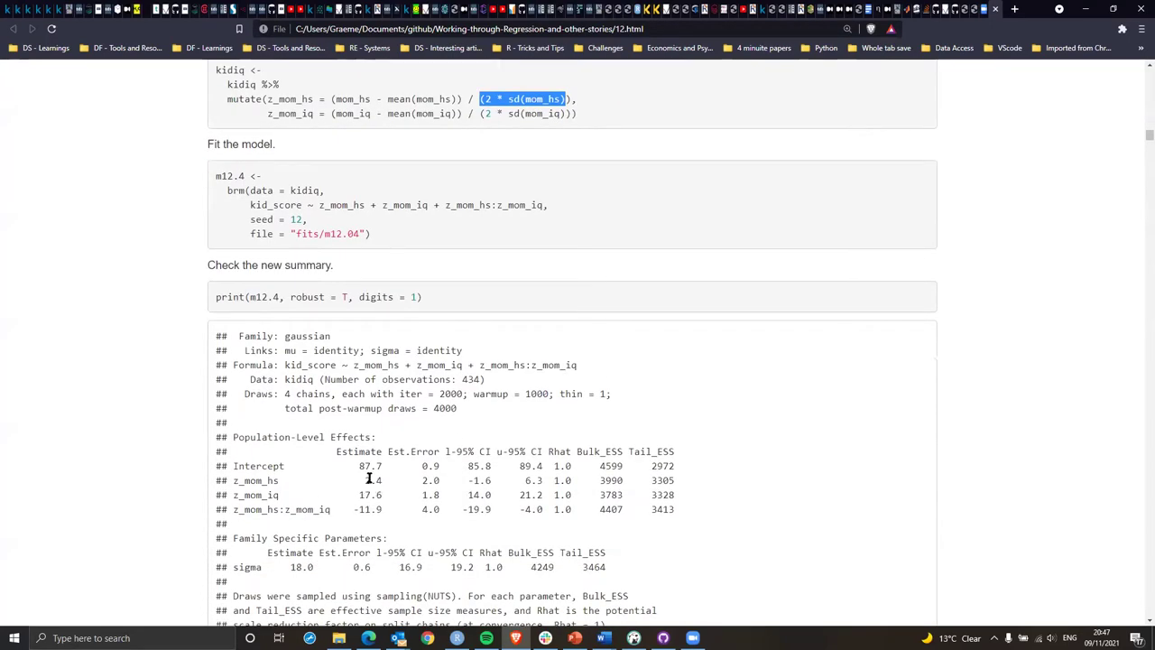
pyautogui.moveTo(366, 478)
pyautogui.mouseDown()
pyautogui.moveTo(402, 483)
pyautogui.moveTo(366, 493)
pyautogui.moveTo(384, 492)
pyautogui.mouseUp()
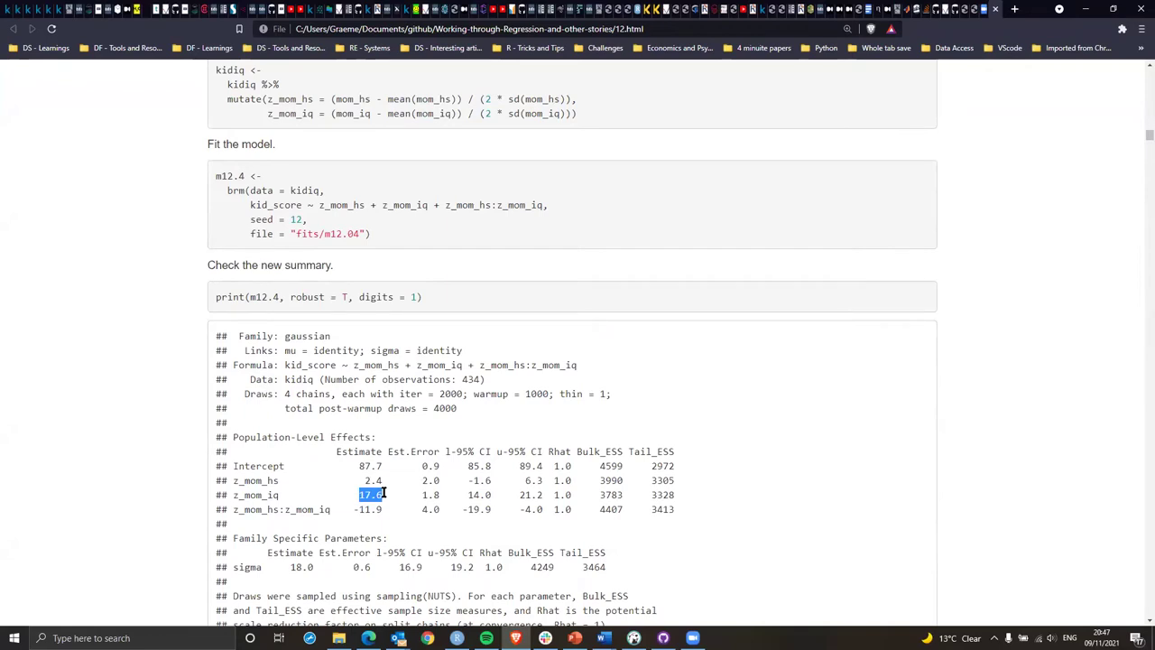
pyautogui.moveTo(361, 510); pyautogui.dragTo(385, 509)
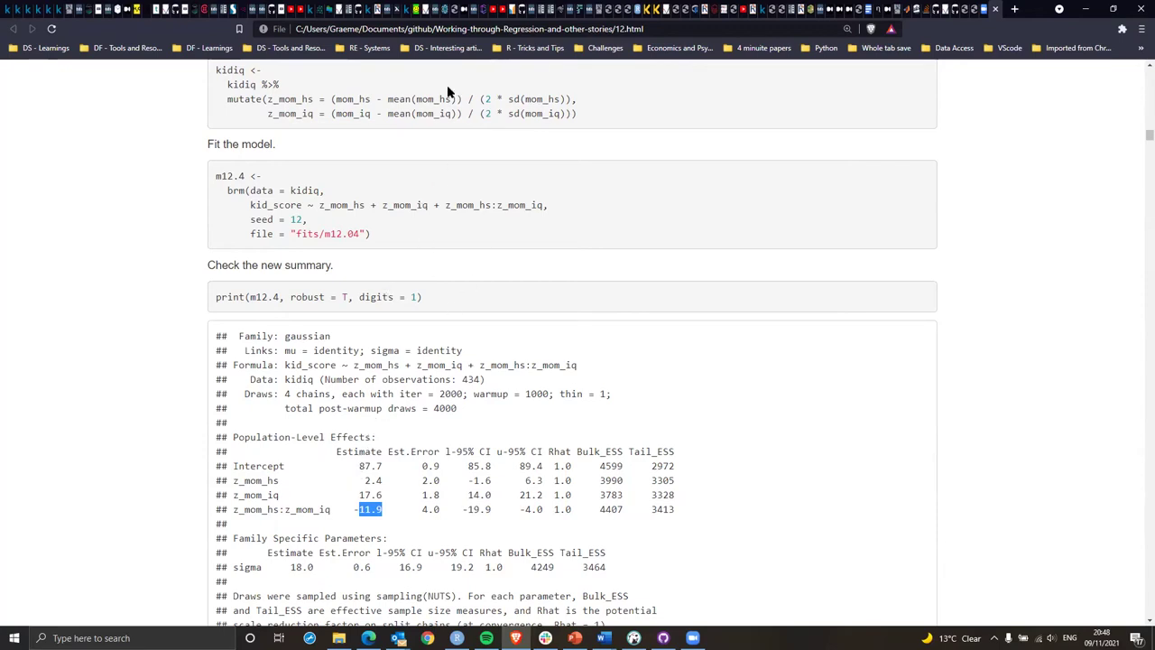
pyautogui.moveTo(389, 102); pyautogui.dragTo(569, 103)
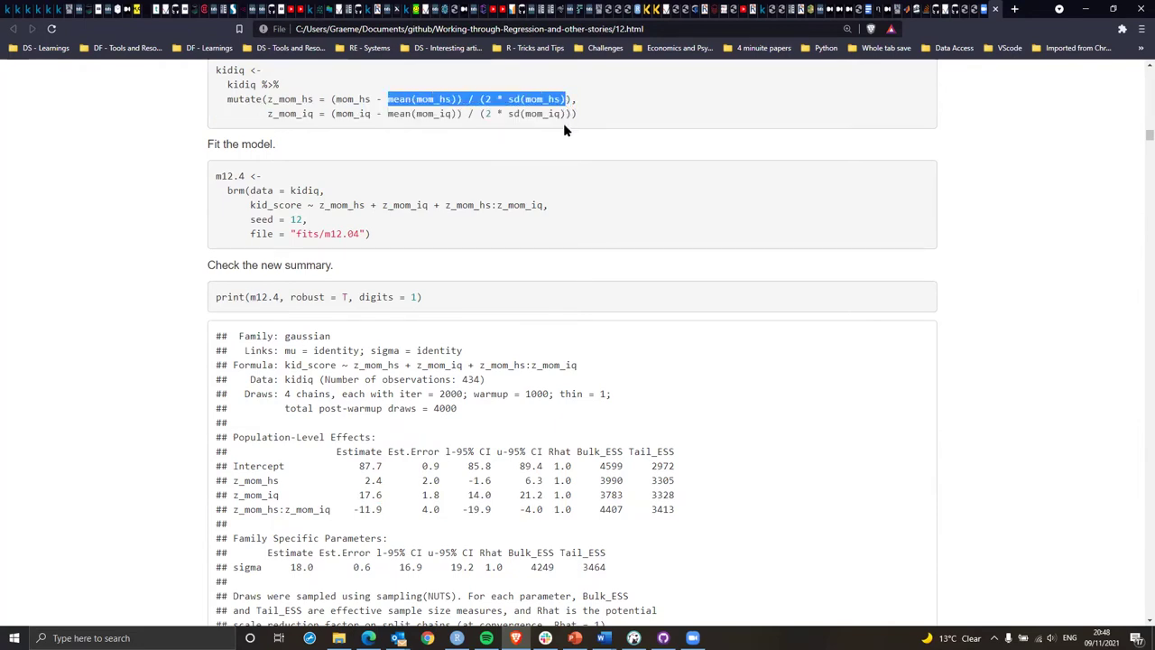
# Highlight the z_mom_hs name and estimate and the z_mom_iq coefficient row in the m12.4 population-level effects.
pyautogui.doubleClick(368, 480)
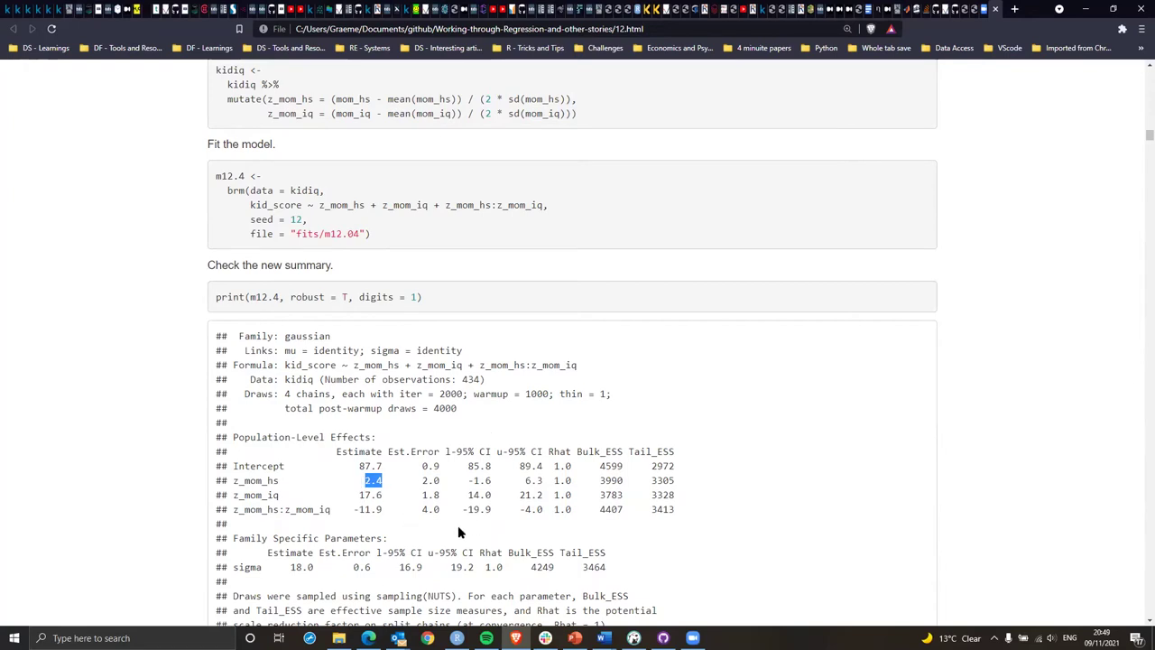
pyautogui.click(371, 480)
pyautogui.moveTo(365, 480); pyautogui.dragTo(379, 482)
pyautogui.click(281, 484)
pyautogui.moveTo(244, 480); pyautogui.dragTo(383, 484)
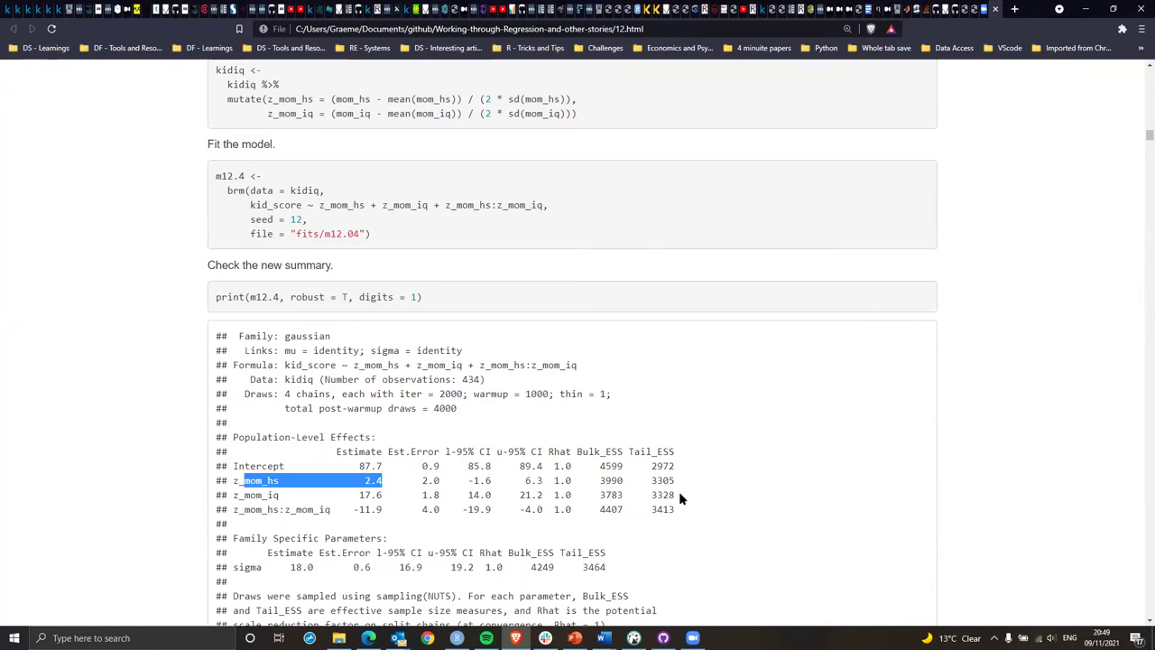
pyautogui.moveTo(674, 494); pyautogui.dragTo(360, 495)
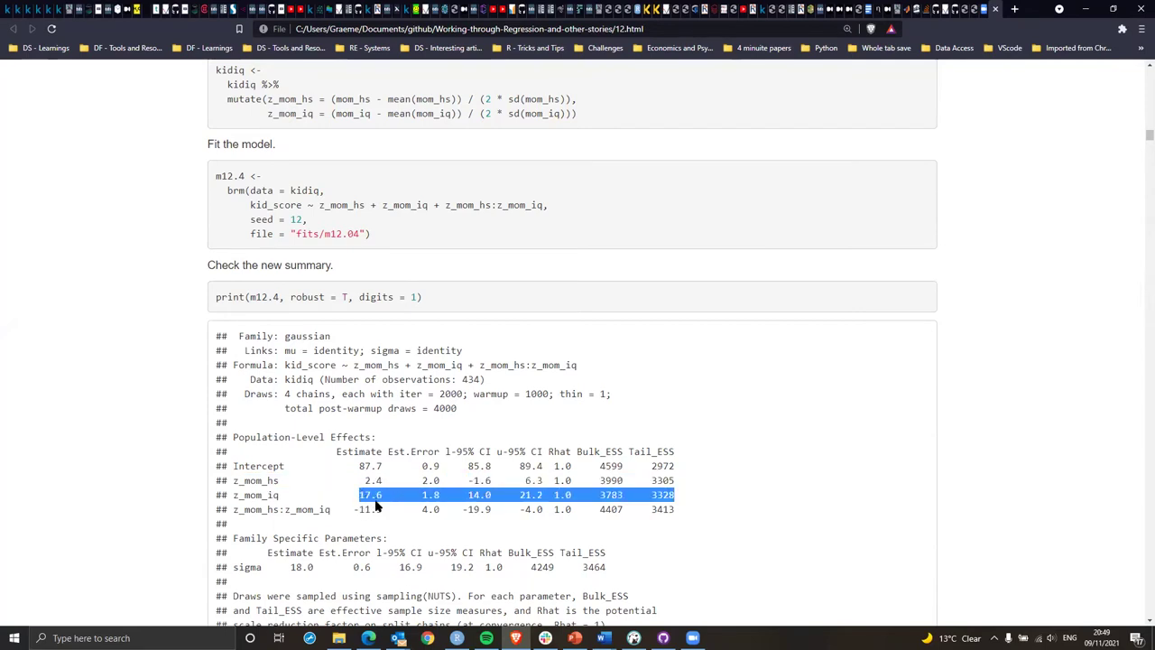
# Highlight the remark on the two predictors' coefficients below the m12.4 summary and the binary variable phrase opening section 12.2.4.
pyautogui.scroll(-2, 377, 506)
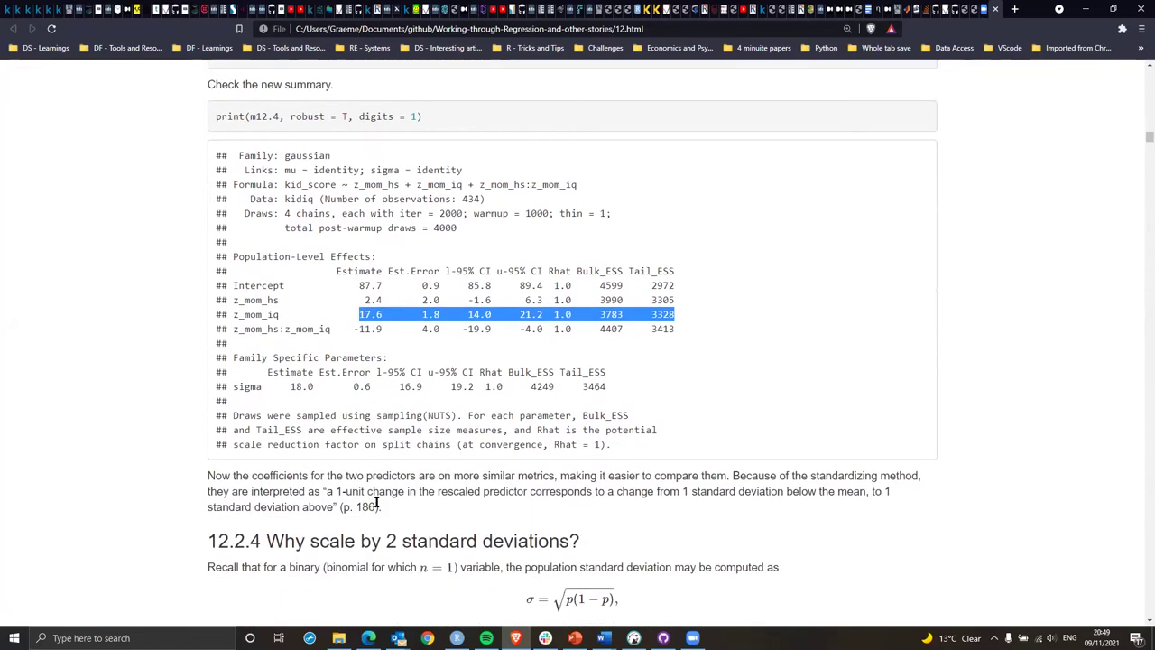
pyautogui.scroll(-2, 393, 429)
pyautogui.moveTo(286, 295); pyautogui.dragTo(437, 295)
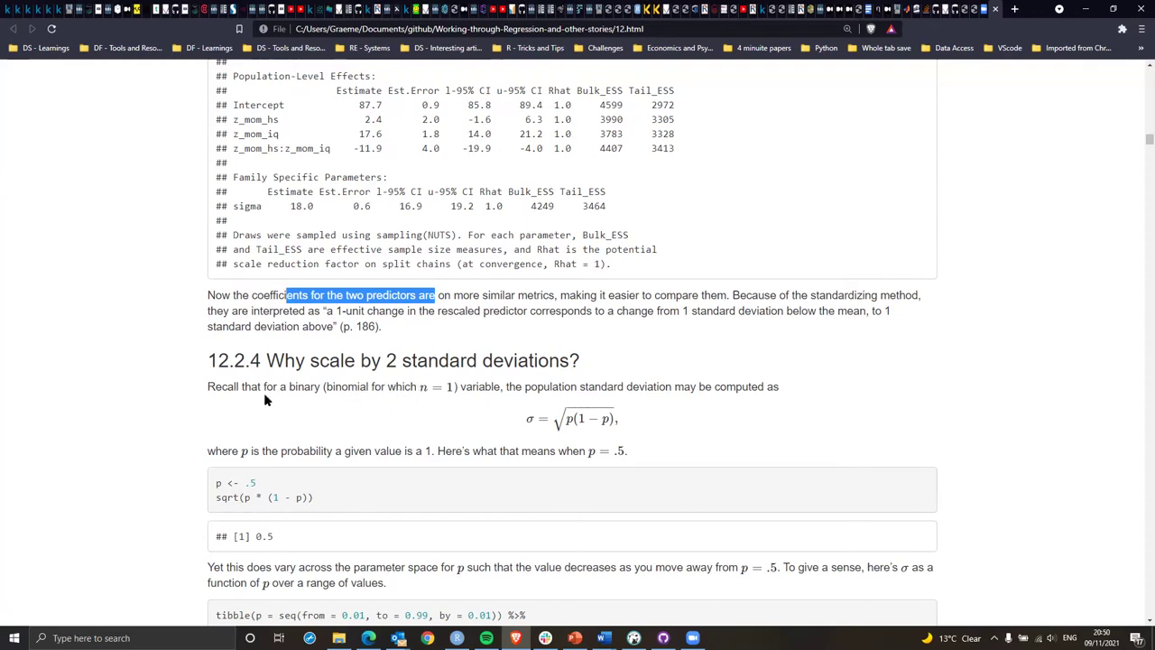
pyautogui.moveTo(272, 388); pyautogui.dragTo(520, 387)
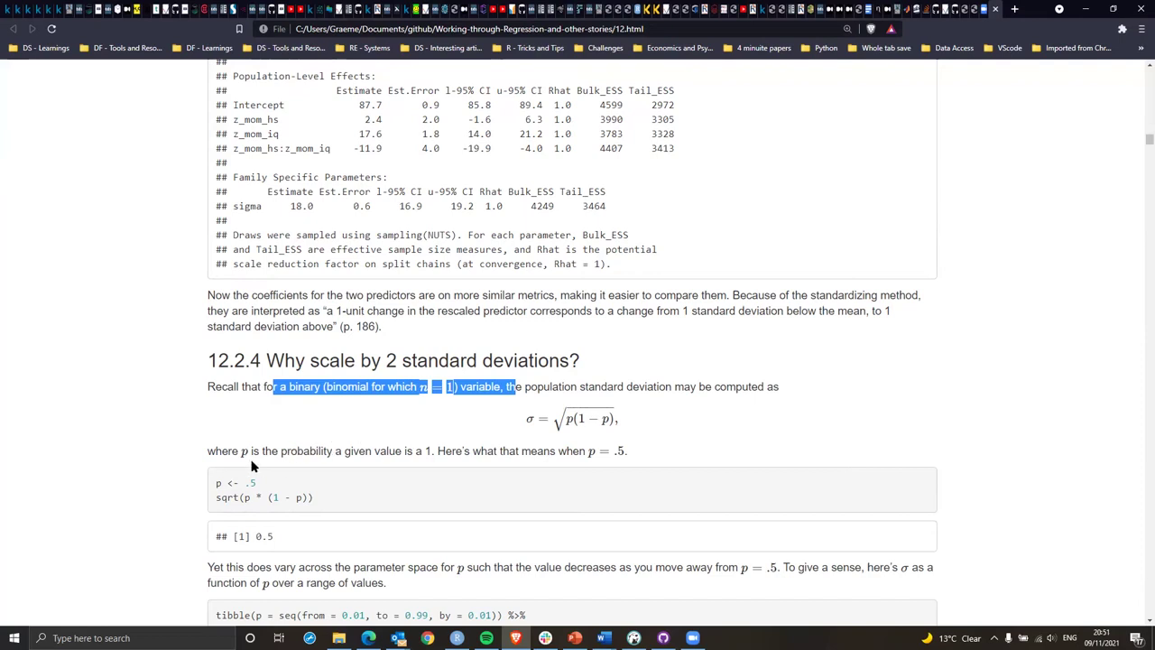
# Highlight the sentence defining p and introducing the p = .5 example below the sigma formula, and clear the selection.
pyautogui.moveTo(210, 453); pyautogui.dragTo(280, 450)
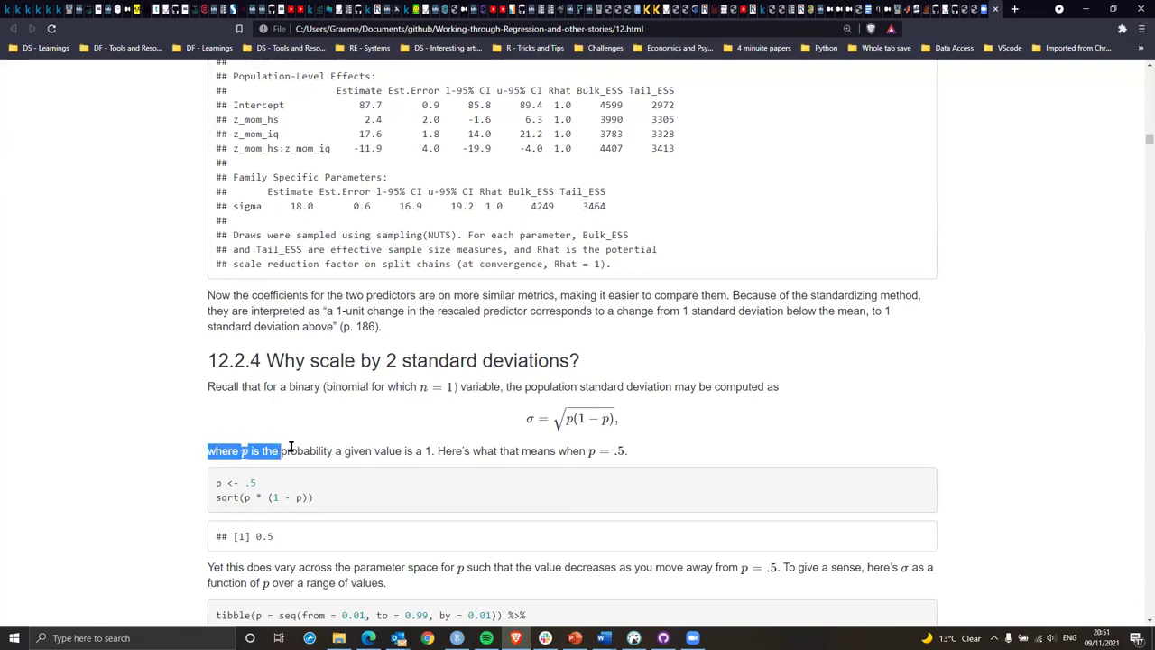
pyautogui.click(287, 449)
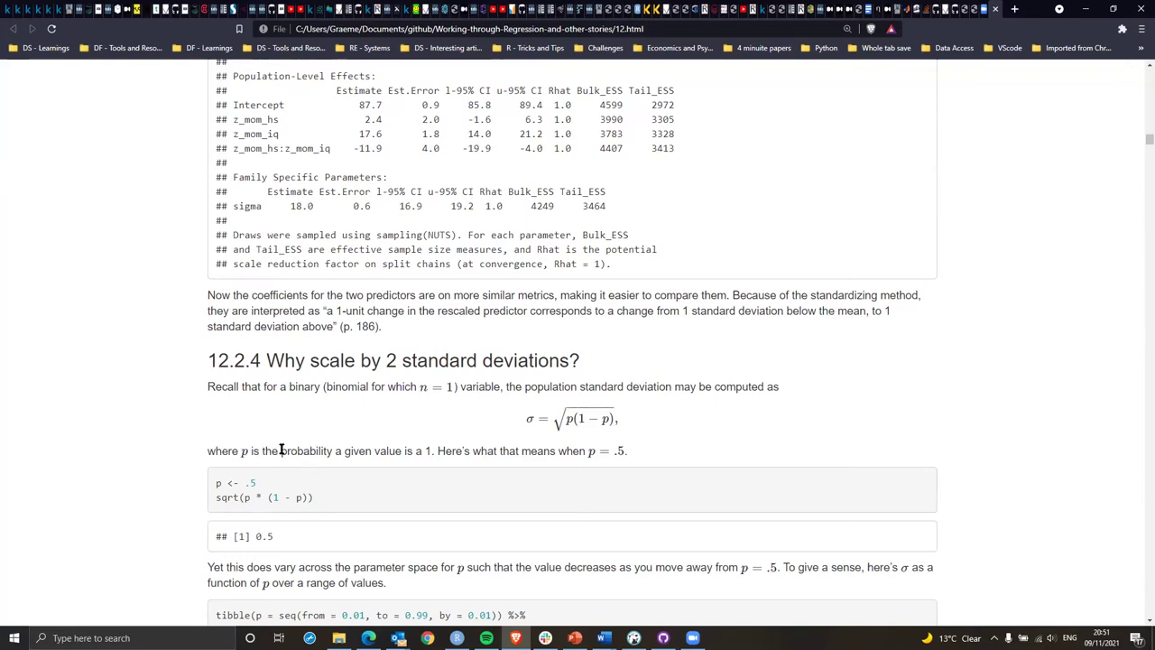
pyautogui.moveTo(211, 450); pyautogui.dragTo(639, 456)
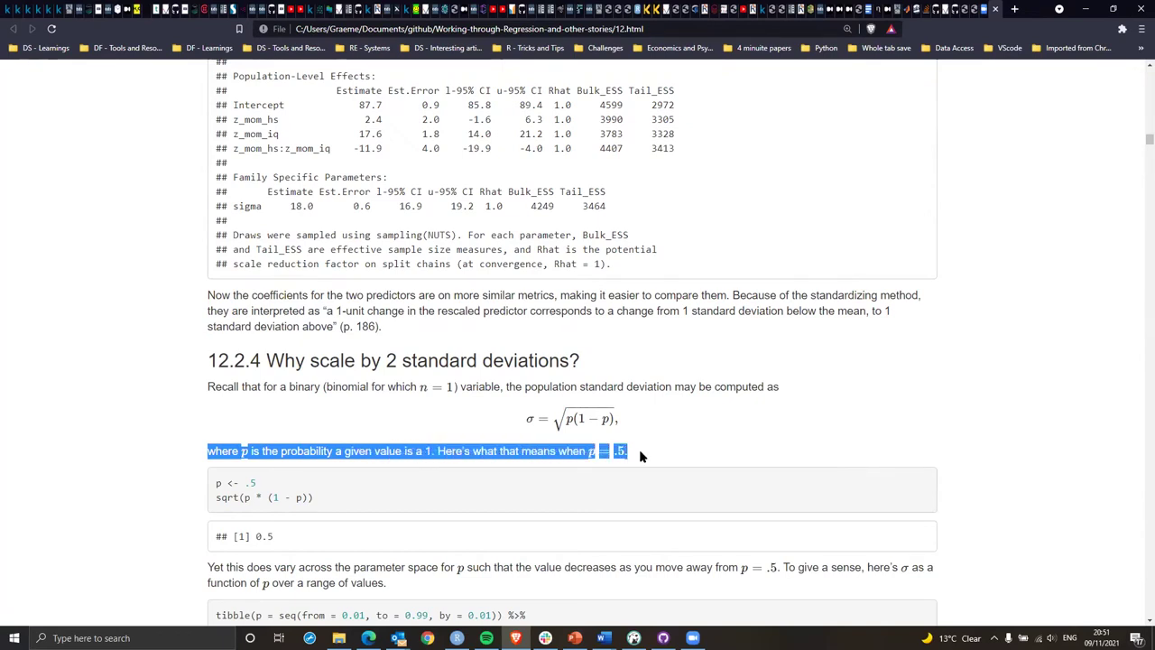
pyautogui.click(643, 456)
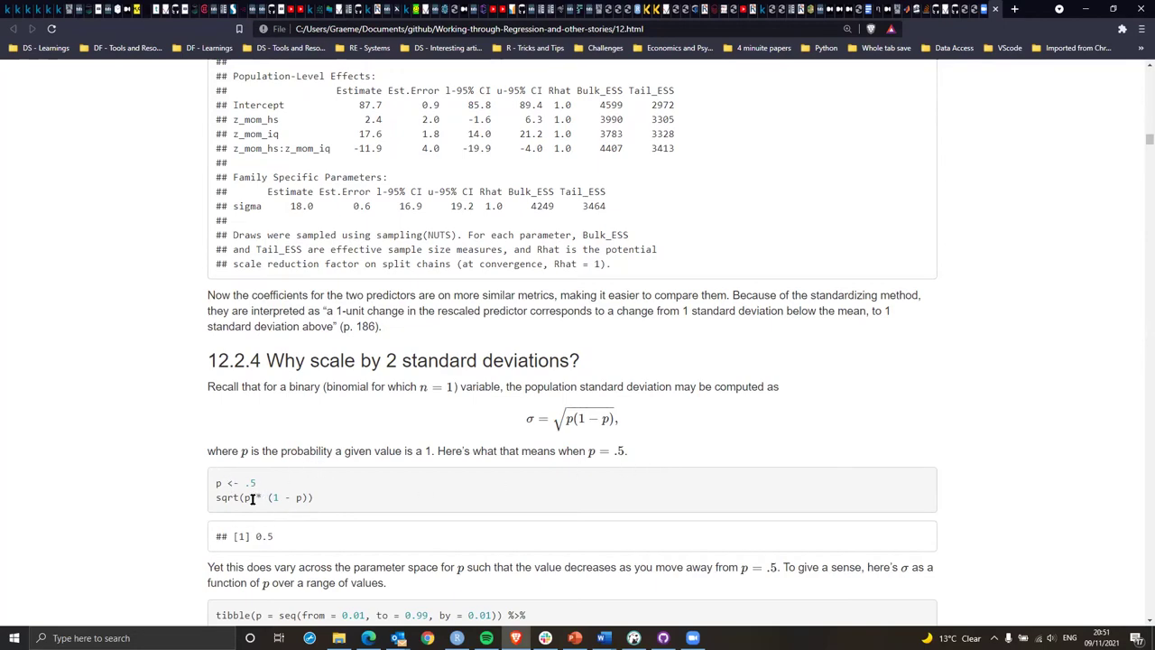
# Highlight the paragraph on how sigma varies across the parameter space for p, above the plotting code.
pyautogui.scroll(-1, 348, 500)
pyautogui.scroll(-1, 348, 500)
pyautogui.moveTo(226, 446); pyautogui.dragTo(348, 444)
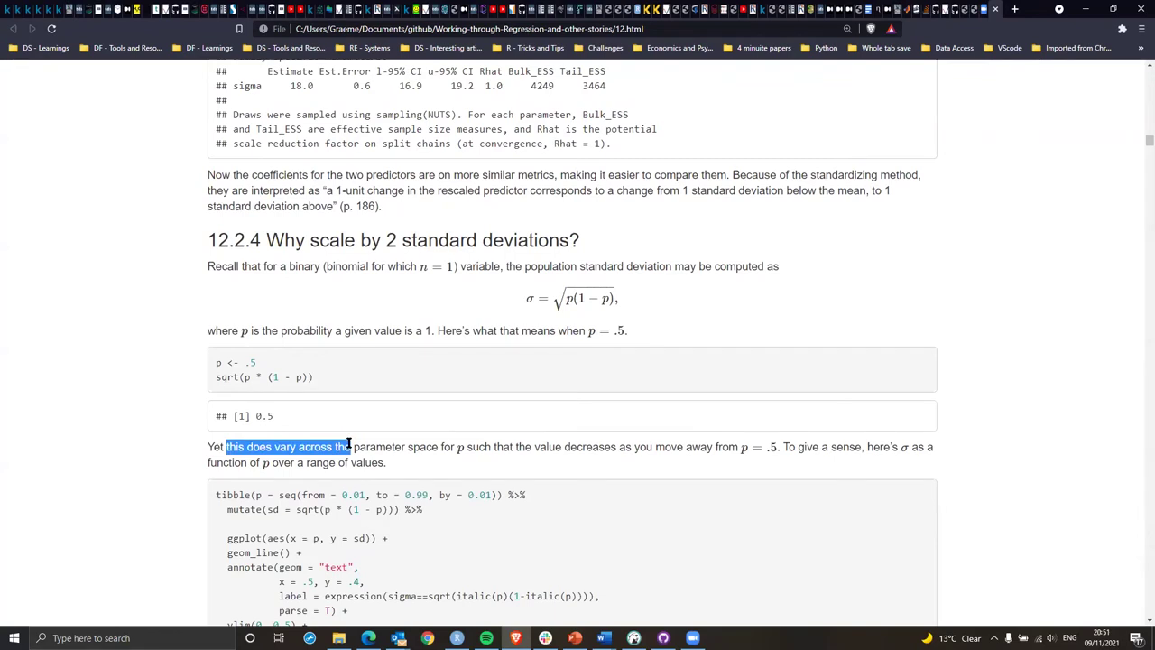
pyautogui.scroll(-2, 350, 445)
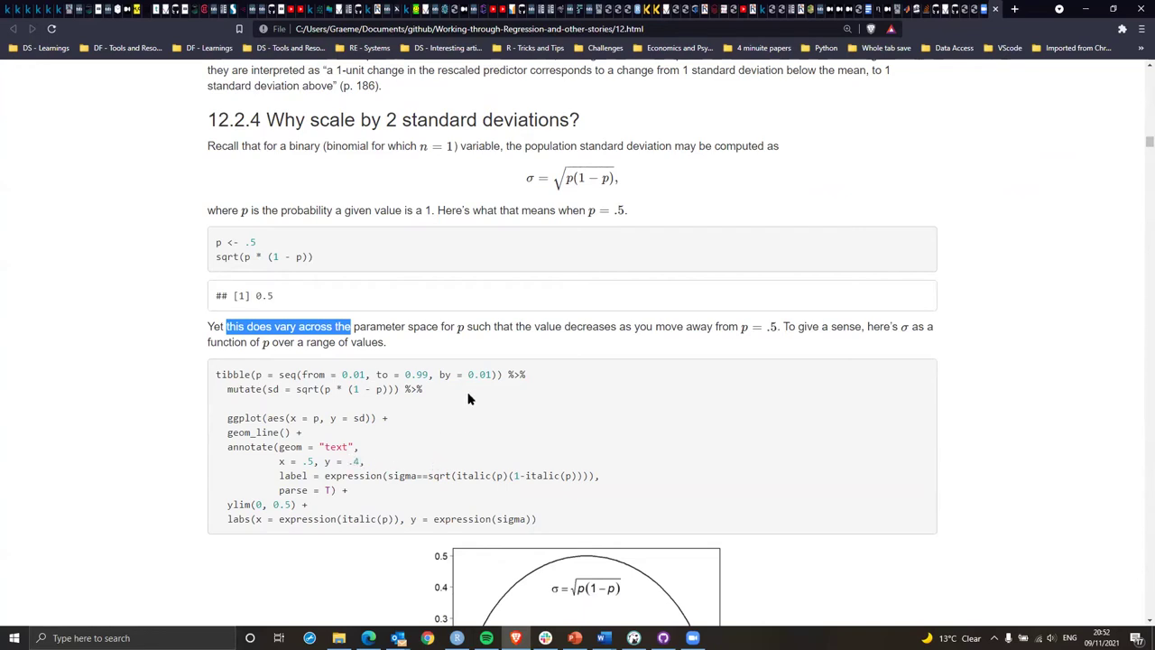
pyautogui.click(261, 328)
pyautogui.moveTo(254, 327); pyautogui.dragTo(348, 327)
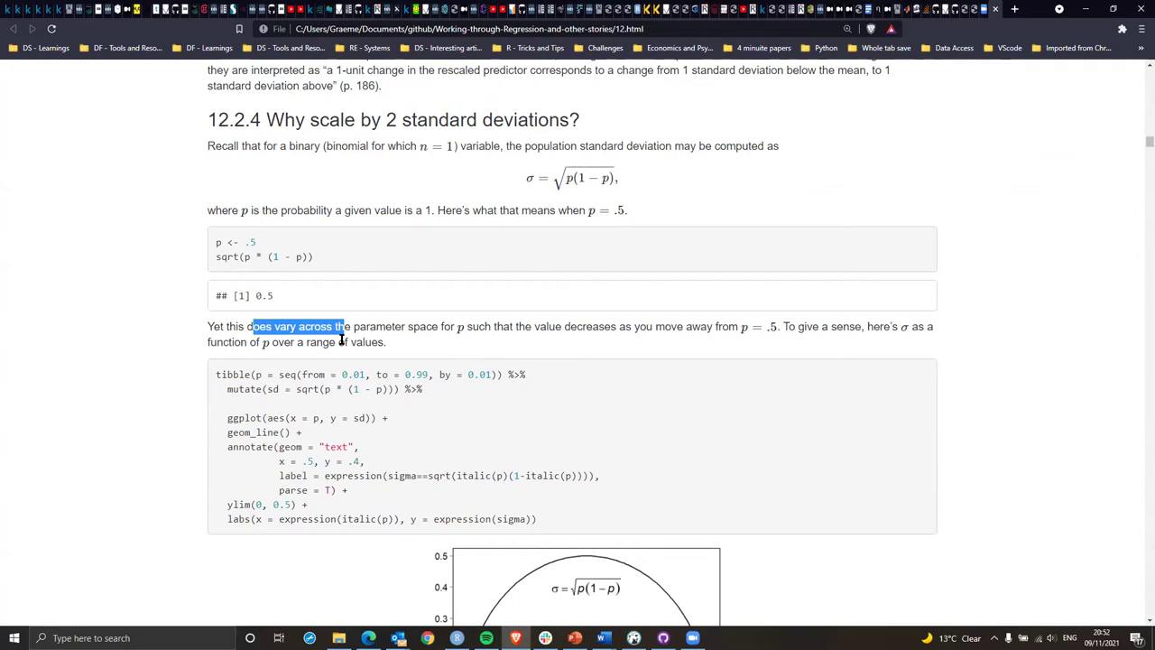
pyautogui.click(228, 336)
pyautogui.moveTo(214, 326); pyautogui.dragTo(387, 341)
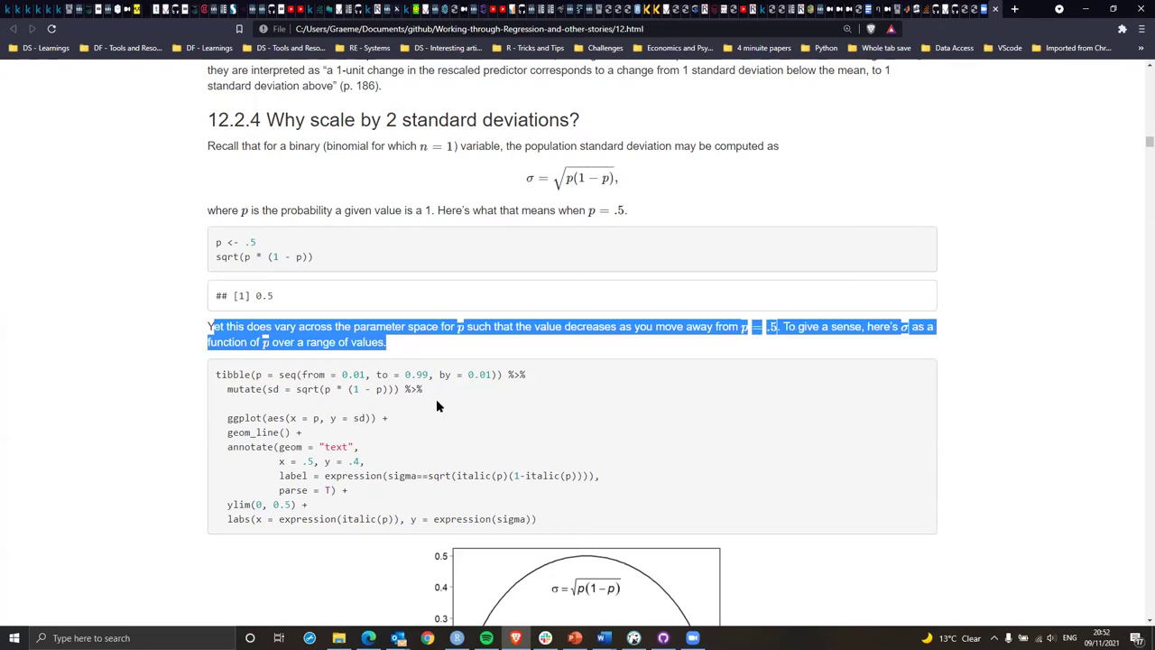
# Highlight the tibble and mutate lines of the sigma plot code and the sentence below the plot about a standardized binary variable with p = .5.
pyautogui.scroll(-2, 483, 472)
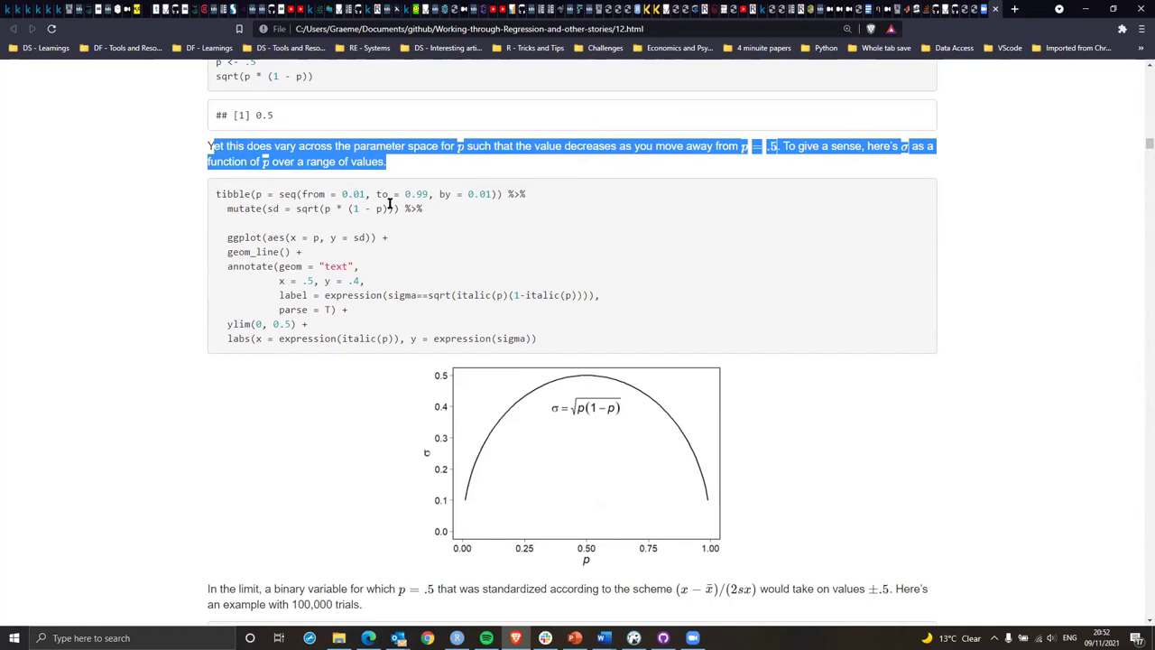
pyautogui.moveTo(251, 193); pyautogui.dragTo(430, 213)
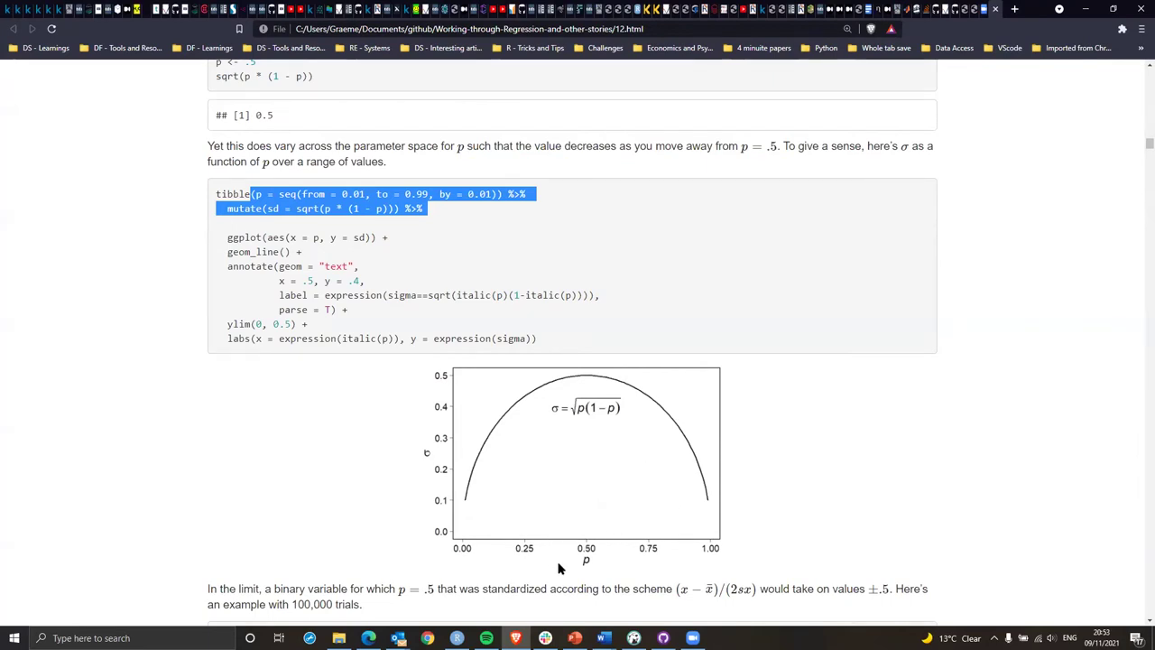
pyautogui.scroll(-2, 556, 566)
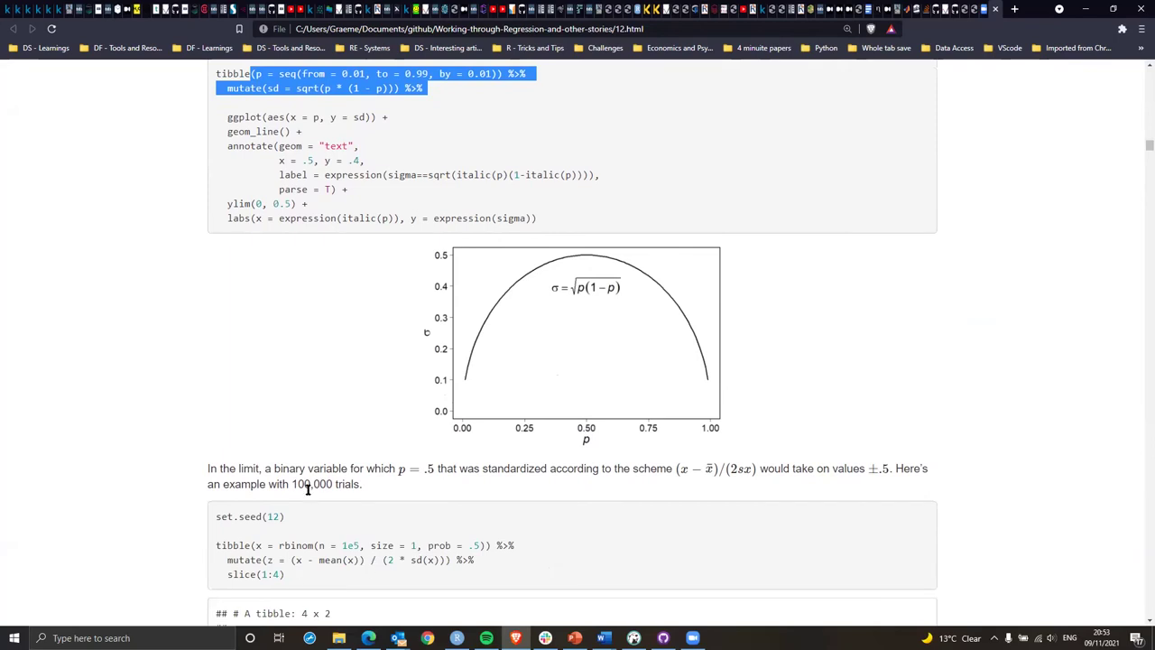
pyautogui.moveTo(273, 469); pyautogui.dragTo(483, 469)
pyautogui.click(498, 469)
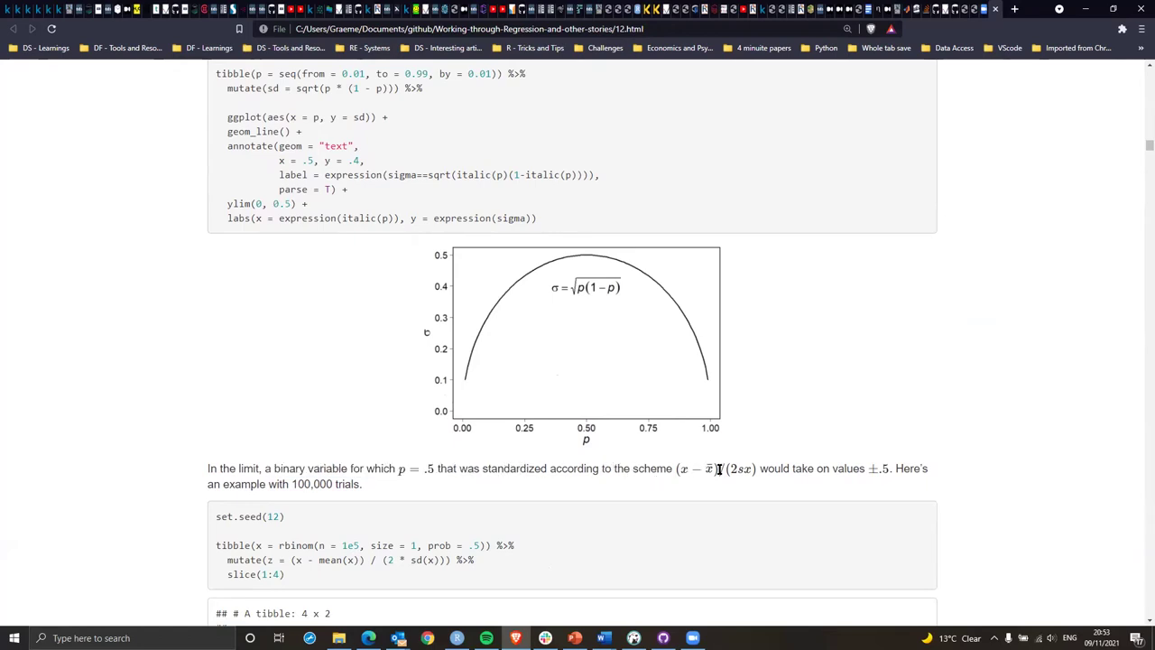
pyautogui.scroll(1, 488, 254)
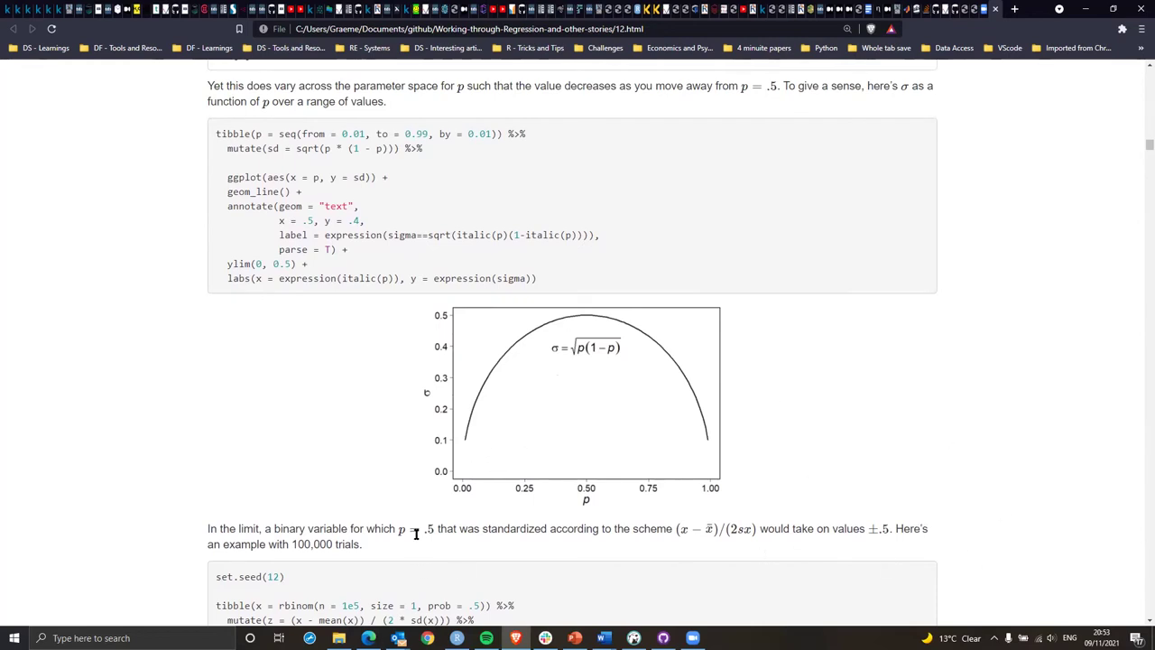
# Highlight the first two x and z rows in the output of the 100,000-trial example and clear the selection.
pyautogui.scroll(-4, 415, 536)
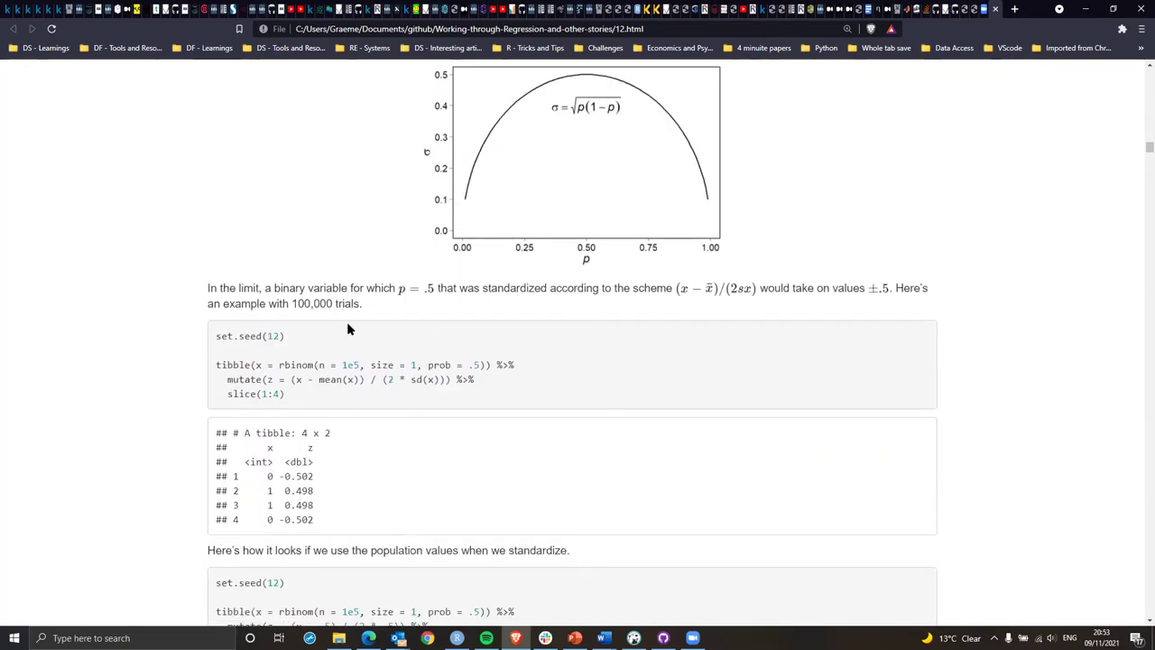
pyautogui.scroll(-1, 325, 420)
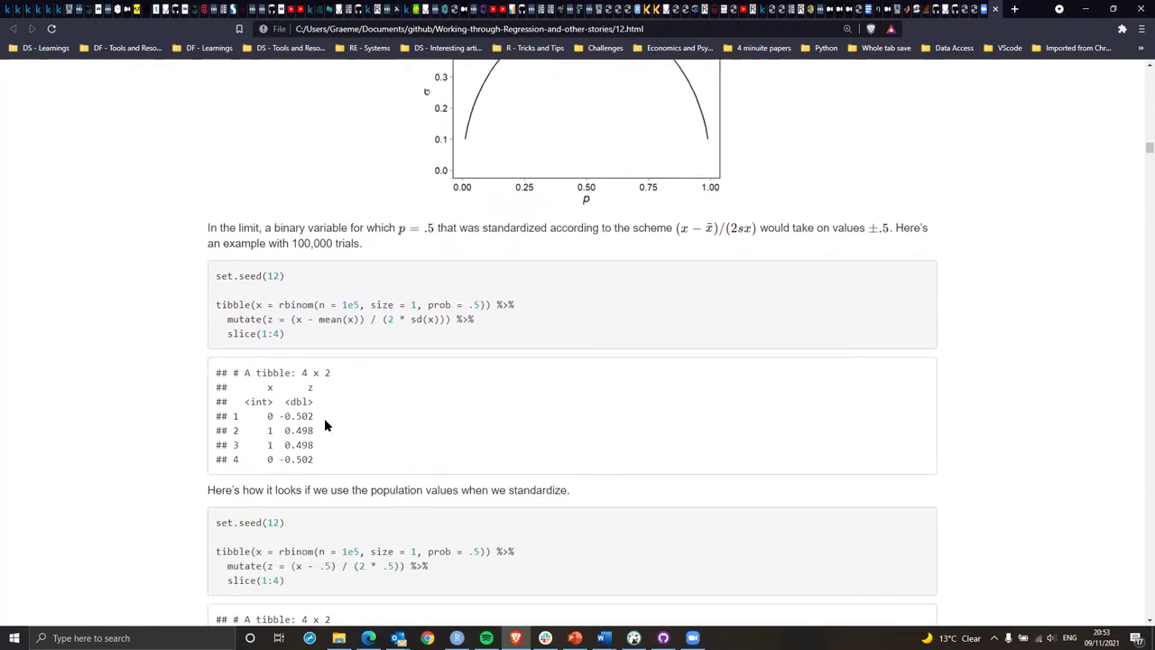
pyautogui.moveTo(263, 415); pyautogui.dragTo(356, 436)
pyautogui.click(271, 430)
pyautogui.moveTo(273, 415); pyautogui.dragTo(360, 422)
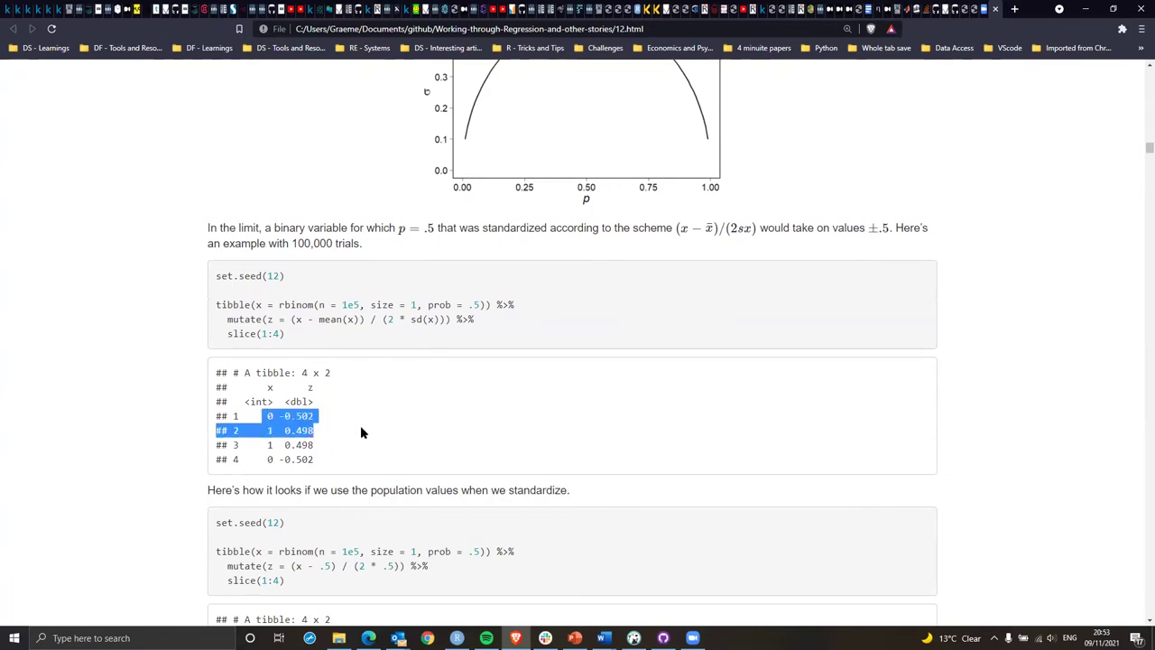
pyautogui.click(333, 447)
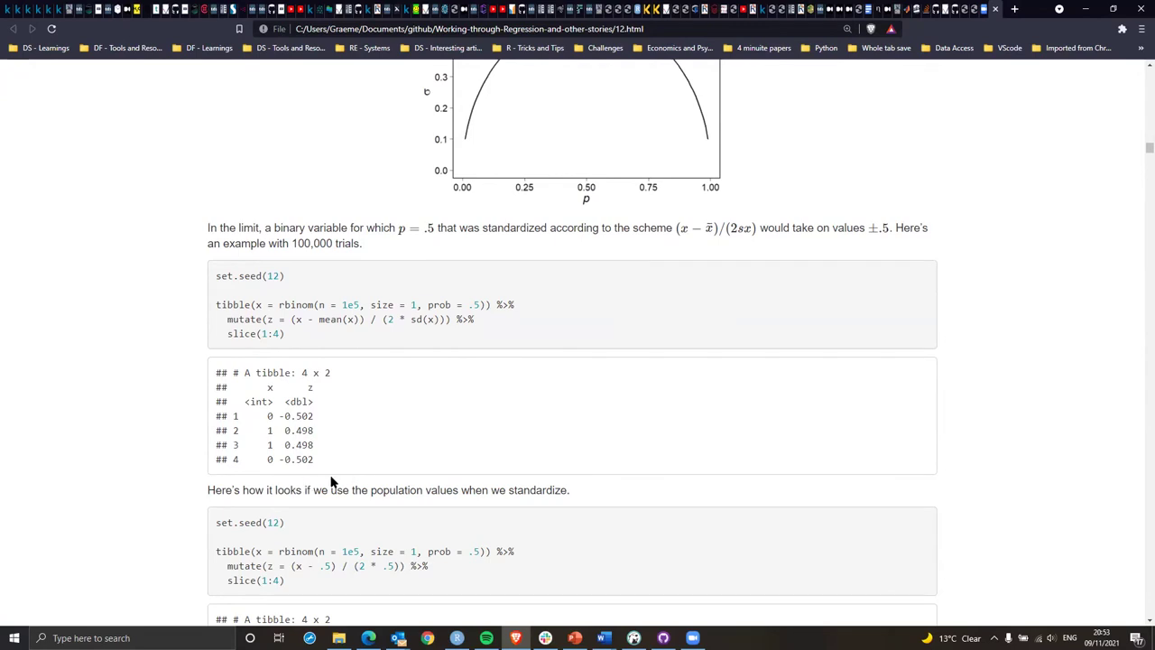
# Examine the population-value standardization example and the conventional (x − μ)/σ scheme with its output, highlighting the μ symbol.
pyautogui.scroll(-1, 350, 451)
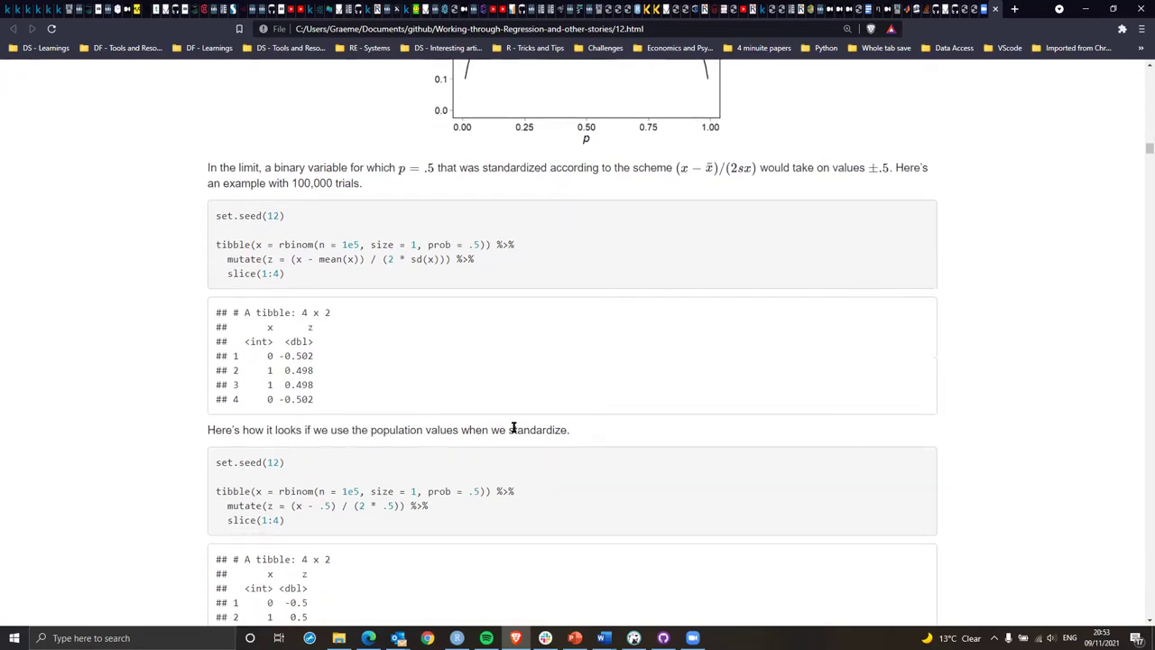
pyautogui.scroll(-2, 539, 436)
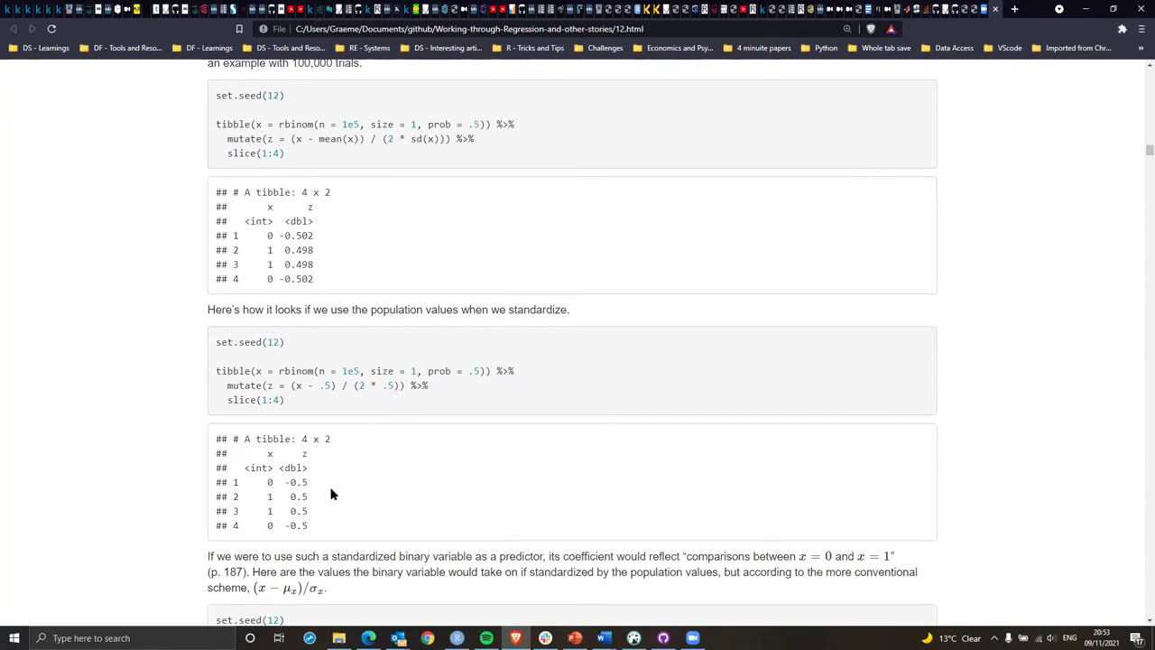
pyautogui.scroll(-2, 329, 518)
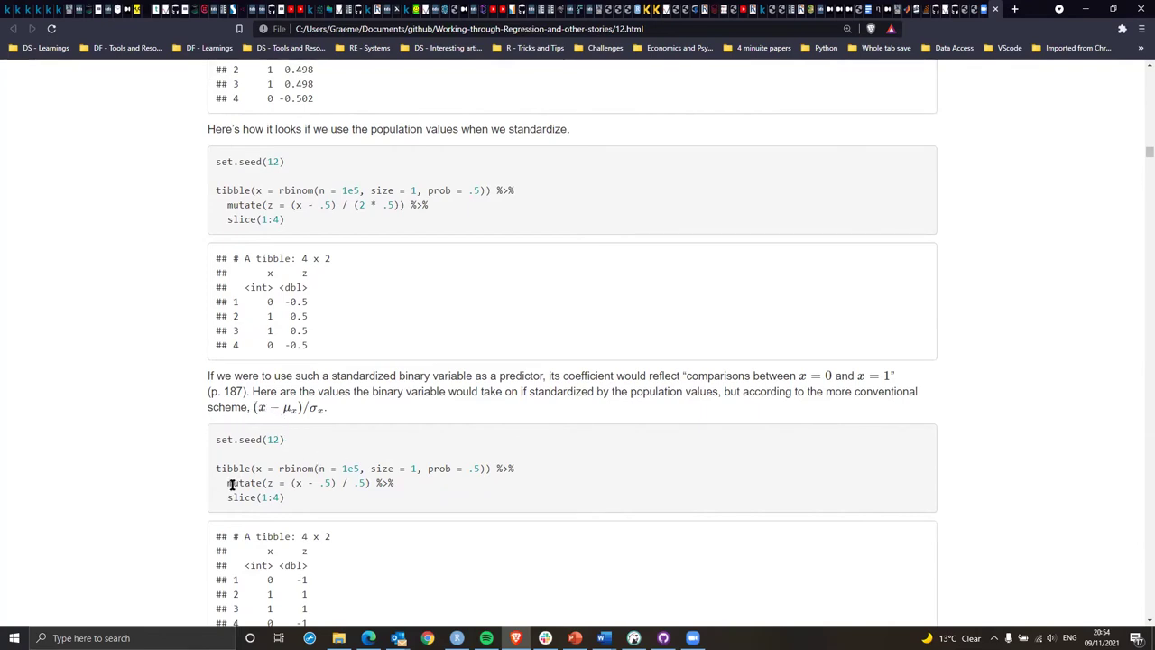
pyautogui.doubleClick(285, 410)
pyautogui.scroll(-2, 270, 474)
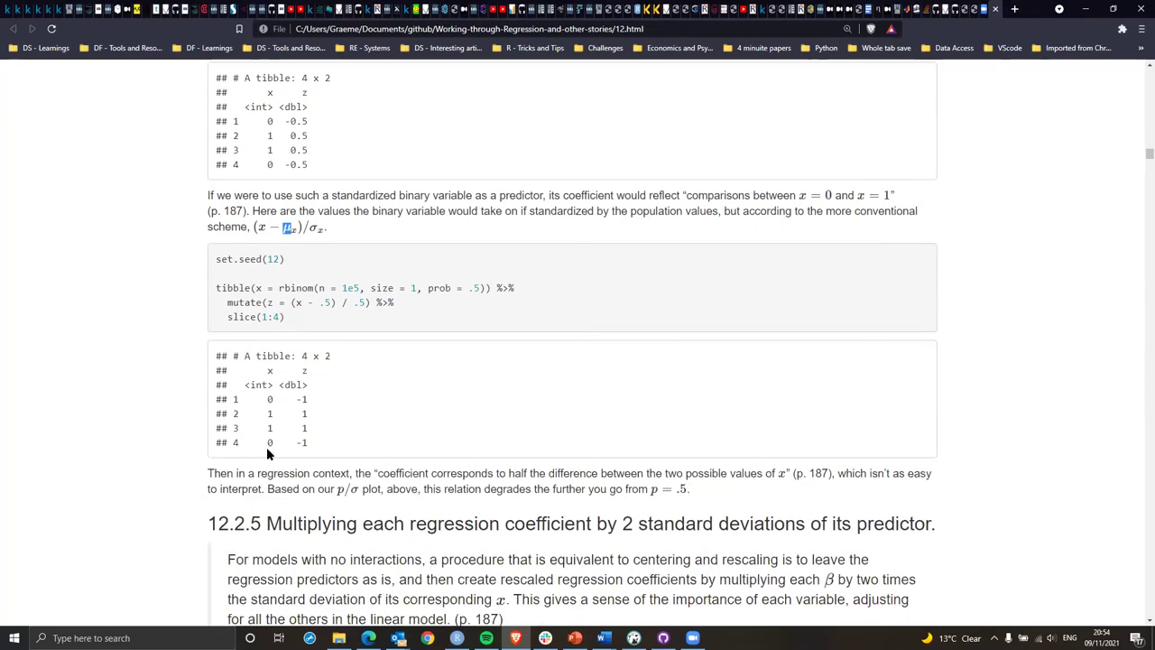
# Highlight the sentences below the conventional-scheme output on half the difference between the two possible values of x, and clear the selection.
pyautogui.scroll(1, 302, 454)
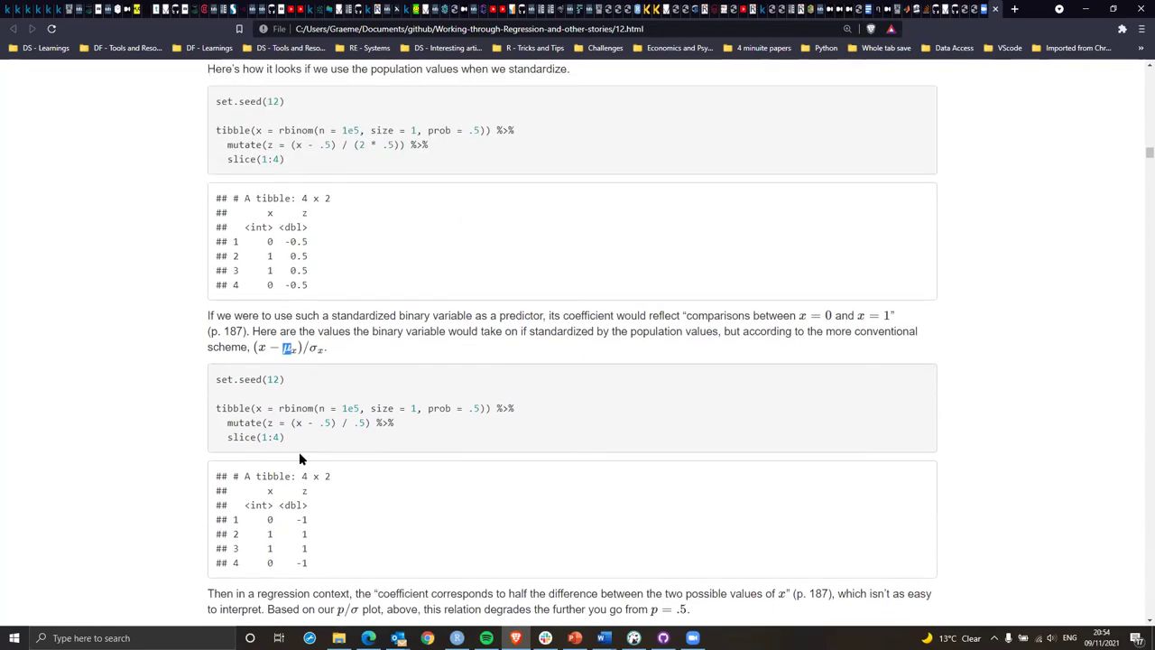
pyautogui.scroll(-1, 300, 452)
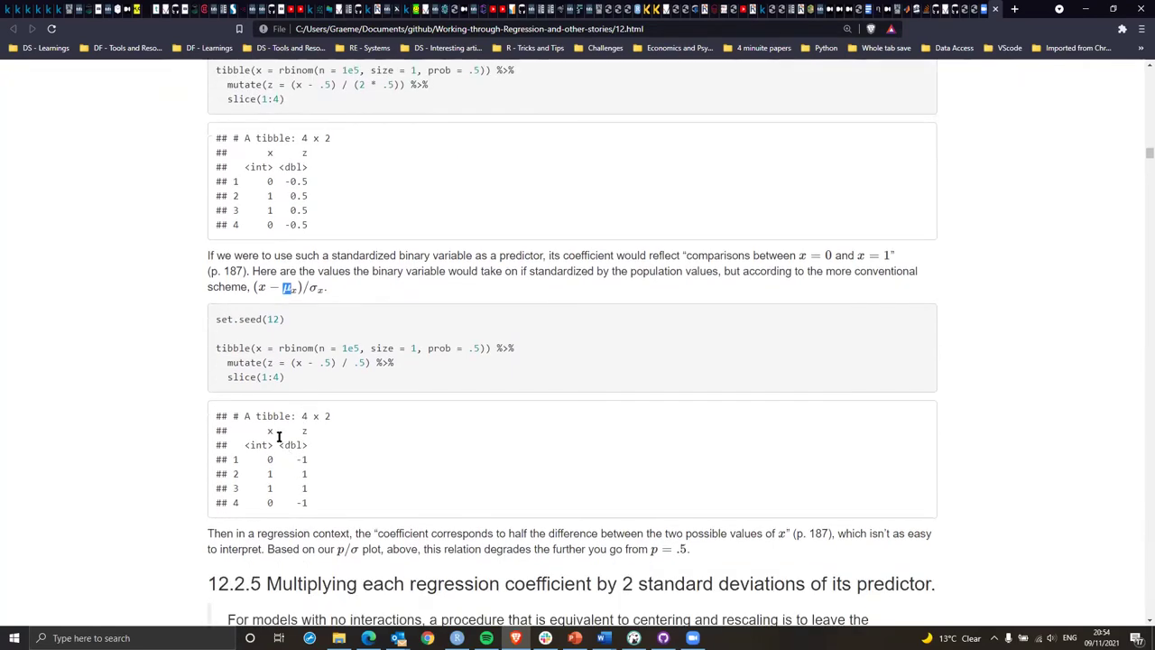
pyautogui.scroll(-1, 269, 407)
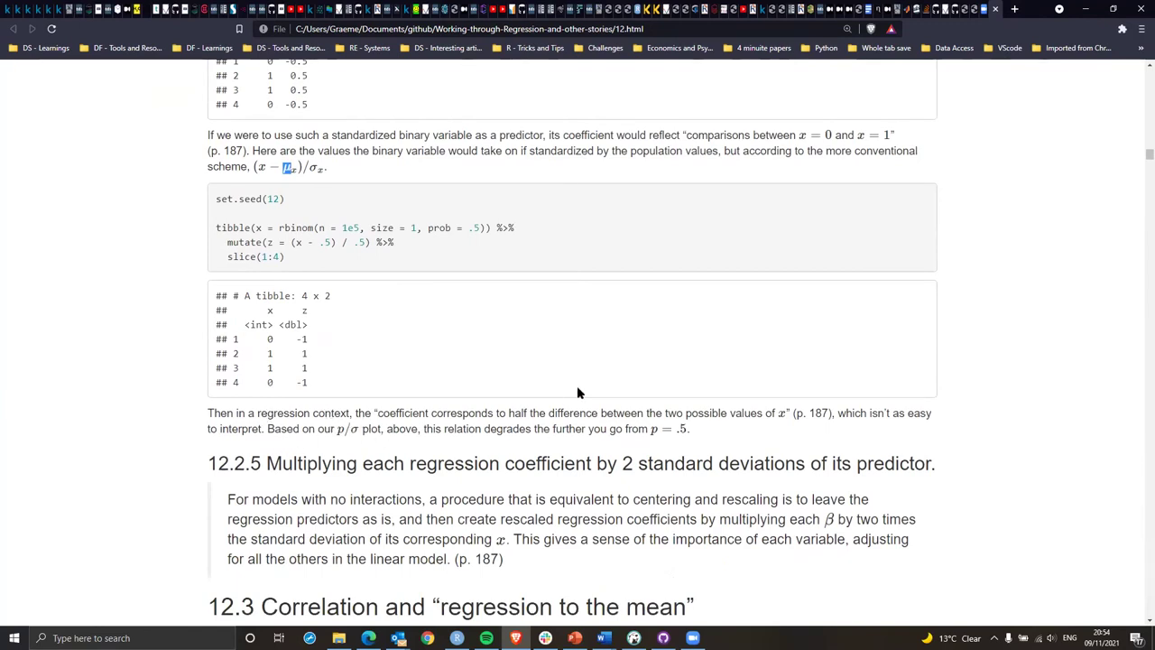
pyautogui.moveTo(498, 413); pyautogui.dragTo(715, 438)
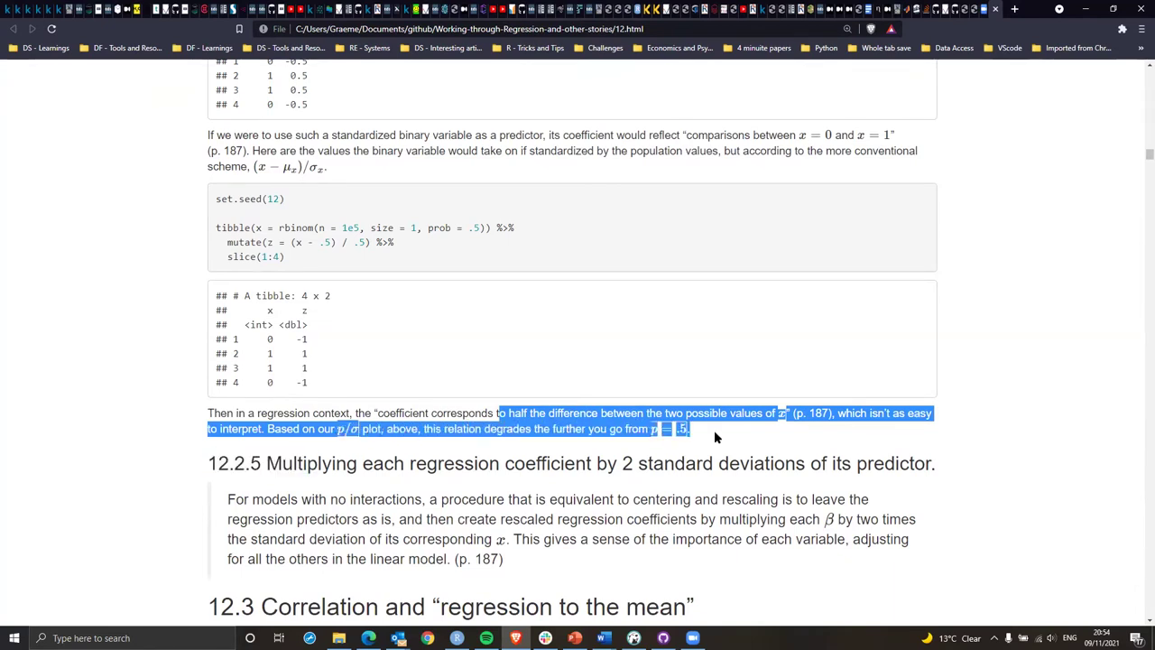
pyautogui.click(715, 437)
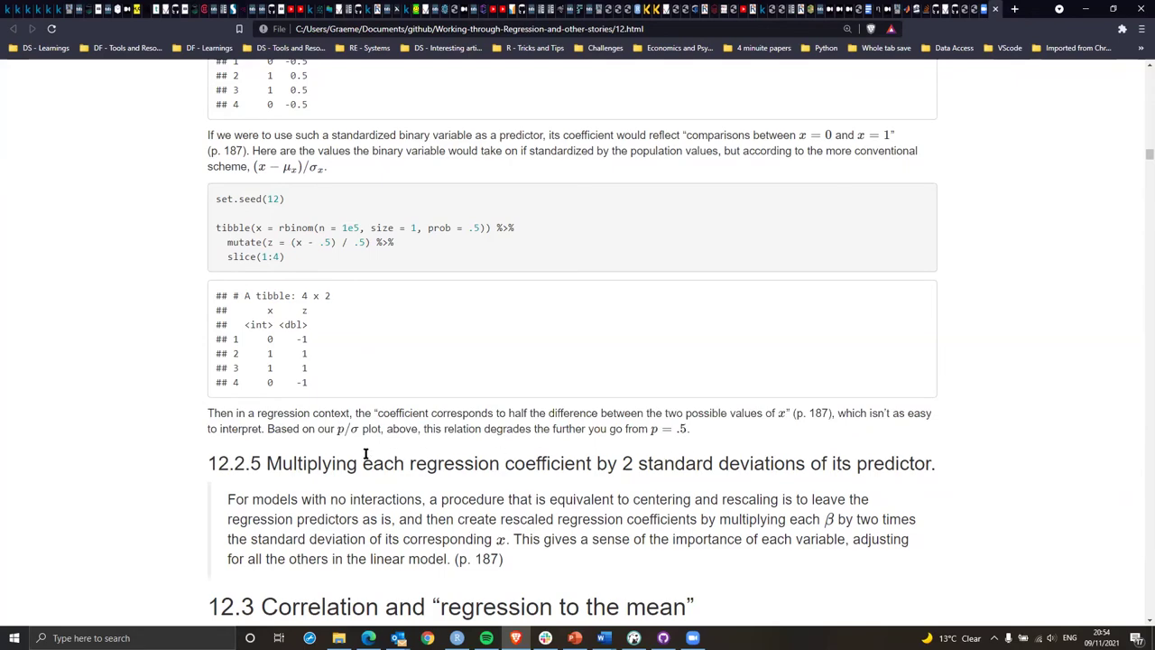
# Return to the printed summary of model m12.4 and highlight the estimate for z_mom_hs.
pyautogui.scroll(-2, 365, 454)
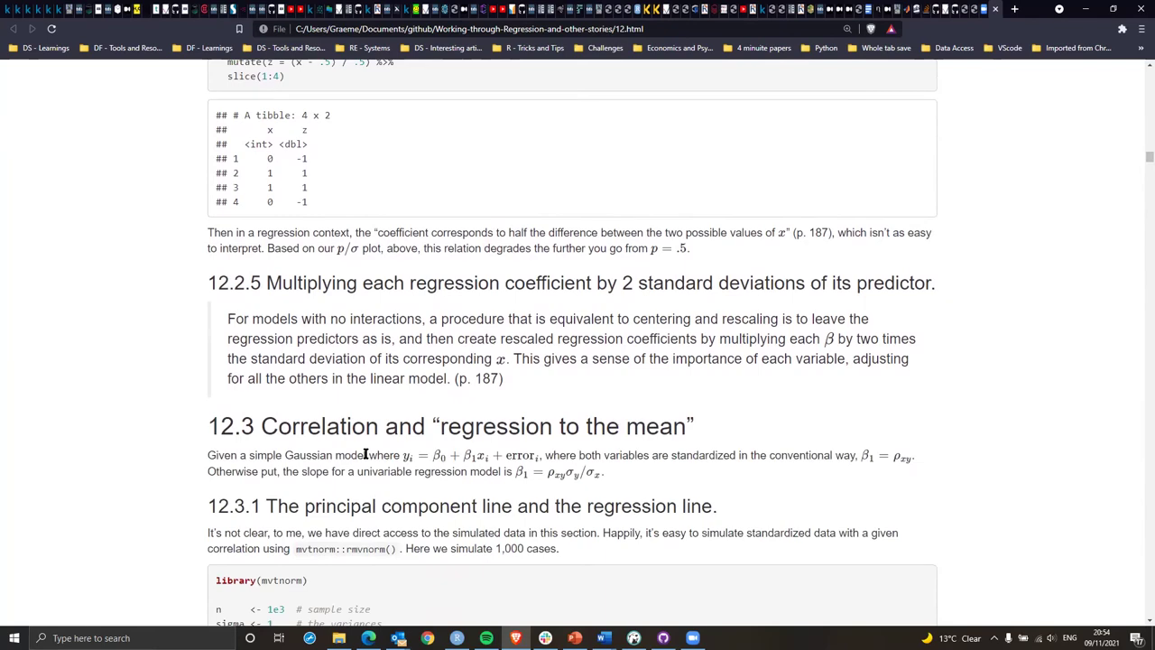
pyautogui.scroll(15, 365, 456)
pyautogui.scroll(8, 364, 459)
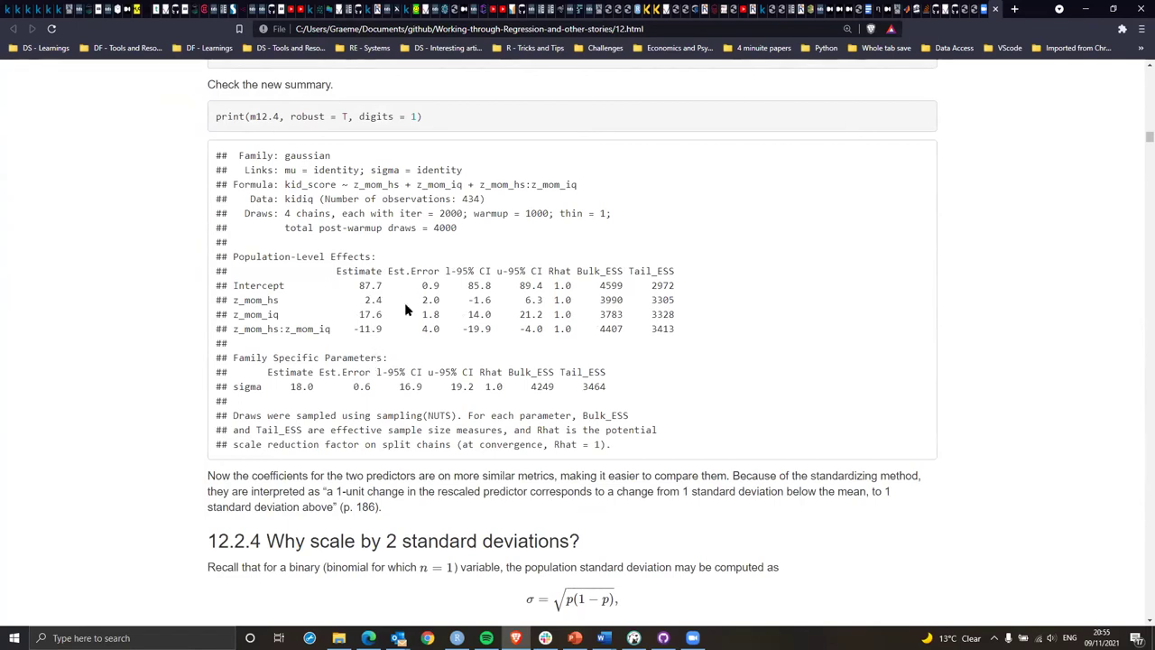
pyautogui.moveTo(366, 301); pyautogui.dragTo(393, 300)
# Review section 12.2.4 on scaling by 2 standard deviations, from the sigma formula and plot through the standardization examples to the section 12.2.5 quote.
pyautogui.scroll(-2, 268, 424)
pyautogui.scroll(-1, 268, 424)
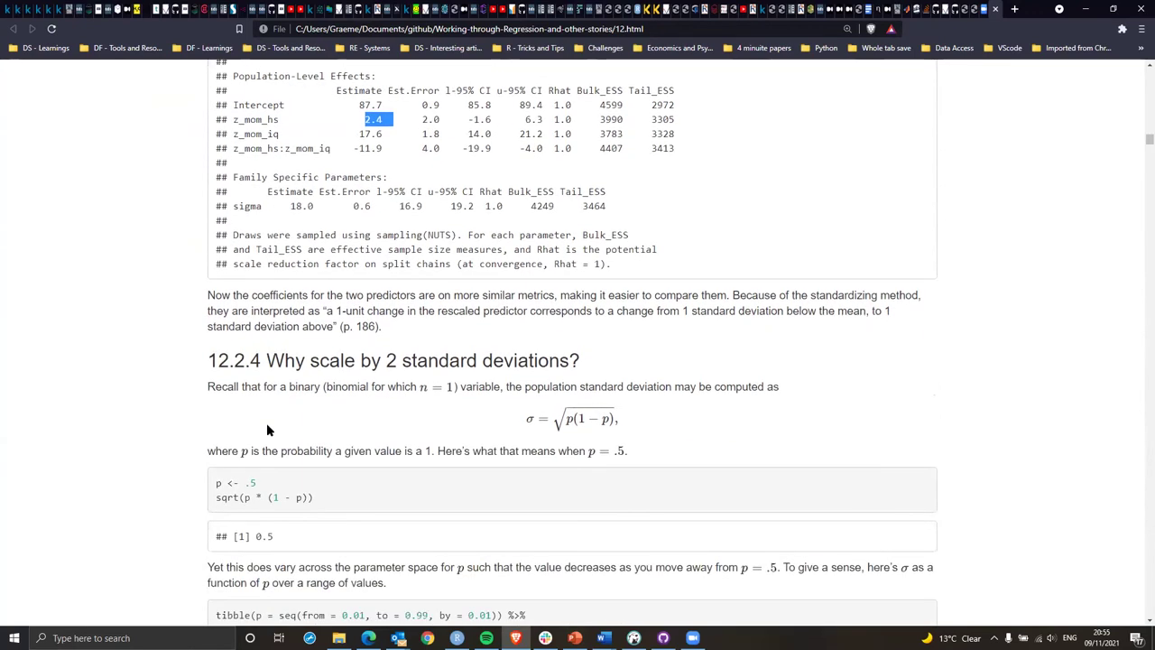
pyautogui.scroll(-2, 268, 431)
pyautogui.scroll(3, 268, 431)
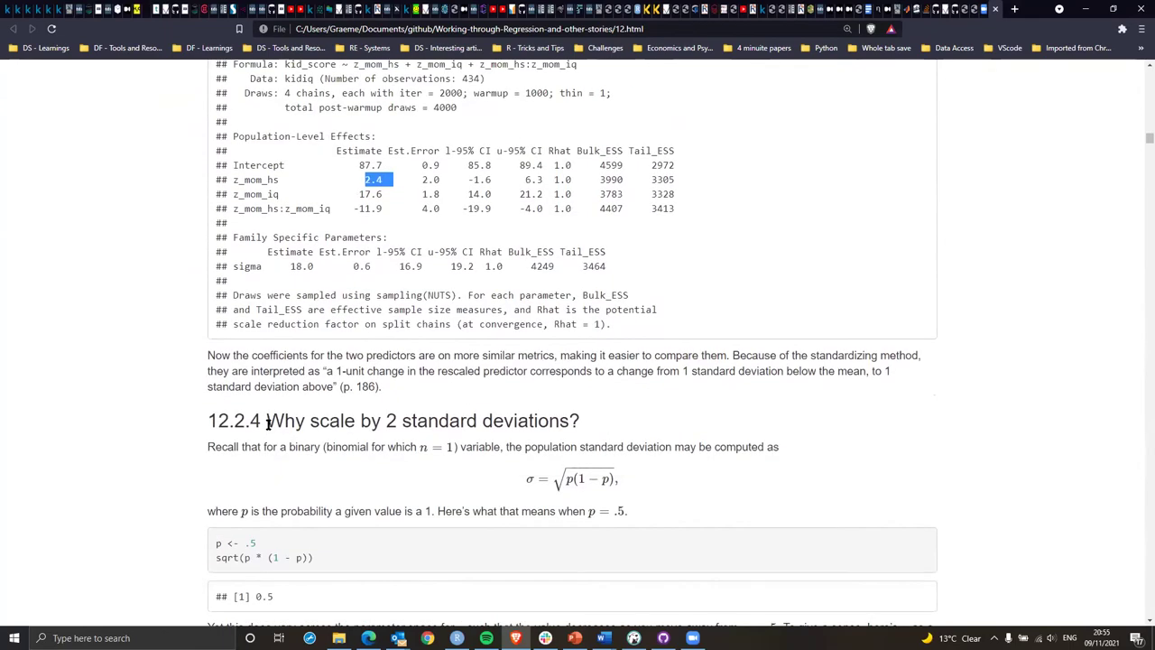
pyautogui.scroll(-4, 268, 429)
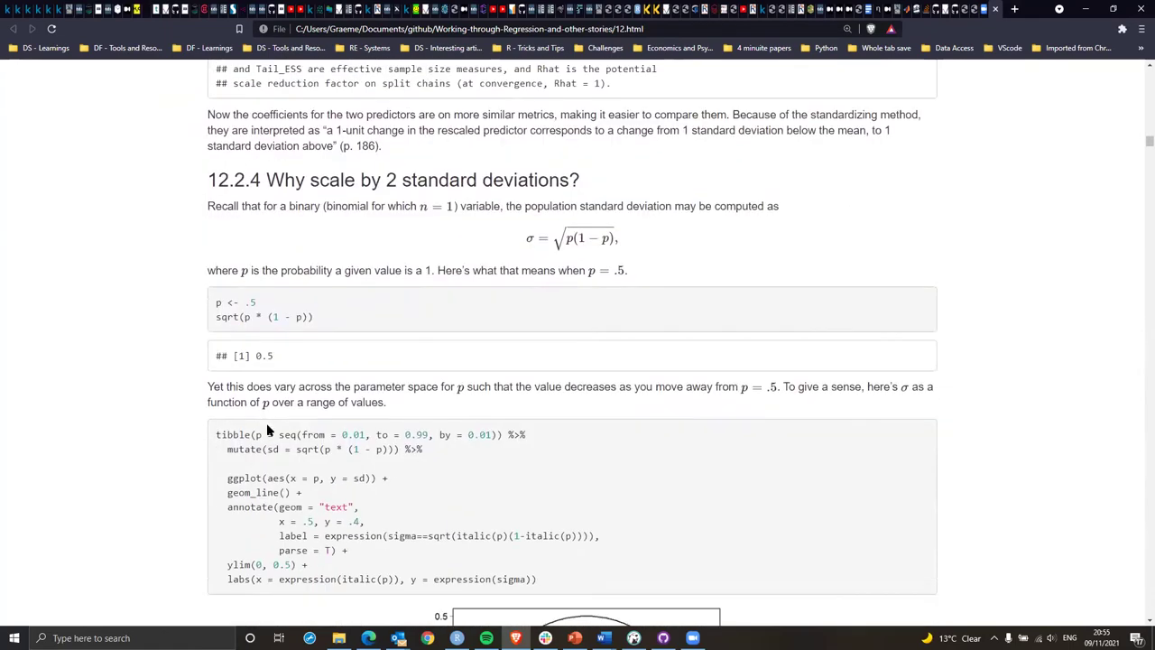
pyautogui.scroll(-2, 267, 430)
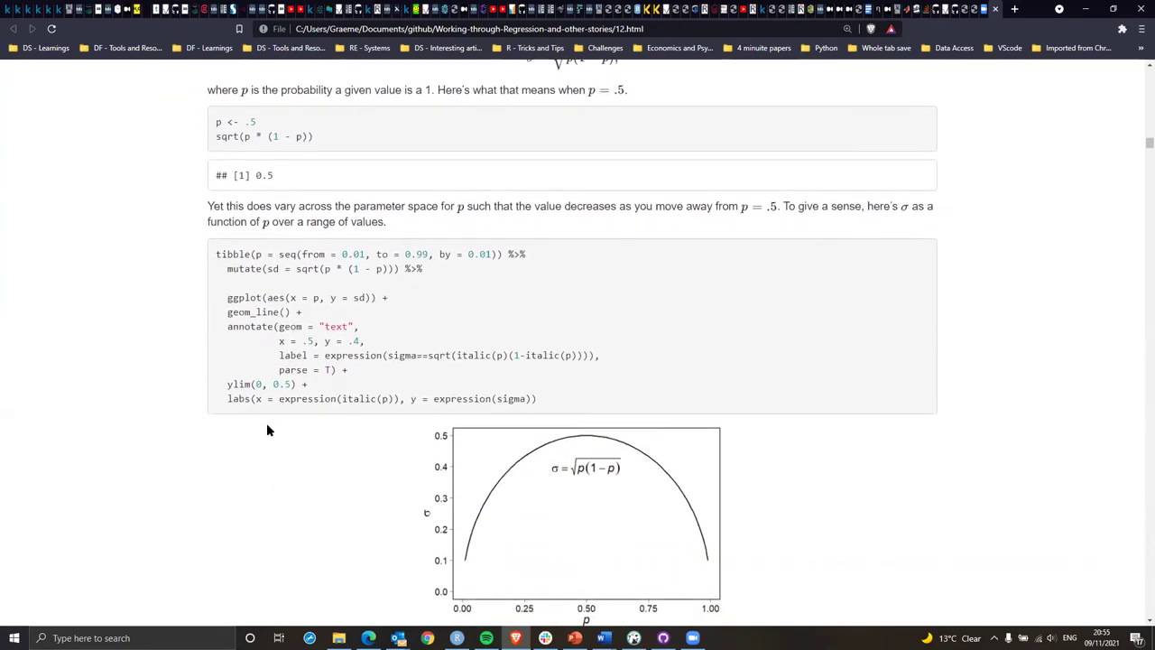
pyautogui.scroll(1, 268, 430)
pyautogui.scroll(-1, 267, 430)
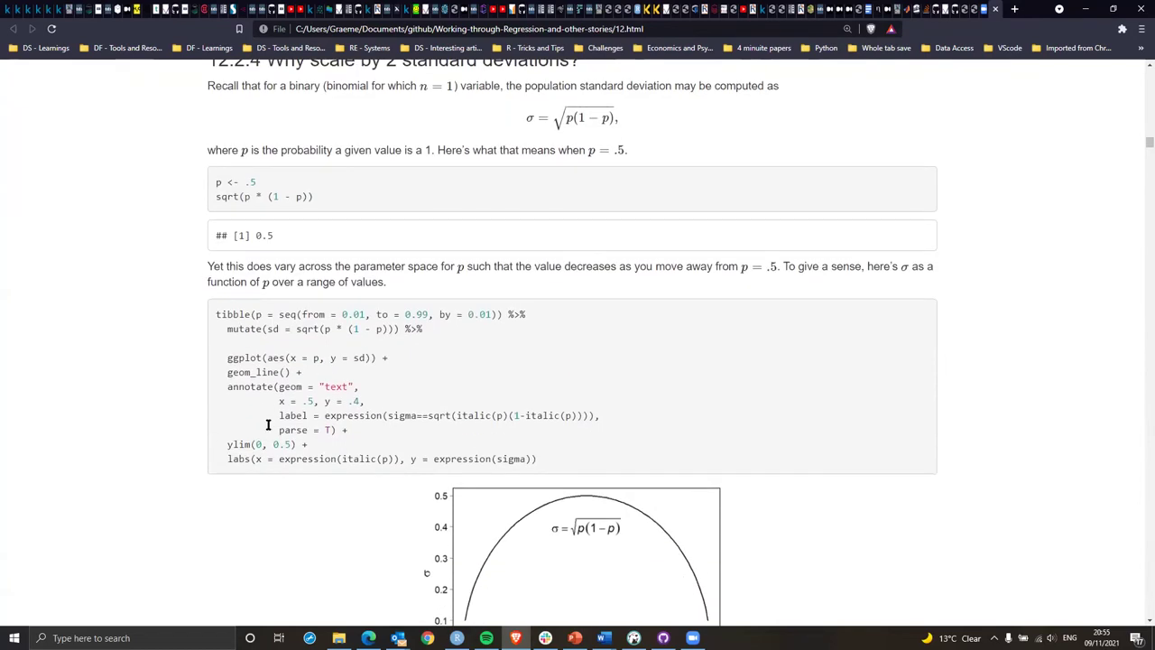
pyautogui.scroll(-3, 268, 424)
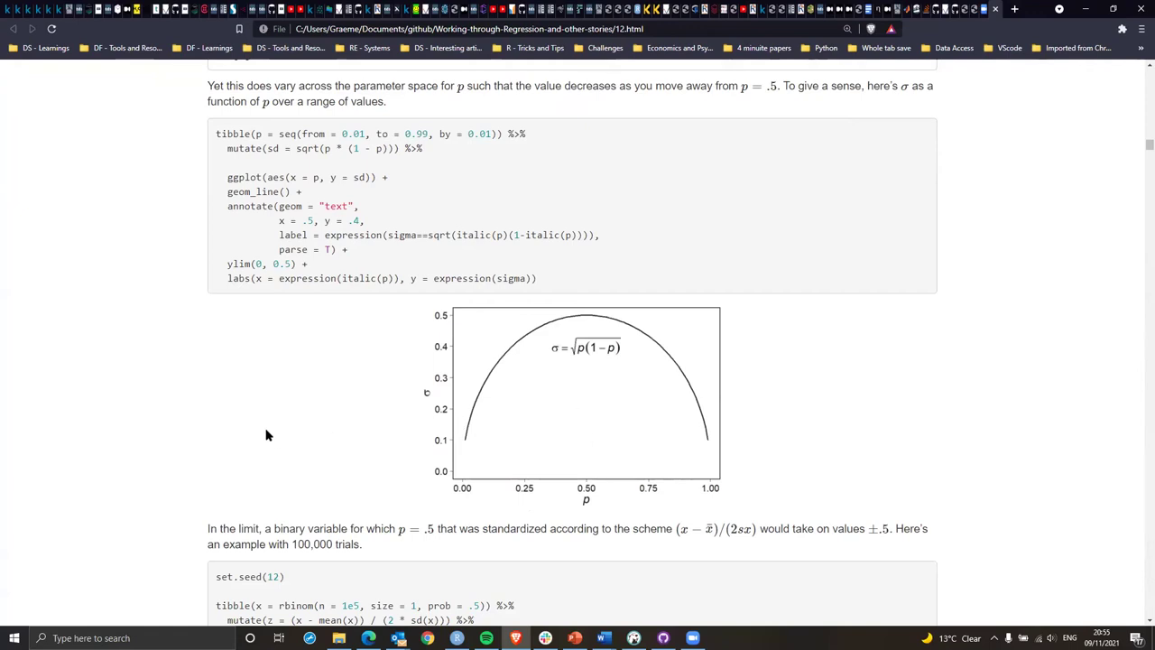
pyautogui.scroll(-3, 266, 435)
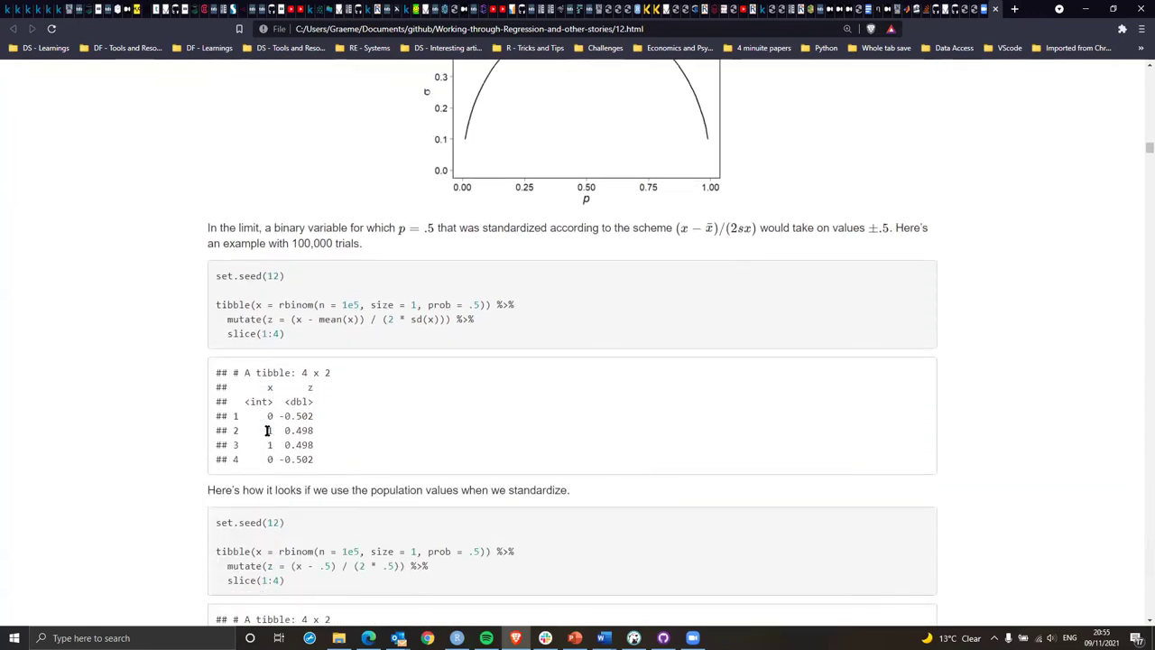
pyautogui.scroll(-1, 267, 432)
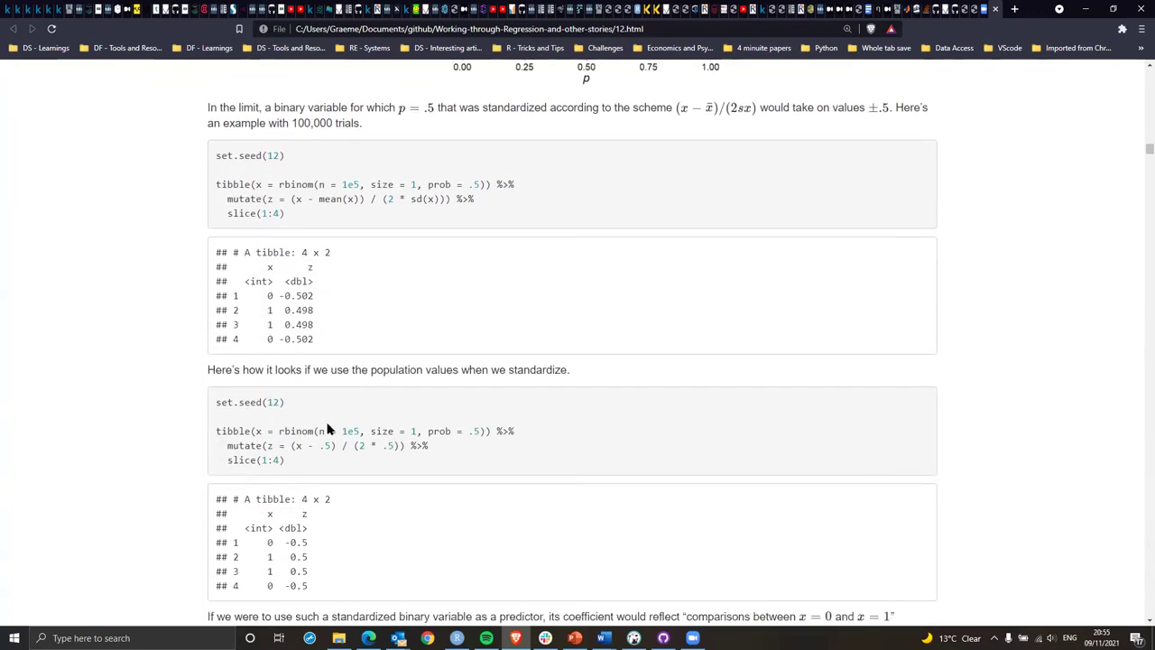
pyautogui.scroll(-1, 328, 430)
pyautogui.scroll(-5, 328, 429)
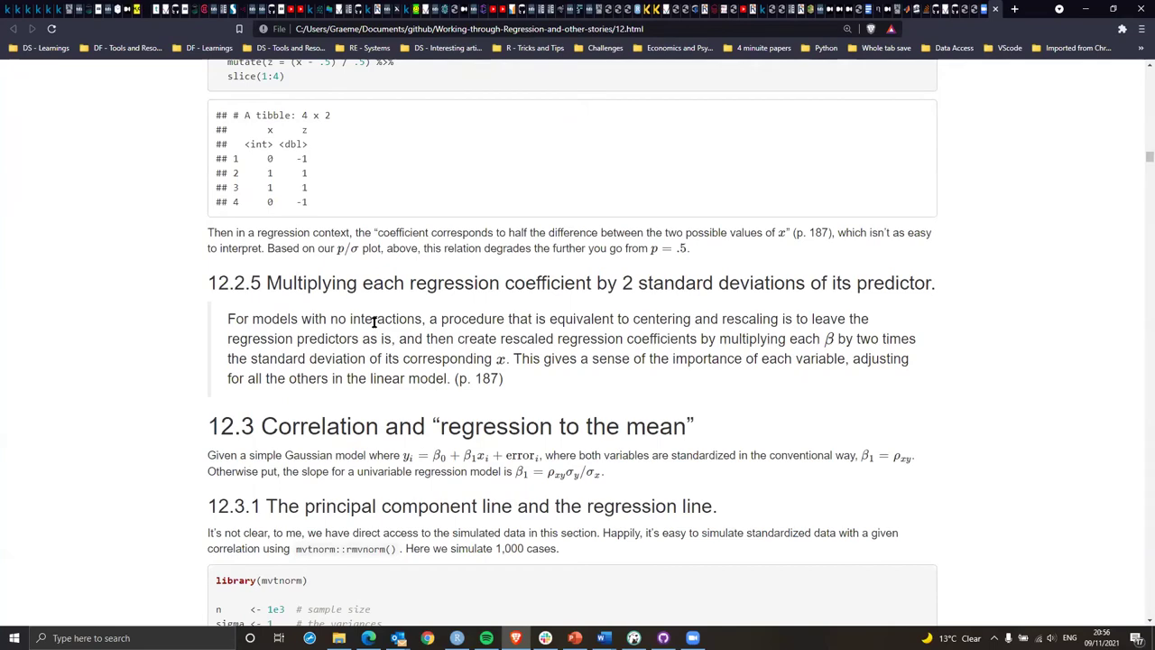
pyautogui.scroll(-1, 327, 325)
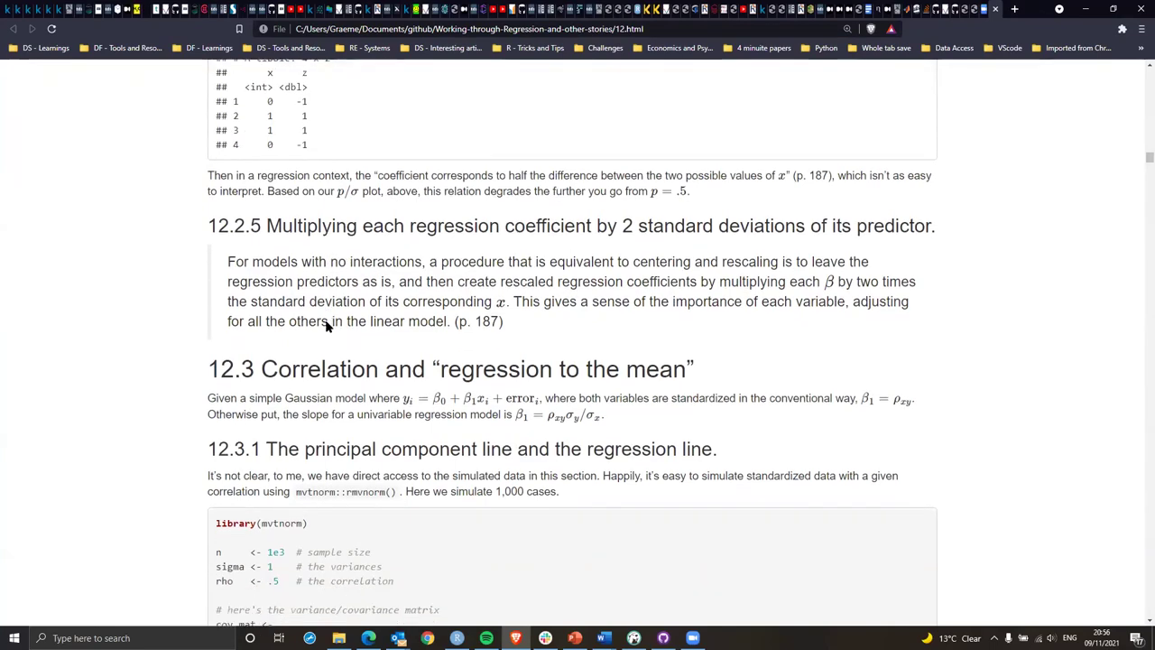
# Highlight the Gaussian model equation and the text on standardized variables and the univariable slope in the section 12.3 introduction, and clear the selection.
pyautogui.scroll(-2, 328, 325)
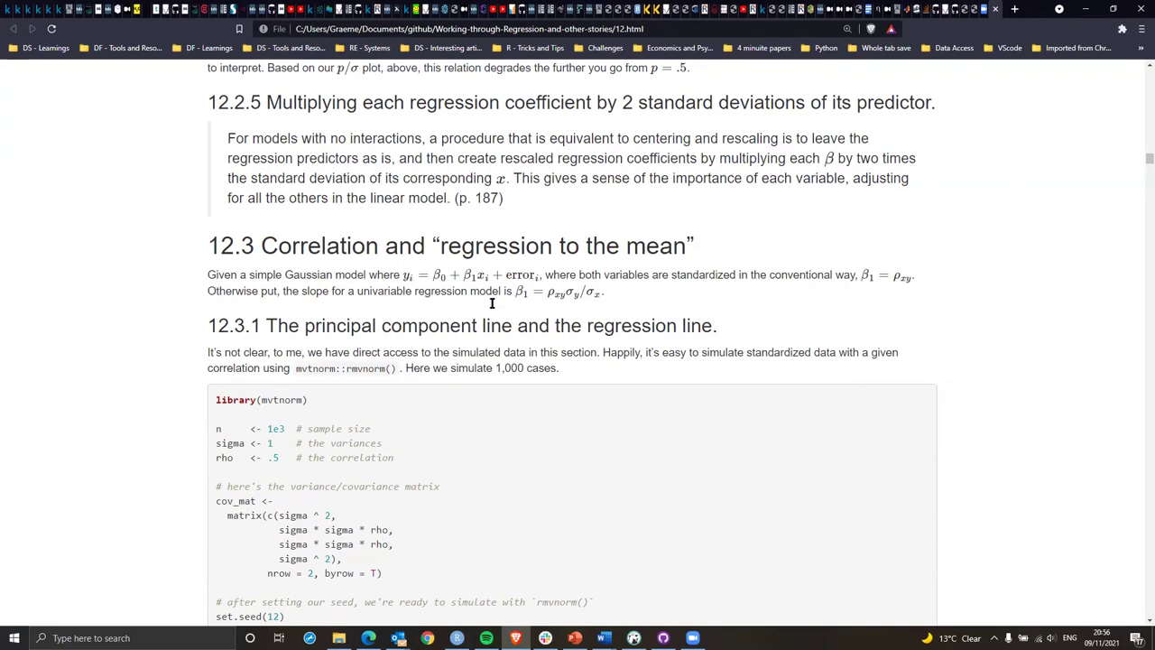
pyautogui.moveTo(218, 275); pyautogui.dragTo(408, 275)
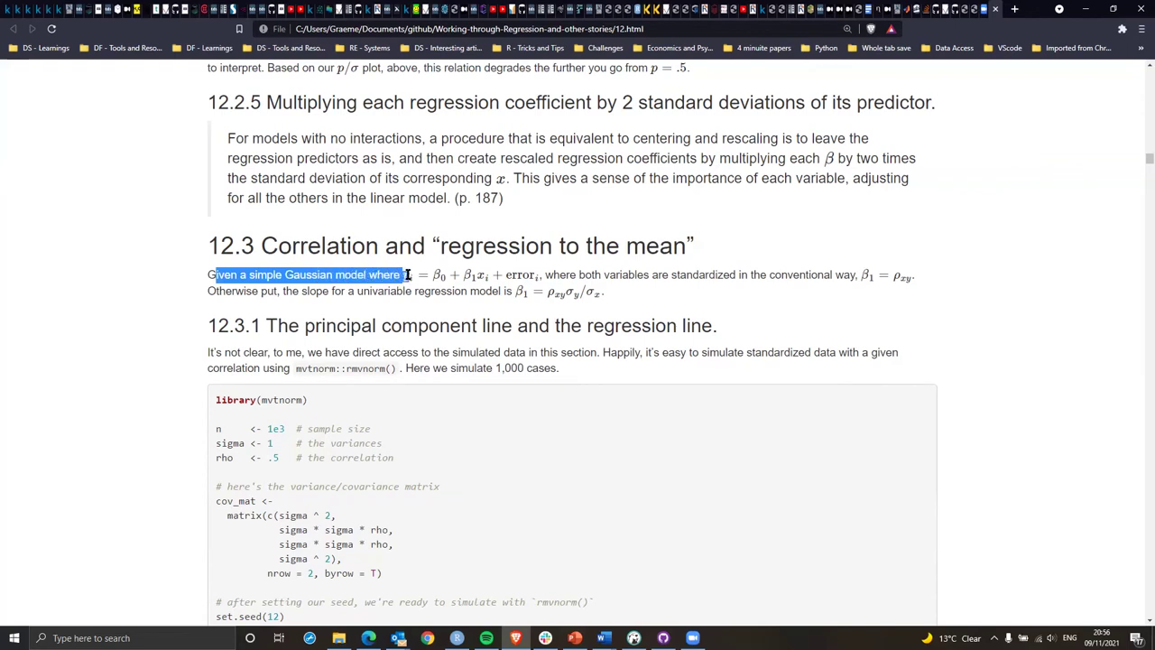
pyautogui.click(320, 292)
pyautogui.moveTo(385, 274); pyautogui.dragTo(555, 275)
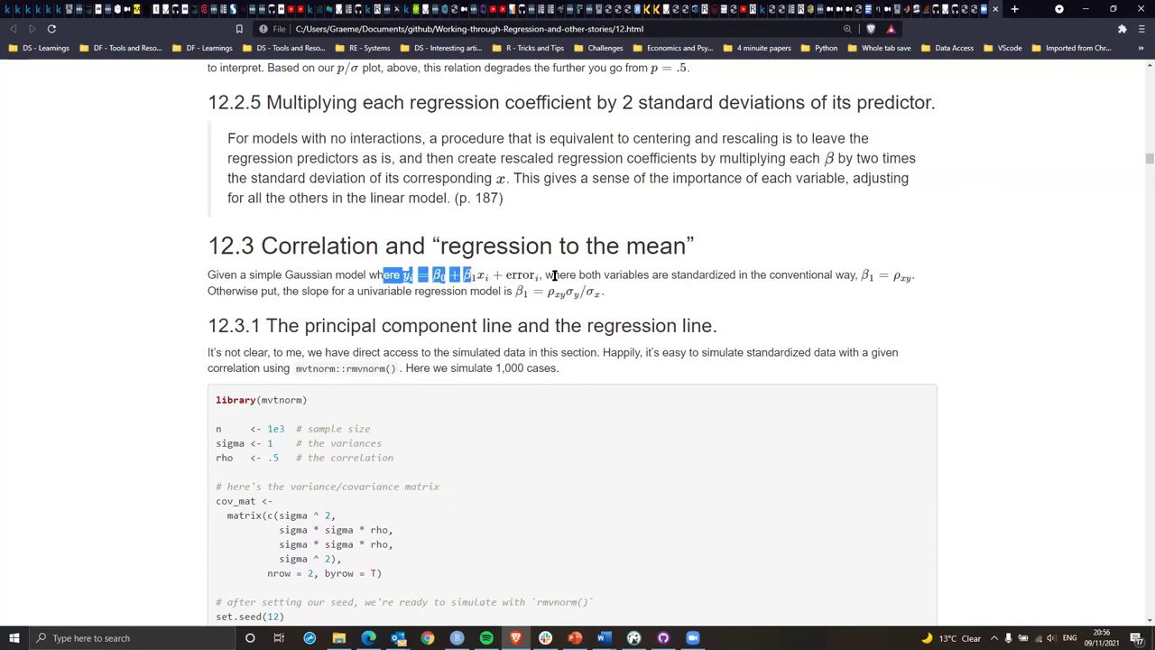
pyautogui.click(407, 277)
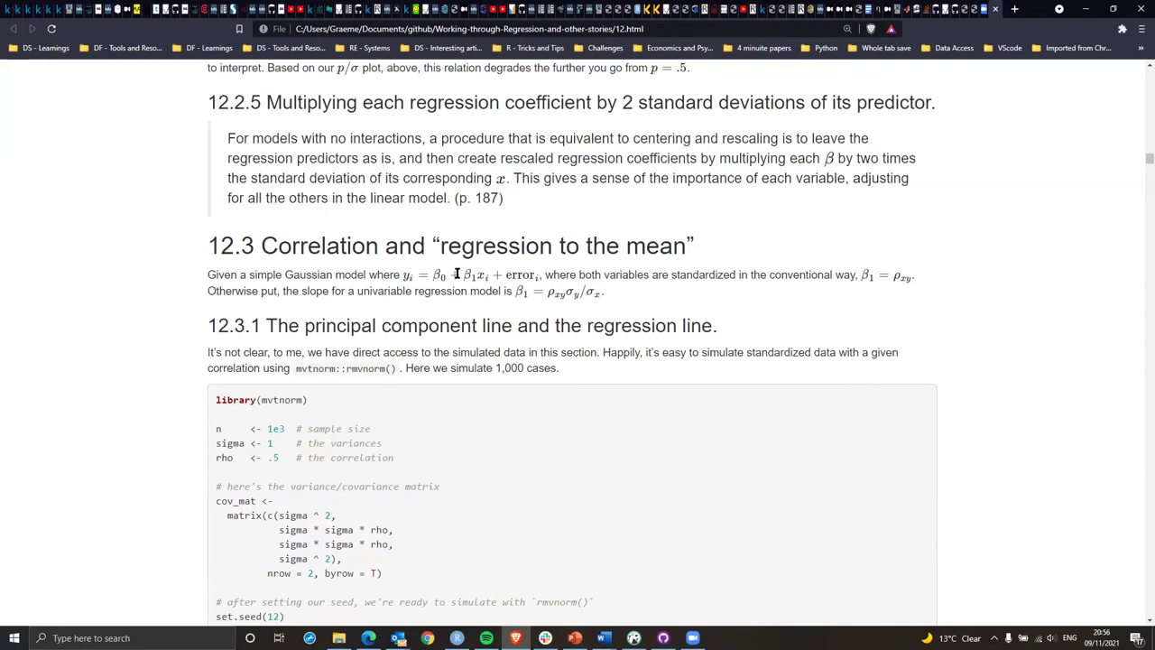
pyautogui.moveTo(463, 275); pyautogui.dragTo(490, 280)
pyautogui.moveTo(506, 275); pyautogui.dragTo(644, 301)
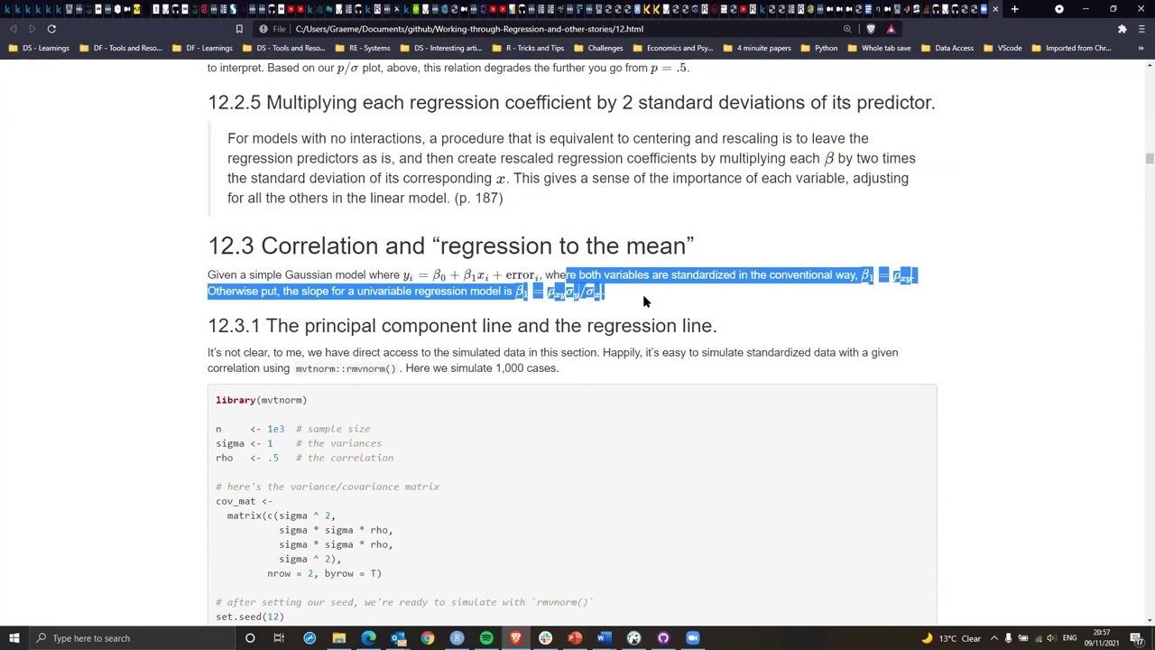
pyautogui.click(899, 291)
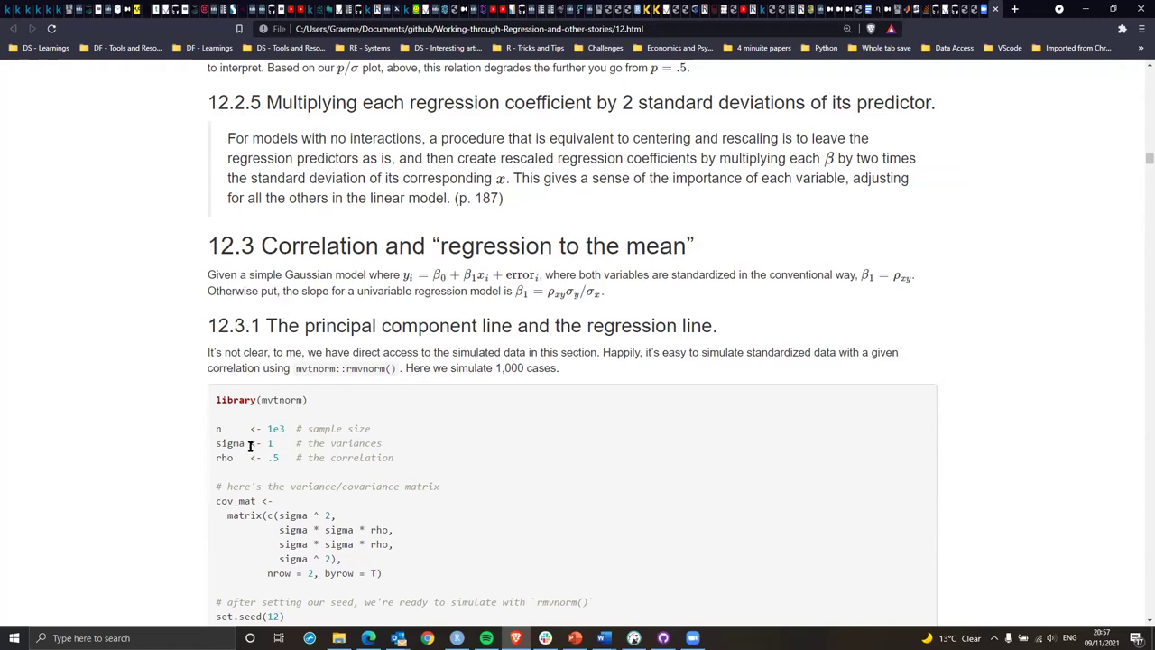
# Highlight the sentence on simulating 1,000 cases and the n, sigma and rho definitions in the mvtnorm code of section 12.3.1.
pyautogui.moveTo(222, 458); pyautogui.dragTo(452, 462)
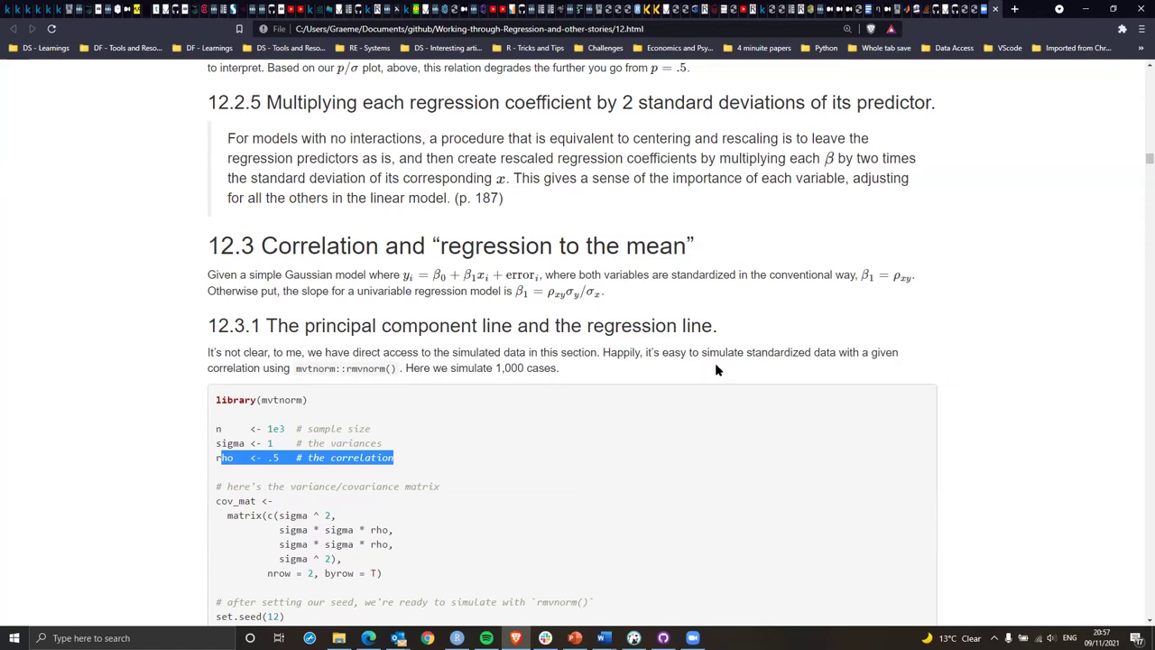
pyautogui.moveTo(751, 352); pyautogui.dragTo(585, 378)
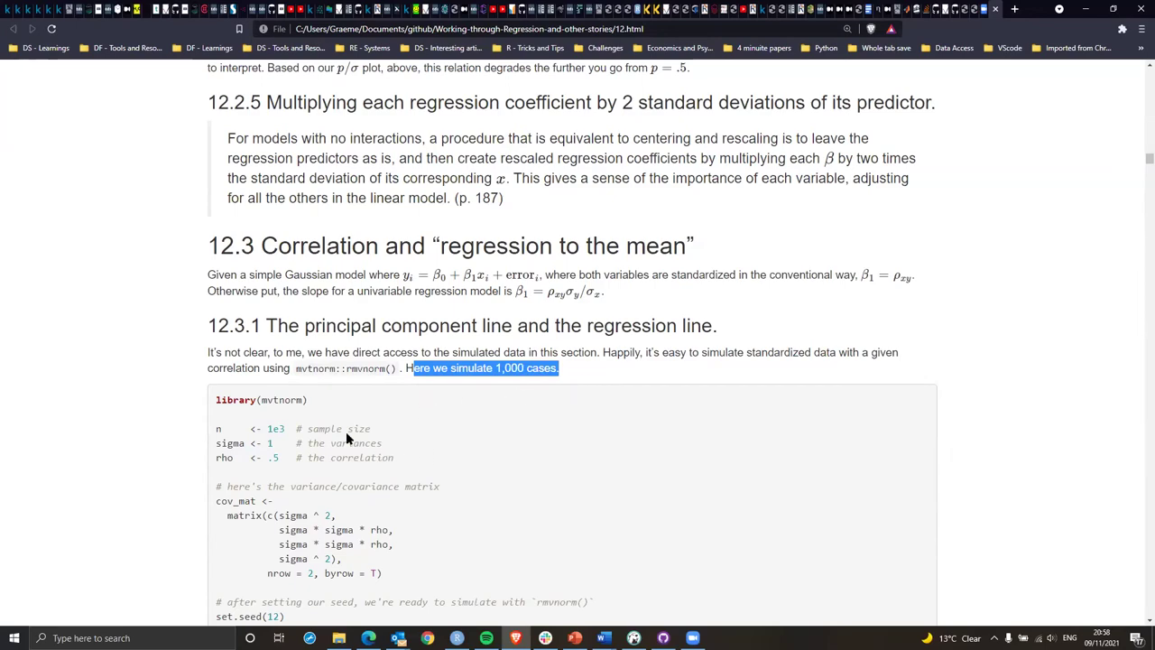
pyautogui.scroll(-2, 347, 461)
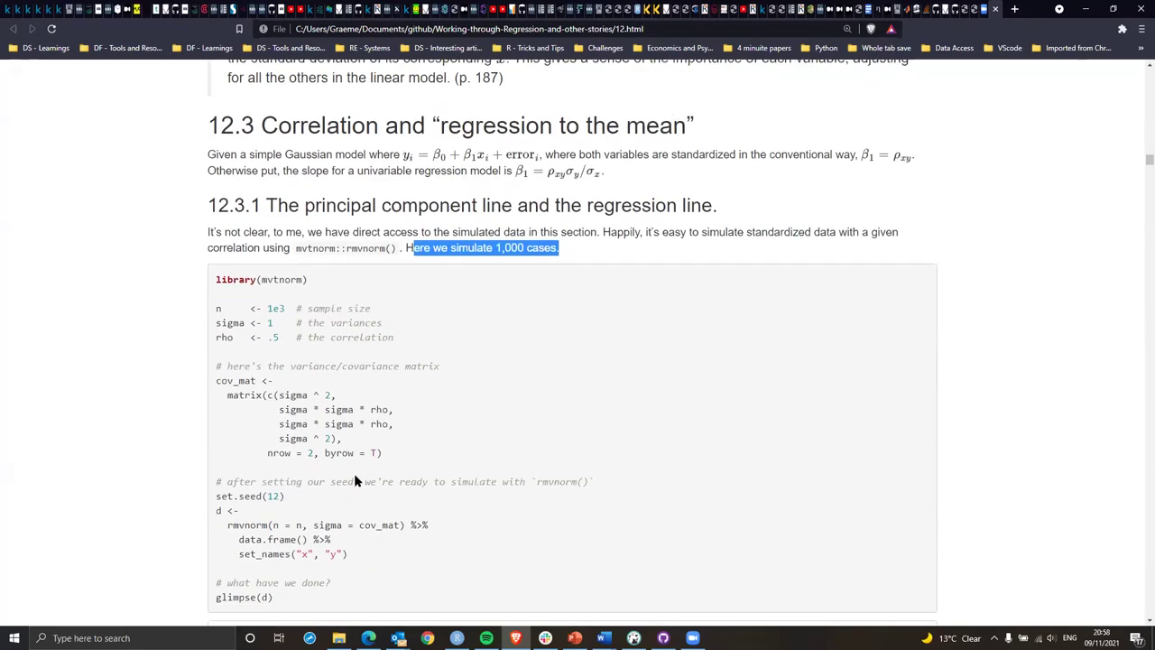
pyautogui.doubleClick(273, 307)
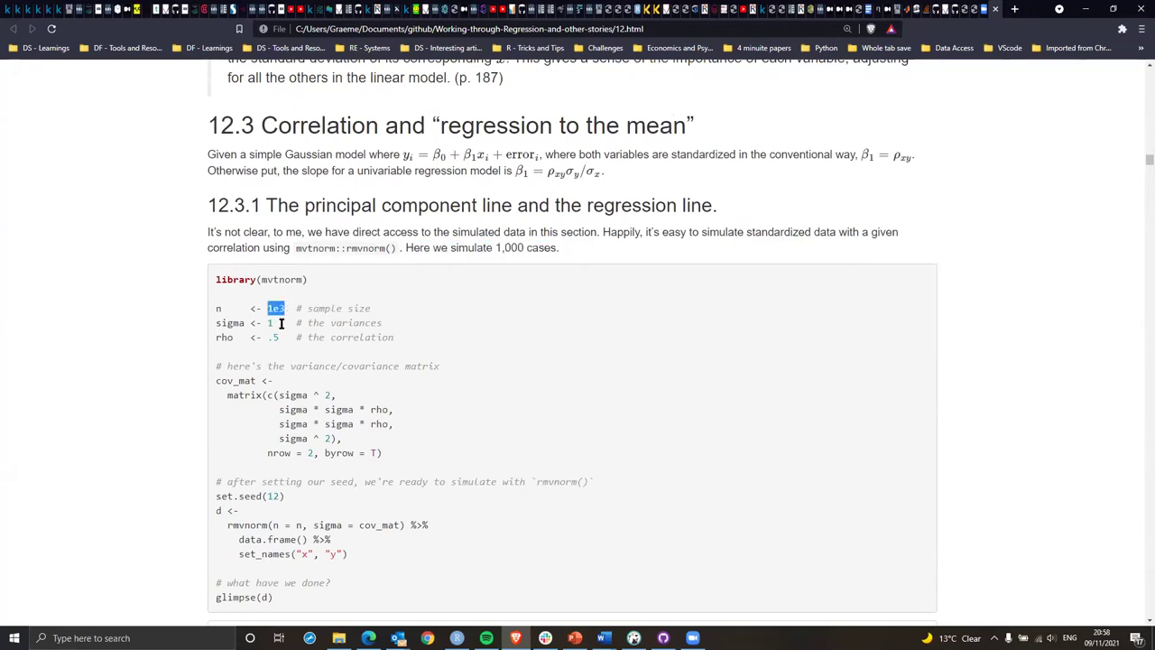
pyautogui.moveTo(220, 322); pyautogui.dragTo(389, 324)
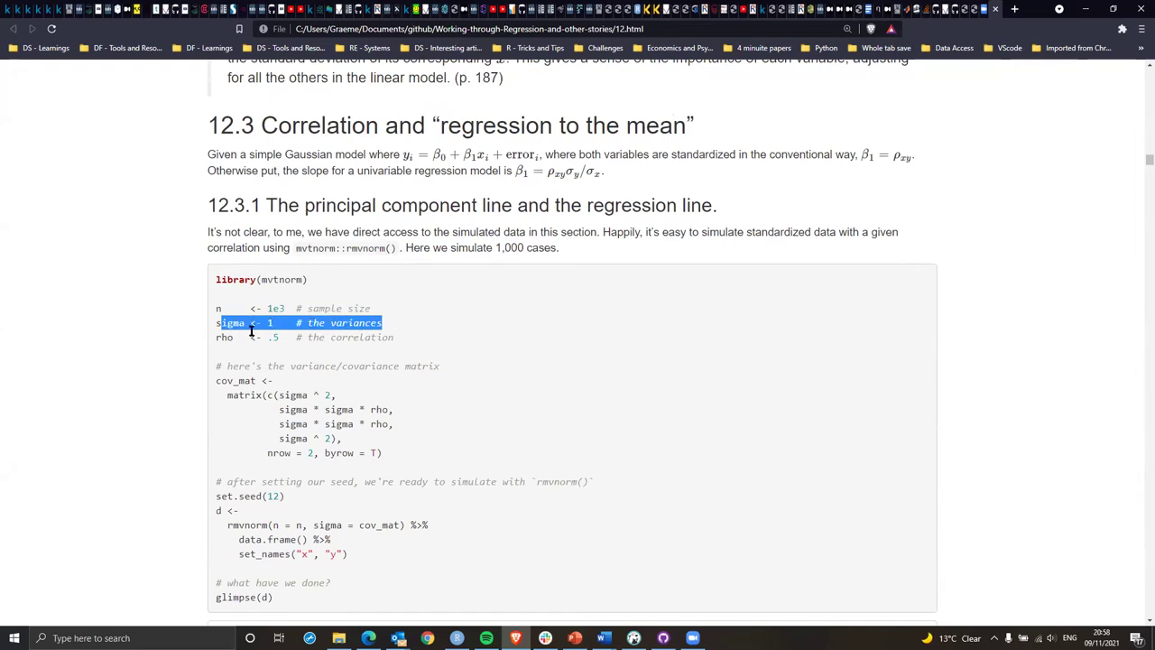
pyautogui.moveTo(224, 337); pyautogui.dragTo(293, 337)
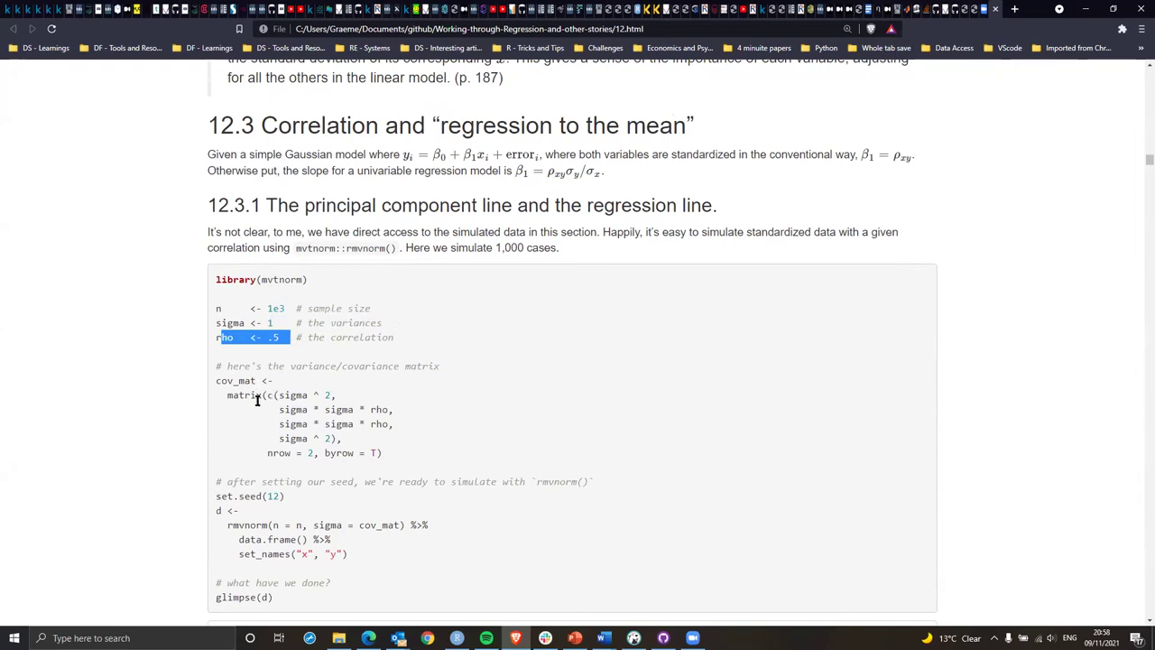
# Highlight the sigma and sigma * sigma * rho entries and the nrow and byrow arguments of the cov_mat matrix.
pyautogui.click(289, 395)
pyautogui.doubleClick(289, 395)
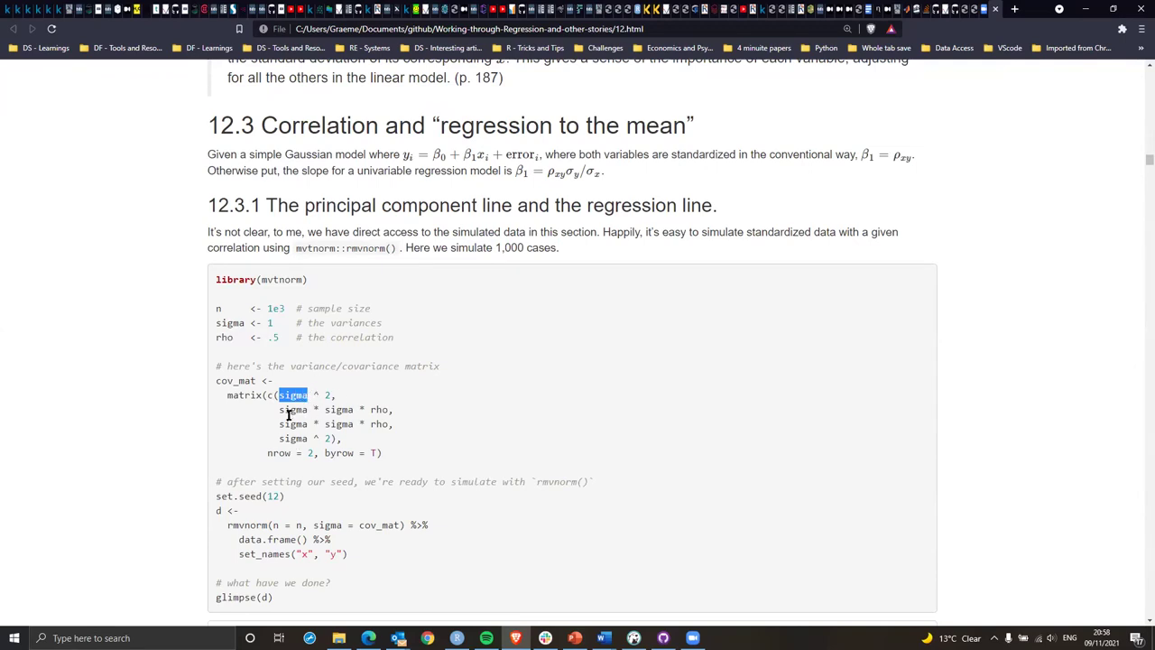
pyautogui.moveTo(280, 409); pyautogui.dragTo(392, 410)
pyautogui.moveTo(286, 424); pyautogui.dragTo(402, 433)
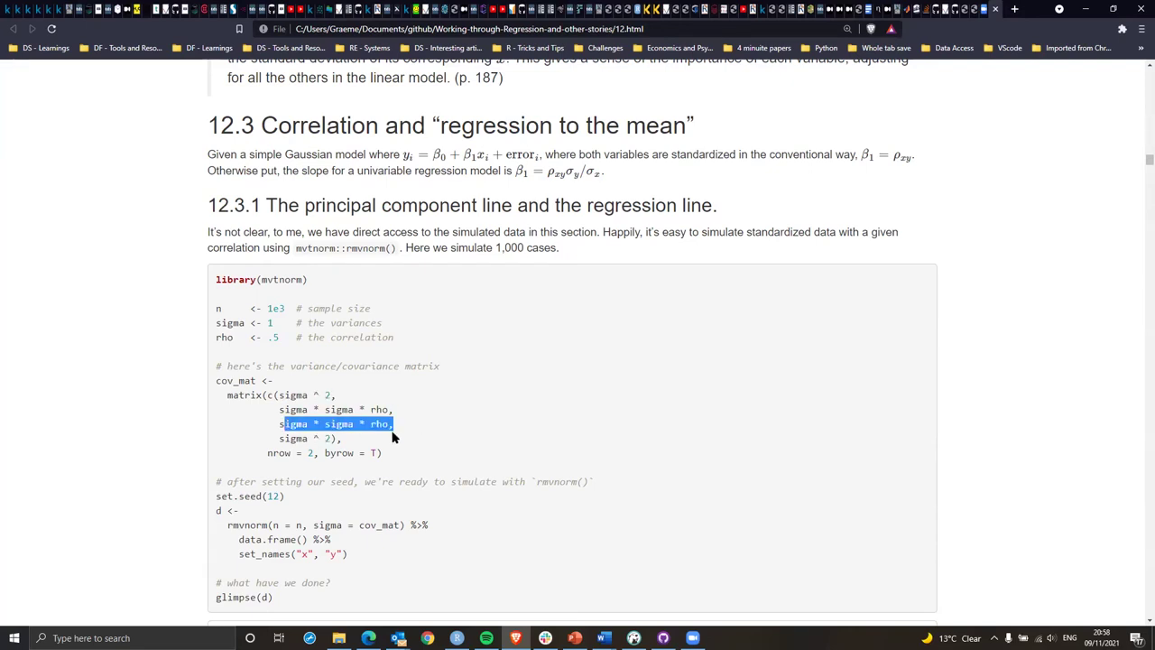
pyautogui.moveTo(286, 438); pyautogui.dragTo(368, 453)
# Examine the Figure 12.2 code and its principal component and regression line plots, and return to the simulation code in section 12.3.1.
pyautogui.scroll(-2, 357, 470)
pyautogui.scroll(-2, 356, 470)
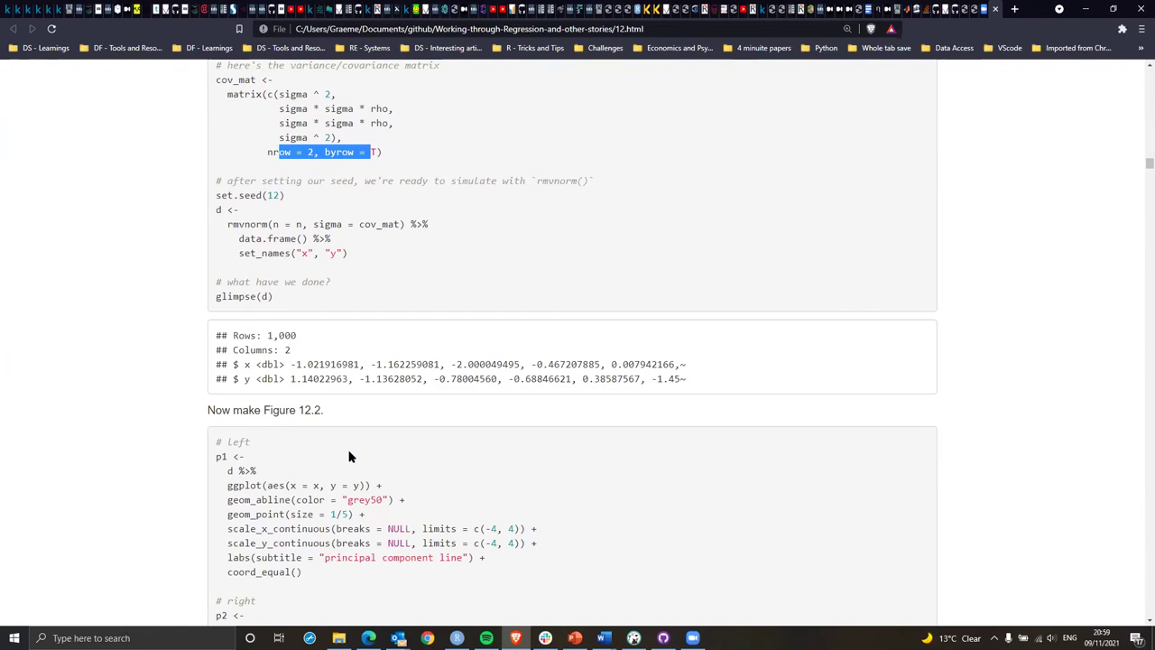
pyautogui.scroll(-3, 348, 459)
pyautogui.scroll(-2, 345, 458)
pyautogui.scroll(1, 343, 463)
pyautogui.scroll(-2, 343, 465)
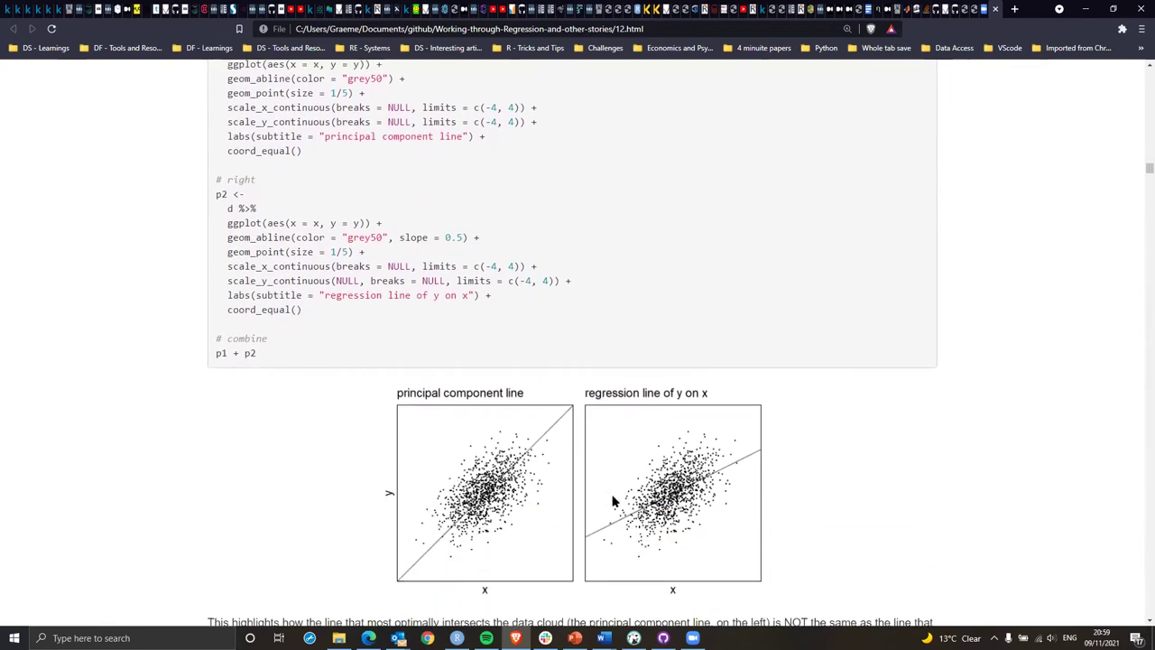
pyautogui.scroll(8, 628, 447)
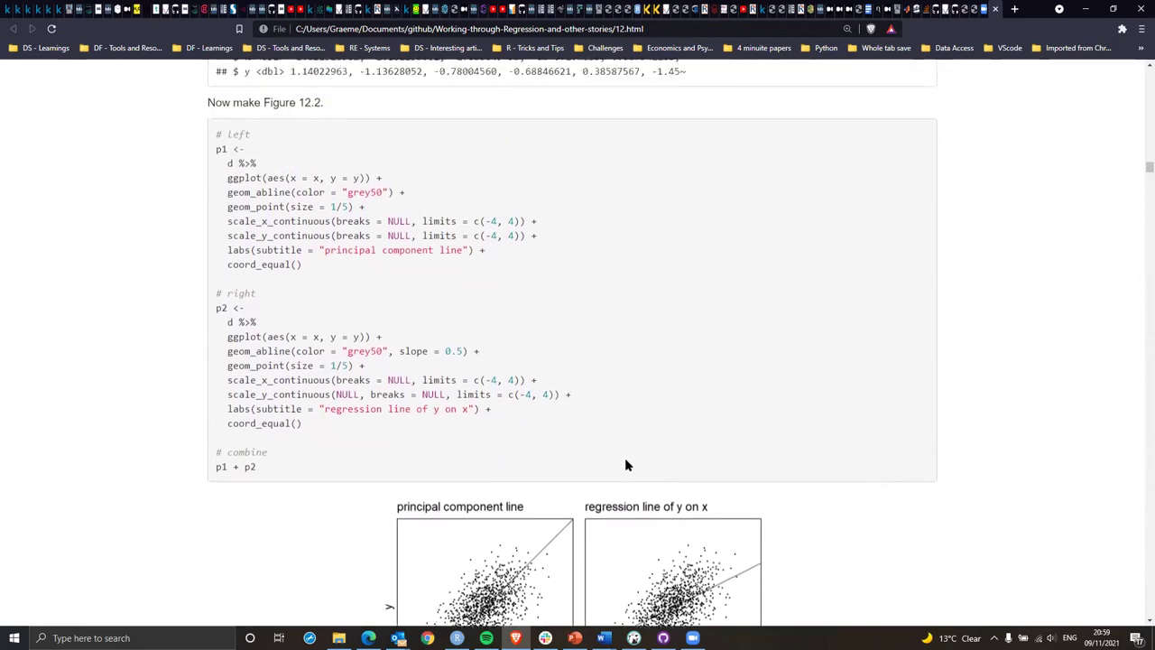
pyautogui.scroll(5, 625, 468)
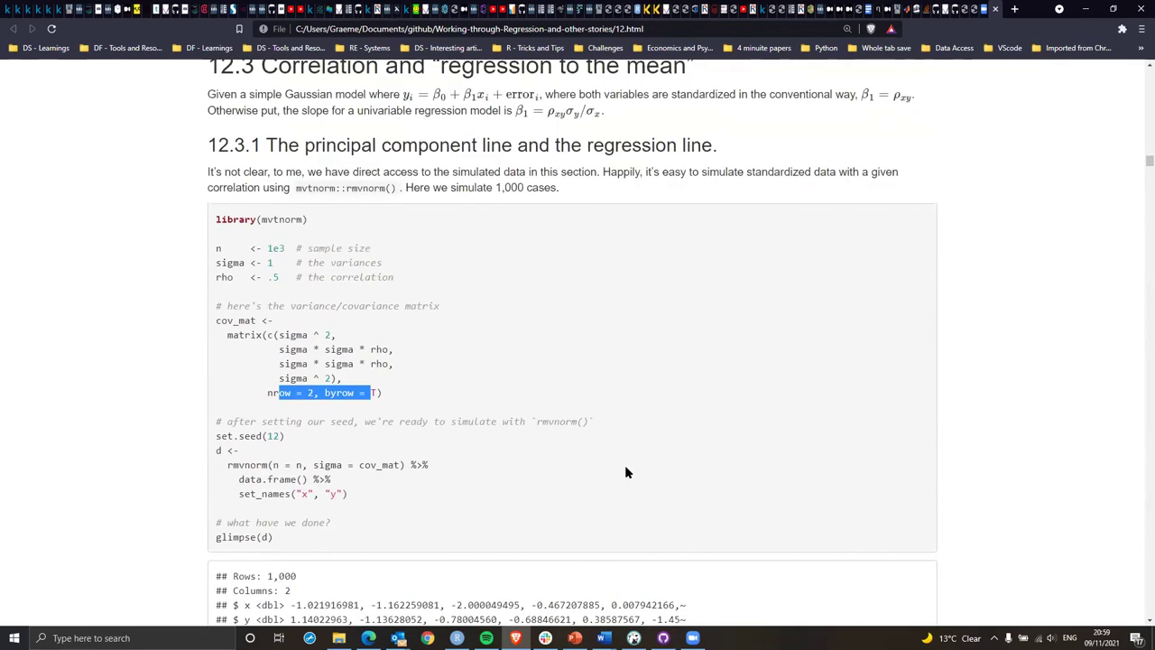
# Examine the Figure 12.2 principal component and regression line plots, the explanation below them and the start of section 12.3.2.
pyautogui.scroll(-1, 623, 472)
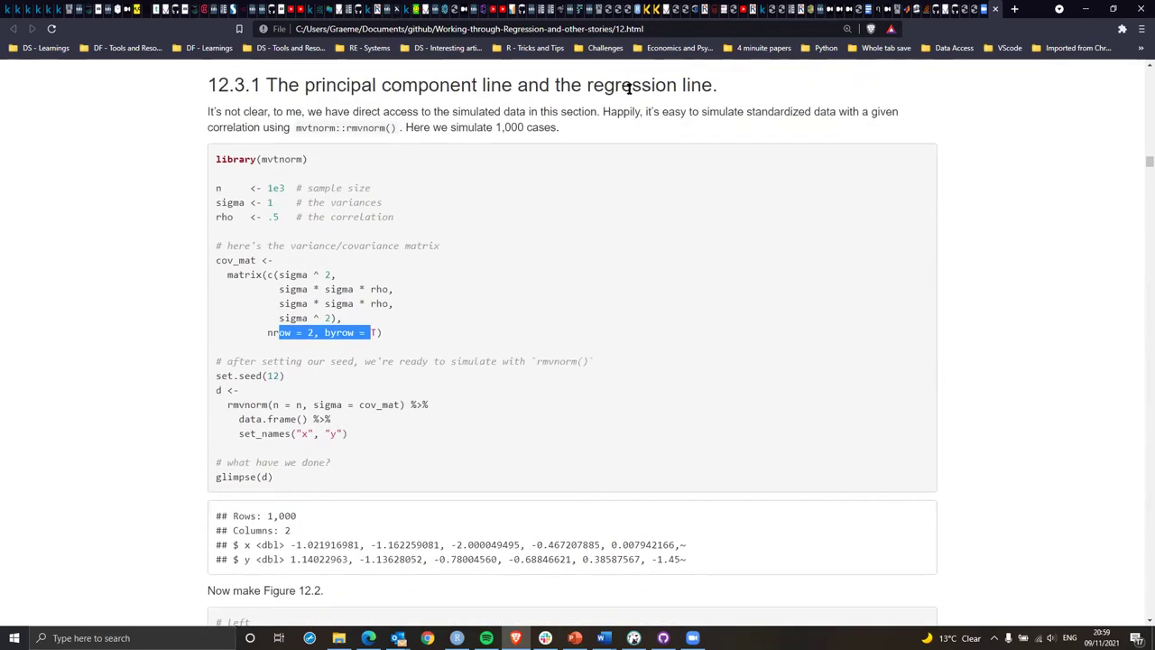
pyautogui.scroll(-4, 587, 271)
pyautogui.scroll(-9, 581, 314)
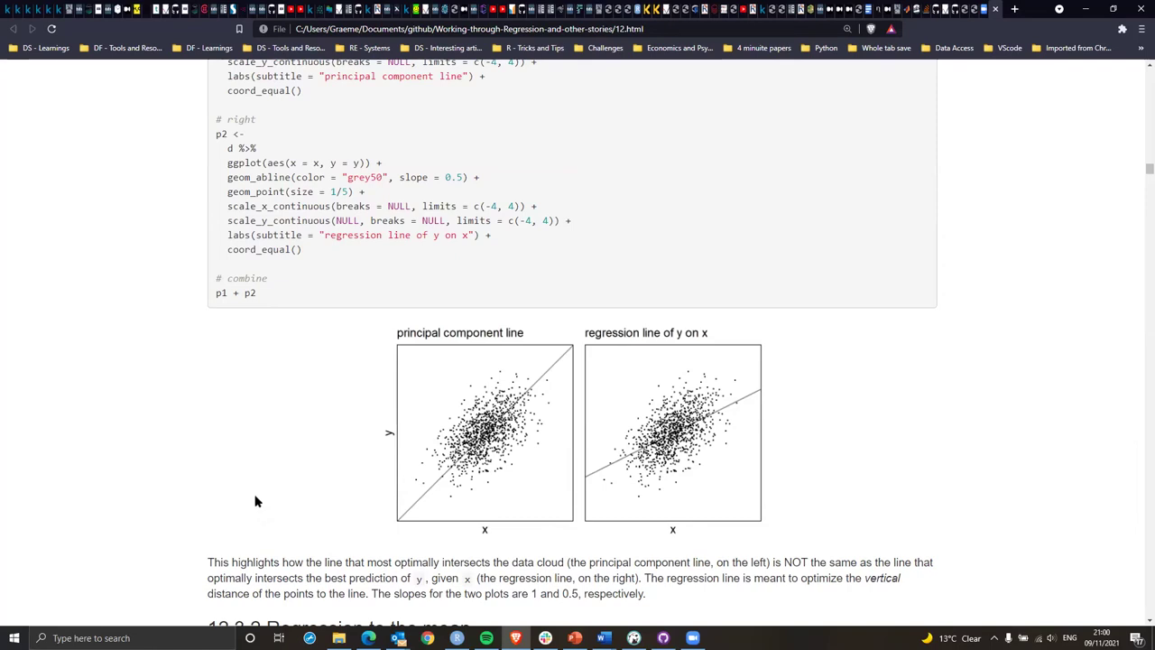
pyautogui.scroll(-1, 256, 502)
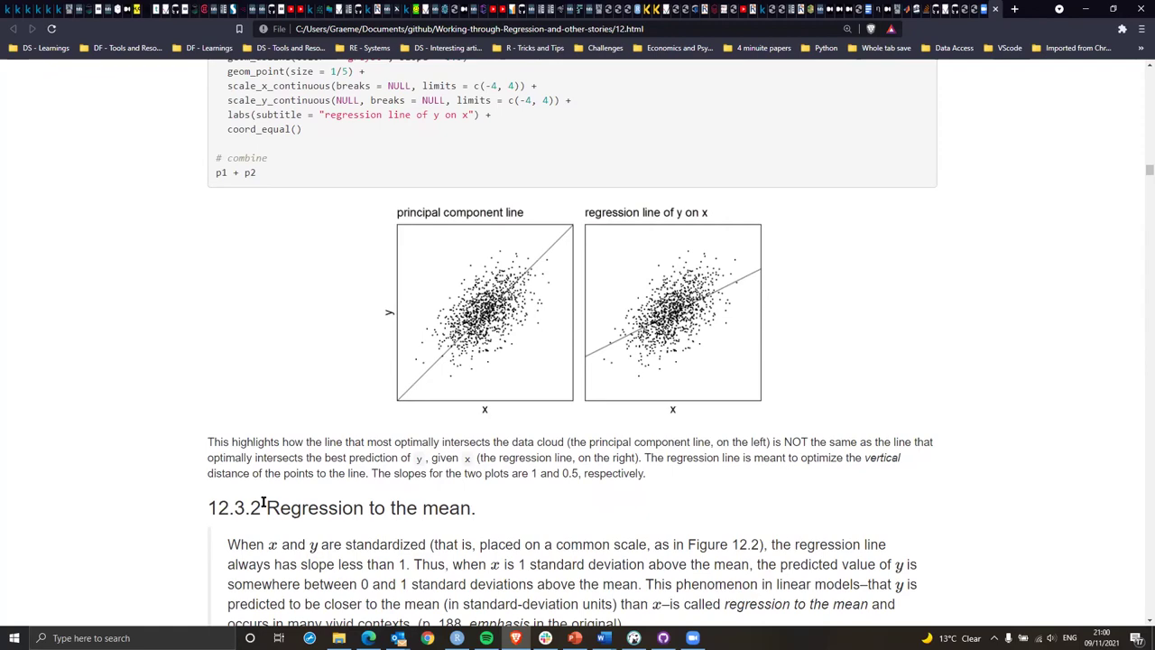
pyautogui.scroll(-1, 282, 488)
pyautogui.scroll(-2, 282, 489)
pyautogui.scroll(3, 280, 487)
pyautogui.scroll(-2, 280, 491)
pyautogui.scroll(-2, 280, 492)
pyautogui.scroll(1, 280, 488)
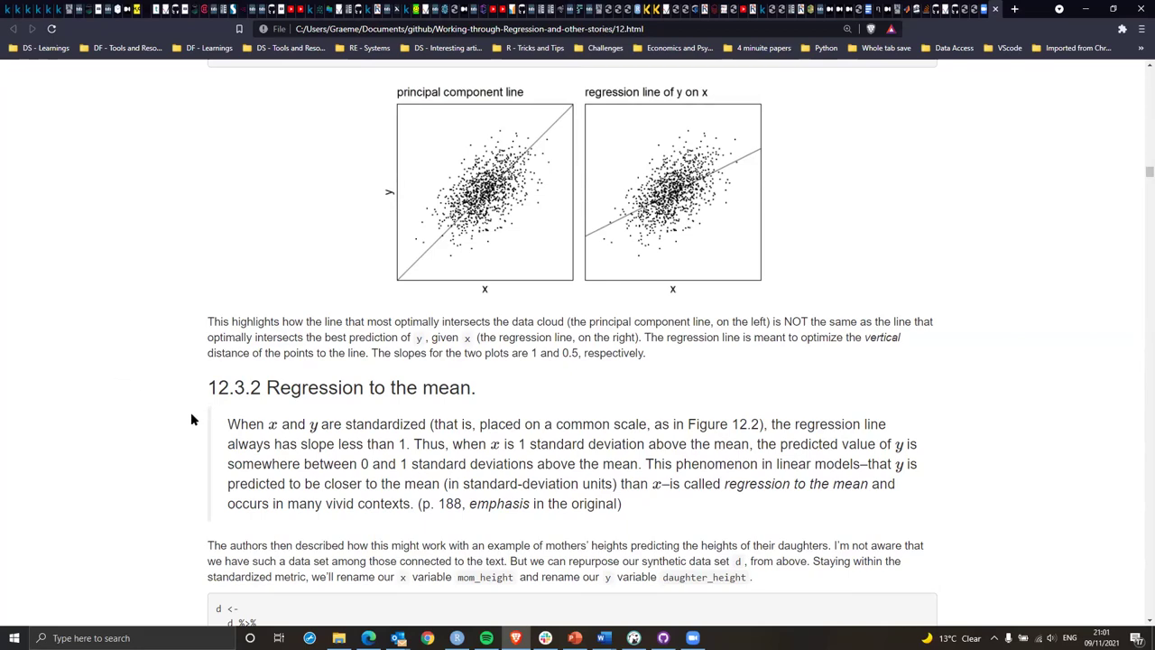
# Highlight the title text "Regression to the mean." in the section 12.3.2 heading.
pyautogui.scroll(-1, 190, 418)
pyautogui.scroll(1, 191, 419)
pyautogui.moveTo(269, 386); pyautogui.dragTo(466, 397)
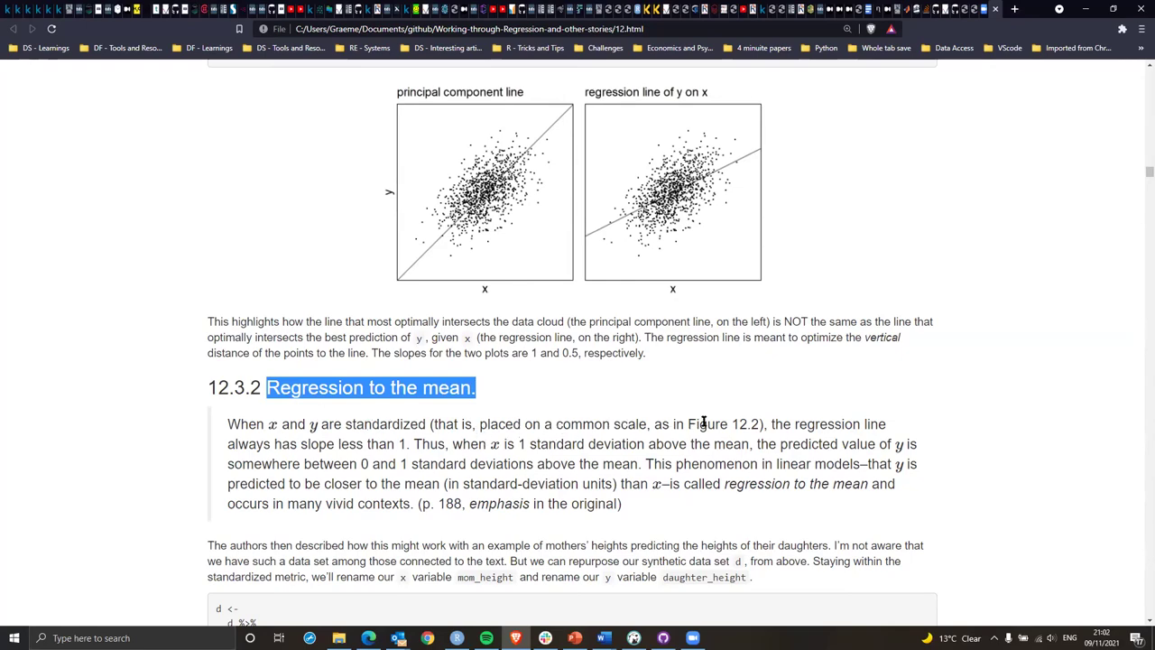
# Highlight the section 12.3.2 quote's clause on the regression line's slope, then its sentence on the predicted value of y.
pyautogui.scroll(5, 708, 429)
pyautogui.scroll(-4, 713, 444)
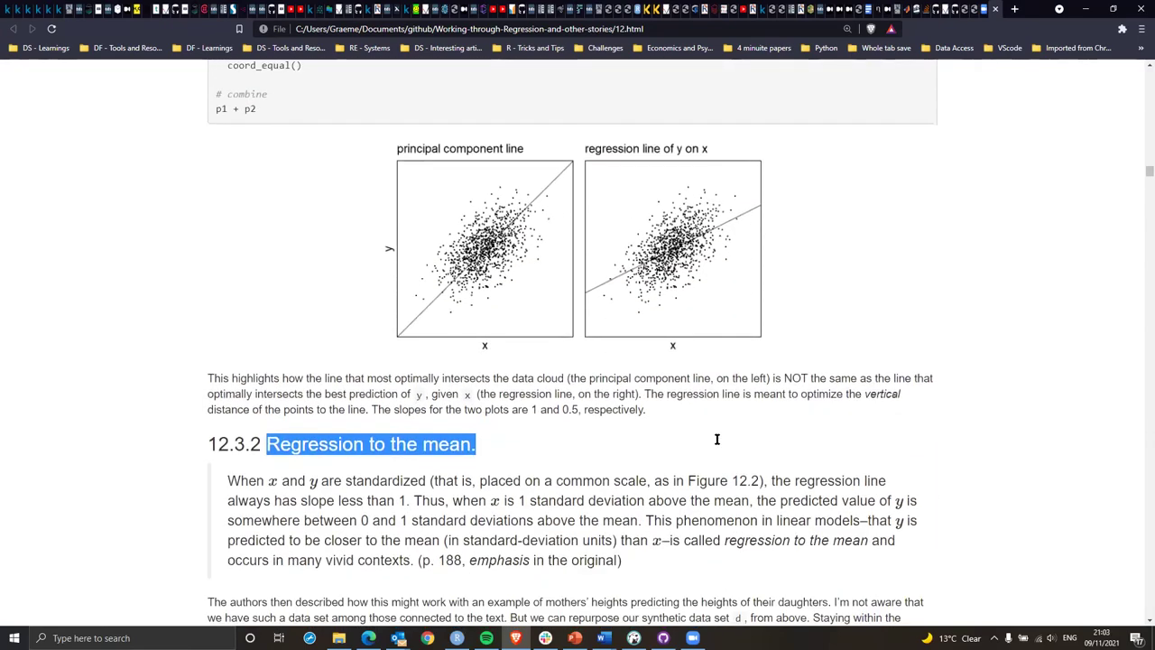
pyautogui.scroll(-1, 716, 439)
pyautogui.moveTo(776, 426); pyautogui.dragTo(404, 446)
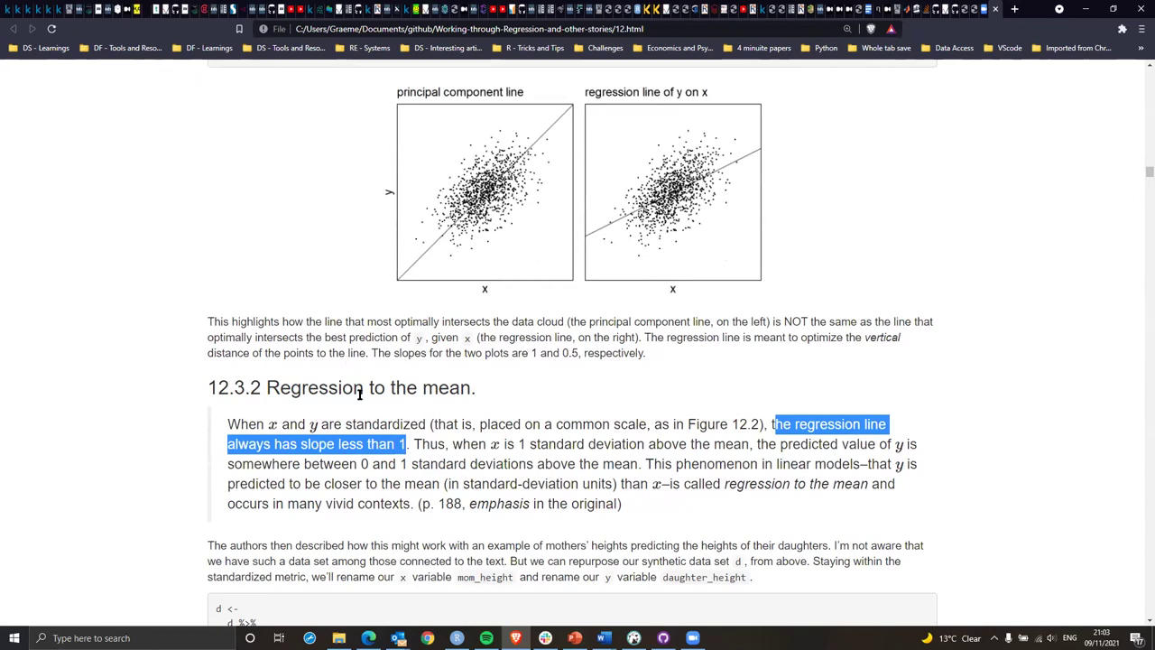
pyautogui.moveTo(429, 444); pyautogui.dragTo(891, 443)
pyautogui.moveTo(719, 460); pyautogui.dragTo(651, 464)
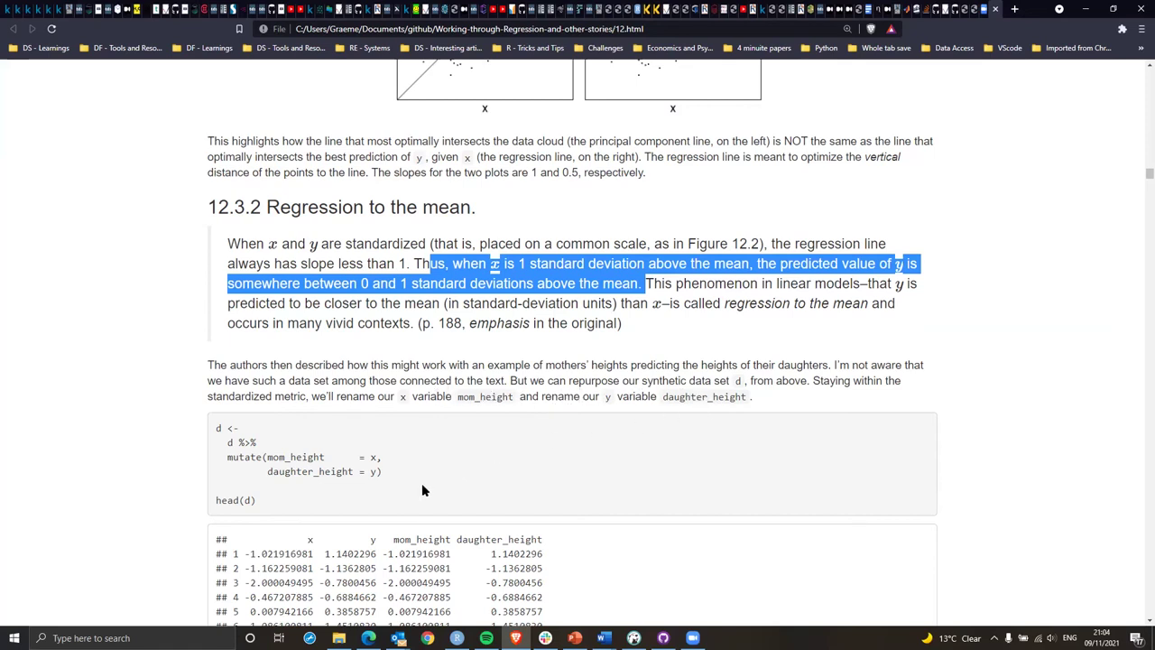
# Review the mom_height and daughter_height data and the m12.5 model summary, and highlight mom_height == 4 in the paragraph below.
pyautogui.scroll(-3, 370, 479)
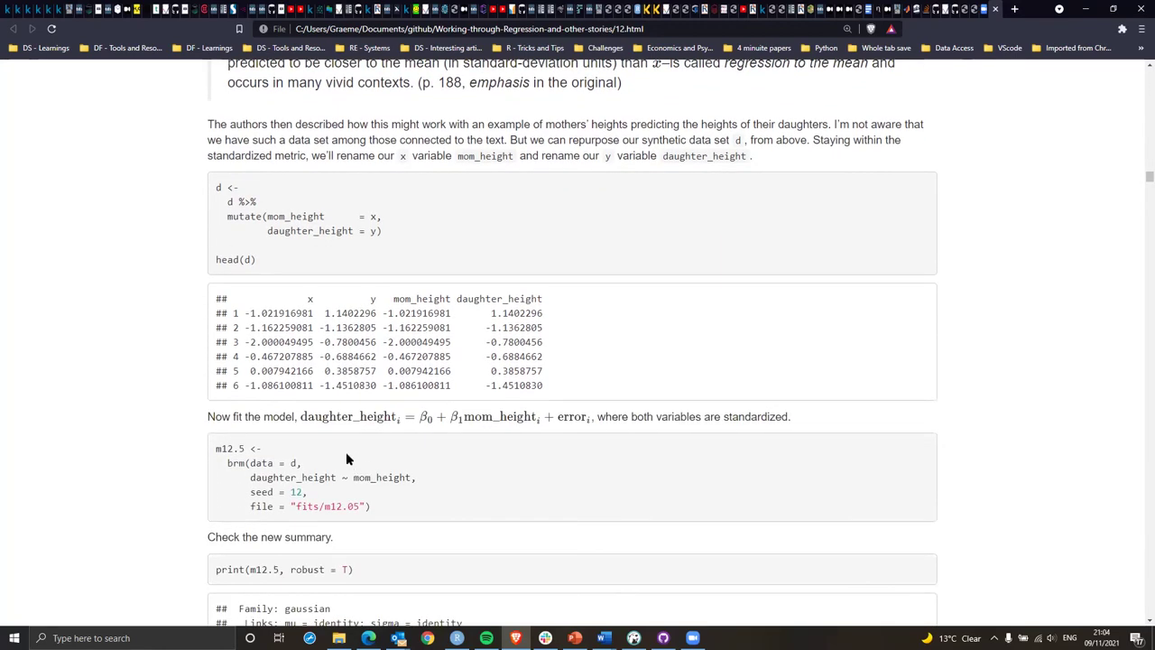
pyautogui.scroll(-2, 346, 460)
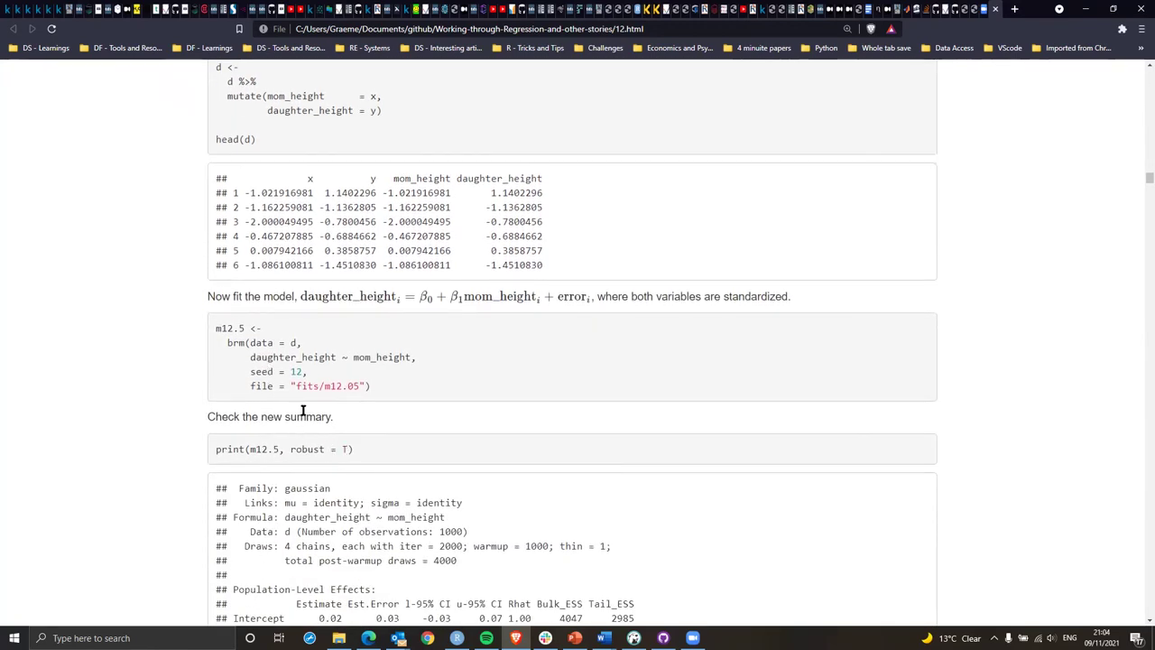
pyautogui.scroll(-3, 307, 415)
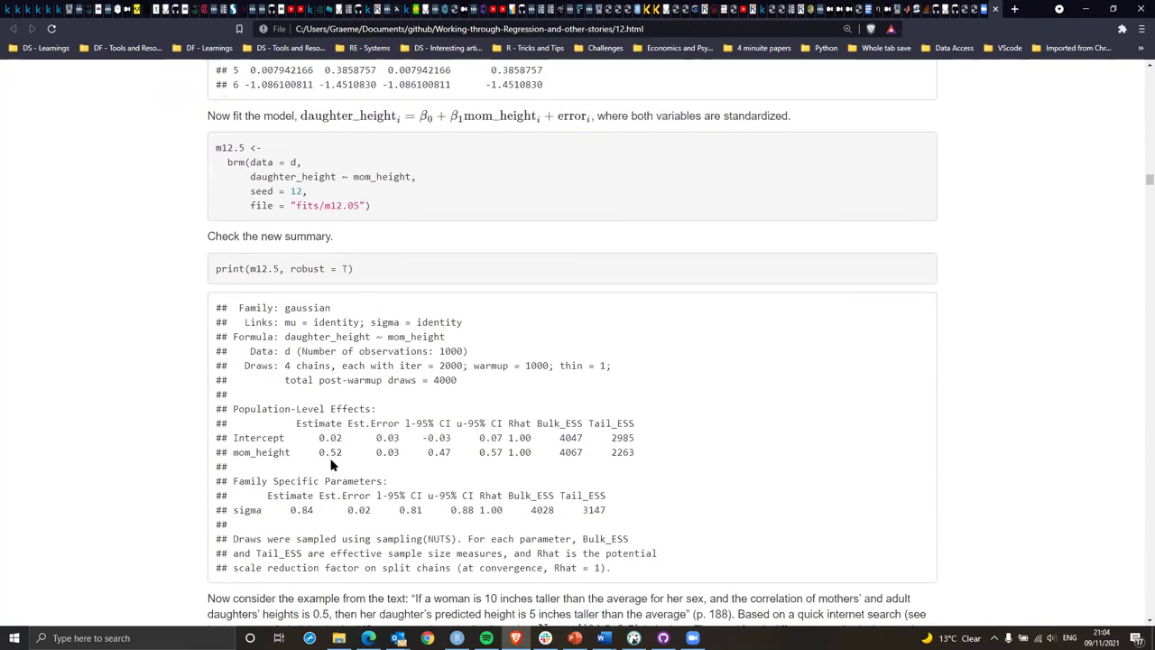
pyautogui.scroll(3, 339, 461)
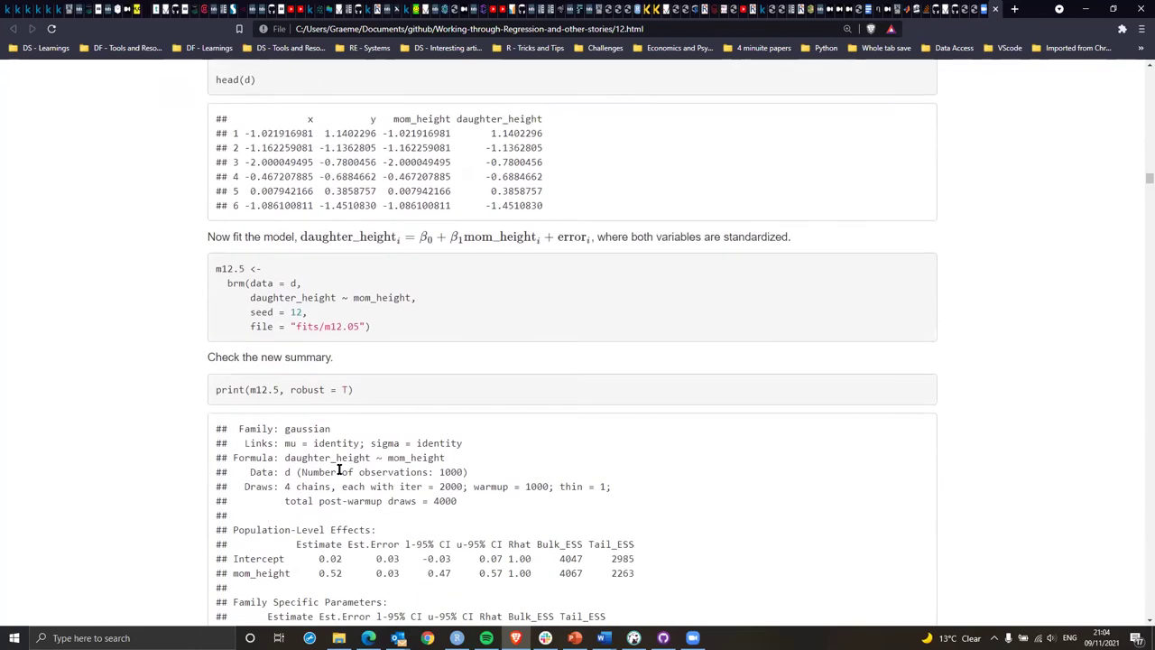
pyautogui.scroll(-4, 303, 392)
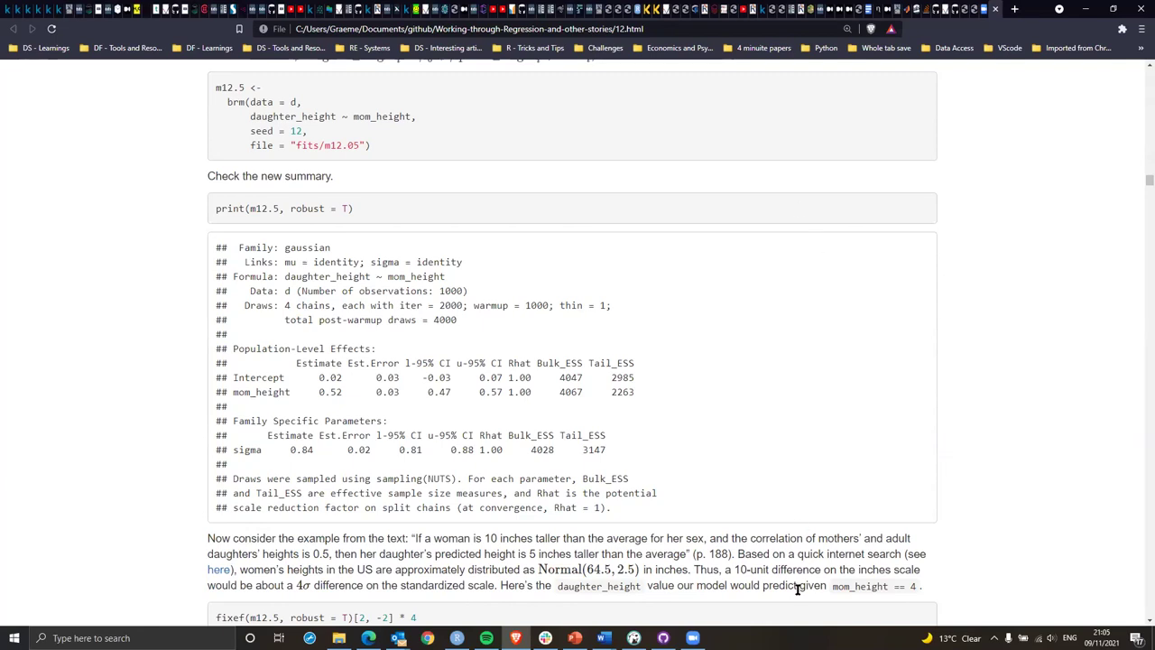
pyautogui.moveTo(834, 587); pyautogui.dragTo(924, 592)
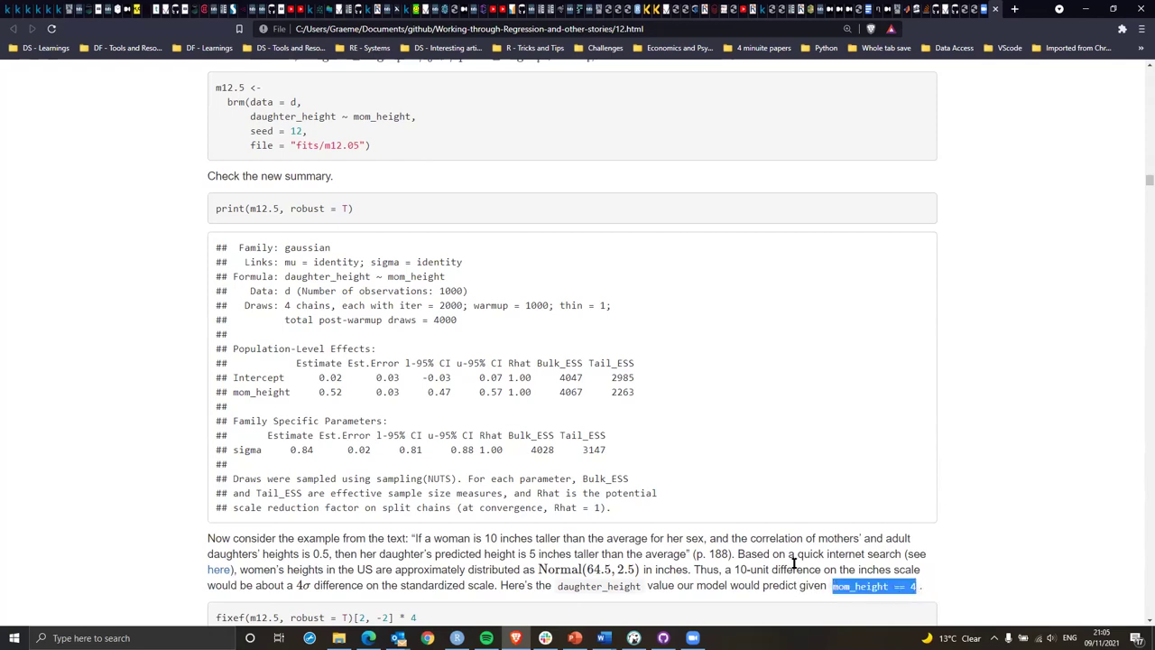
# Highlight the text below the fixef output from the 4σ outlier mother through "Here's what that would look like in a plot.".
pyautogui.scroll(-3, 761, 498)
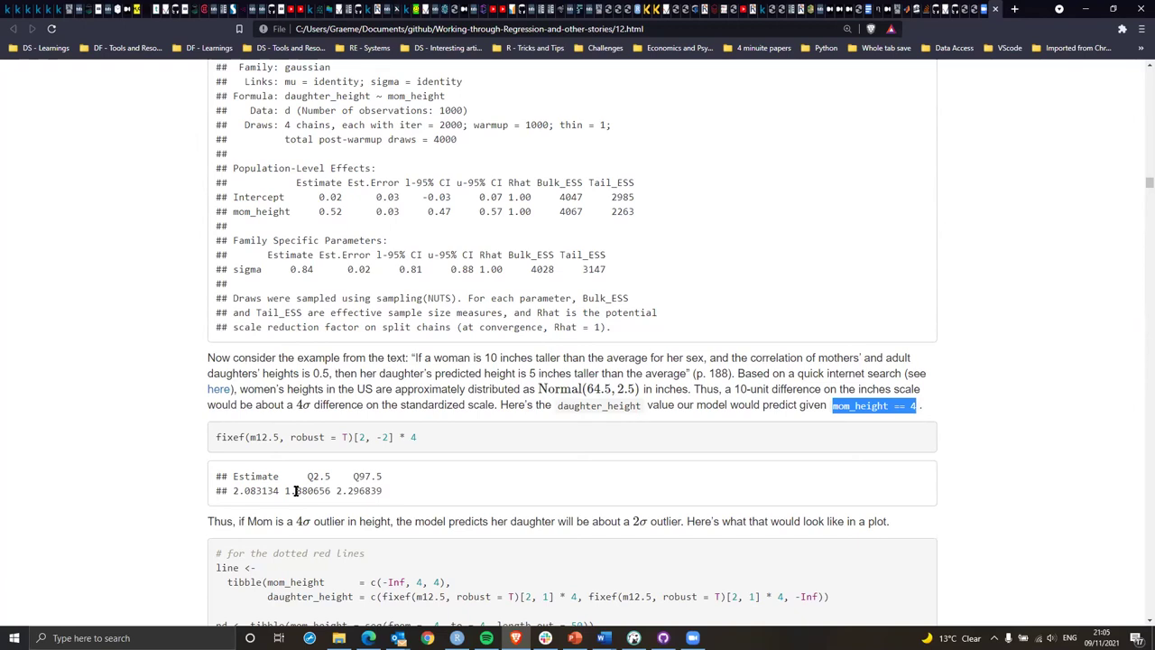
pyautogui.scroll(-2, 295, 490)
pyautogui.moveTo(242, 401); pyautogui.dragTo(681, 397)
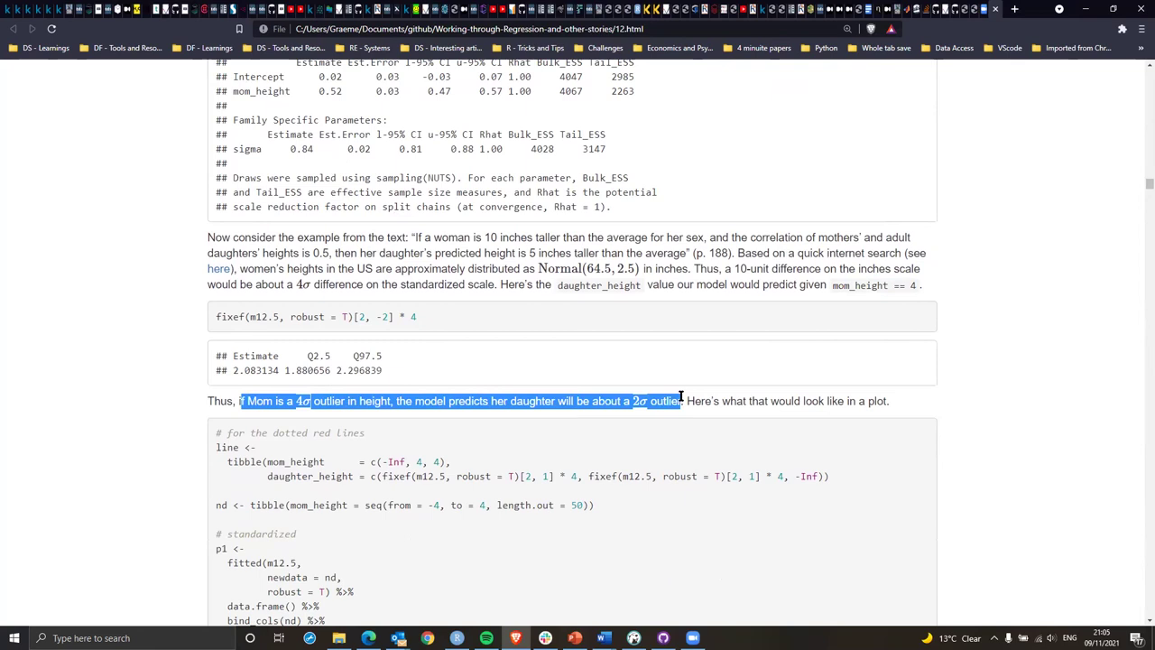
pyautogui.moveTo(682, 397); pyautogui.dragTo(895, 404)
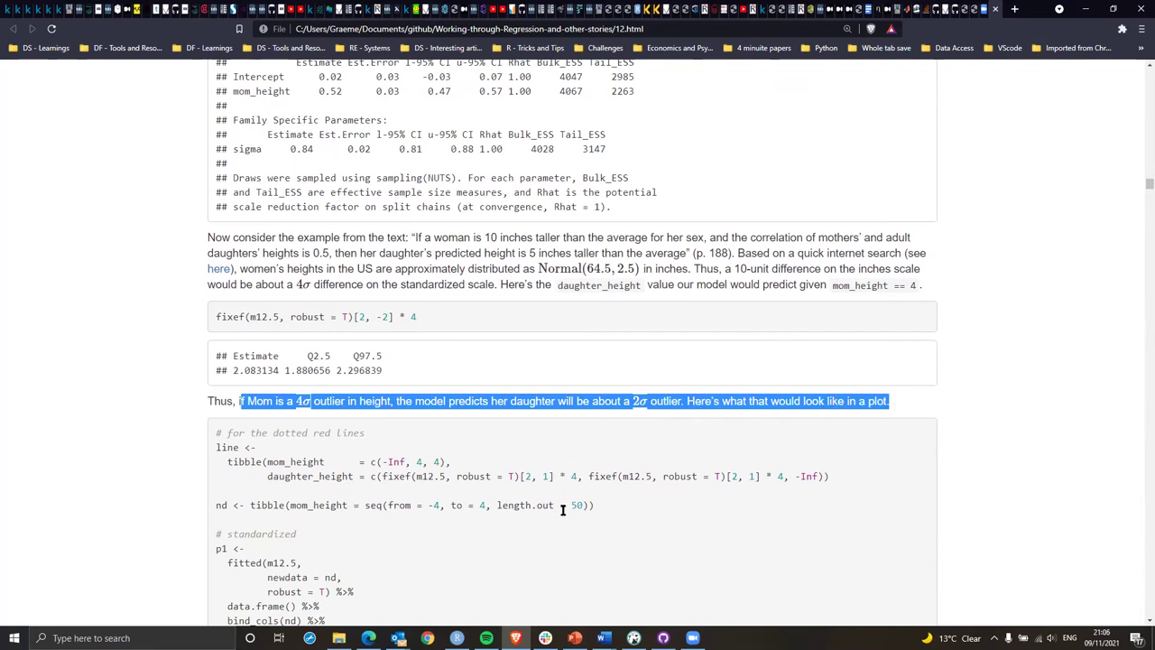
# Examine the plotting code for p1 and p2 and the resulting Standardized metric and Inches metric plots.
pyautogui.scroll(-2, 573, 515)
pyautogui.scroll(-4, 573, 516)
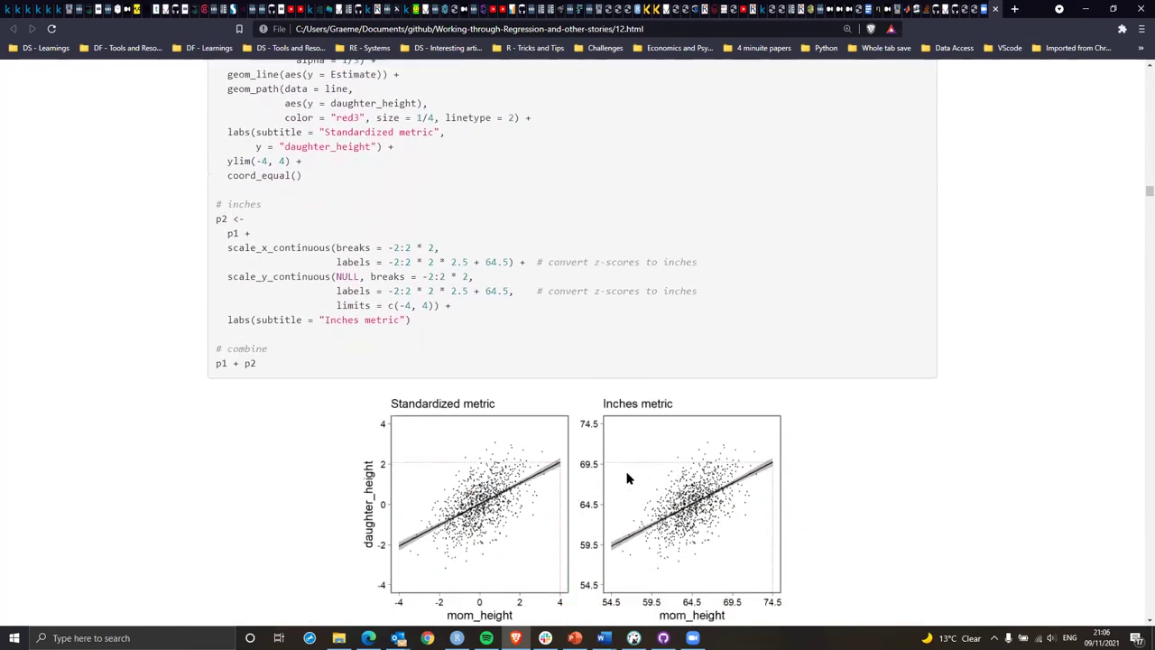
pyautogui.scroll(3, 578, 478)
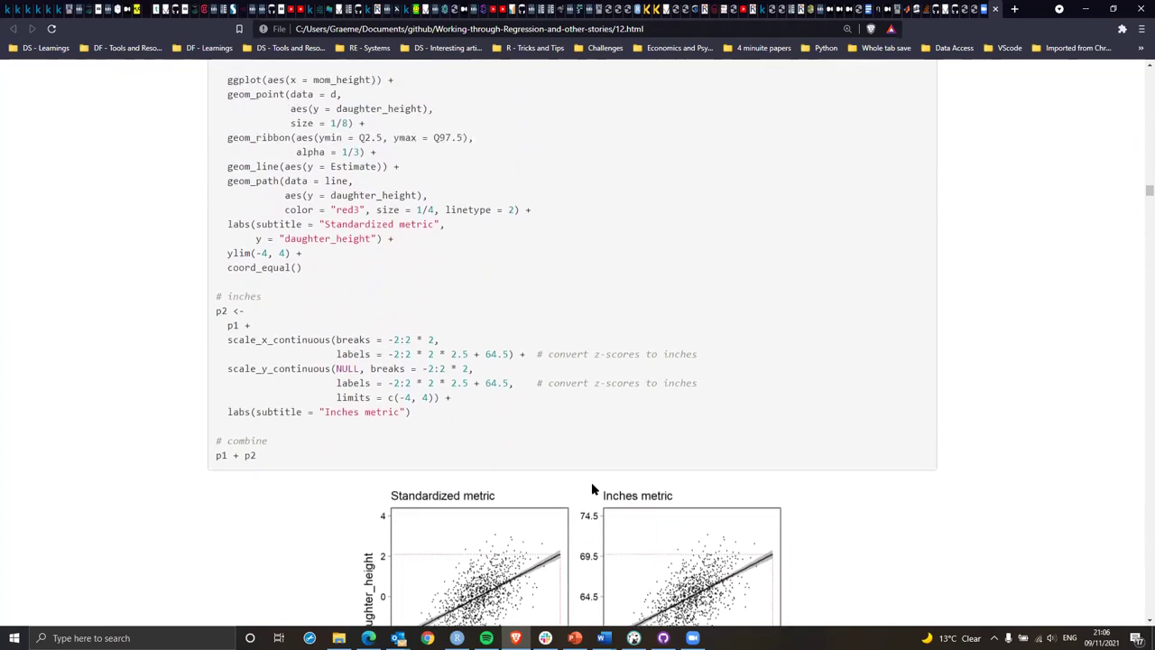
pyautogui.scroll(1, 593, 501)
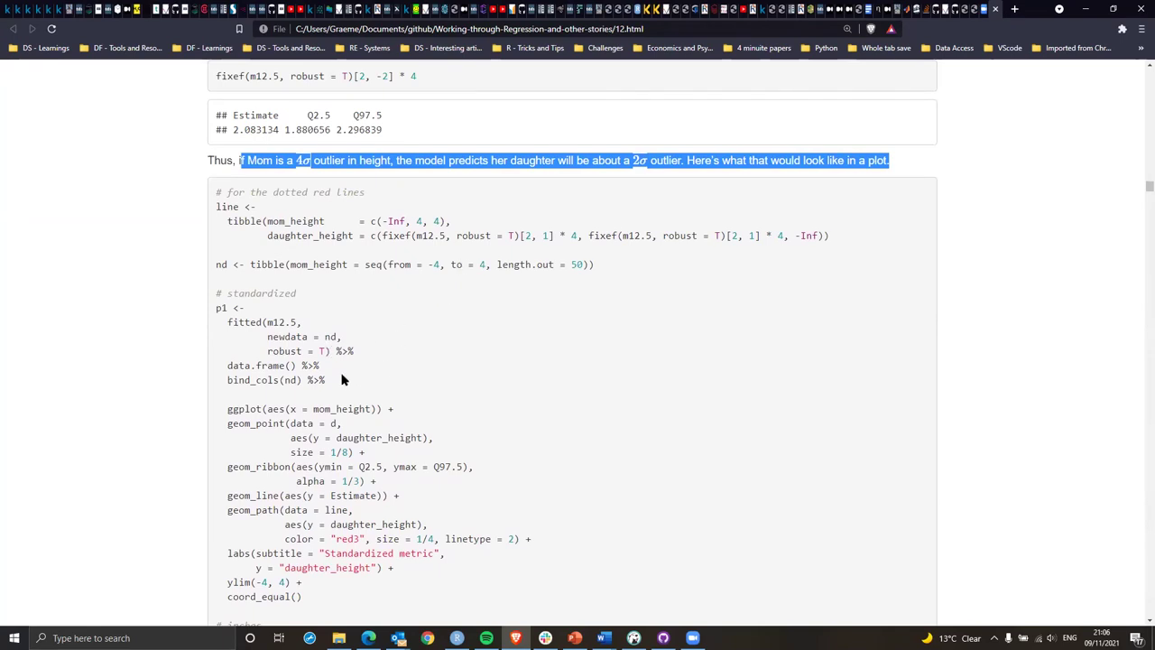
pyautogui.scroll(-4, 342, 379)
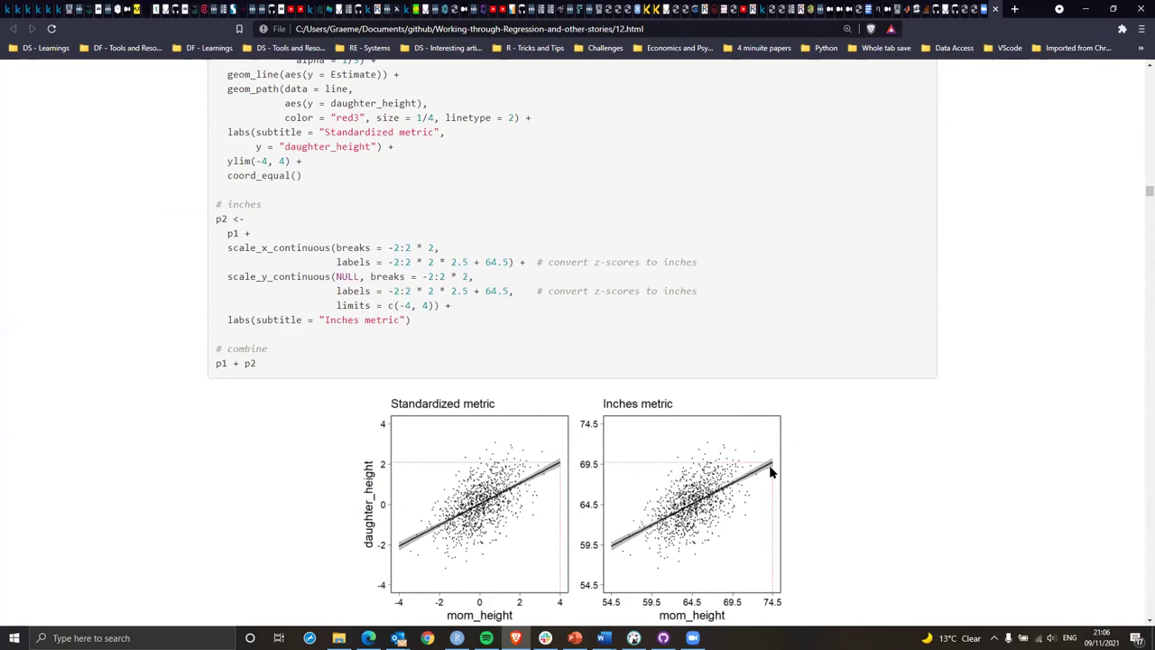
pyautogui.scroll(-3, 769, 465)
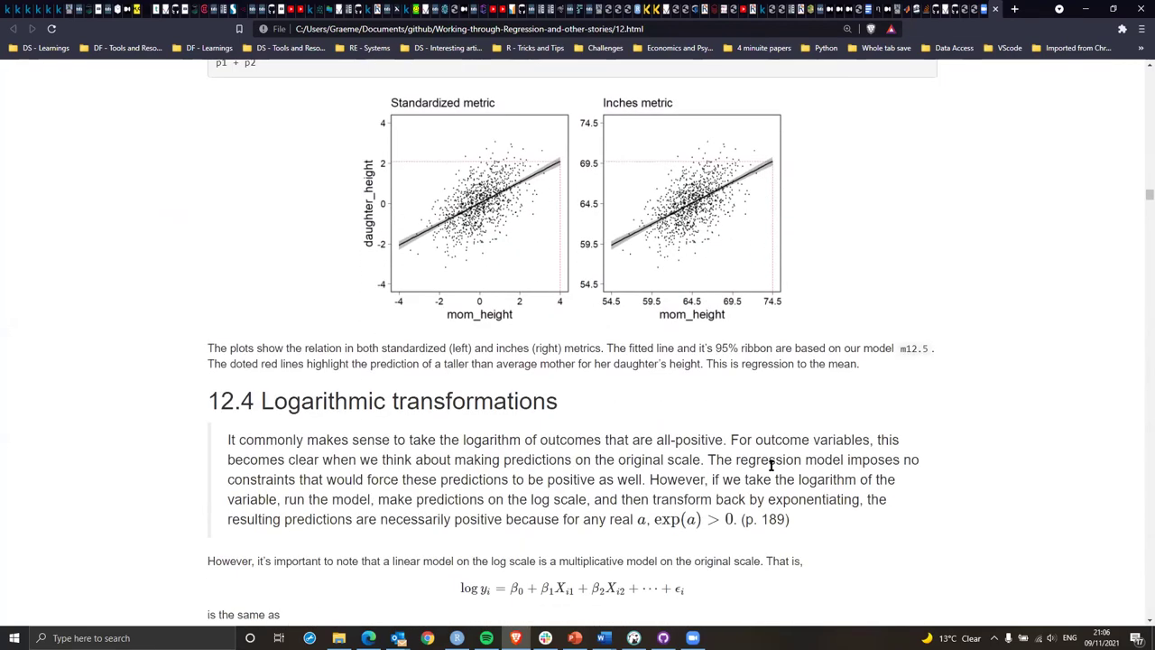
pyautogui.scroll(2, 772, 465)
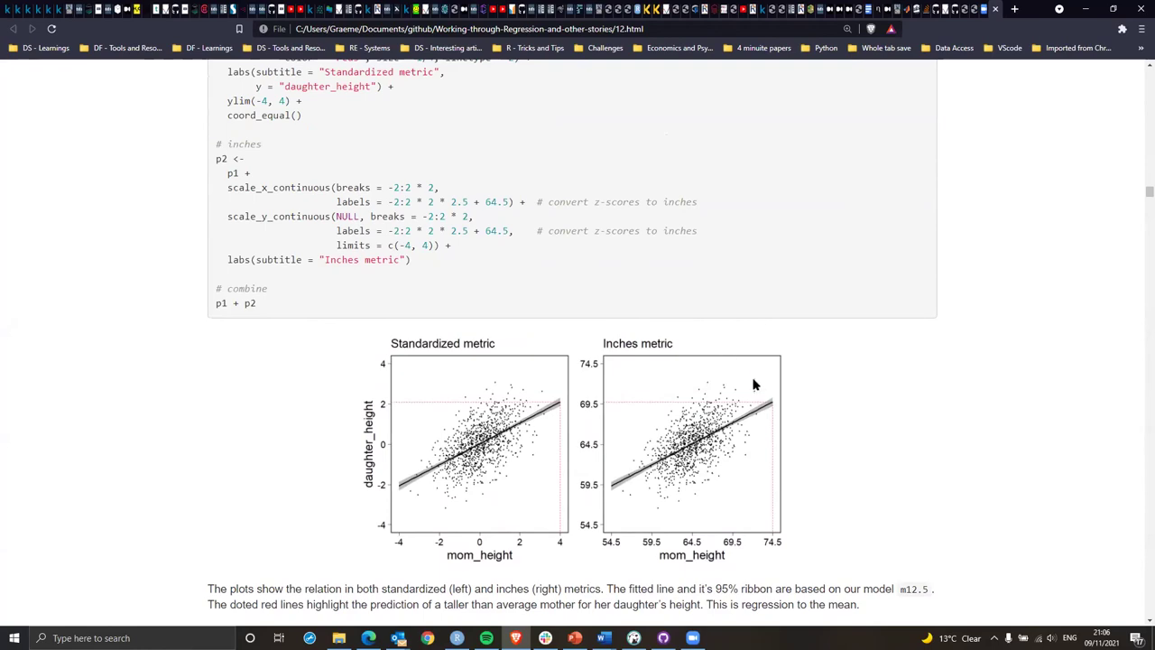
# Highlight the text below the height plots from the fitted line and 95% ribbon through "This is regression to the mean.".
pyautogui.scroll(-1, 679, 546)
pyautogui.scroll(-1, 678, 548)
pyautogui.scroll(-2, 670, 554)
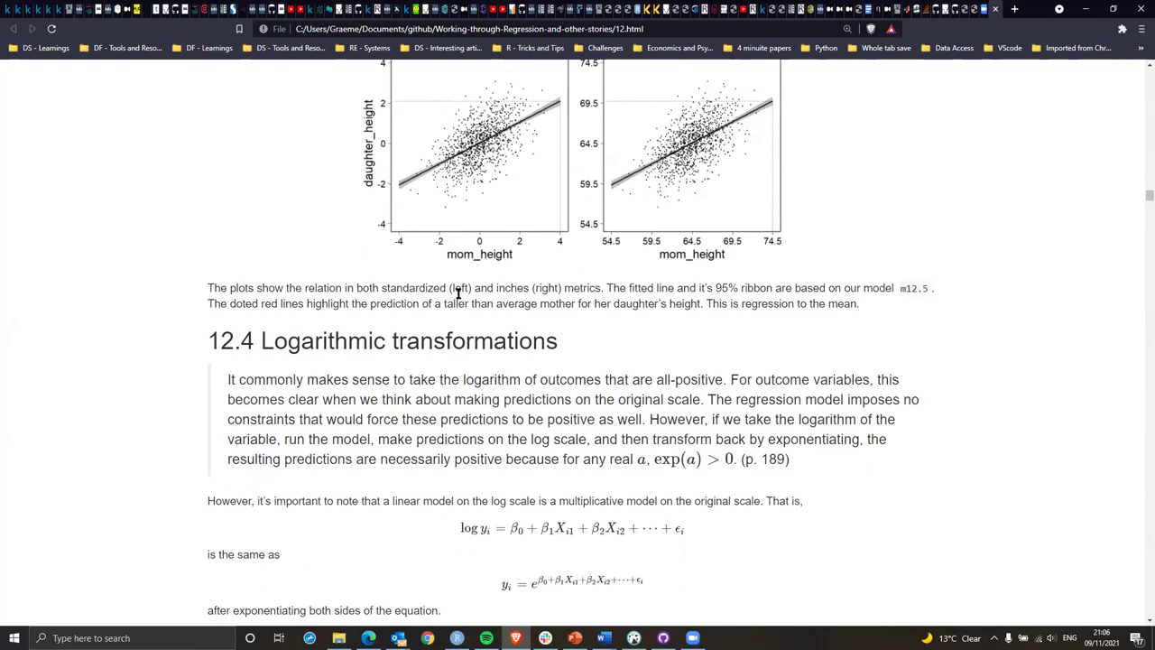
pyautogui.scroll(1, 567, 383)
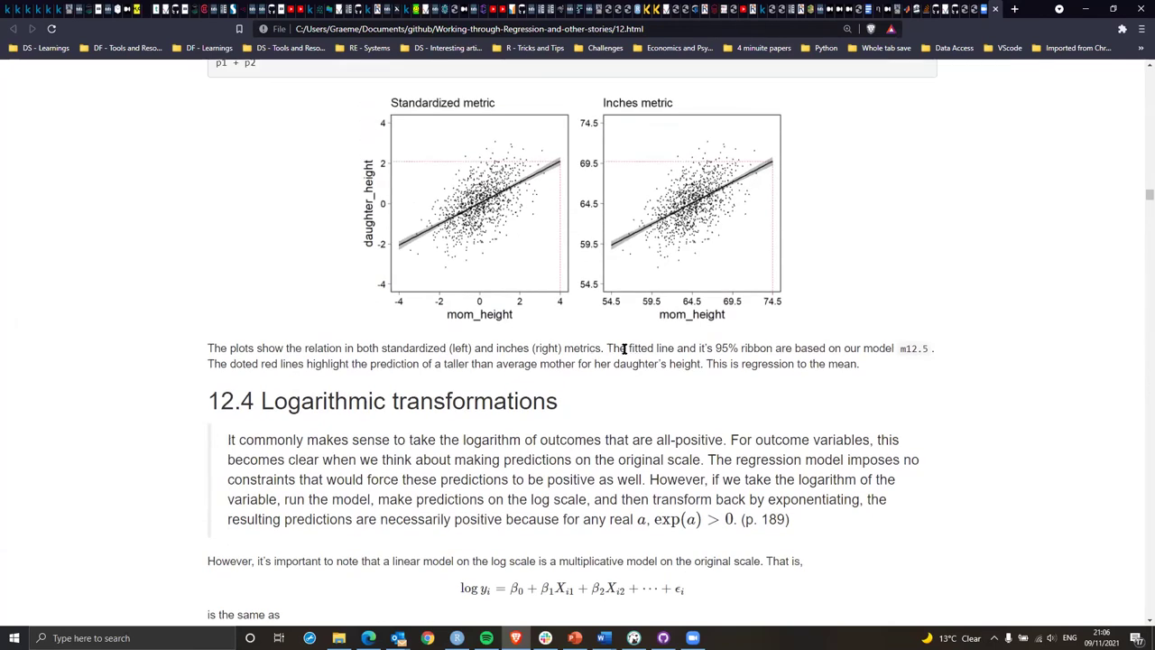
pyautogui.moveTo(632, 349); pyautogui.dragTo(468, 361)
pyautogui.moveTo(473, 360); pyautogui.dragTo(872, 368)
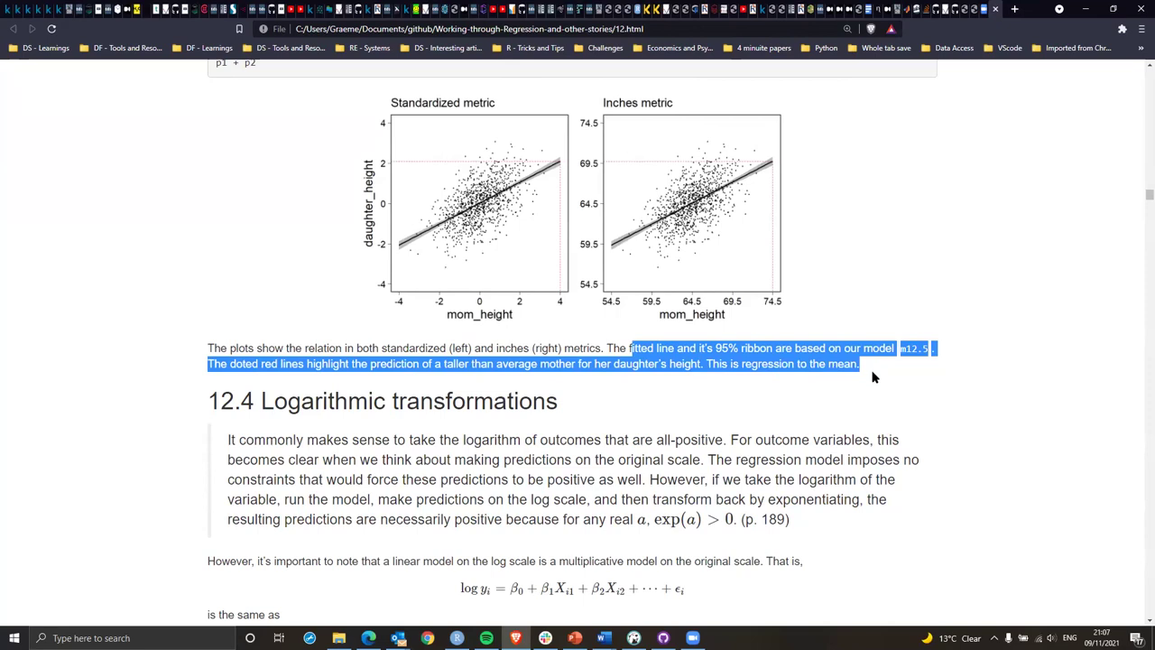